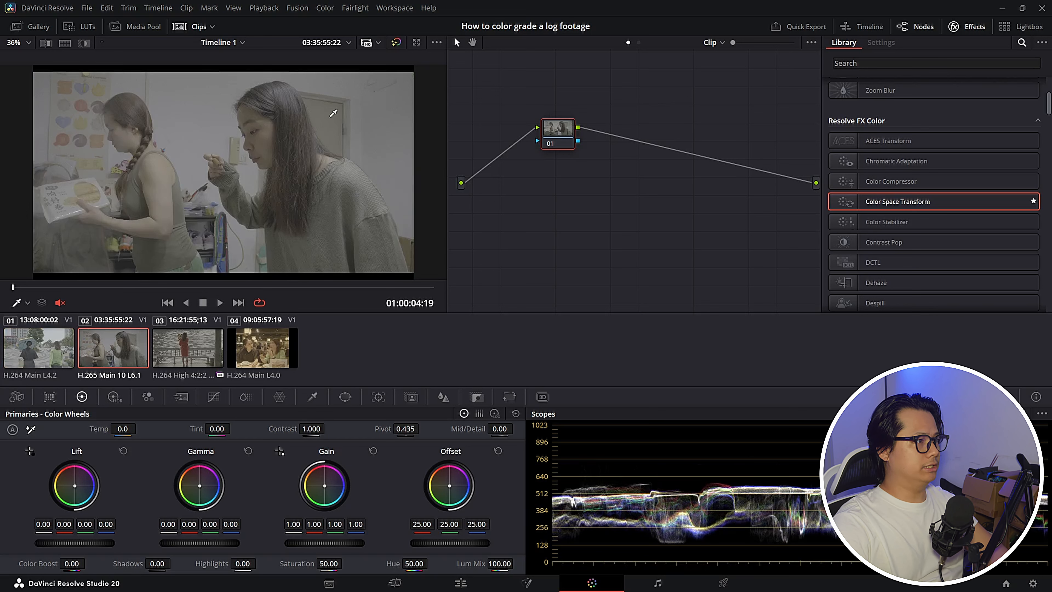
Step: View the log footage in clips 03 and 04 and return to clip 01
left_click(175, 345)
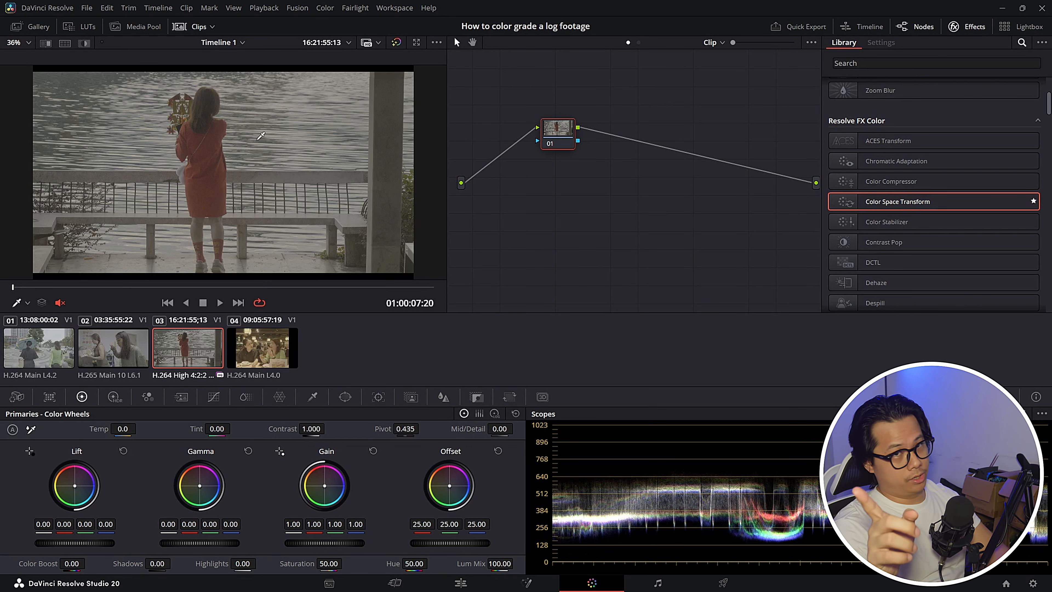
left_click(273, 325)
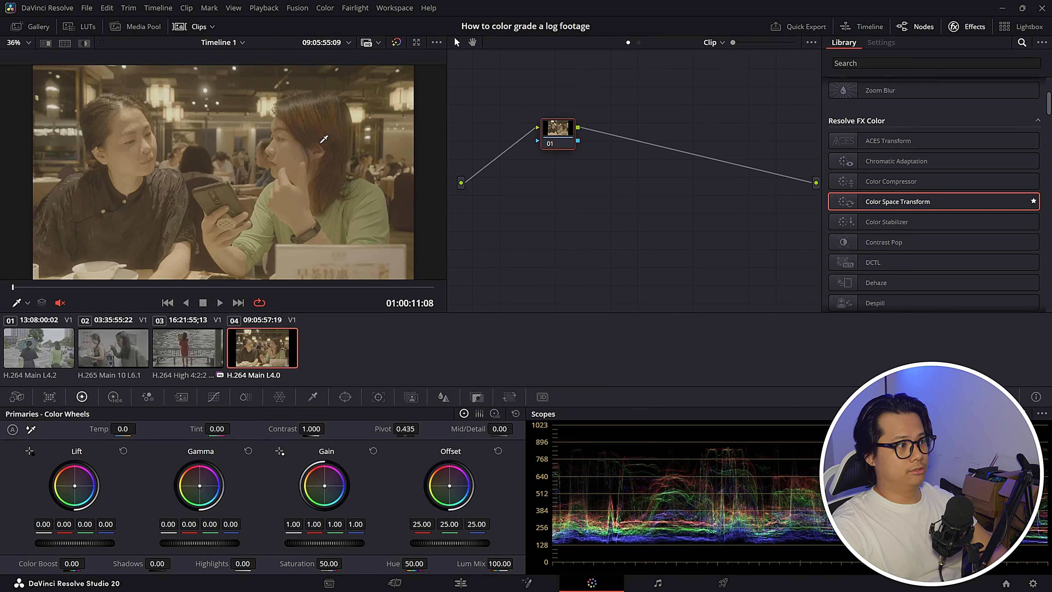
key("Home")
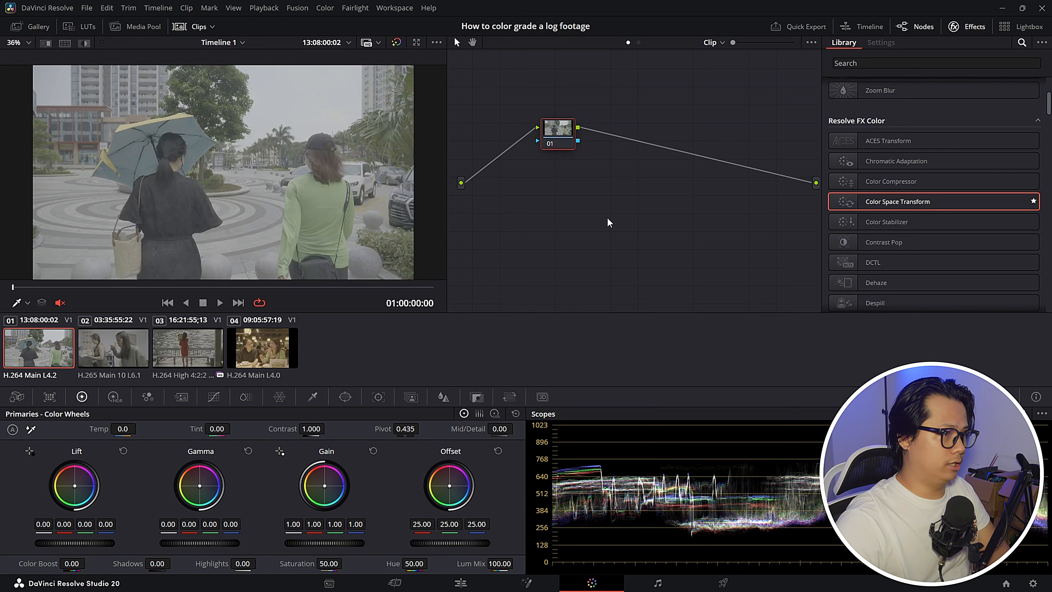
Step: Reposition node 01 near the start of the node graph to leave room for more nodes after it
left_click_drag(561, 128, 532, 109)
left_click_drag(732, 43, 660, 39)
left_click_drag(529, 113, 647, 155)
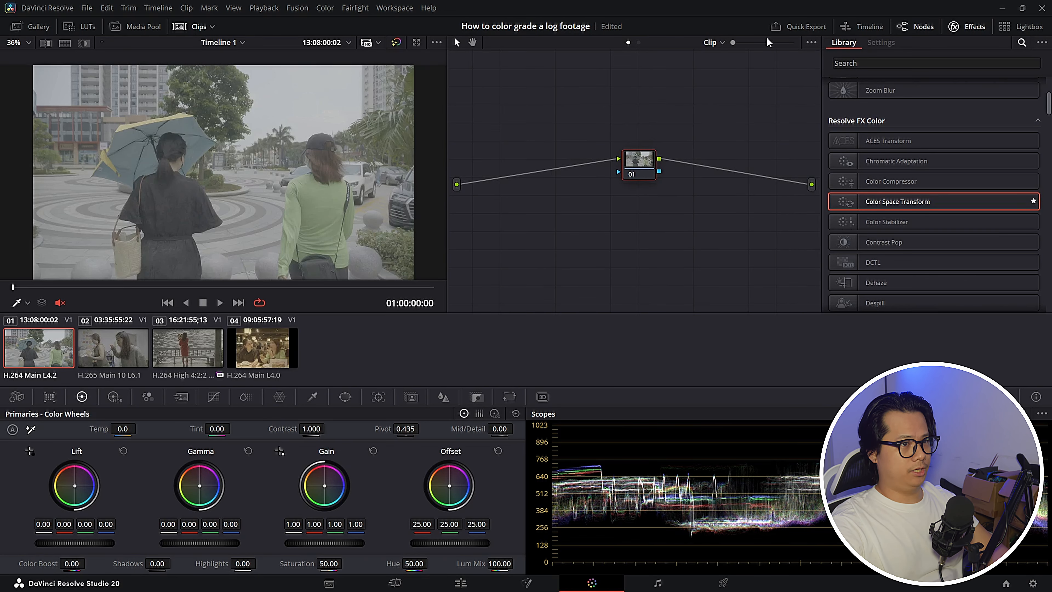
left_click_drag(733, 43, 681, 80)
left_click_drag(641, 165, 503, 119)
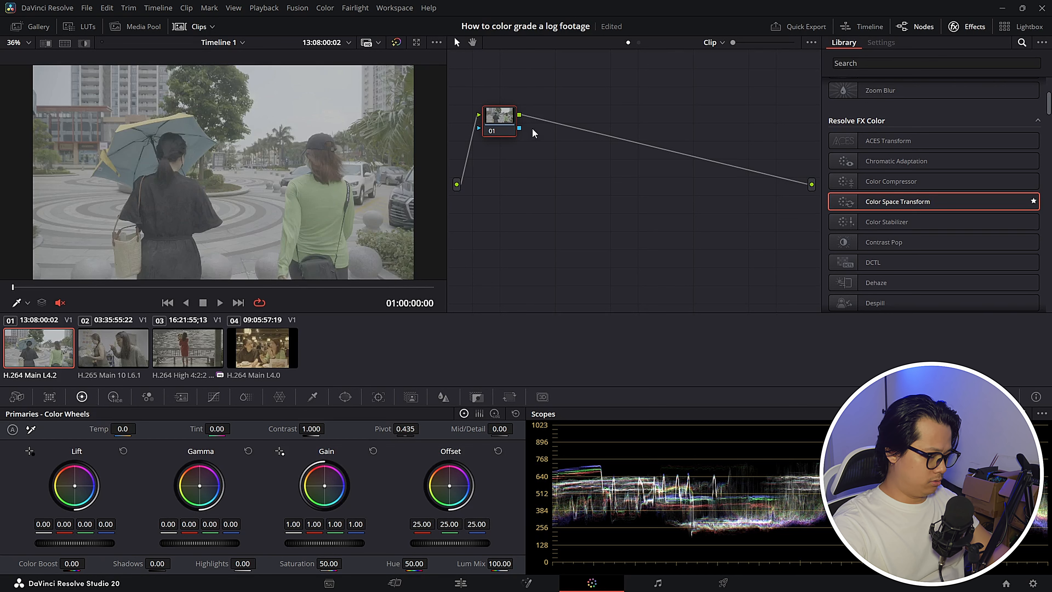
Step: Add five serial nodes after node 01 to build a chain of six nodes
key("alt+s")
key("alt+s")
key("alt+s")
key("alt+s")
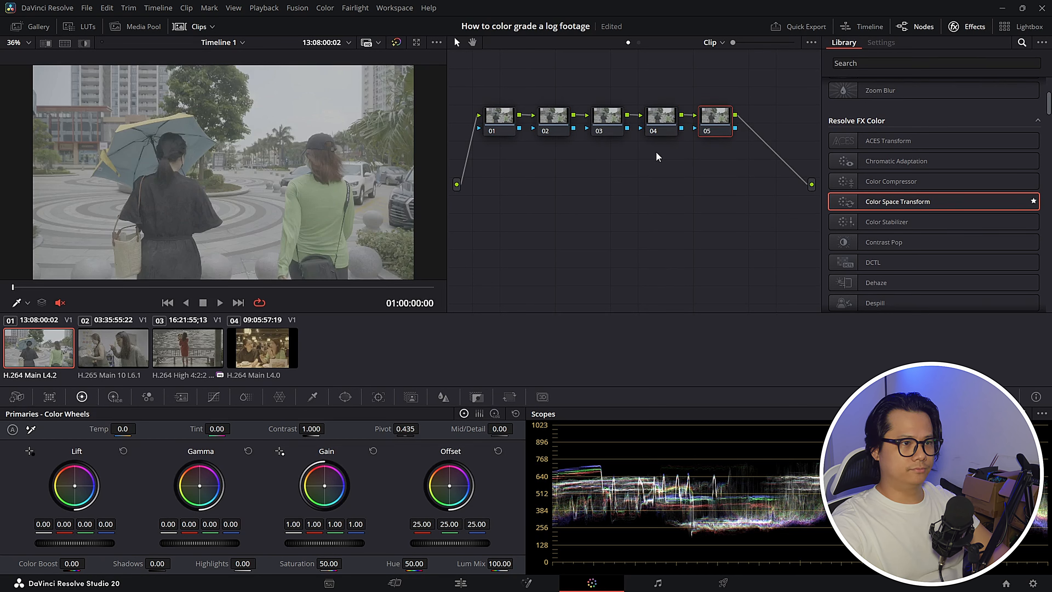
key("alt+s")
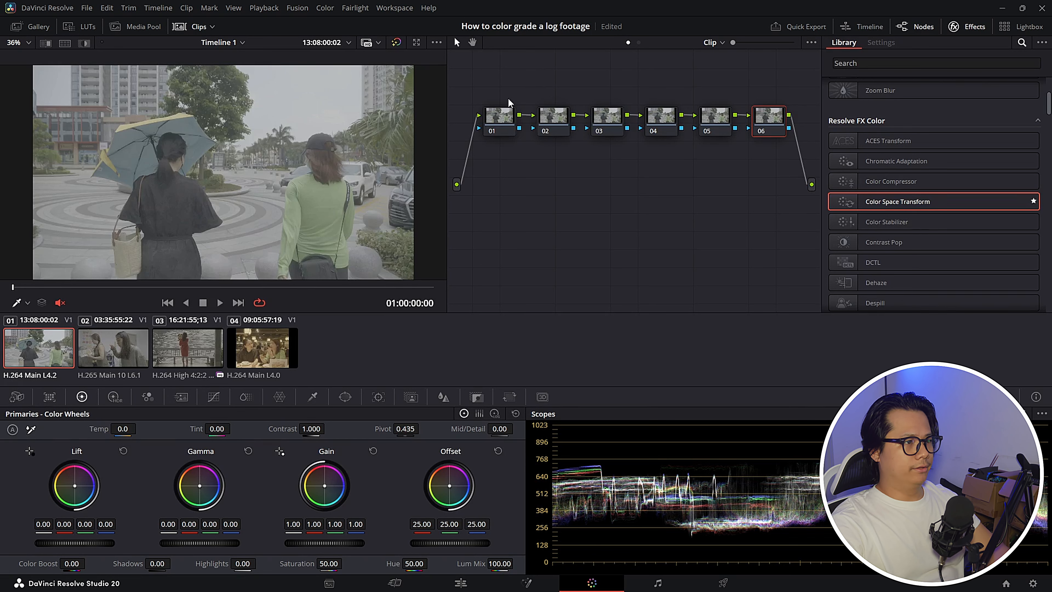
Step: Label node 01 "Noise Reduction"
right_click(501, 115)
left_click(577, 136)
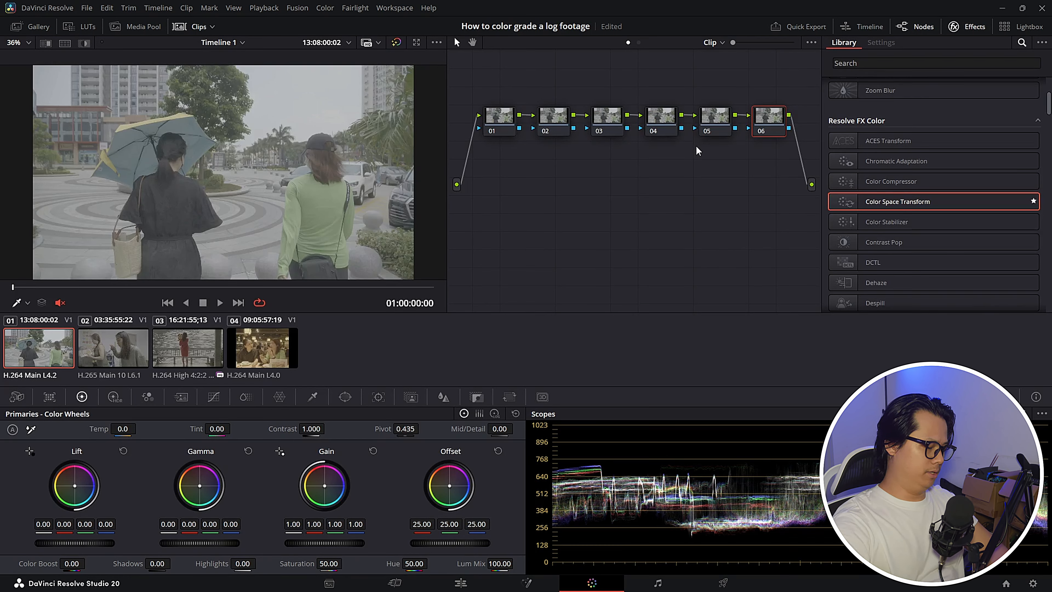
type("No")
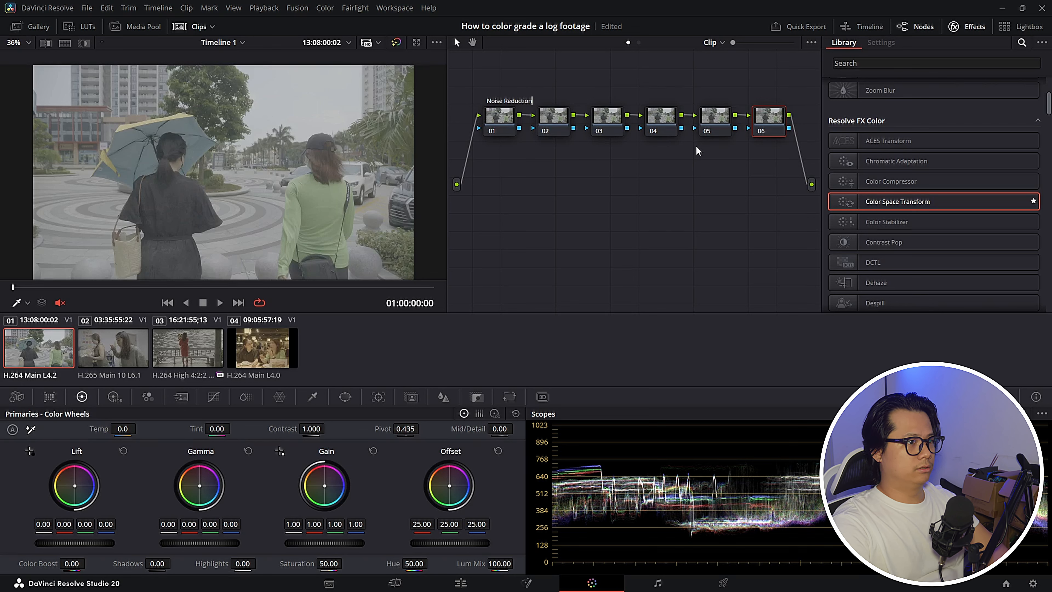
type("ise Reduction")
key("Return")
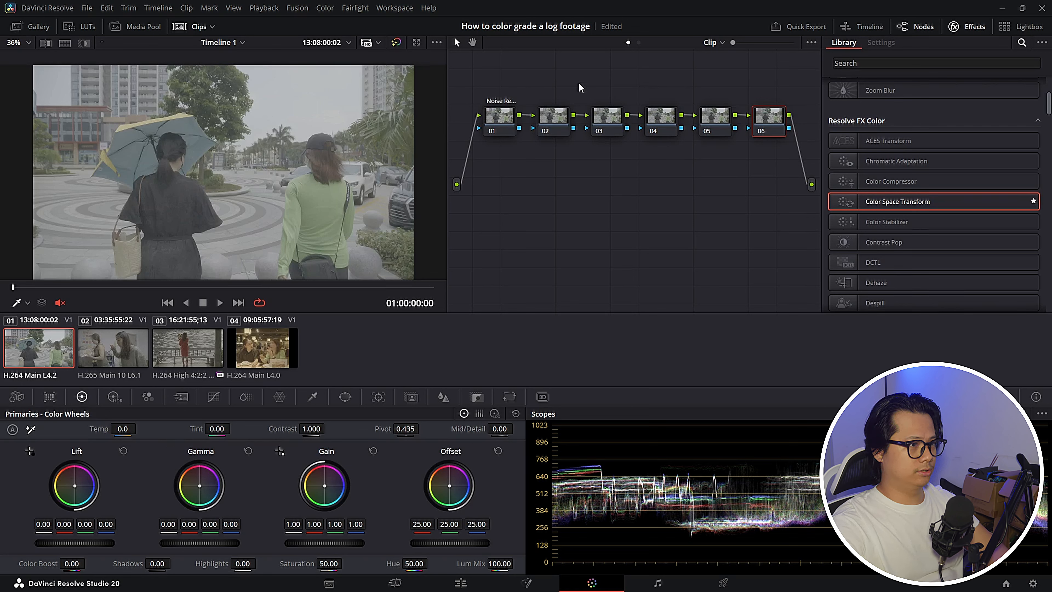
Step: Label node 02 "White balance" and shift nodes 01 and 02 slightly out of the row
left_click(505, 118)
mouse_move(506, 118)
left_mouse_down()
mouse_move(501, 250)
mouse_move(496, 112)
left_mouse_up()
right_click(551, 113)
left_click(582, 136)
type("Wh")
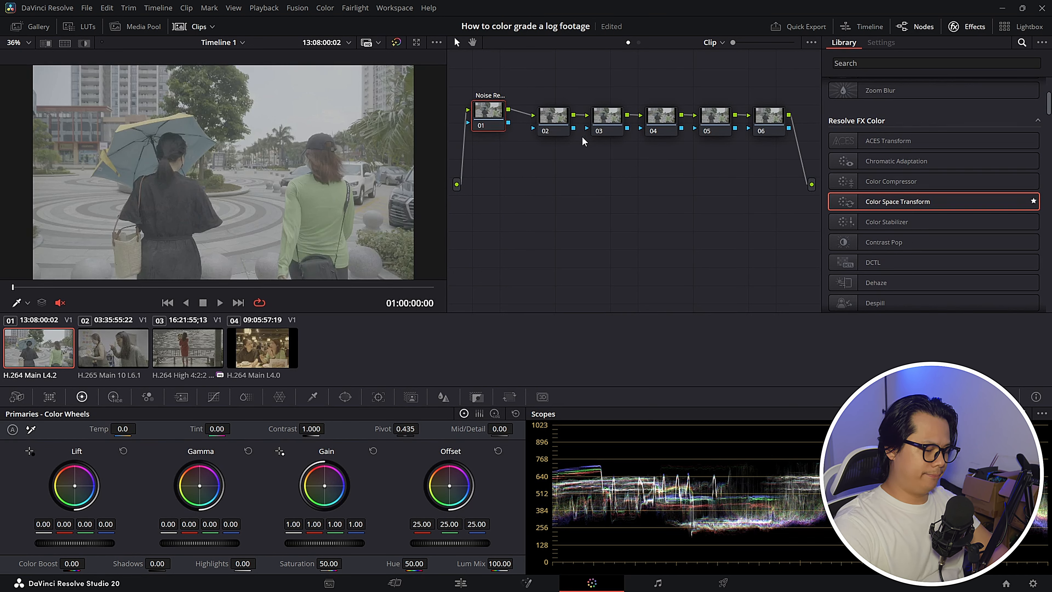
type("ite balance")
key("Return")
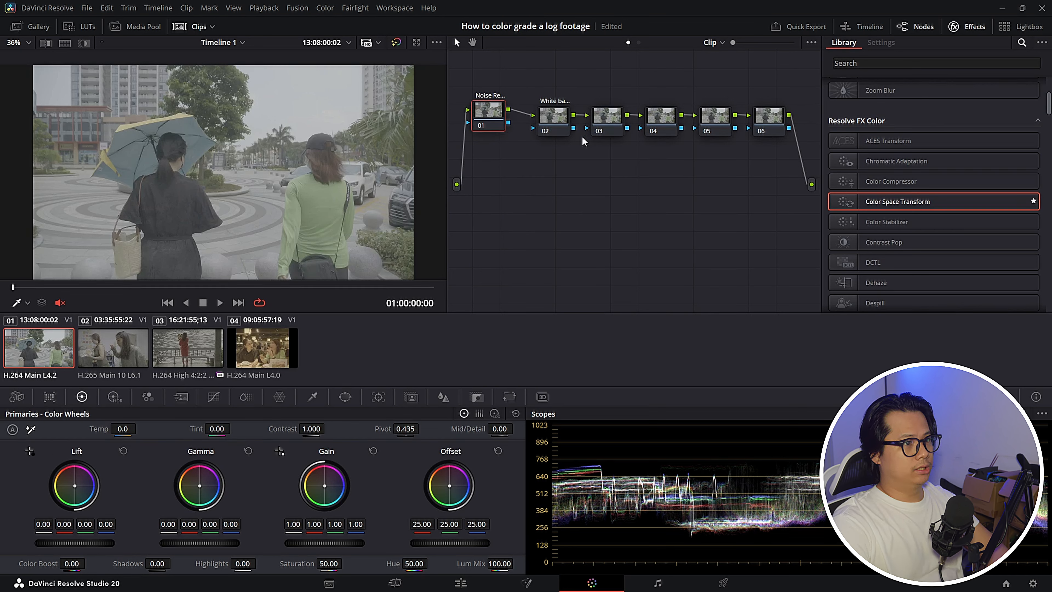
left_click_drag(565, 118, 564, 102)
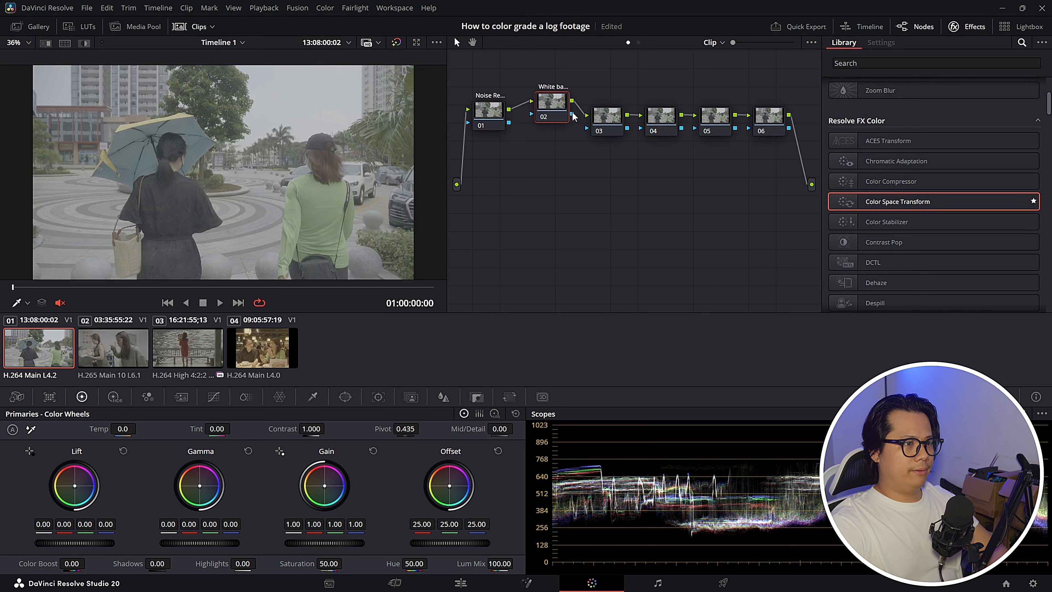
Step: Label node 03 "Brightness"
left_click(606, 116)
right_click(608, 120)
left_click(673, 141)
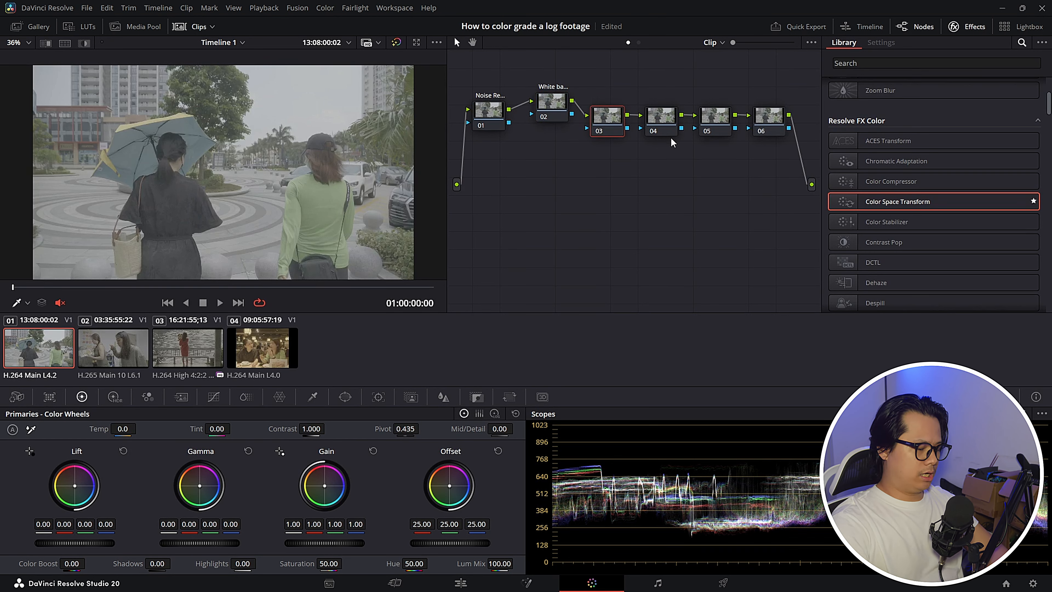
type("Brightness")
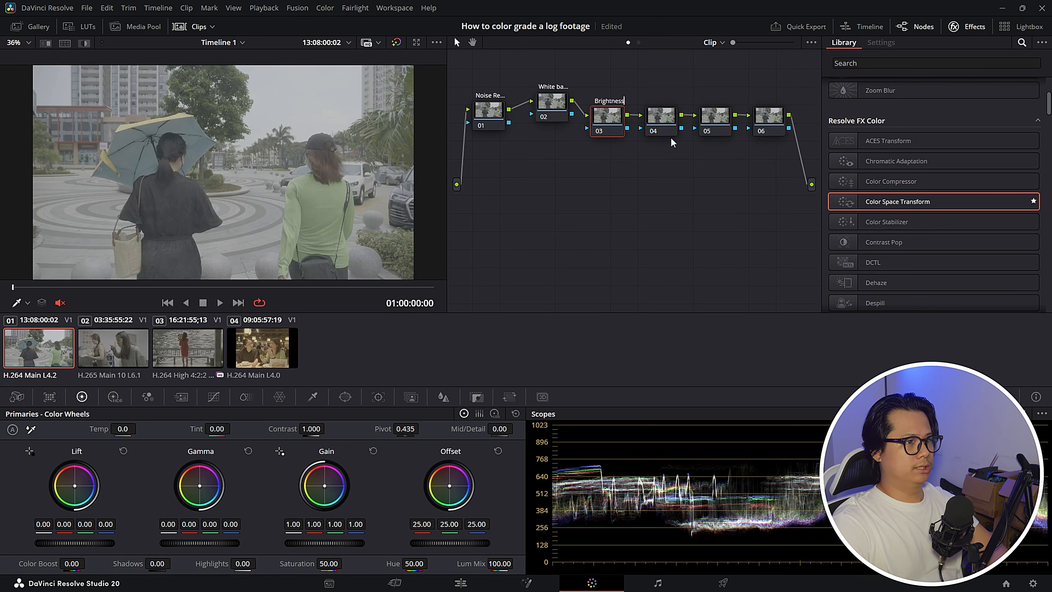
key("Return")
Step: Label node 04 "Contrast"
right_click(658, 111)
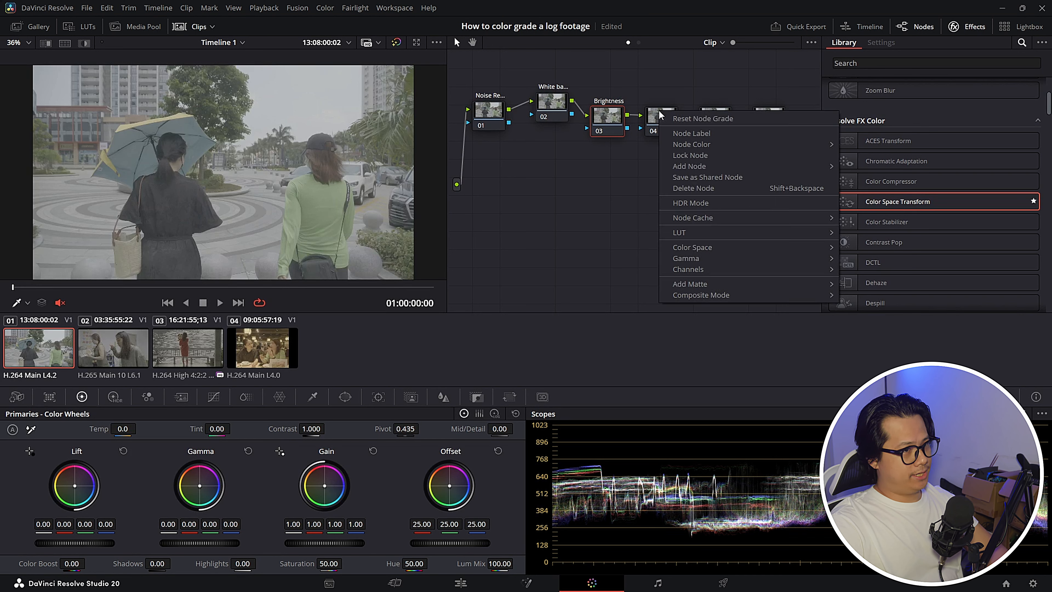
left_click(691, 134)
type("Co")
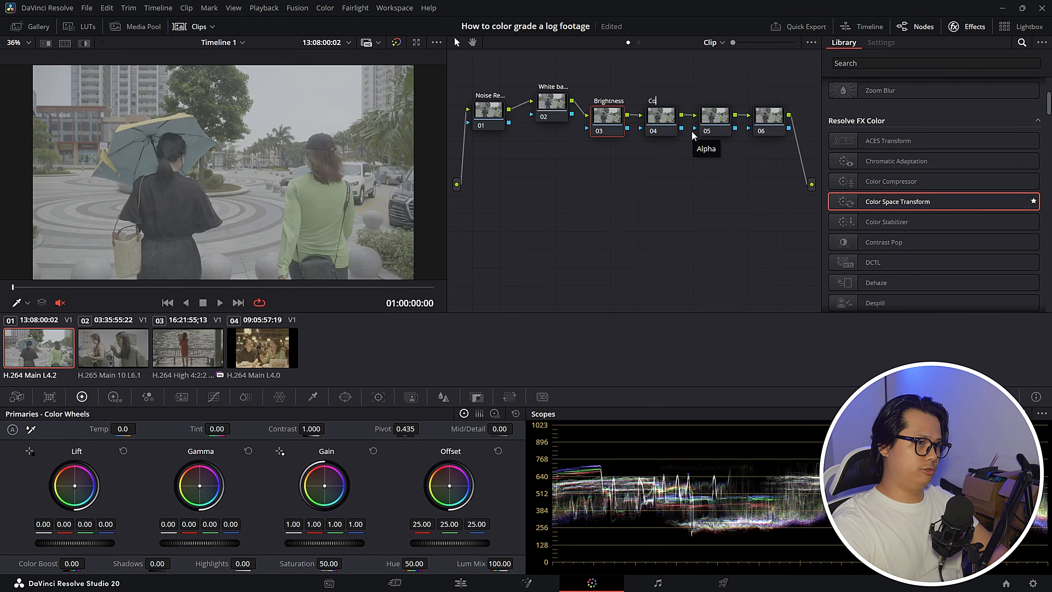
type("ntrast")
key("Return")
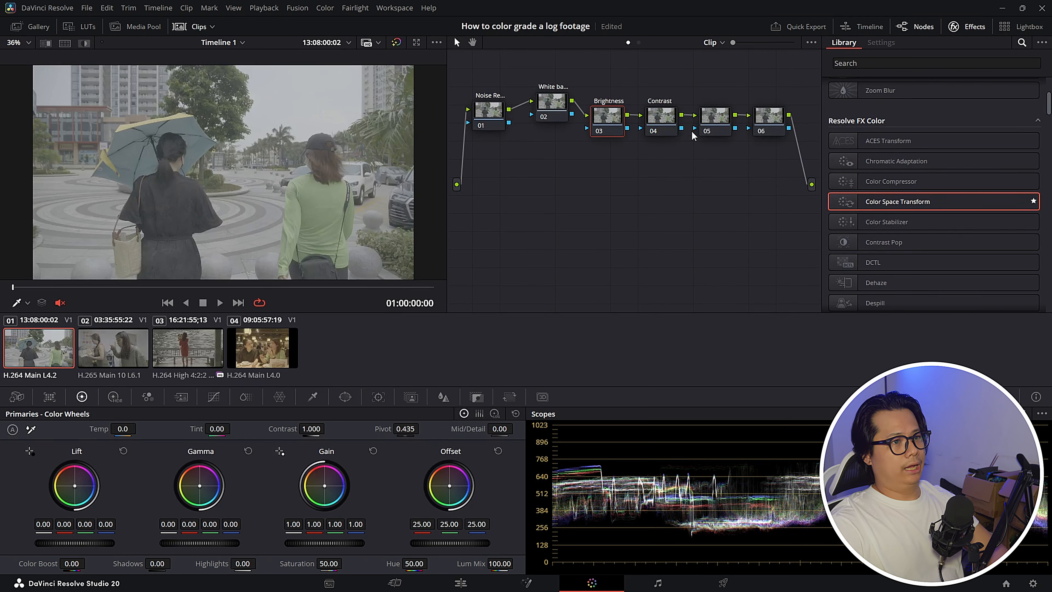
Step: Label node 05 "Look"
right_click(719, 114)
left_click(757, 139)
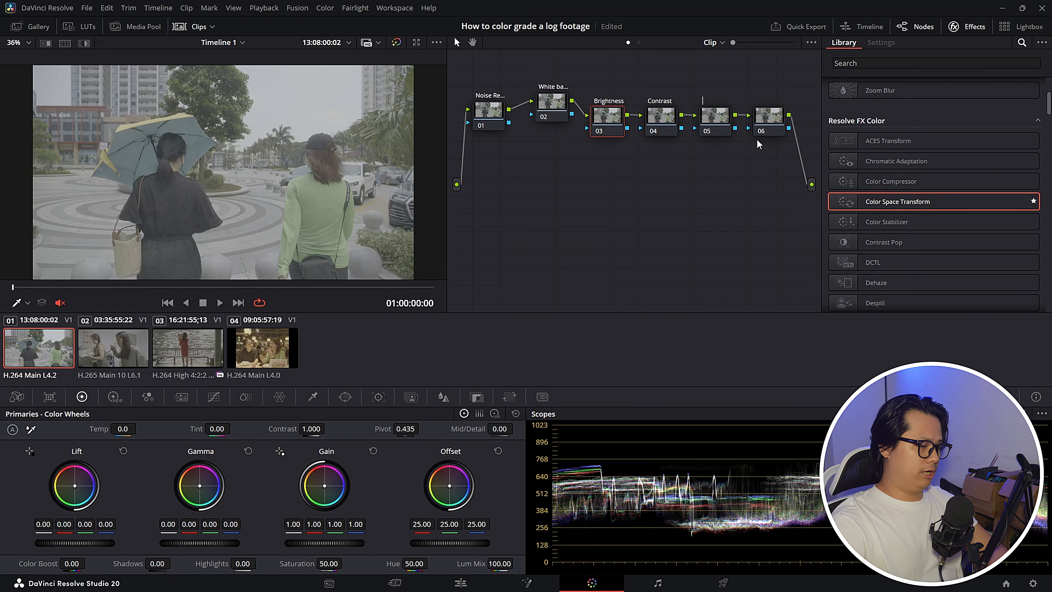
type("Look")
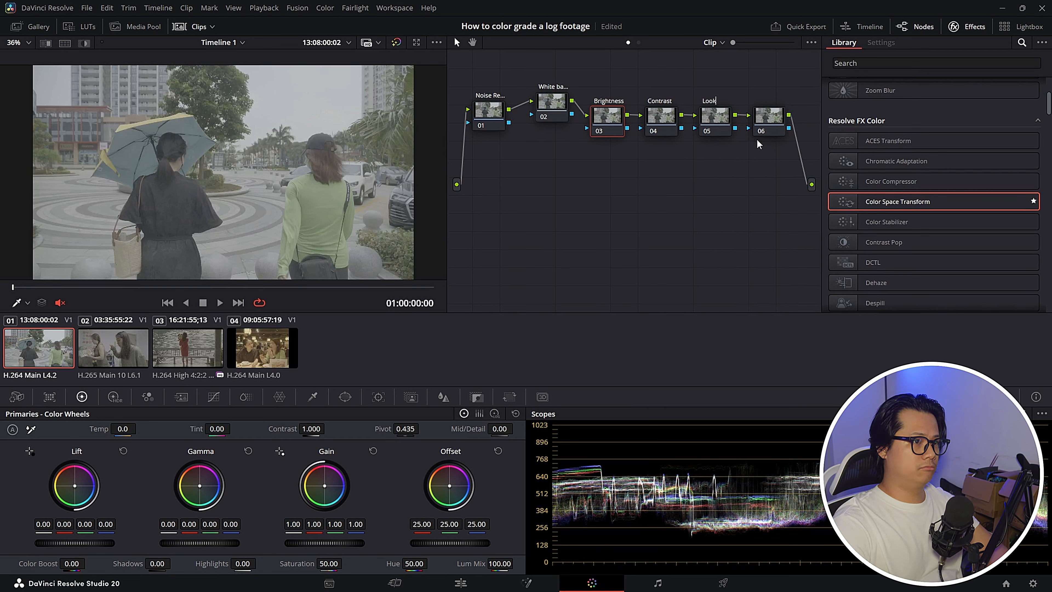
key("Return")
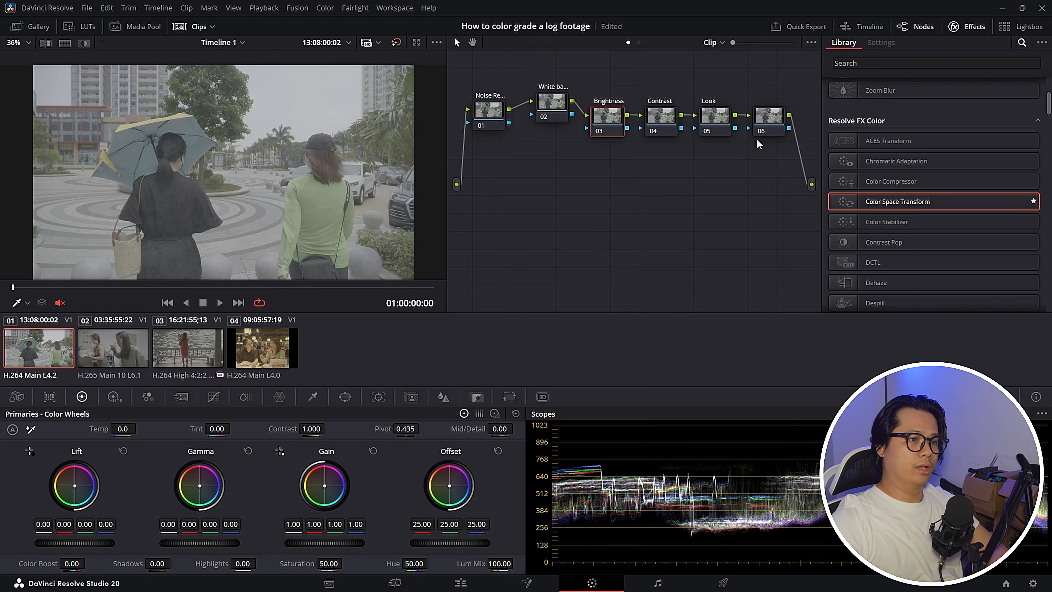
Step: Label node 06 "CST" and clean up the node graph into an even row
left_click(766, 125)
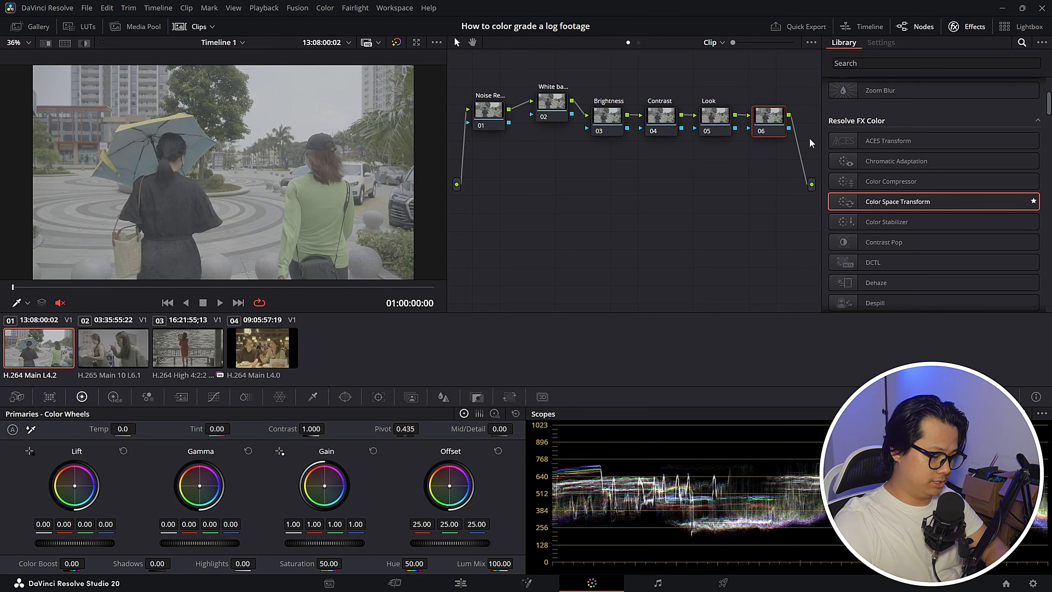
type("CST")
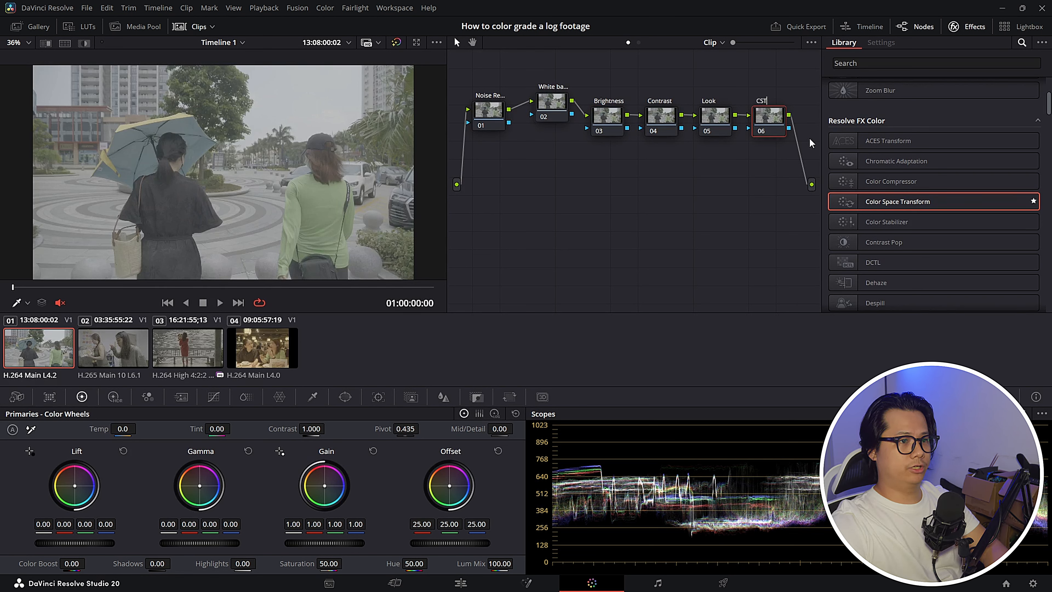
key("Return")
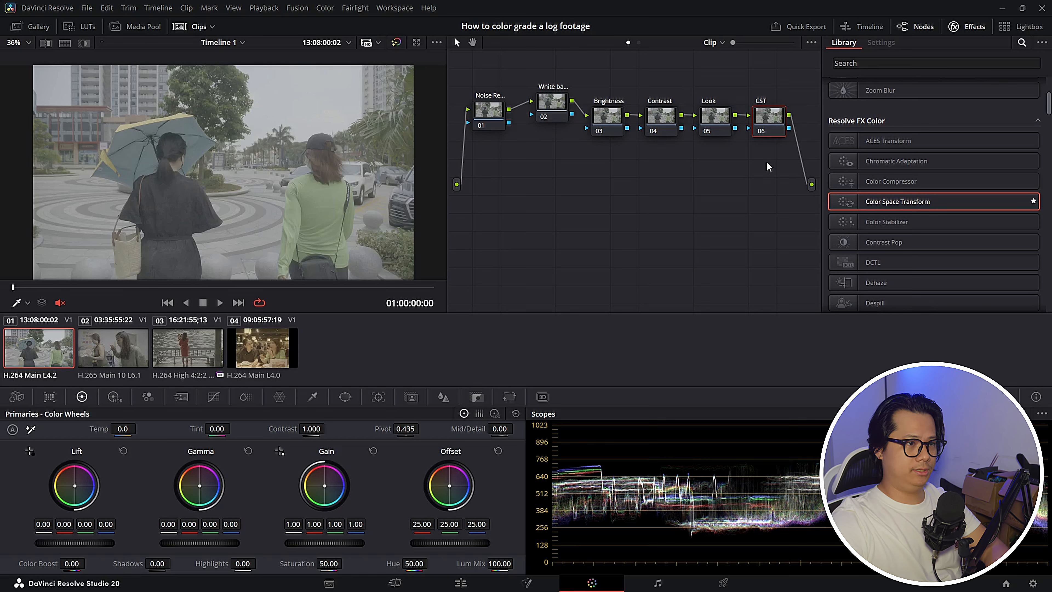
right_click(614, 160)
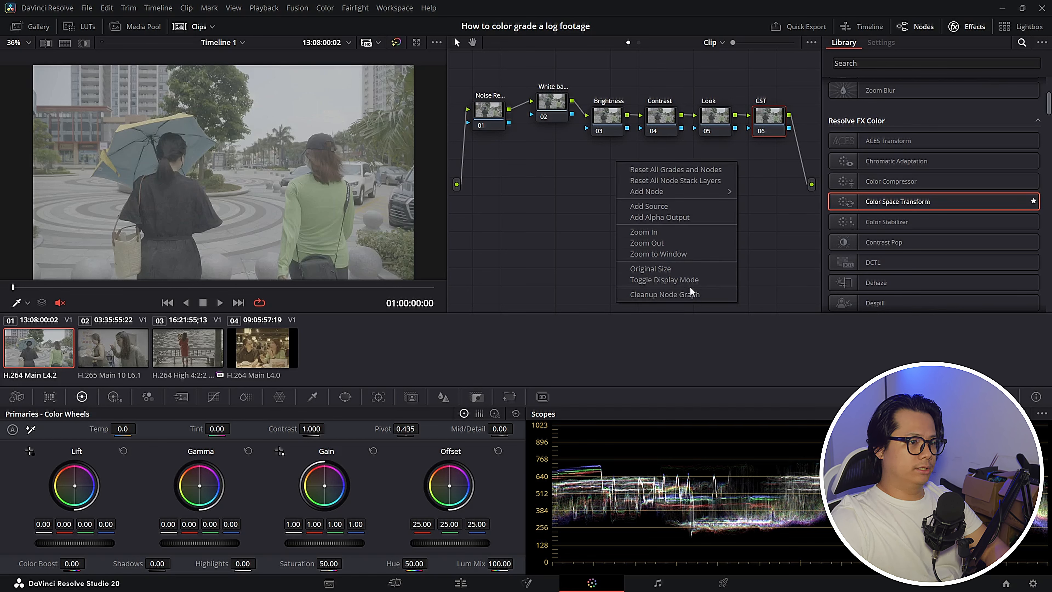
left_click(687, 294)
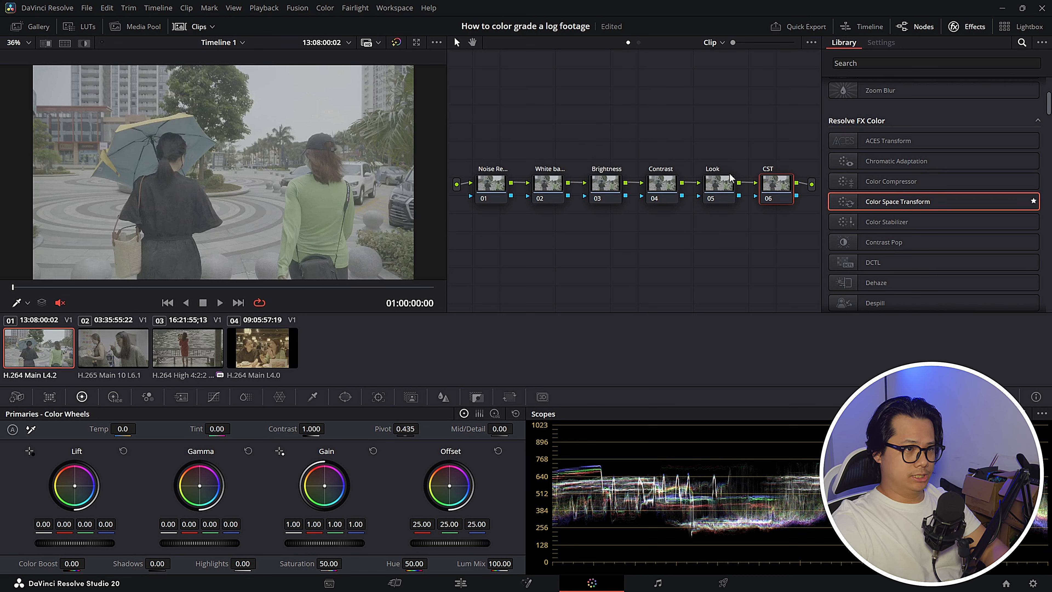
Step: Rearrange the node graph with Noise Reduction and CST low at opposite ends and the four middle nodes in a row above them
left_click_drag(496, 190, 476, 282)
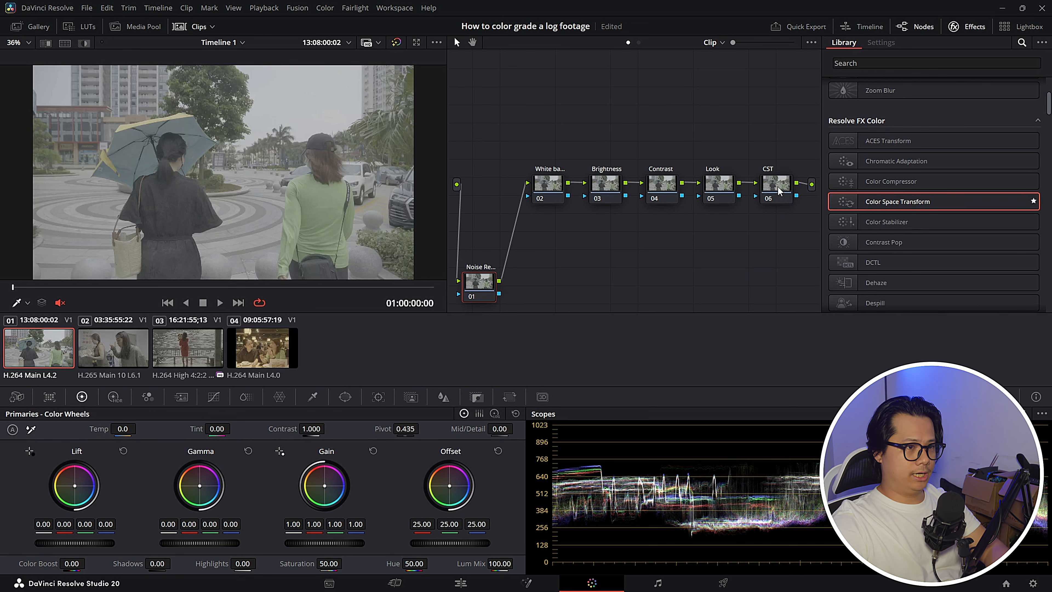
left_click_drag(784, 189, 792, 286)
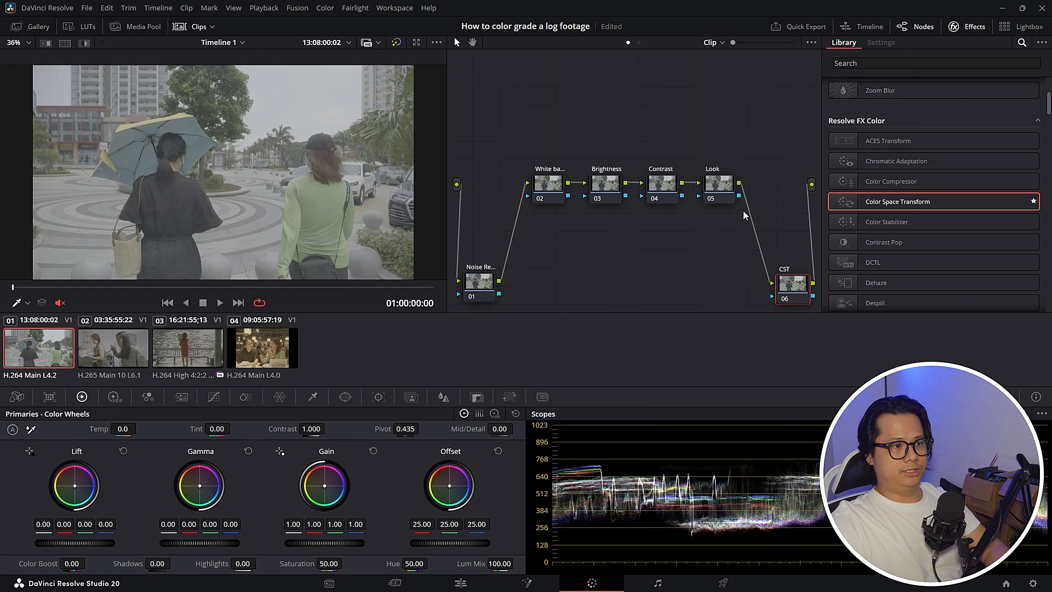
left_click_drag(515, 114, 736, 204)
left_click_drag(552, 188, 511, 114)
left_click(605, 129)
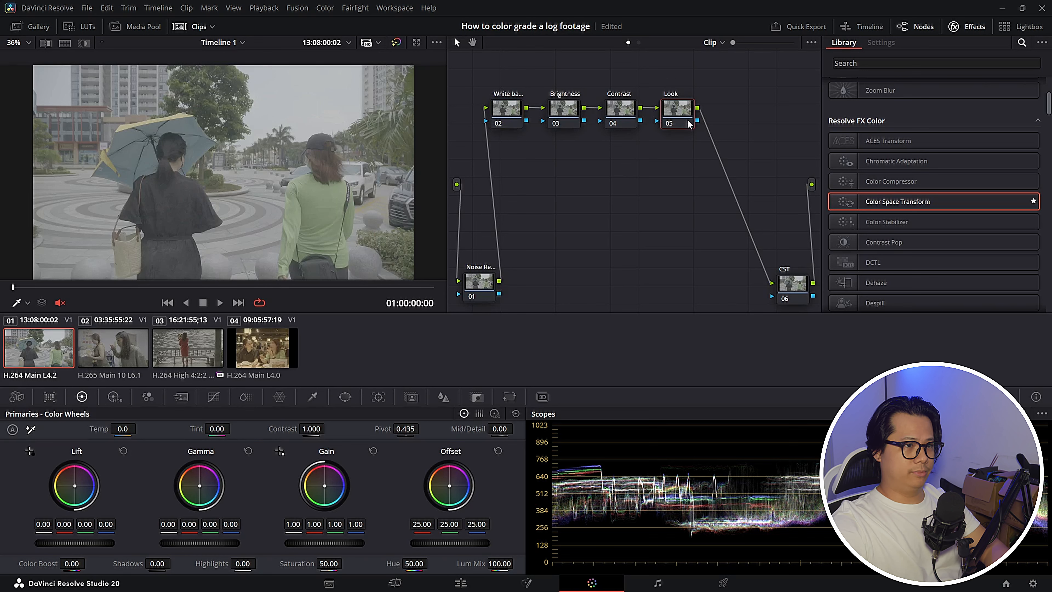
left_click_drag(687, 119, 736, 87)
key("ctrl+z")
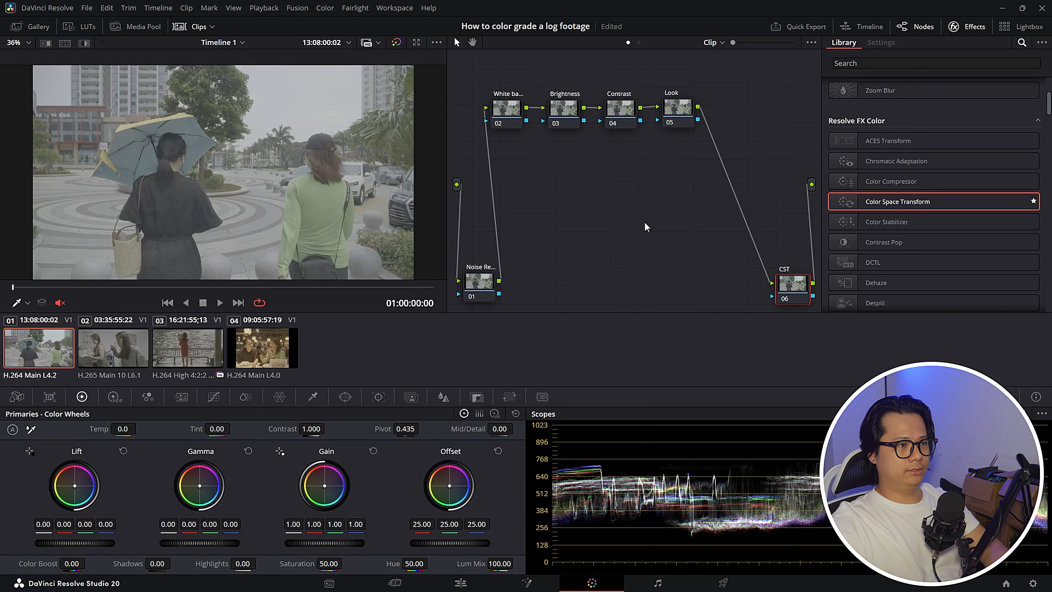
Step: Apply the Color Space Transform effect to the CST node
scroll(944, 189, "up", 3)
scroll(945, 203, "down", 1)
scroll(945, 204, "up", 1)
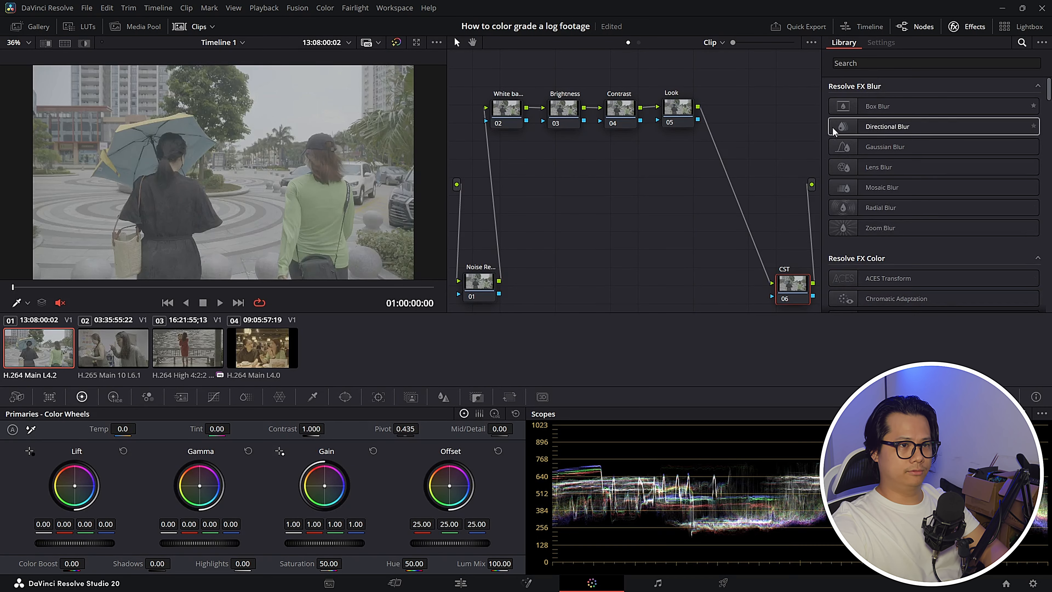
scroll(911, 179, "down", 3)
left_click(911, 173)
left_click_drag(924, 166, 793, 285)
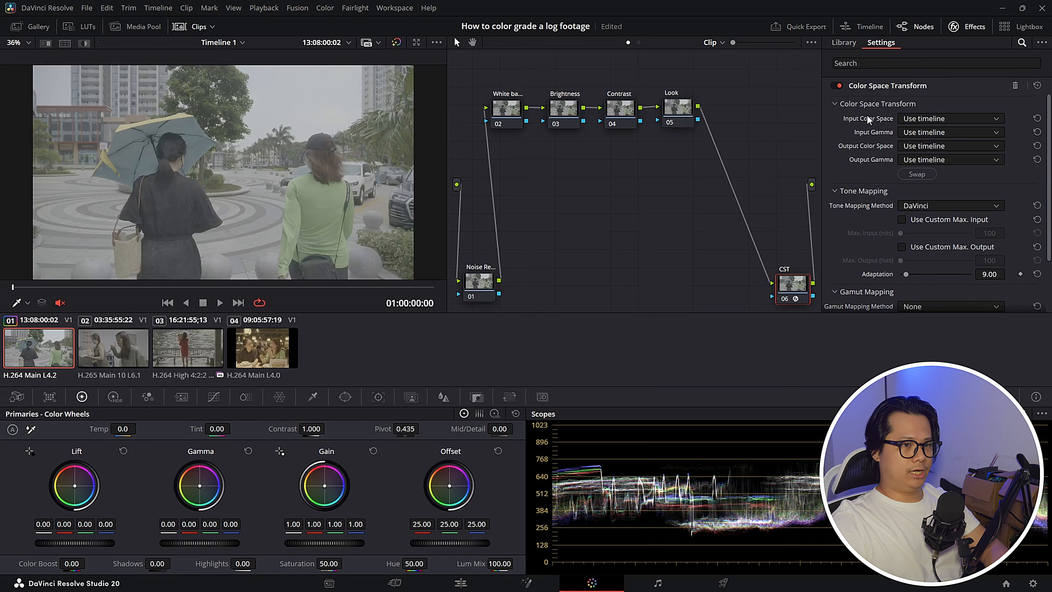
Step: Set the Color Space Transform's input color space to Panasonic V-Gamut and its input gamma to Panasonic V-Log
left_click(948, 117)
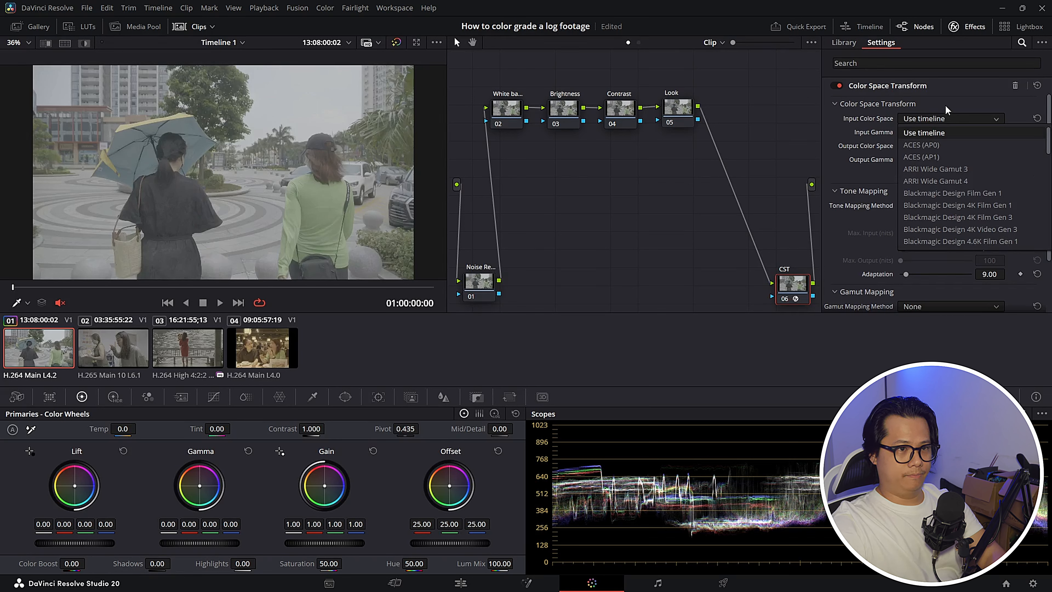
scroll(947, 166, "down", 5)
left_click(948, 241)
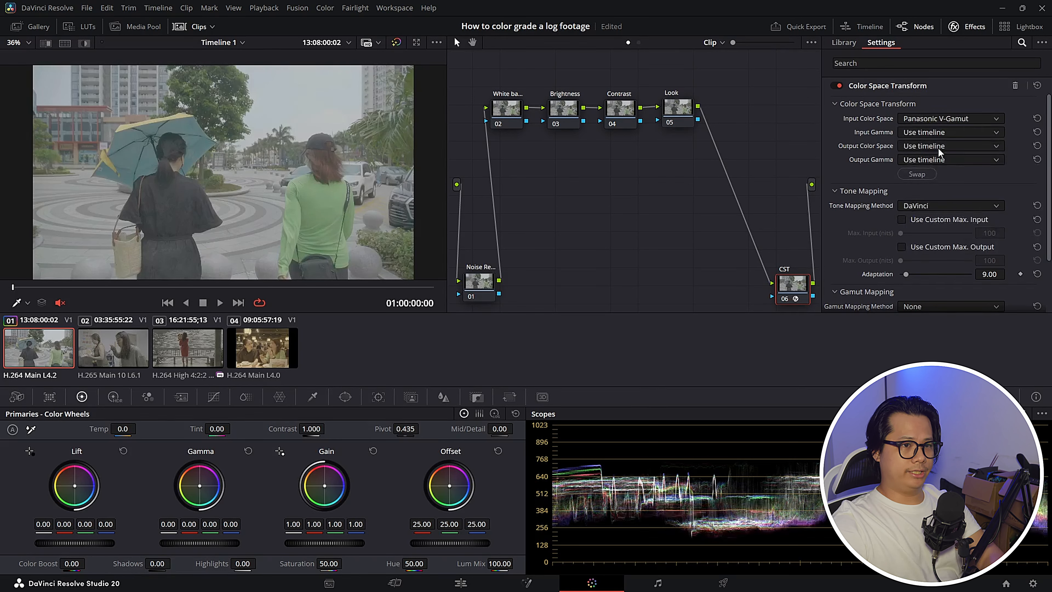
left_click(933, 132)
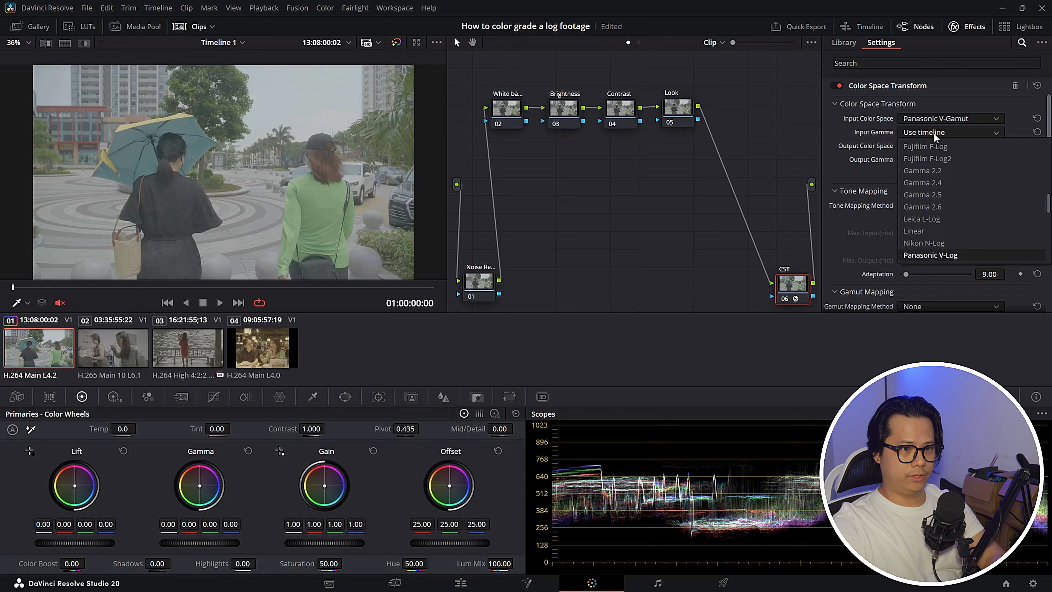
left_click(944, 256)
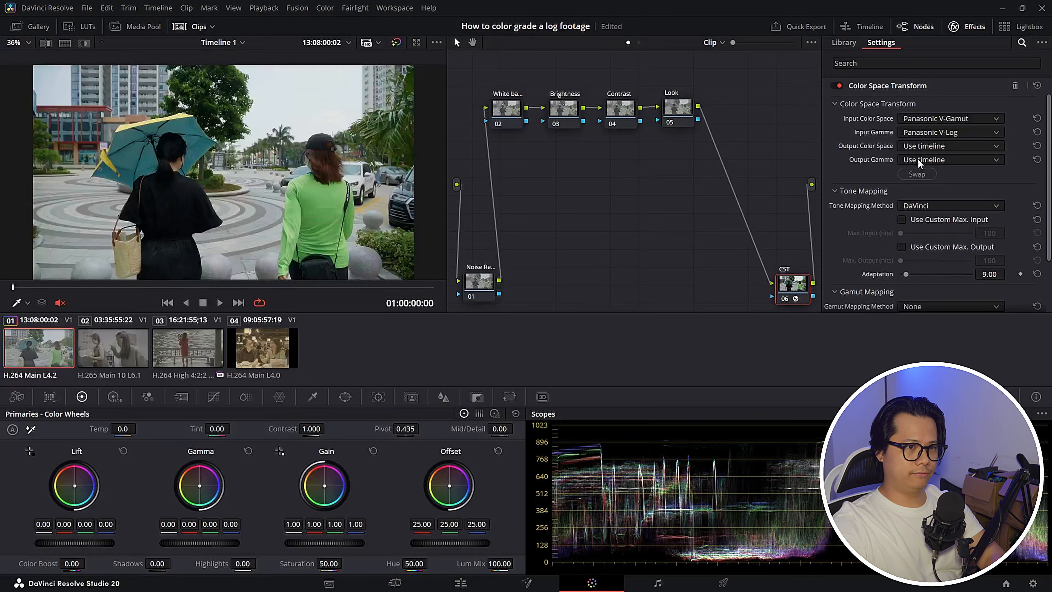
Step: Set the Color Space Transform's output color space to Rec.709 and its output gamma to Gamma 2.4
left_click(938, 147)
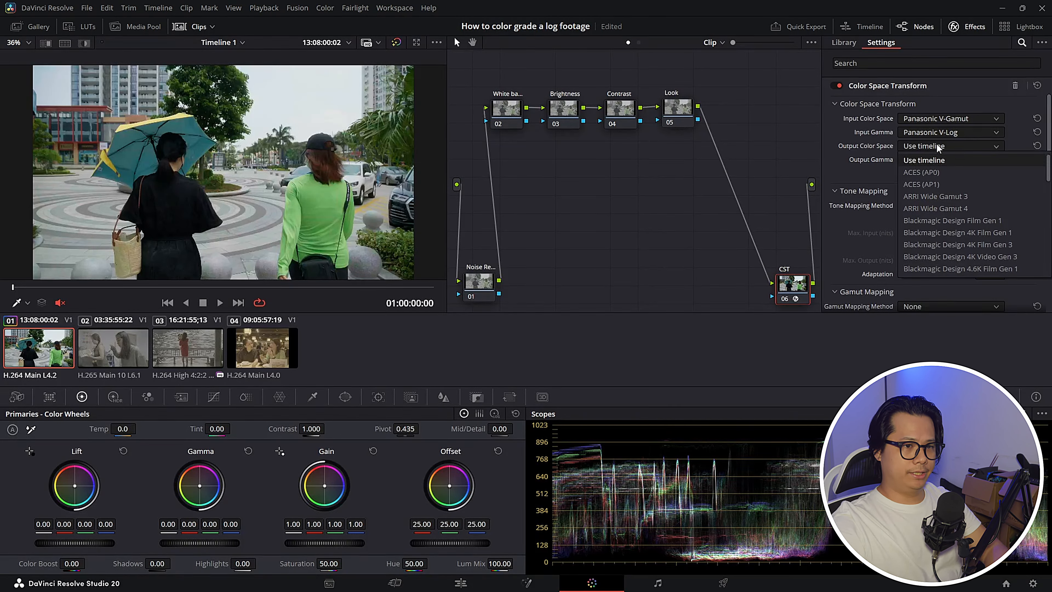
scroll(940, 231, "down", 10)
left_click(935, 266)
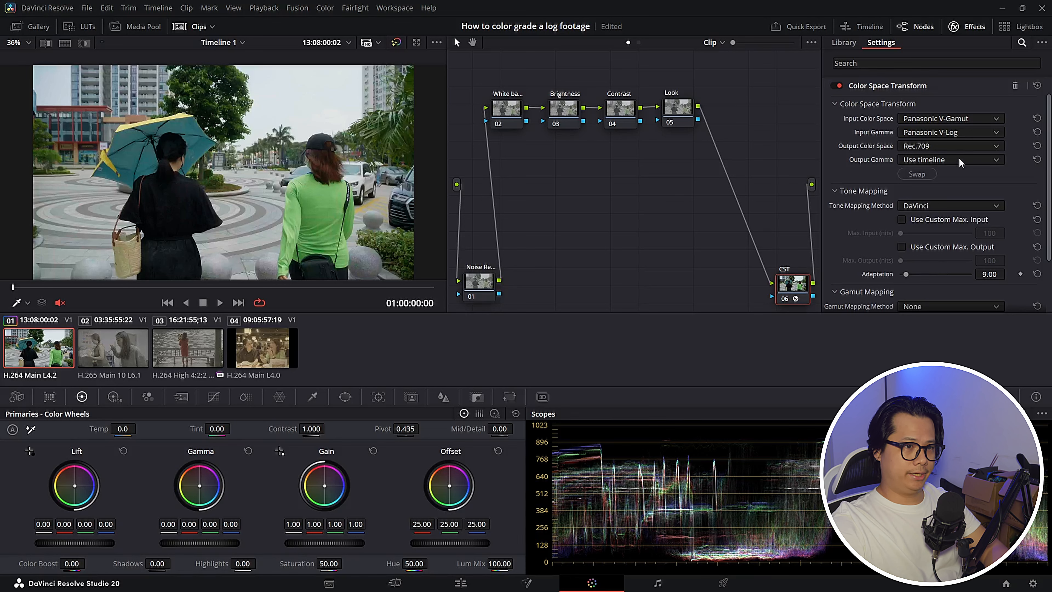
left_click(960, 162)
scroll(957, 186, "down", 3)
left_click(954, 197)
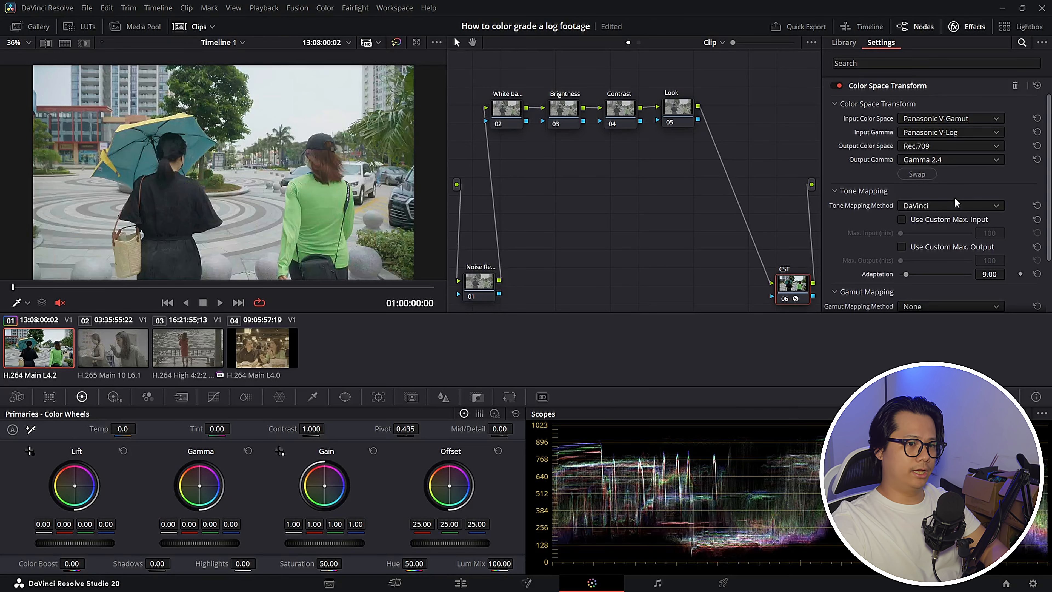
Step: Compare the log image with the converted one by repeatedly disabling and re-enabling the CST node
left_click_drag(792, 286, 784, 285)
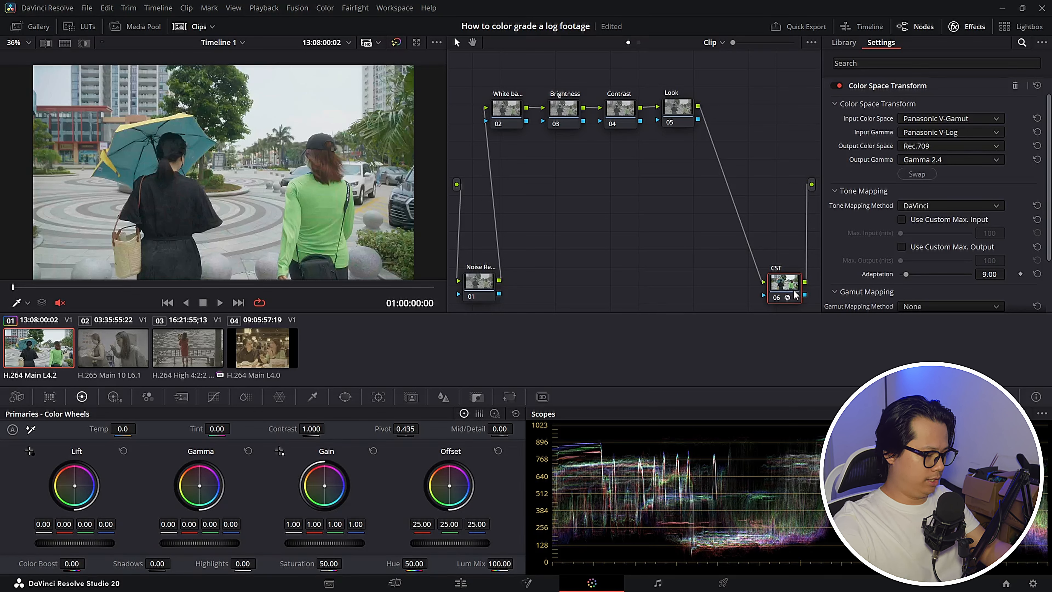
key("ctrl+d")
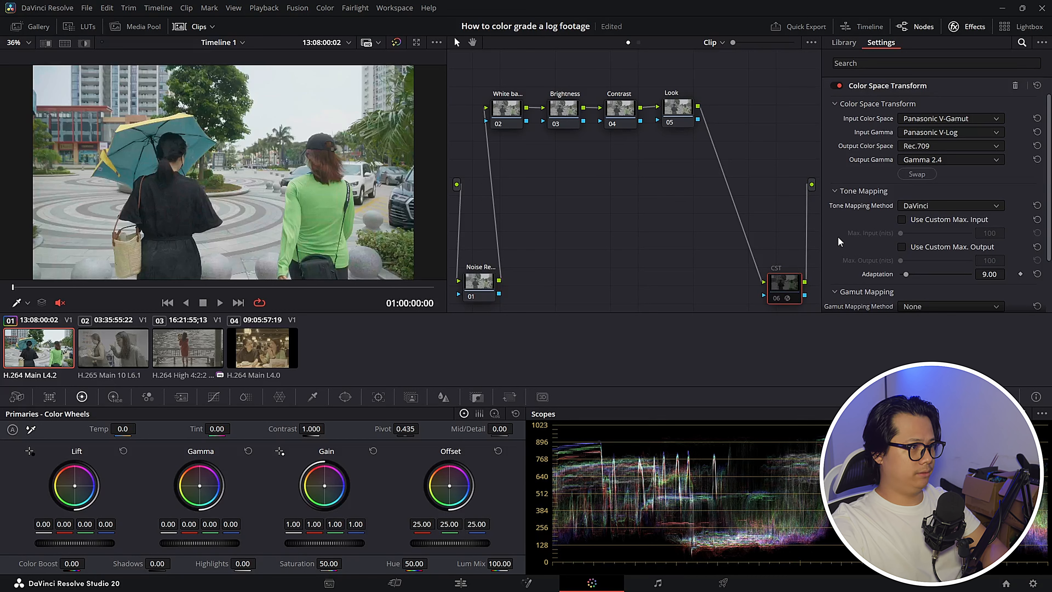
key("ctrl+d")
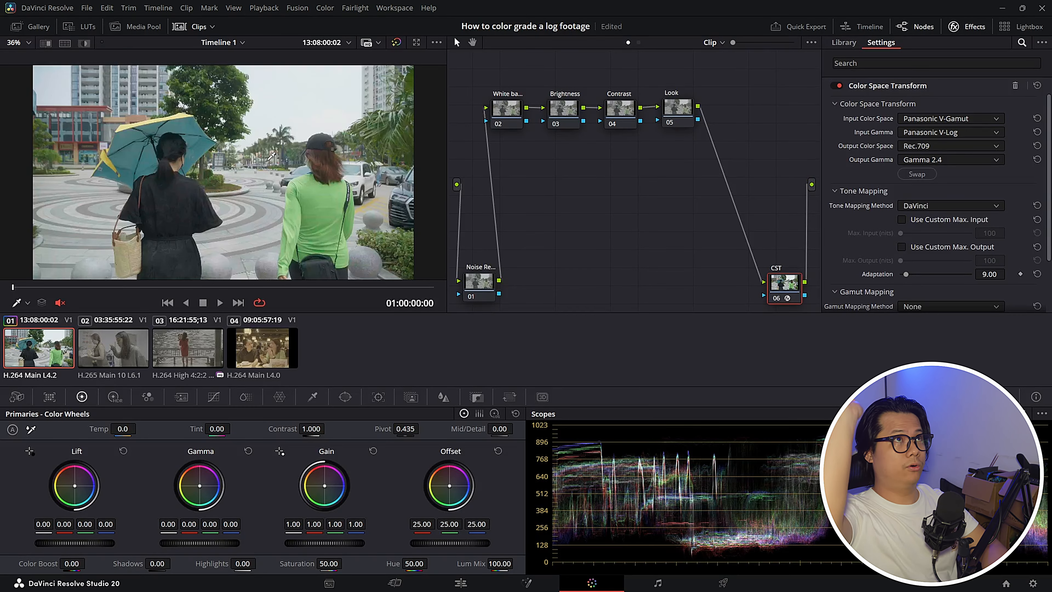
key("ctrl+d")
key("ctrl+d")
key("ctrl+d")
key("ctrl+d")
key("ctrl+d")
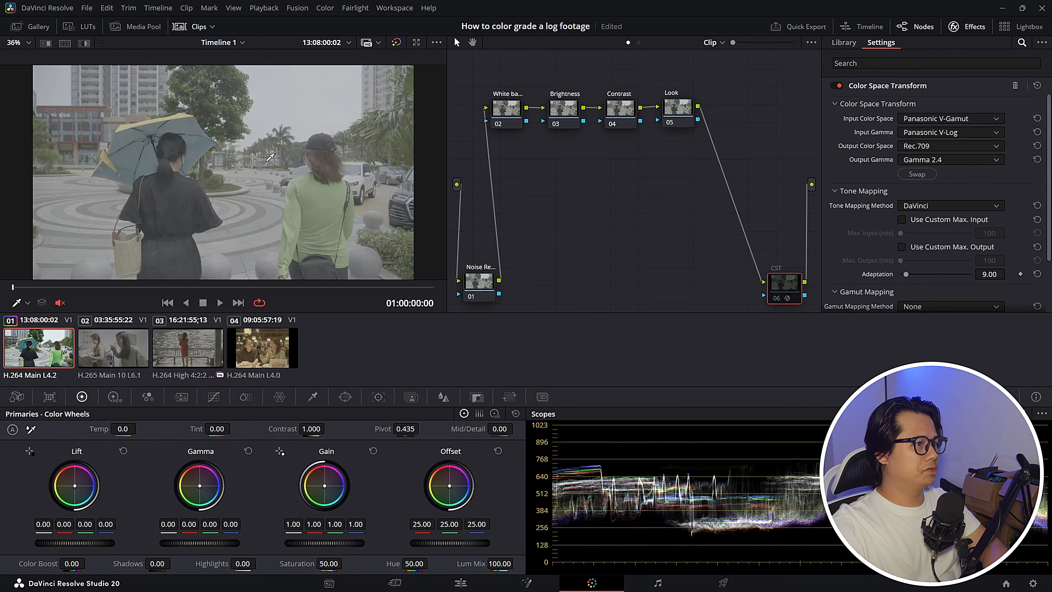
key("ctrl+d")
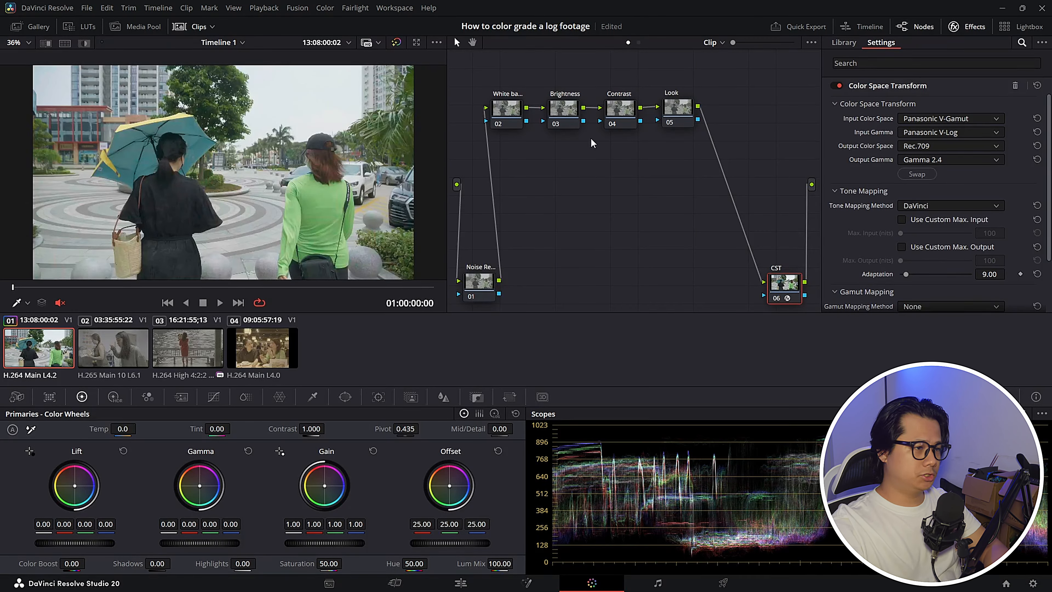
left_click_drag(778, 282, 777, 285)
key("ctrl+d")
key("ctrl+d")
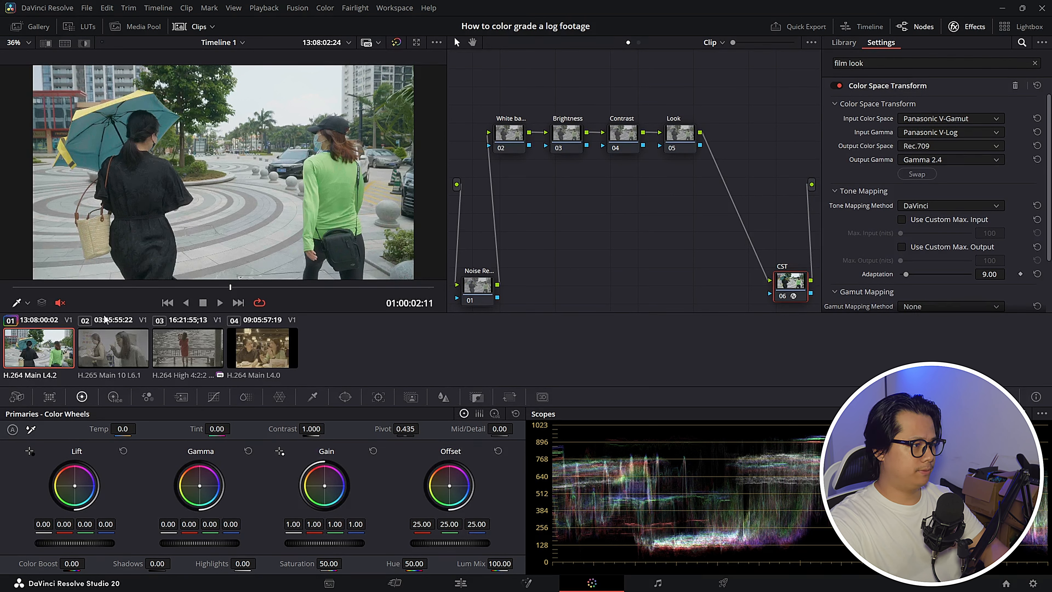
Step: Copy the node tree and grade of clip 01 to clips 02, 03 and 04
left_click(106, 342)
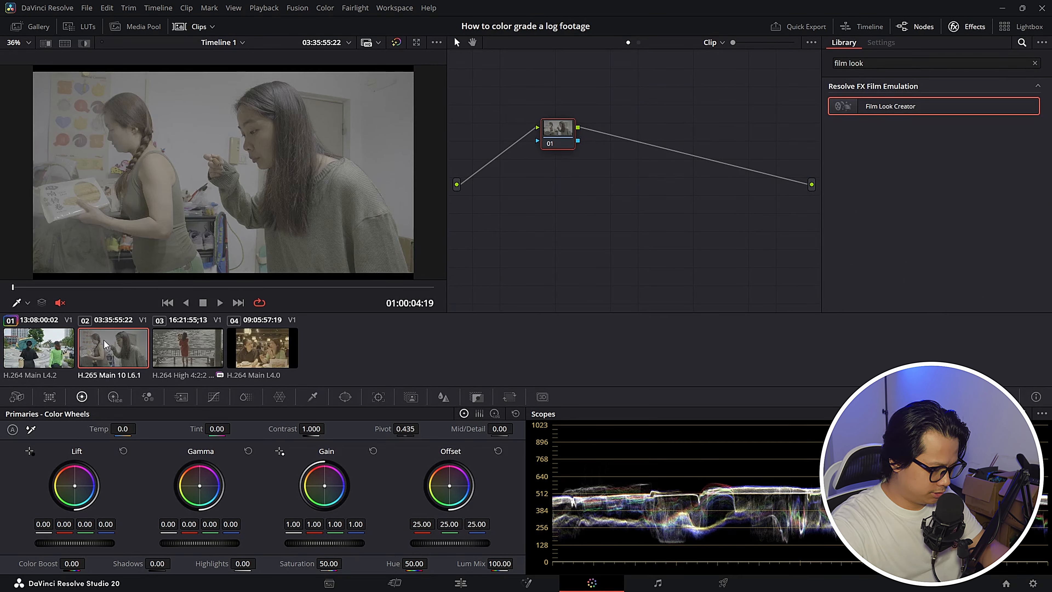
left_click(265, 346, "shift")
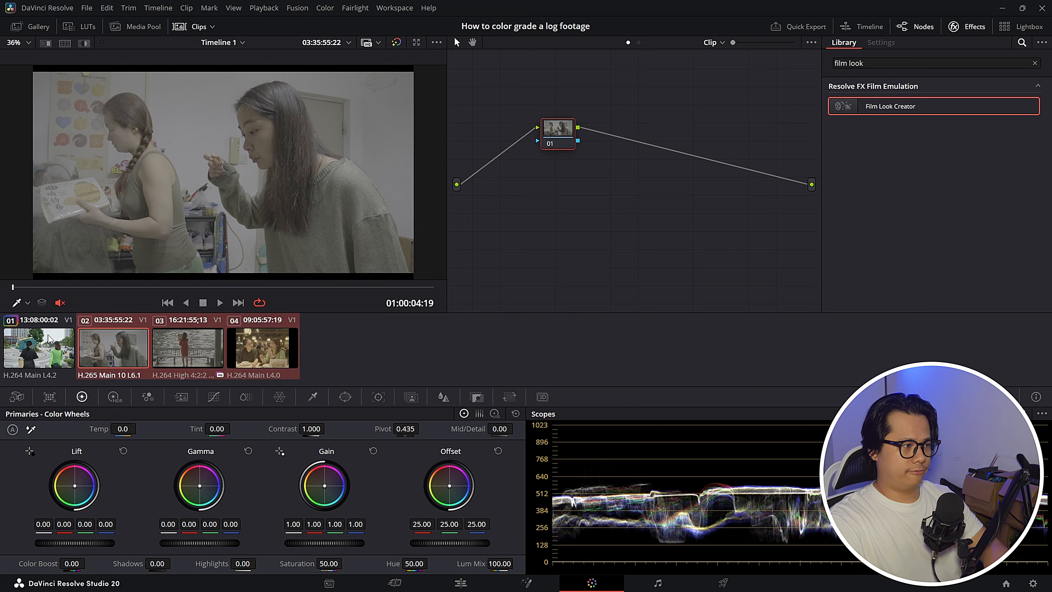
left_click(44, 353)
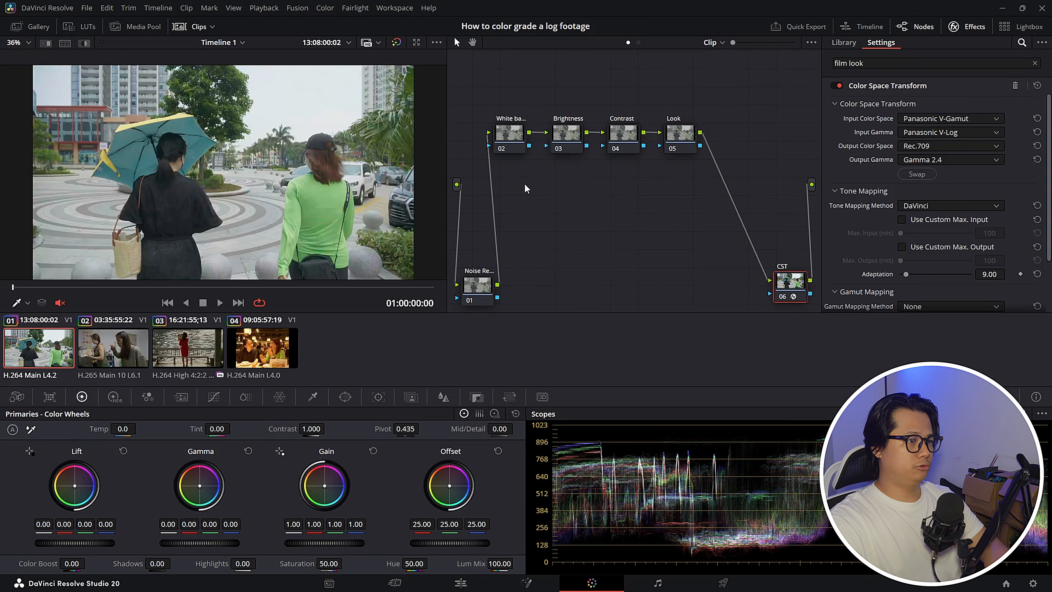
Step: Go back and forth through all four clips to examine how the copied conversion looks on each
left_click(113, 343)
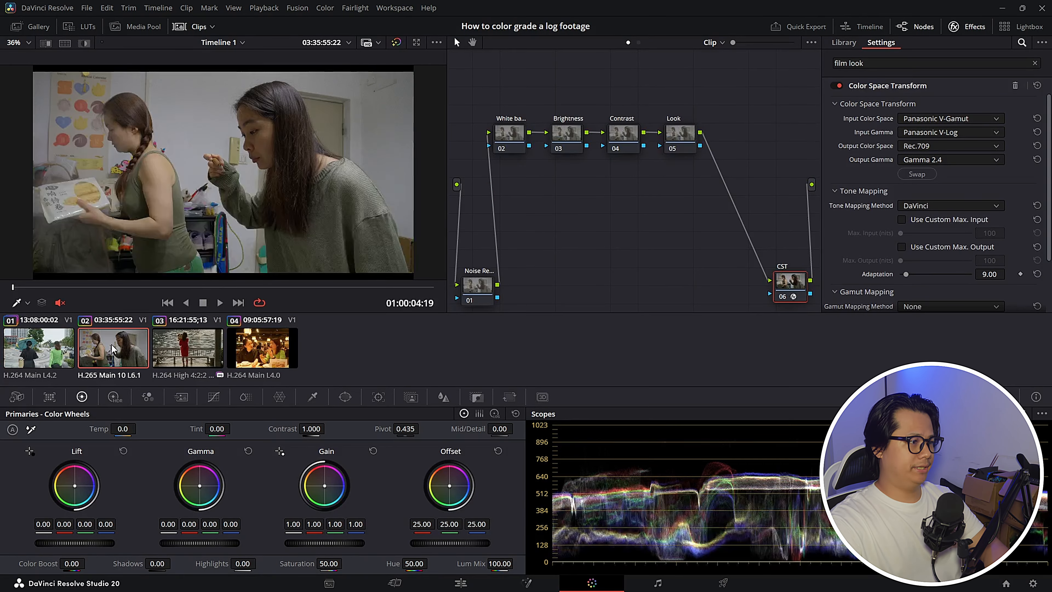
left_click(180, 352)
left_click(260, 350)
left_click(185, 357)
left_click(111, 352)
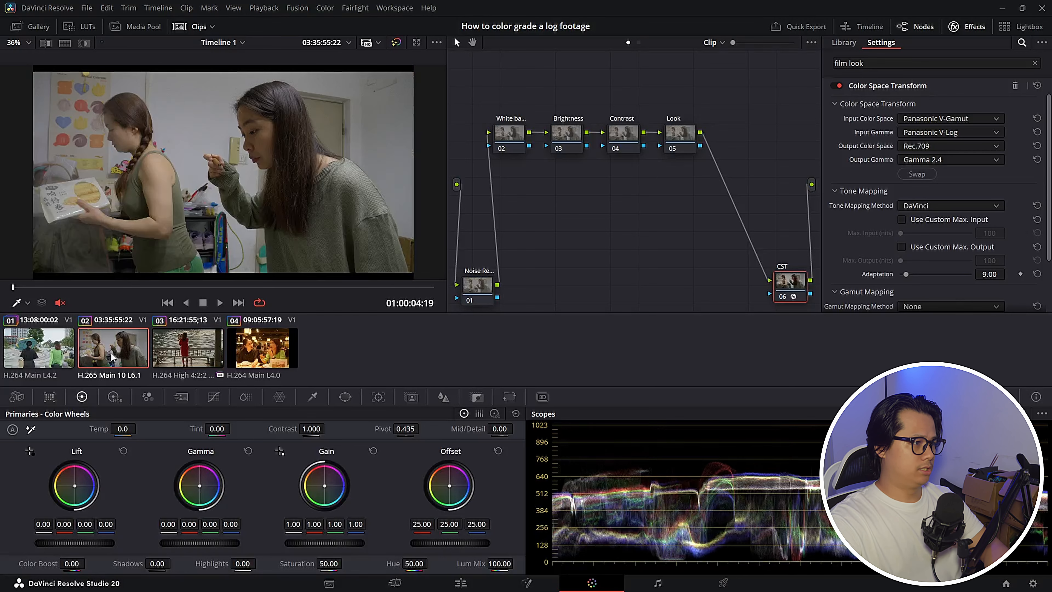
left_click(184, 358)
left_click(274, 350)
left_click(197, 356)
left_click(91, 348)
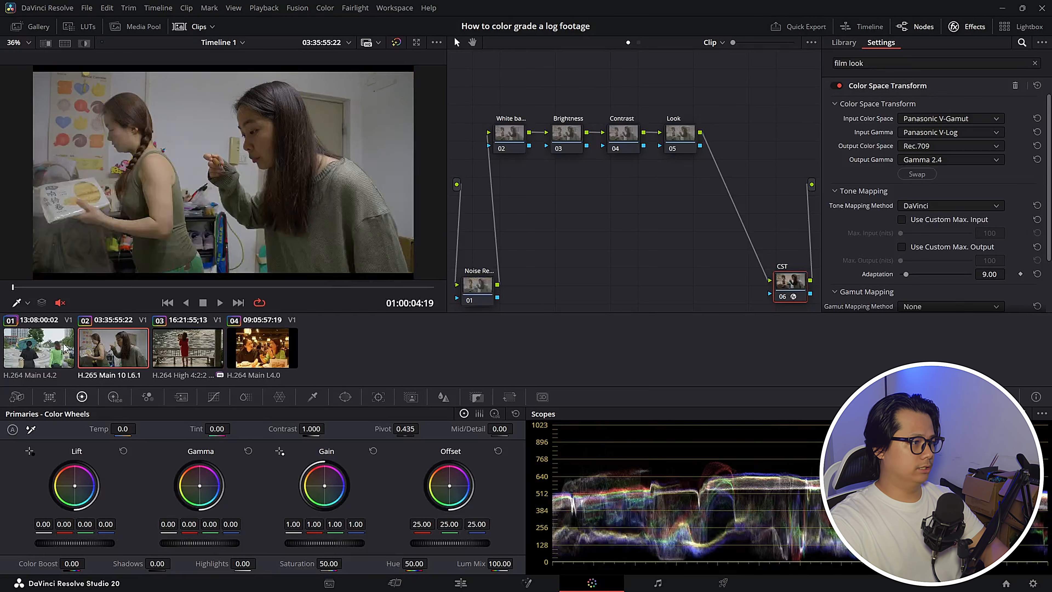
left_click(46, 348)
left_click(121, 357)
left_click(181, 350)
left_click(246, 353)
left_click(182, 362)
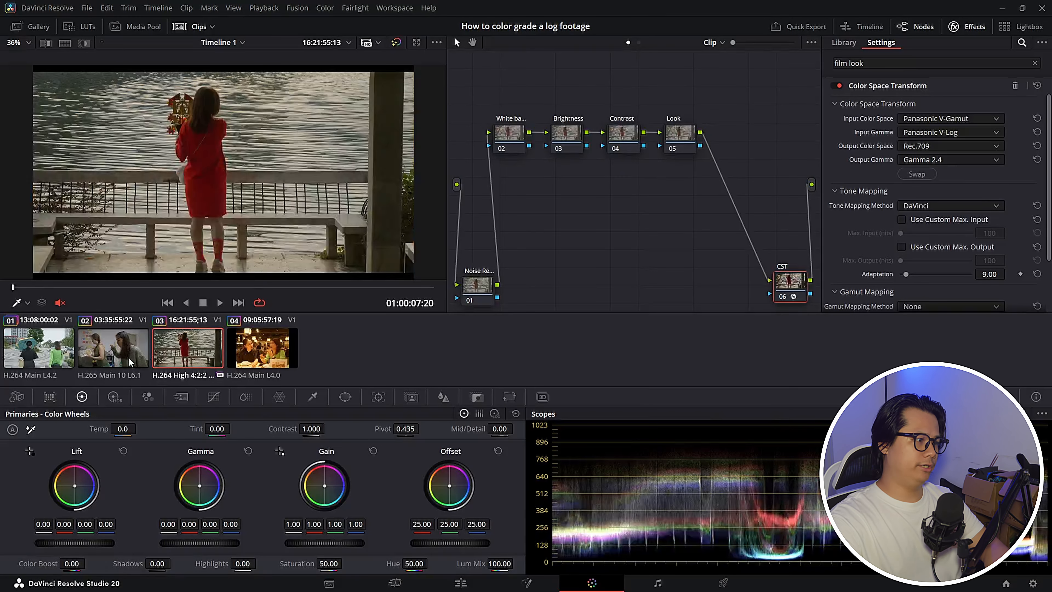
left_click(123, 362)
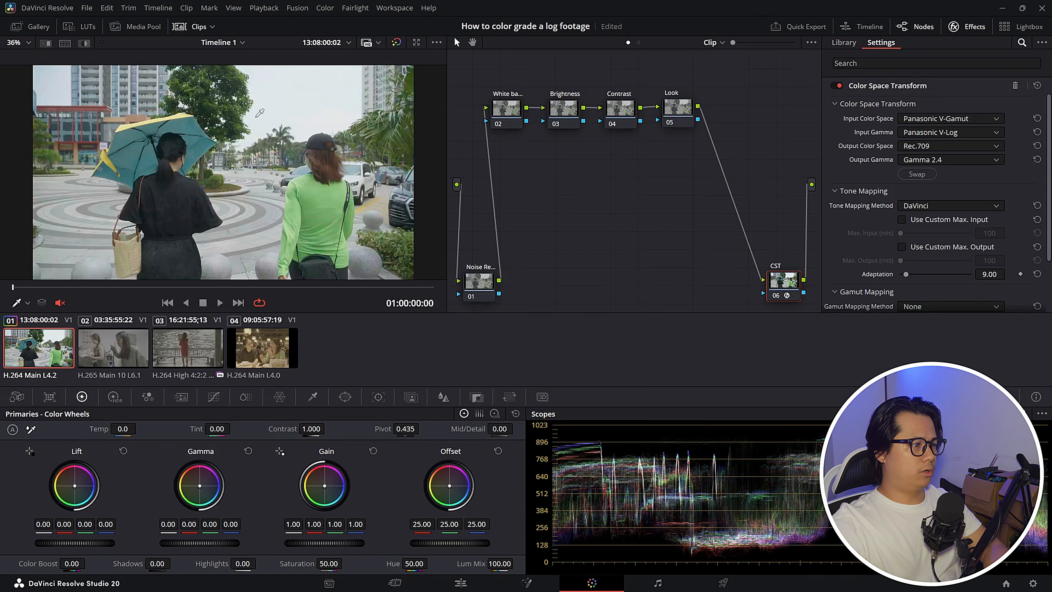
Step: Play clip 01 briefly and return to its start, then raise the Brightness node's HDR global exposure to 0.24
key("space")
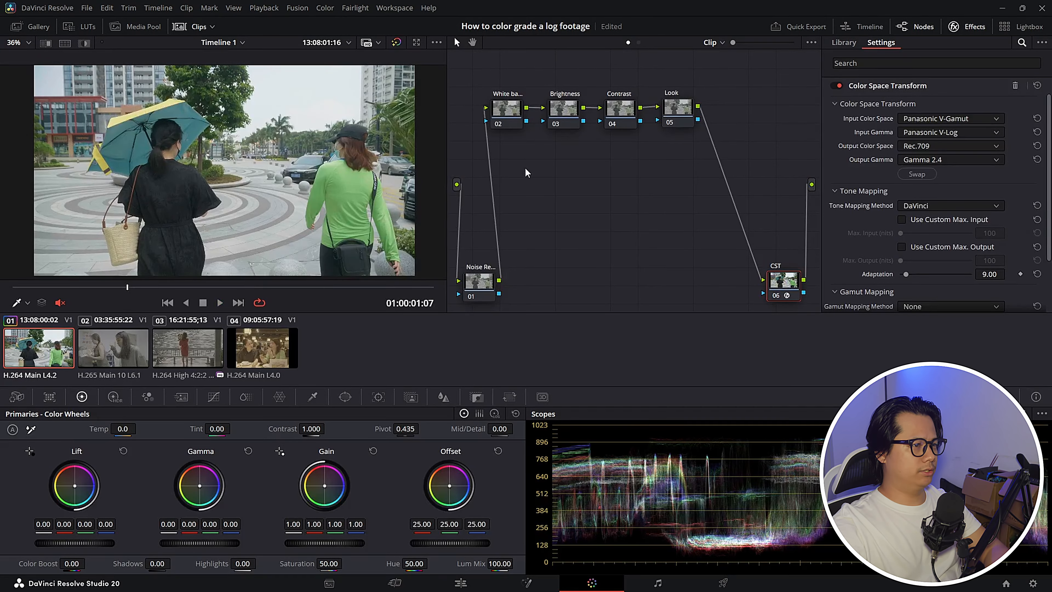
left_click_drag(127, 287, 12, 289)
left_click(574, 108)
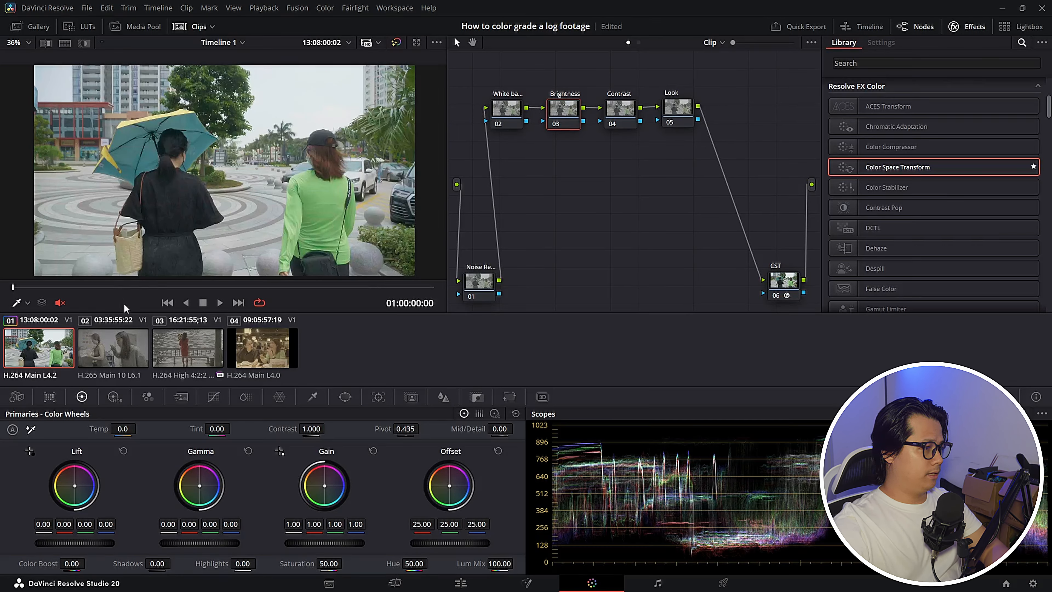
left_click(113, 397)
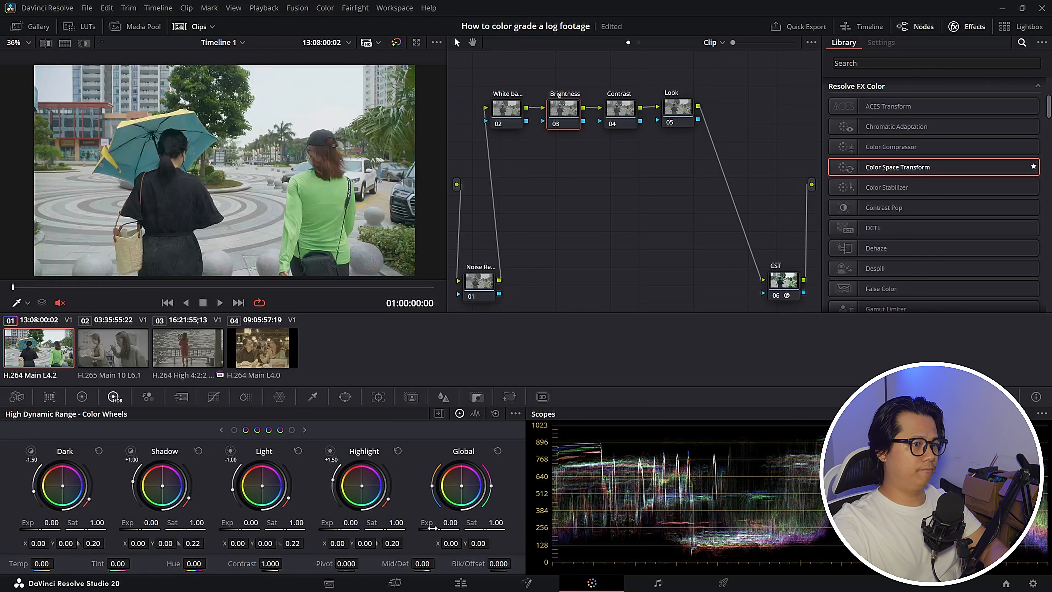
left_click_drag(432, 528, 449, 522)
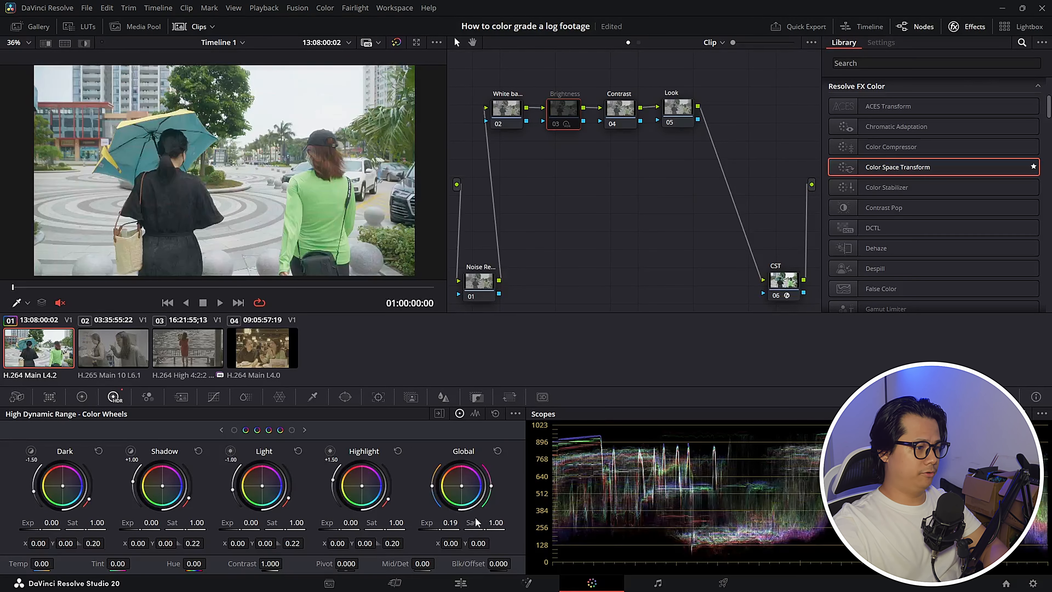
left_click_drag(450, 522, 462, 521)
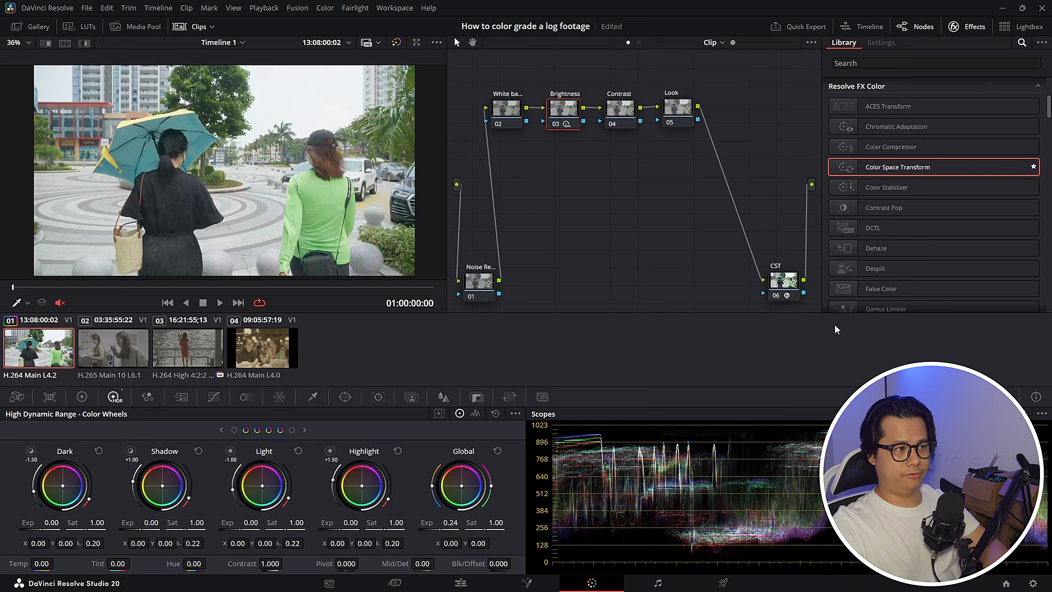
Step: Compare the image before and after the exposure change by toggling the Brightness node off and on
key("ctrl+d")
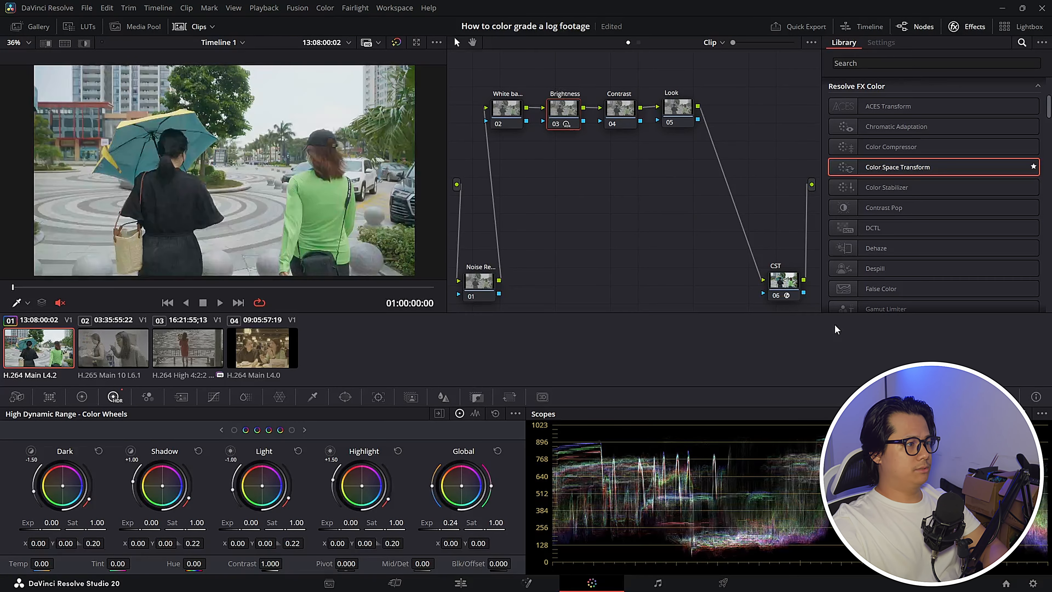
key("ctrl+d")
key("ctrl+d")
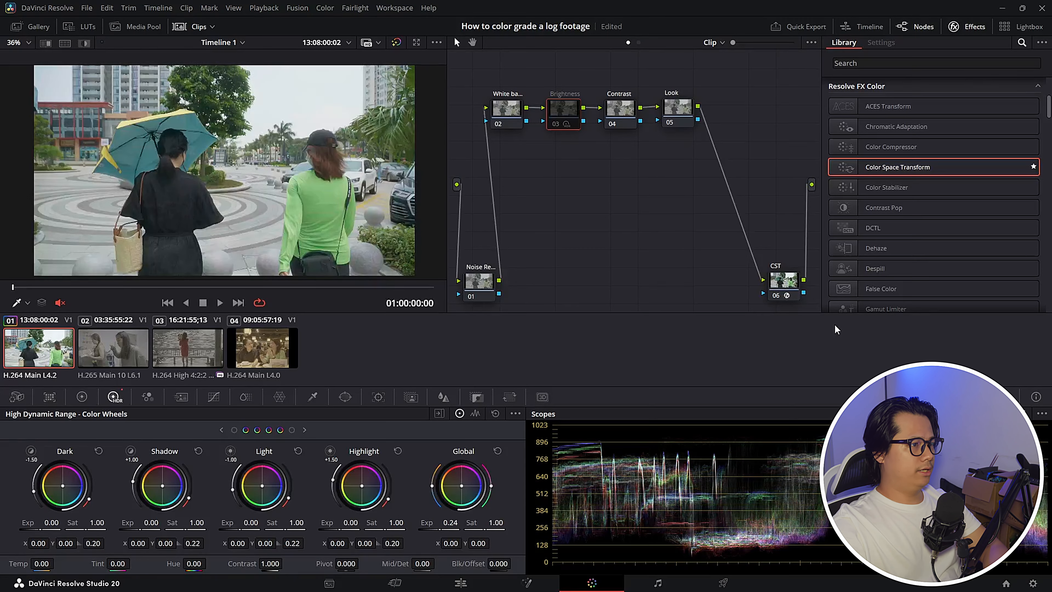
key("ctrl+d")
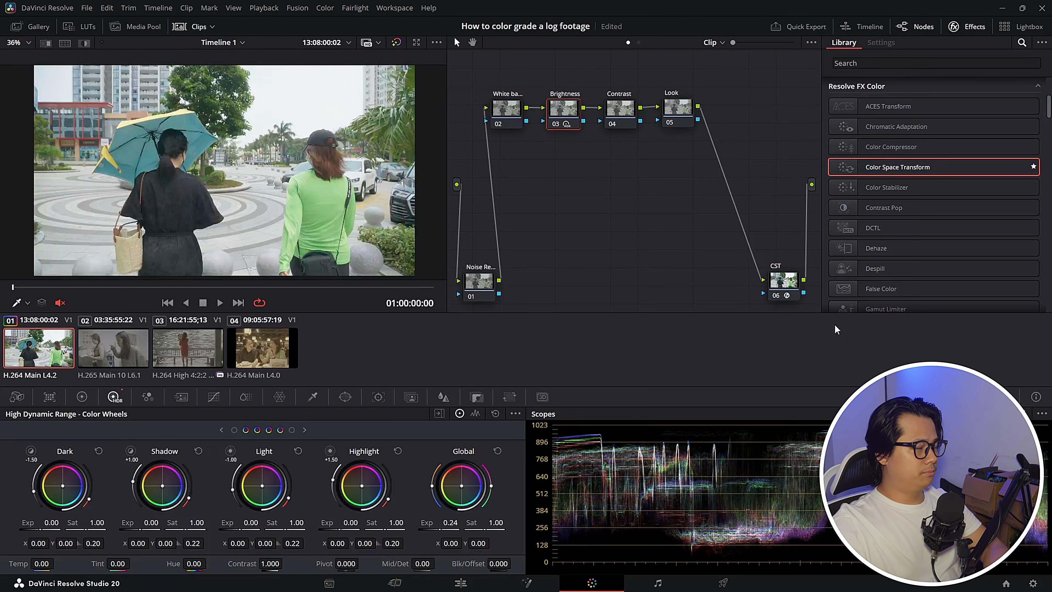
key("ctrl+d")
key("ctrl+d")
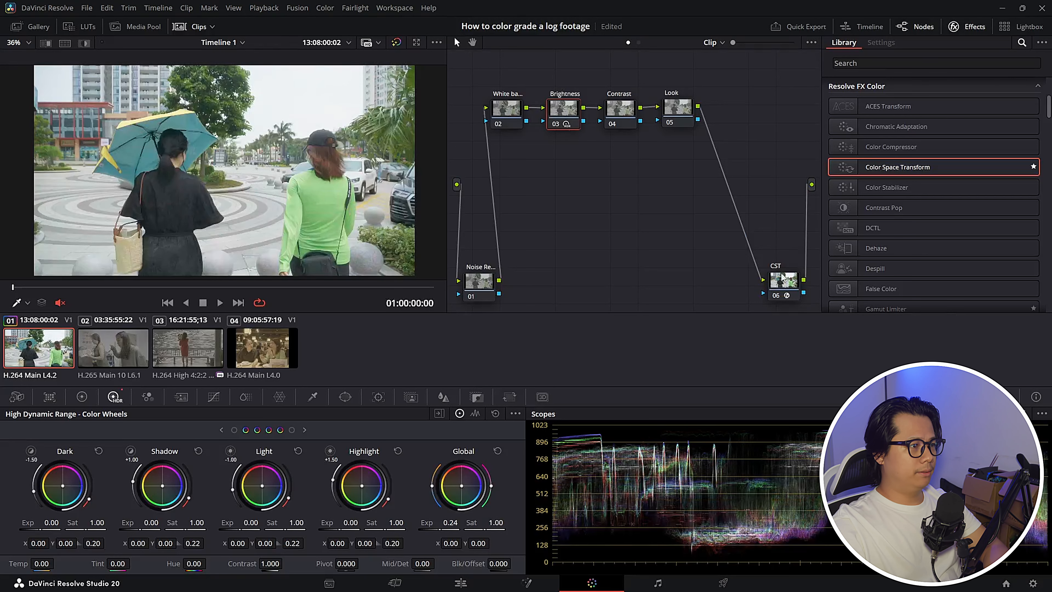
Step: Toggle the White balance node off and on to check its effect on the image
left_click(514, 109)
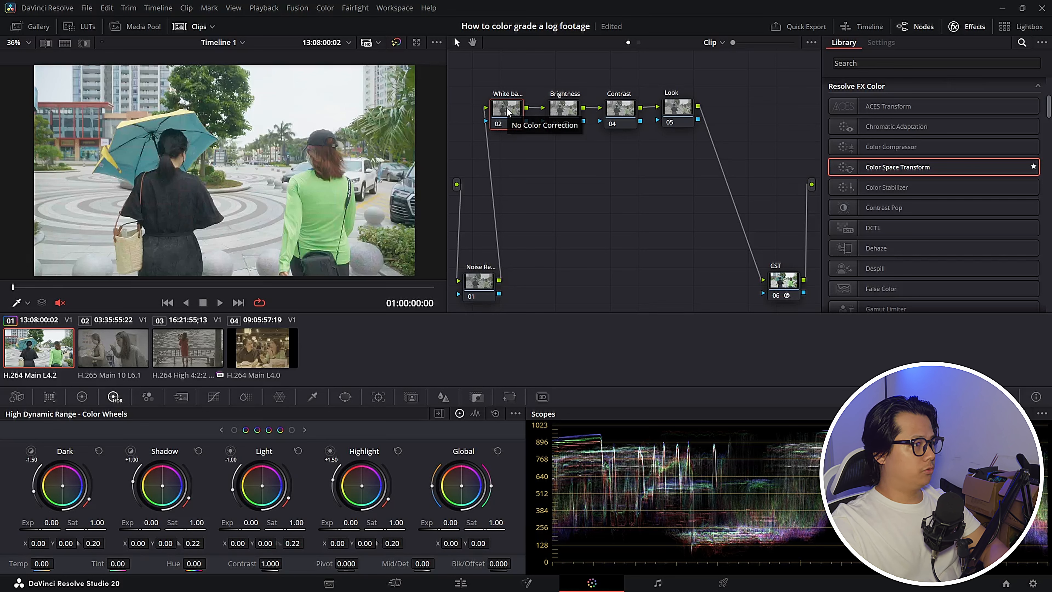
key("ctrl+d")
key("ctrl+d")
key("ctrl+d")
key("ctrl+d")
key("ctrl+d")
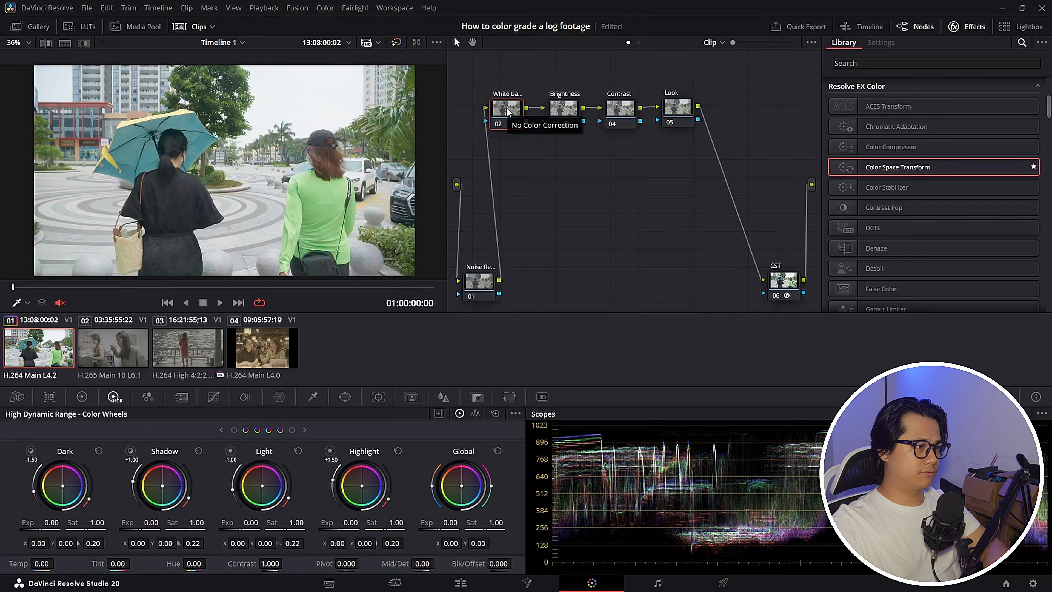
key("ctrl+d")
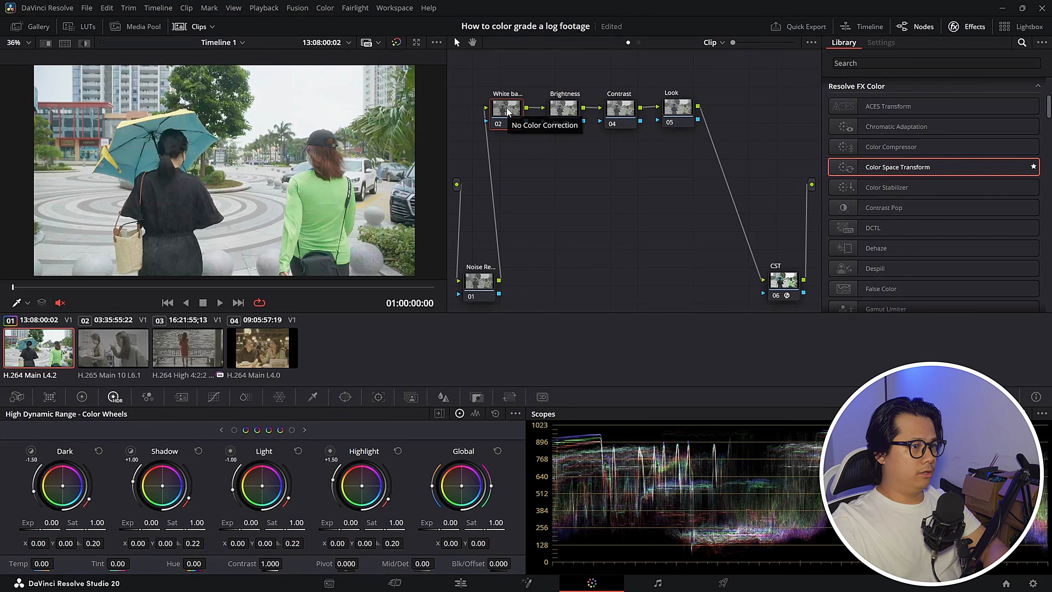
Step: Examine the noise in clip 01's hair, foliage, umbrella and dark clothing up close, and return to the full frame
left_click(564, 110)
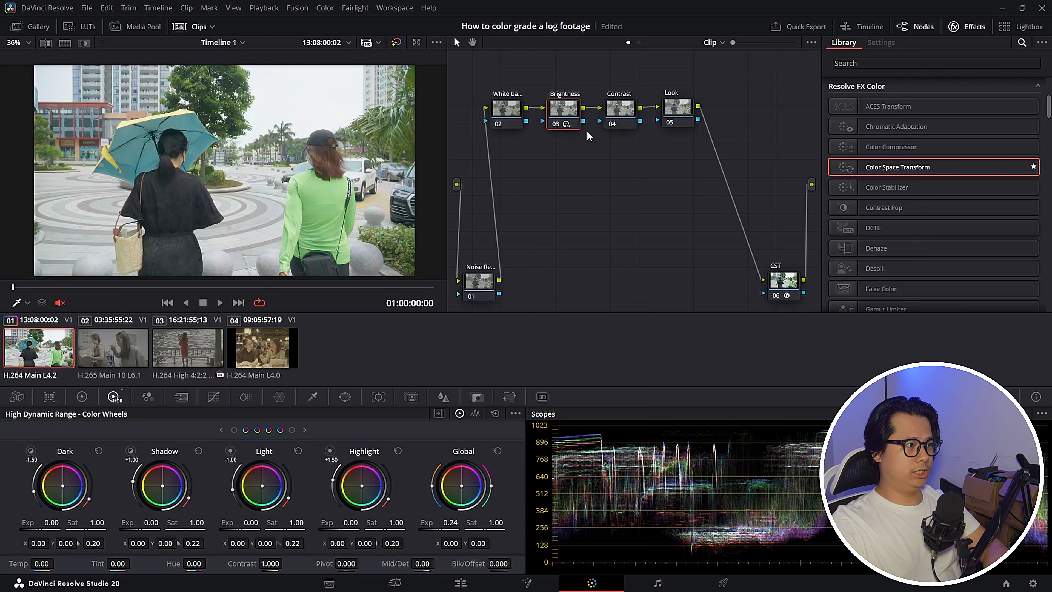
scroll(365, 161, "up", 8)
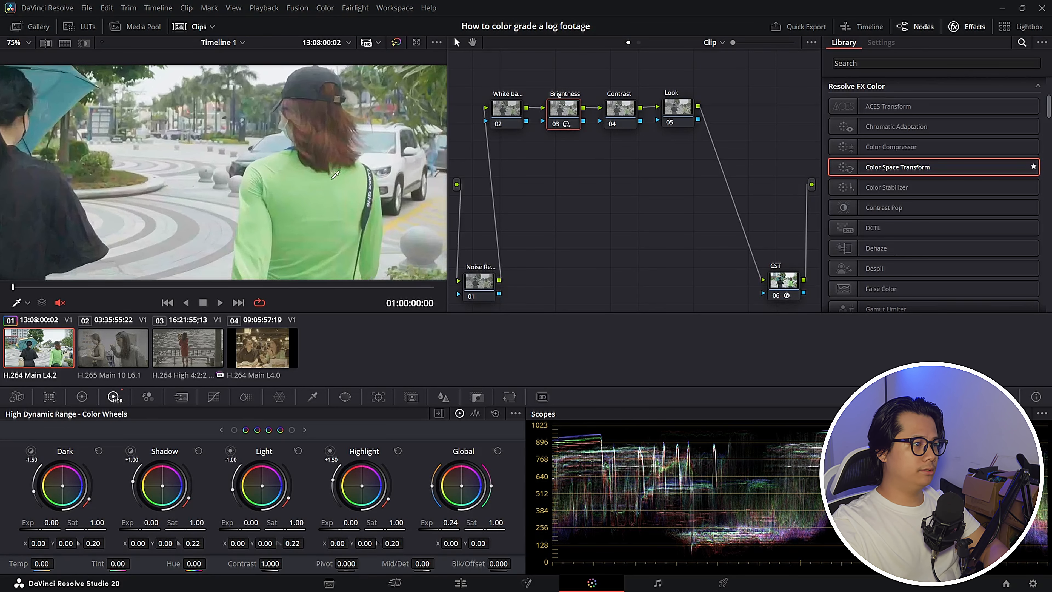
scroll(295, 179, "up", 2)
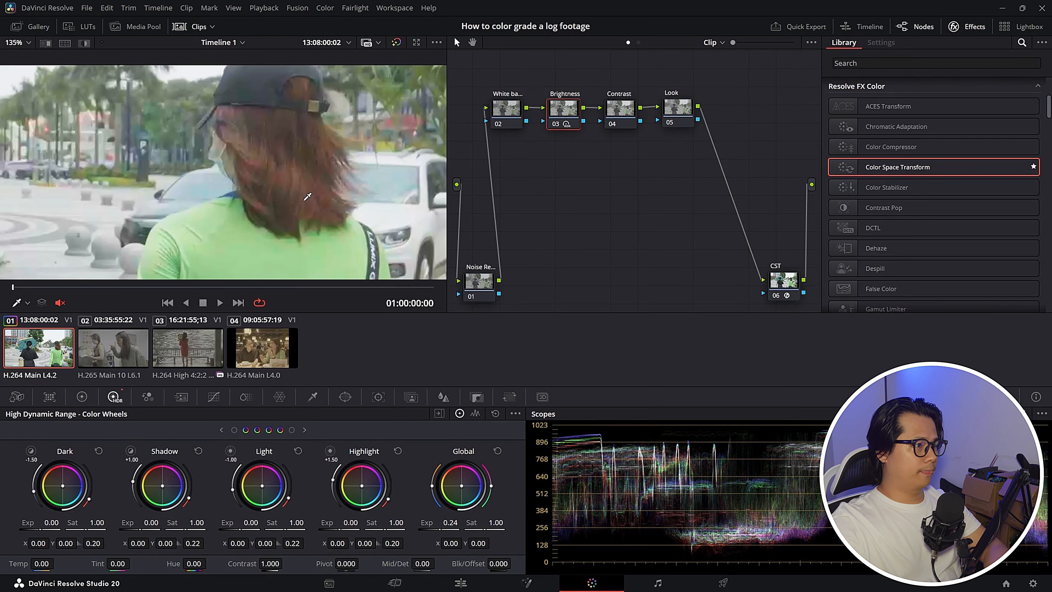
scroll(313, 196, "up", 1)
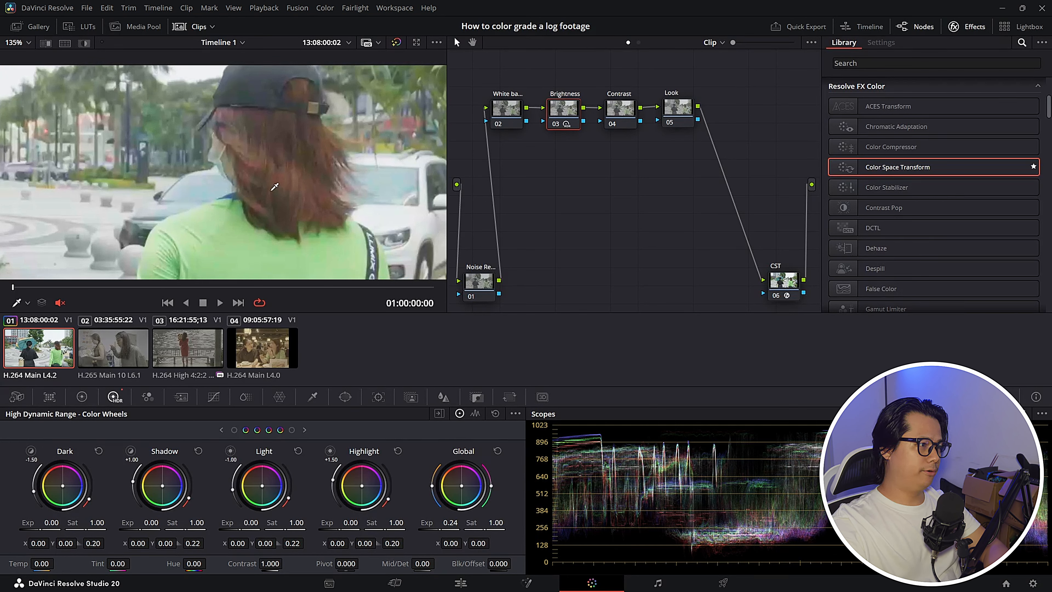
scroll(296, 157, "down", 1)
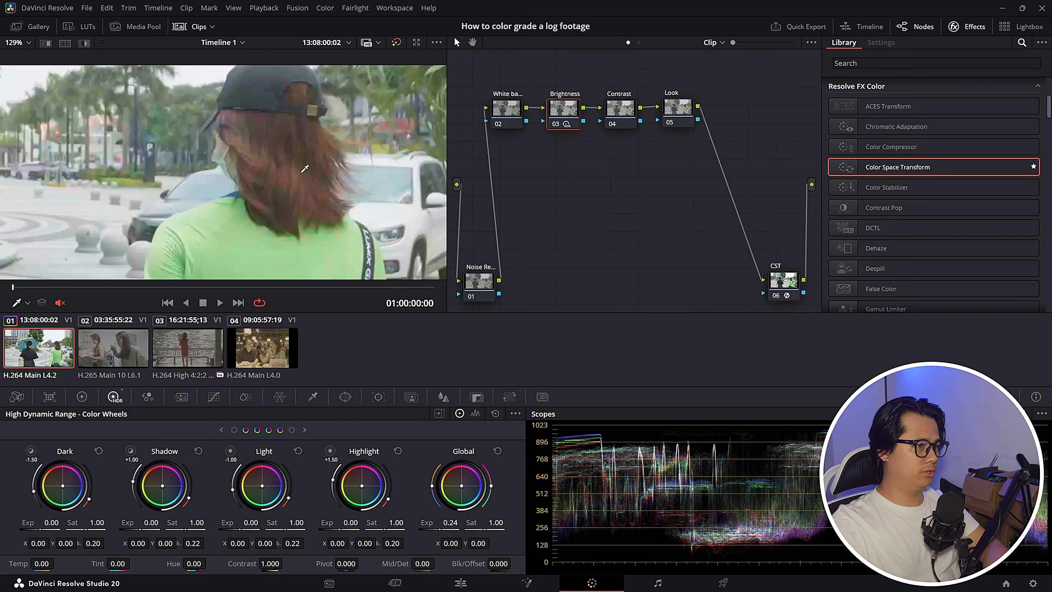
scroll(278, 189, "up", 5)
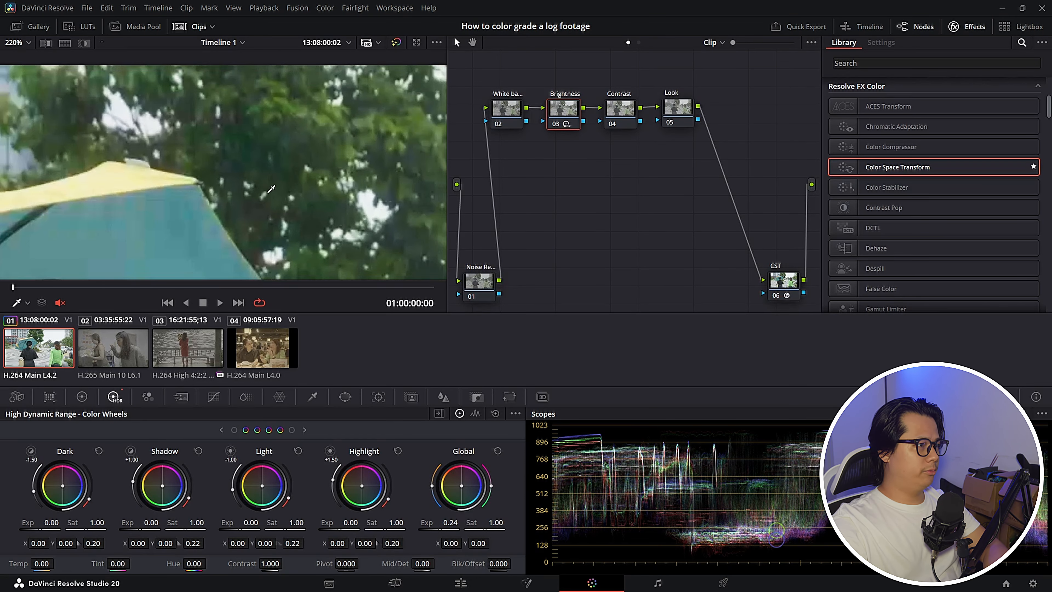
scroll(251, 129, "up", 1)
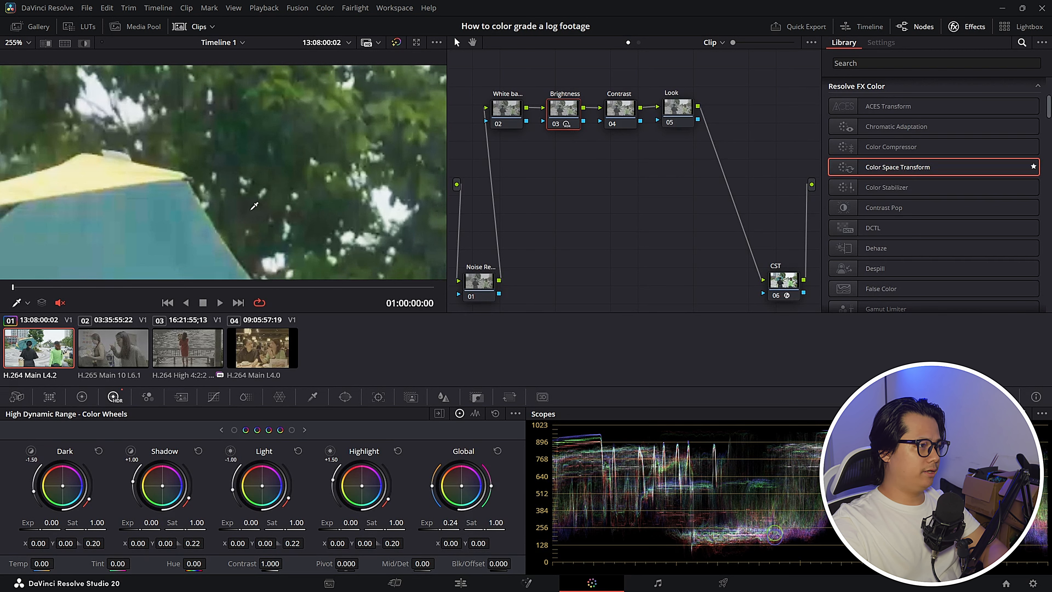
scroll(277, 222, "down", 2)
scroll(284, 155, "down", 2)
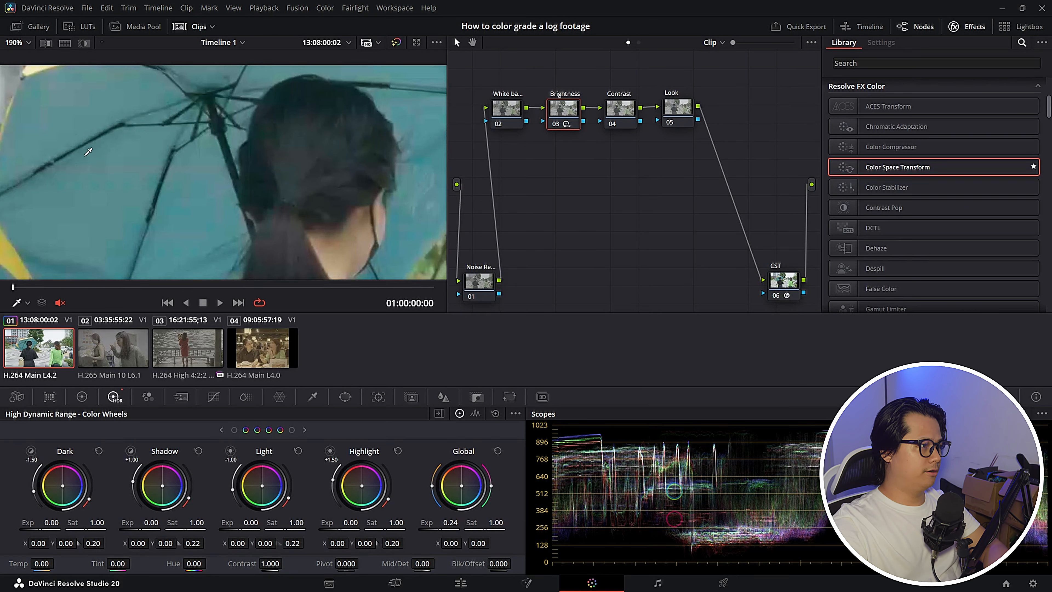
scroll(277, 169, "down", 3)
scroll(286, 160, "down", 2)
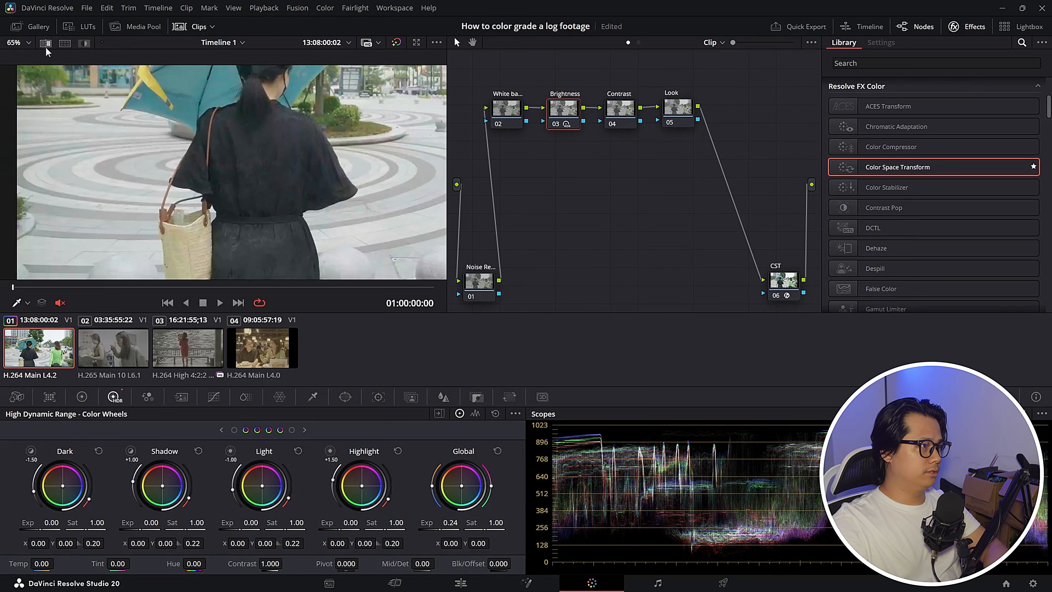
left_click(29, 43)
left_click(22, 59)
Step: On the Noise Reduction node, set temporal noise reduction to 1 frame with linked luma and chroma thresholds of 5.0
left_click(479, 286)
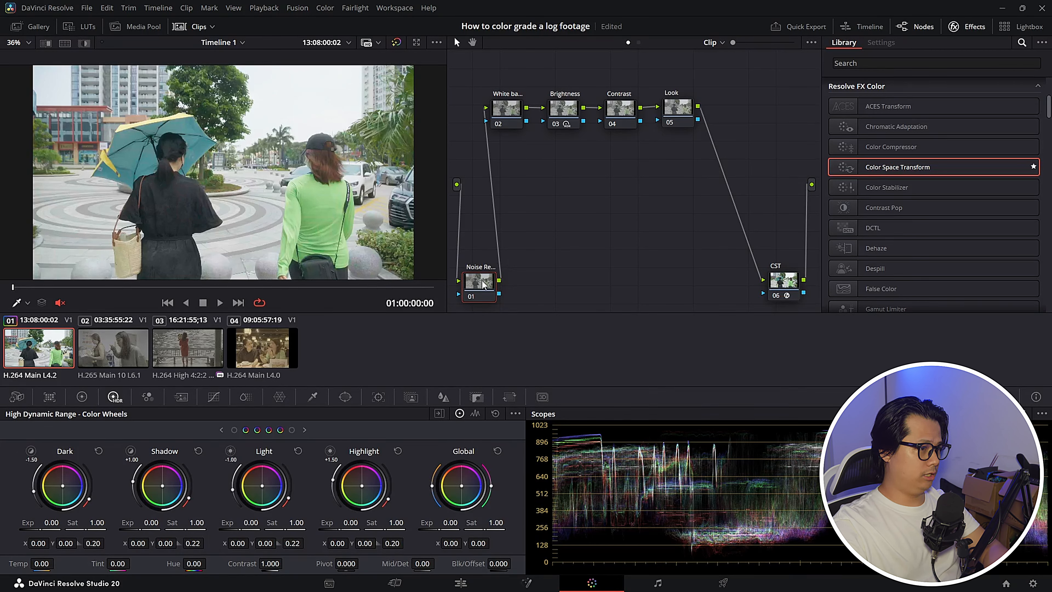
left_click(180, 398)
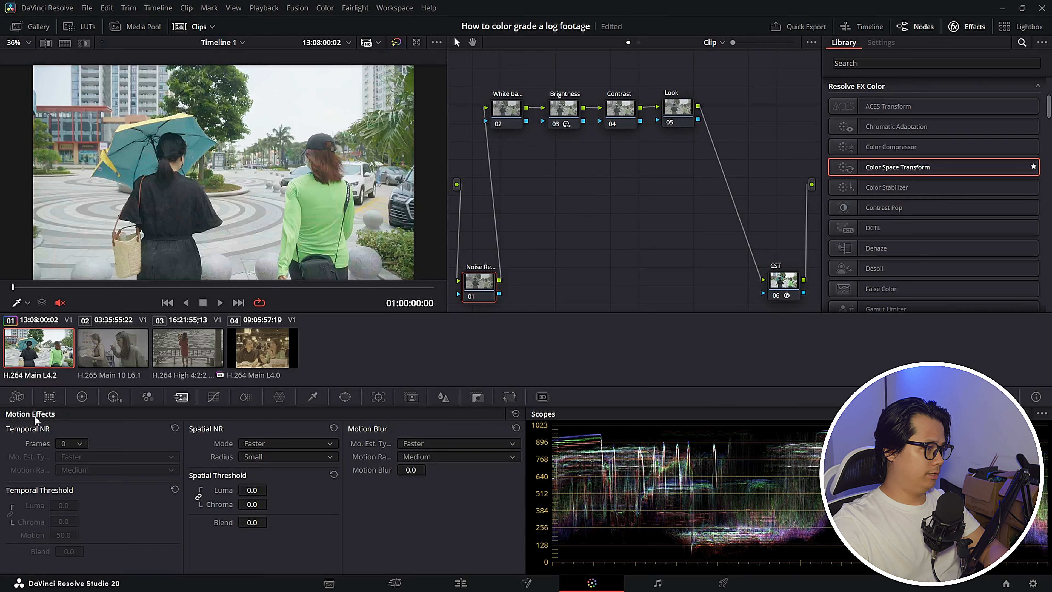
left_click(74, 441)
left_click(69, 466)
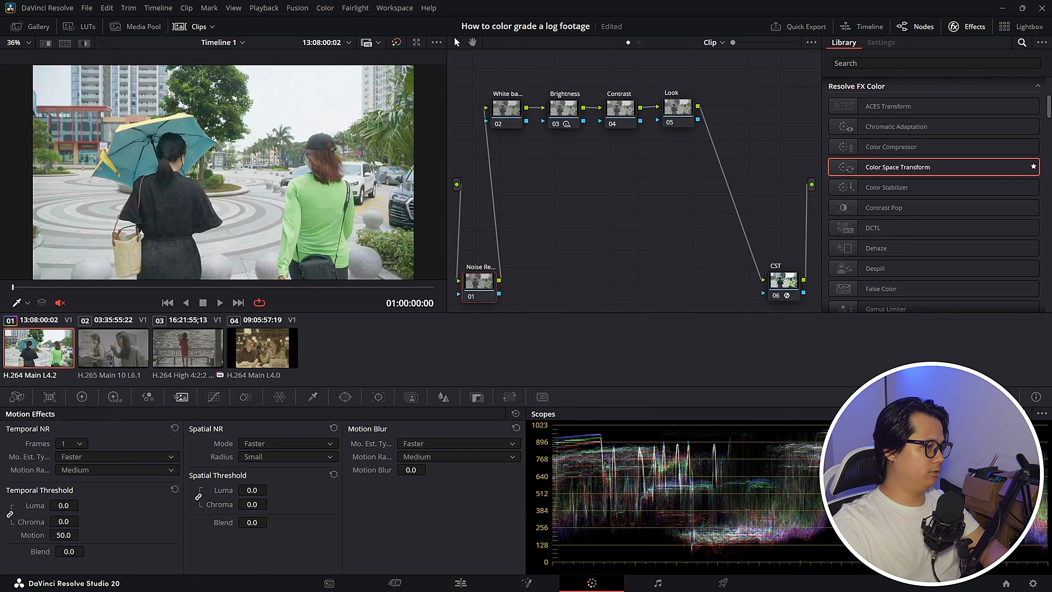
double_click(69, 504)
type("5")
key("Return")
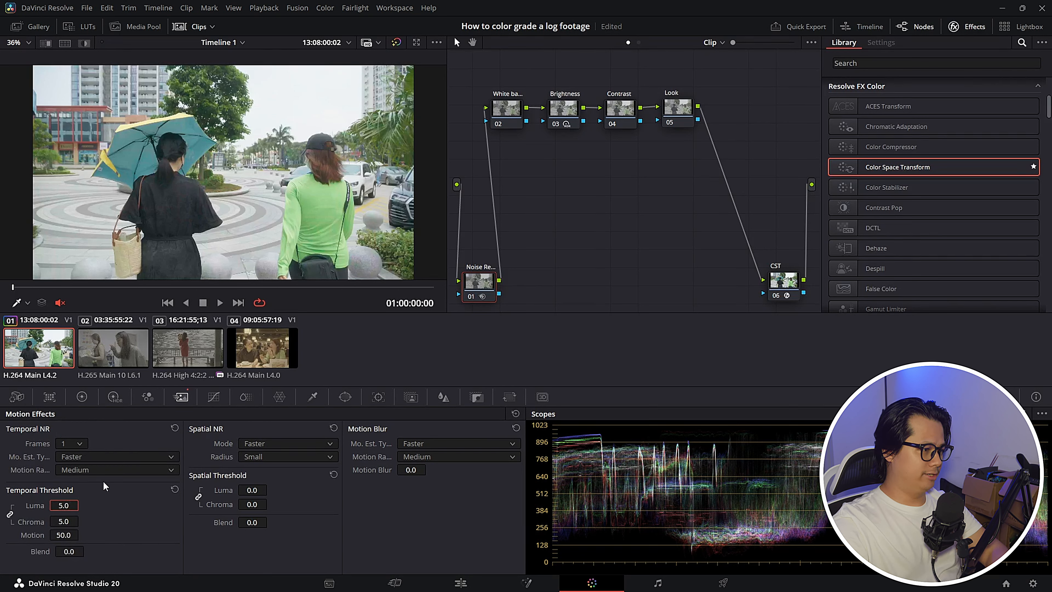
Step: Set the node's linked spatial luma and chroma thresholds to 5.0
double_click(252, 489)
type("5")
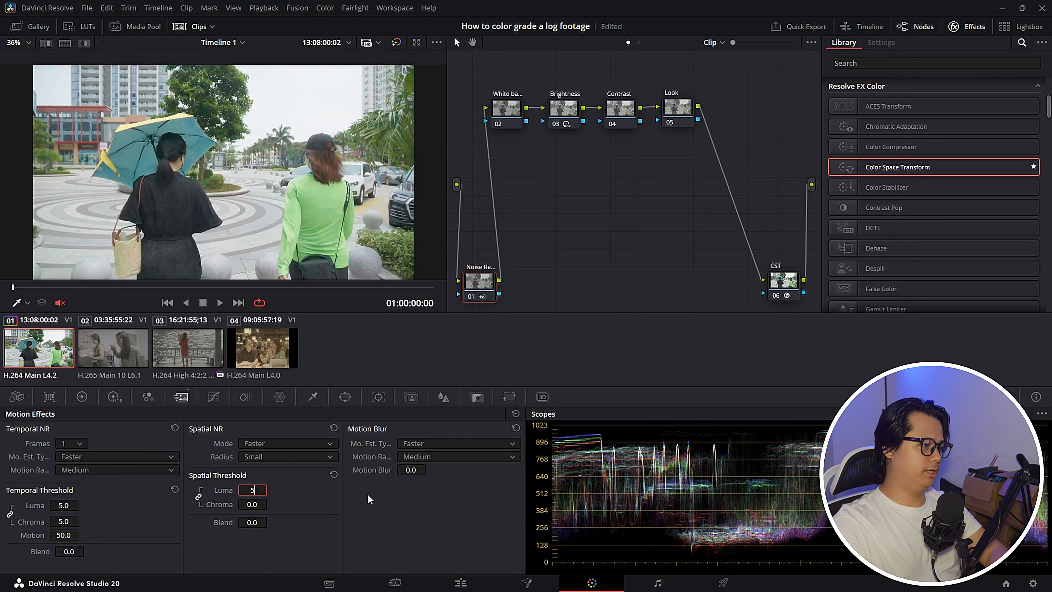
key("Return")
Step: Inspect the noise-reduced hair, foliage and umbrella up close, and play clip 01 at full frame
scroll(325, 223, "up", 5)
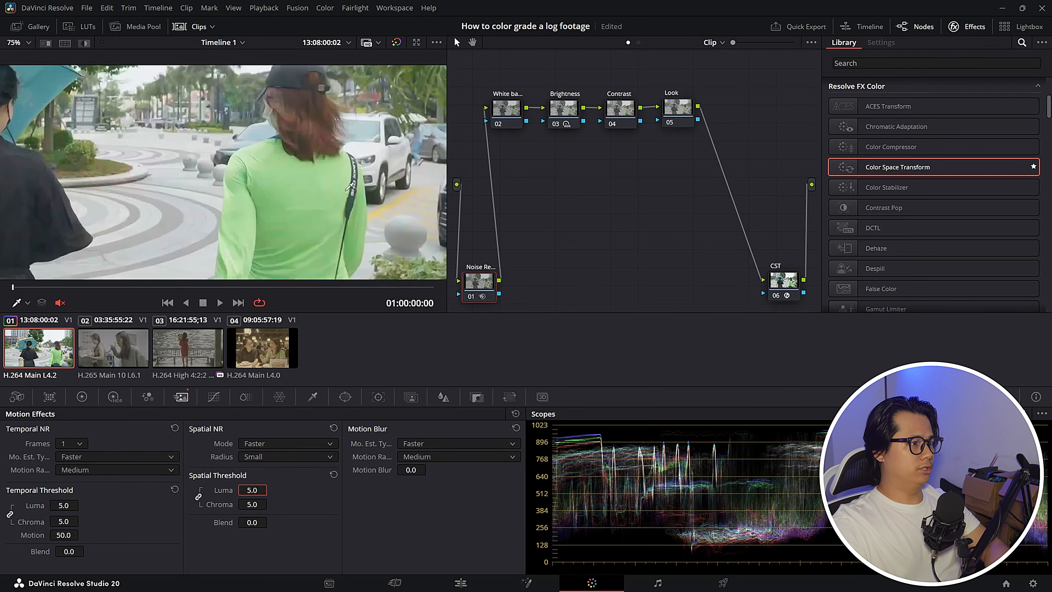
scroll(314, 191, "up", 3)
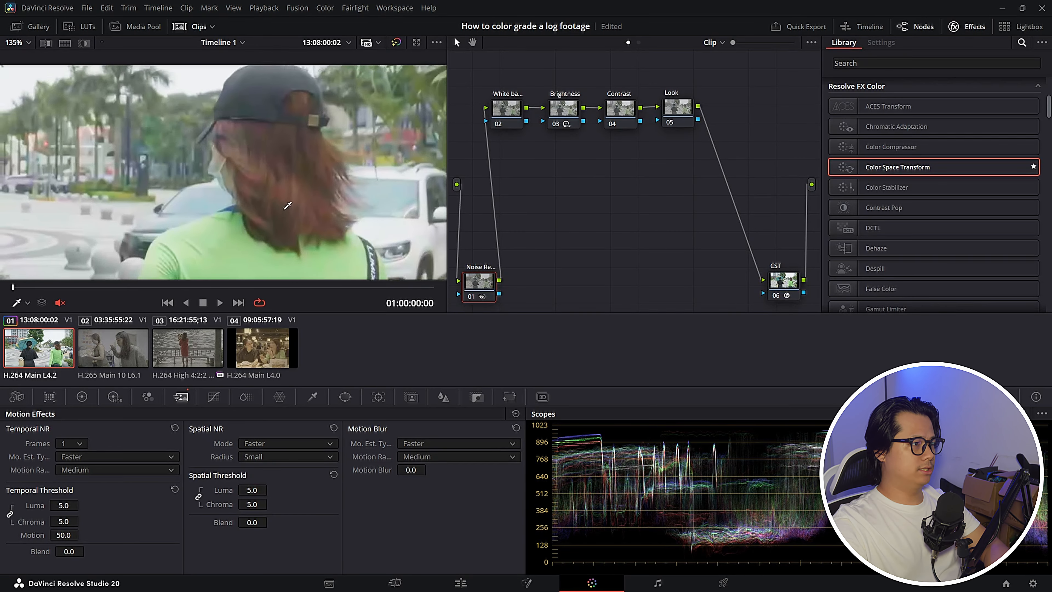
scroll(288, 203, "down", 1)
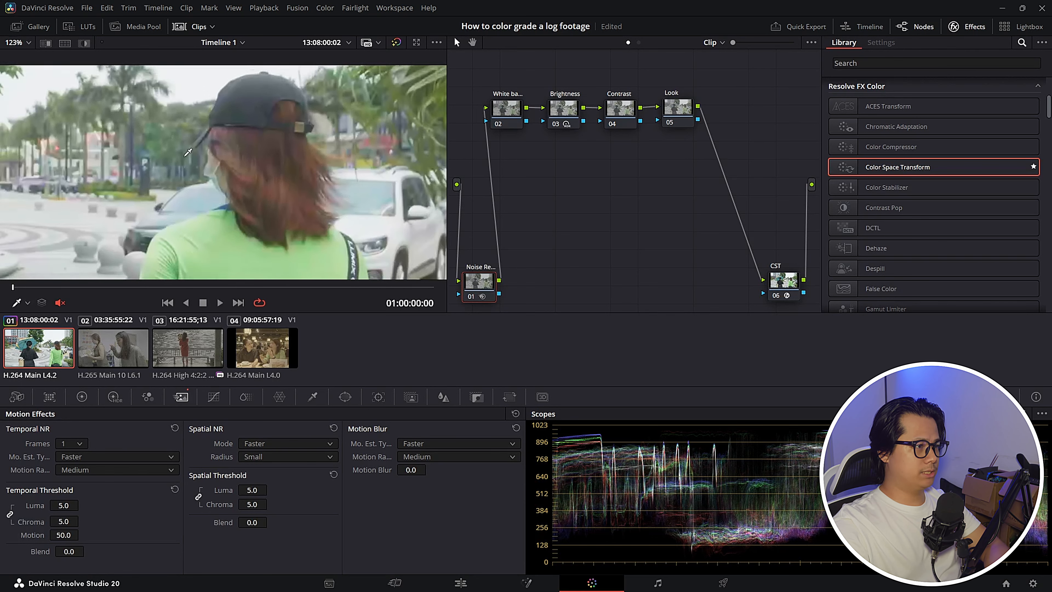
scroll(249, 179, "up", 3)
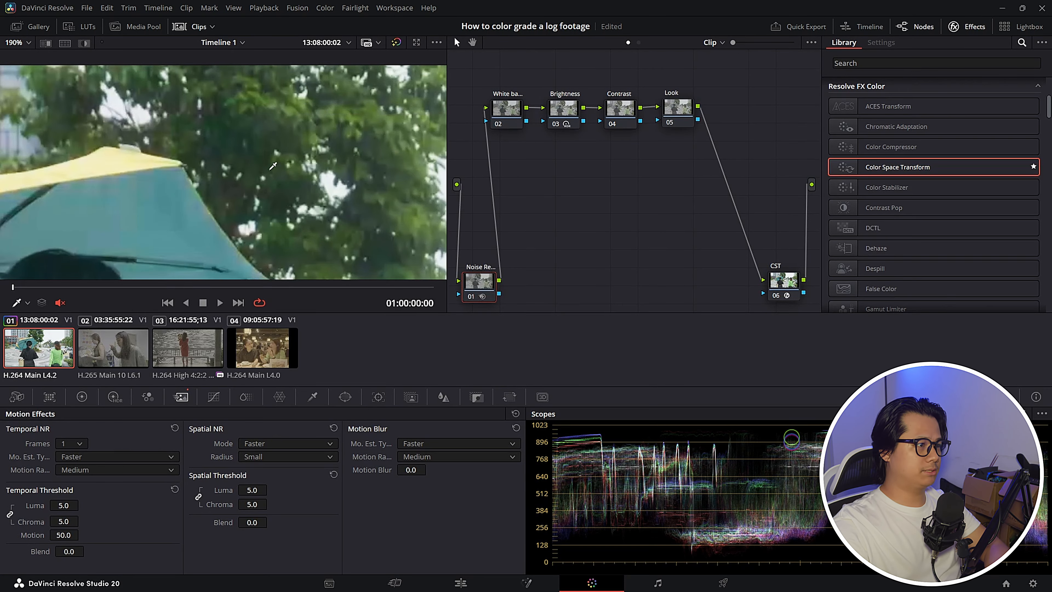
scroll(194, 208, "down", 4)
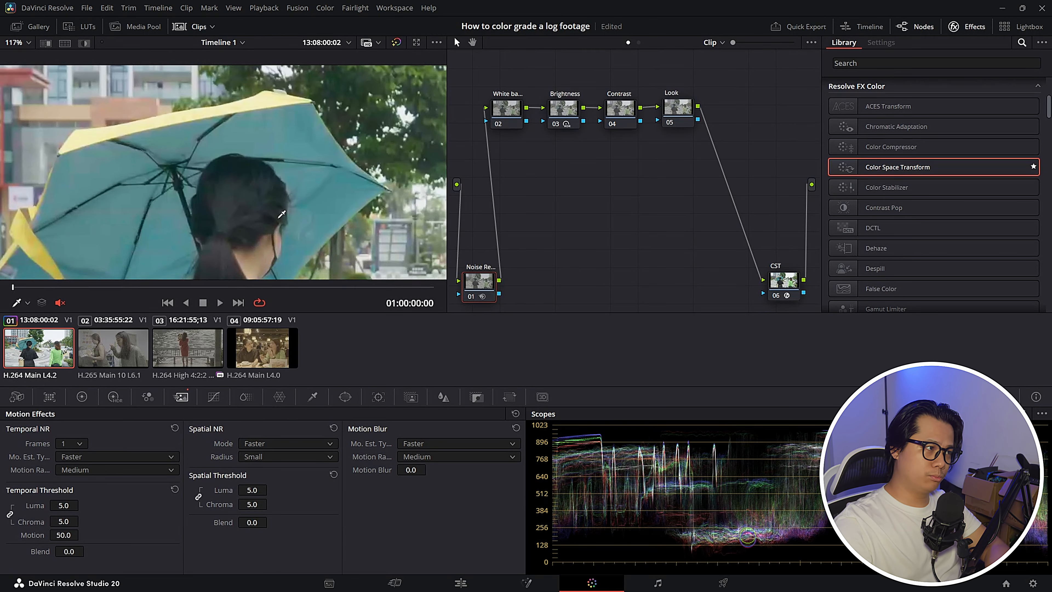
left_click(18, 43)
left_click(42, 124)
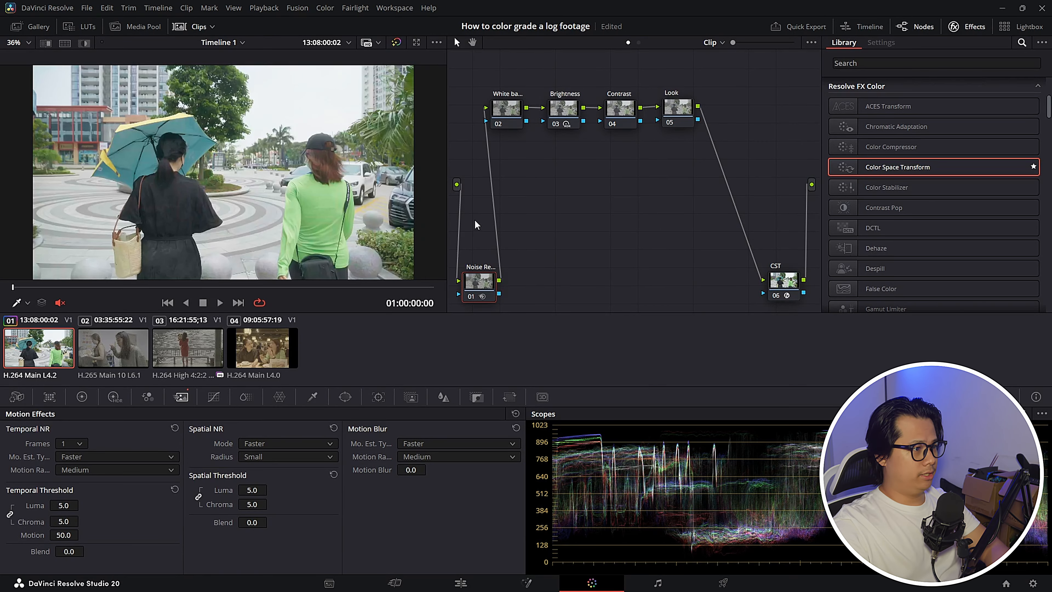
key("space")
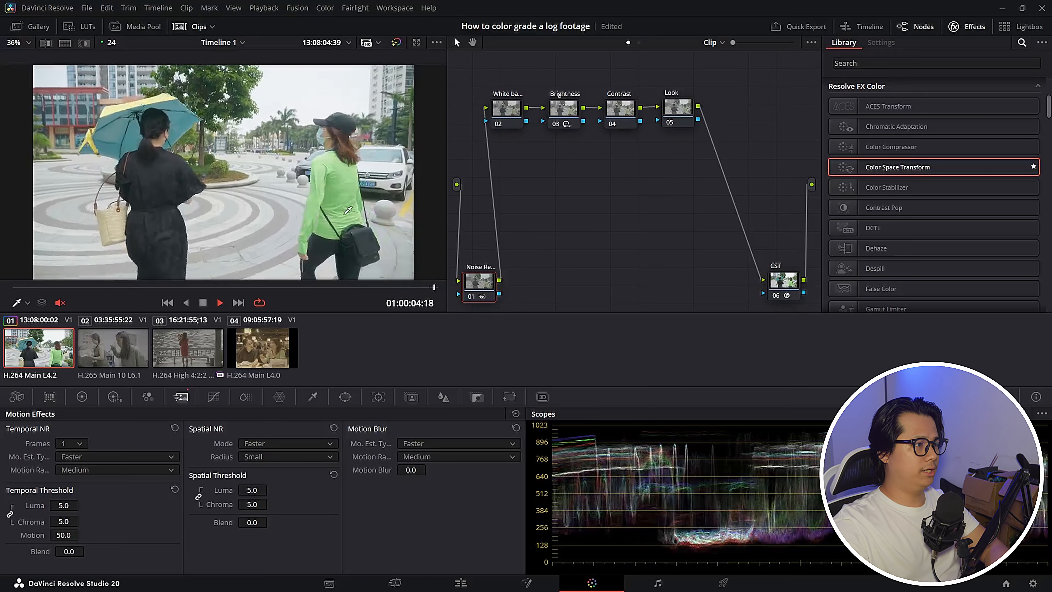
key("space")
Step: On the Contrast node's custom curve, lower the white point and raise the black point slightly
left_click(620, 108)
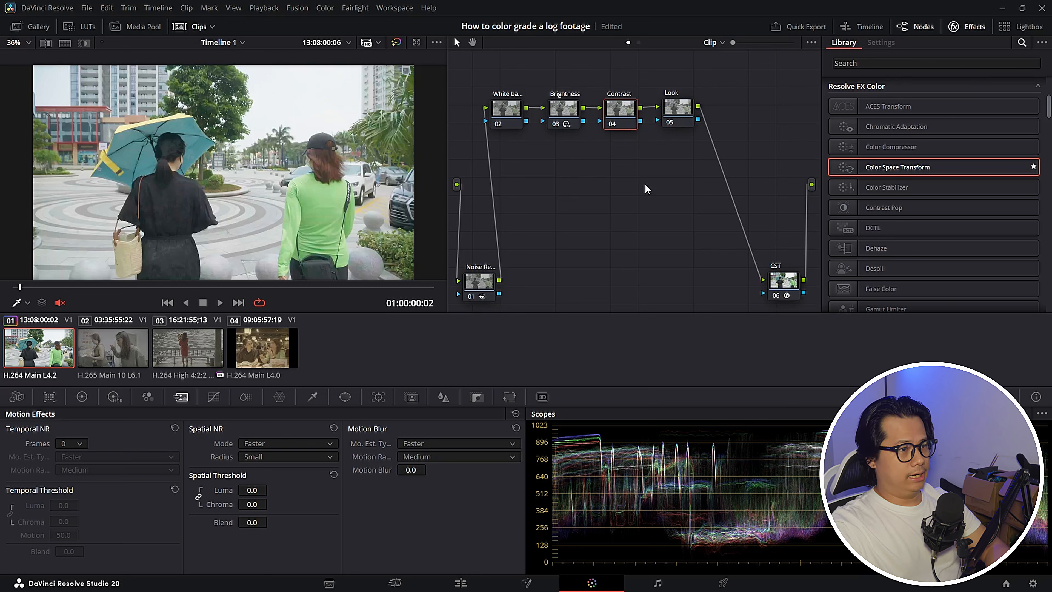
left_click(216, 398)
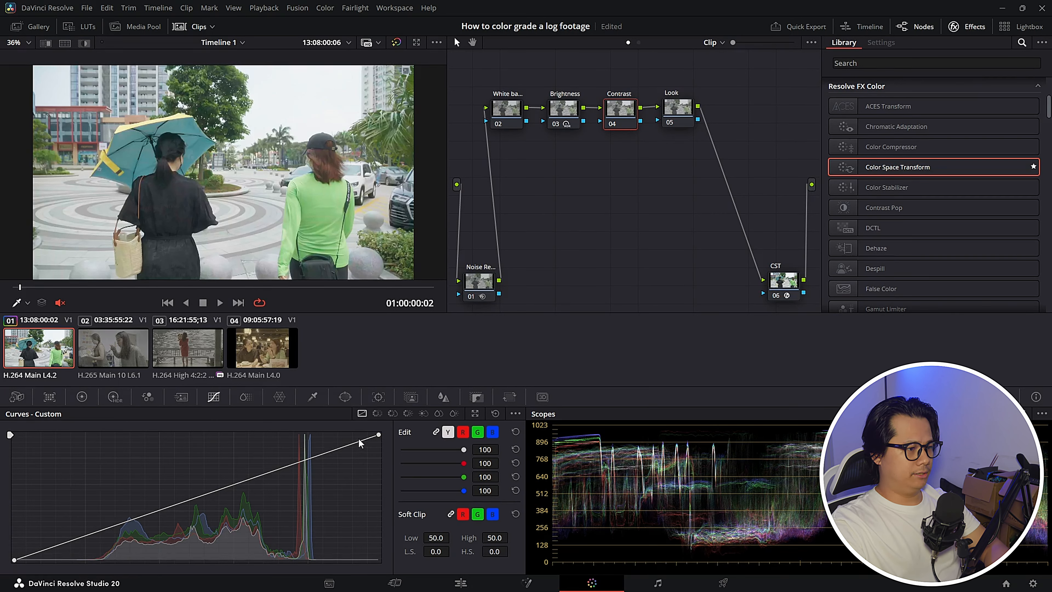
left_click_drag(378, 434, 384, 444)
left_click_drag(11, 560, 9, 551)
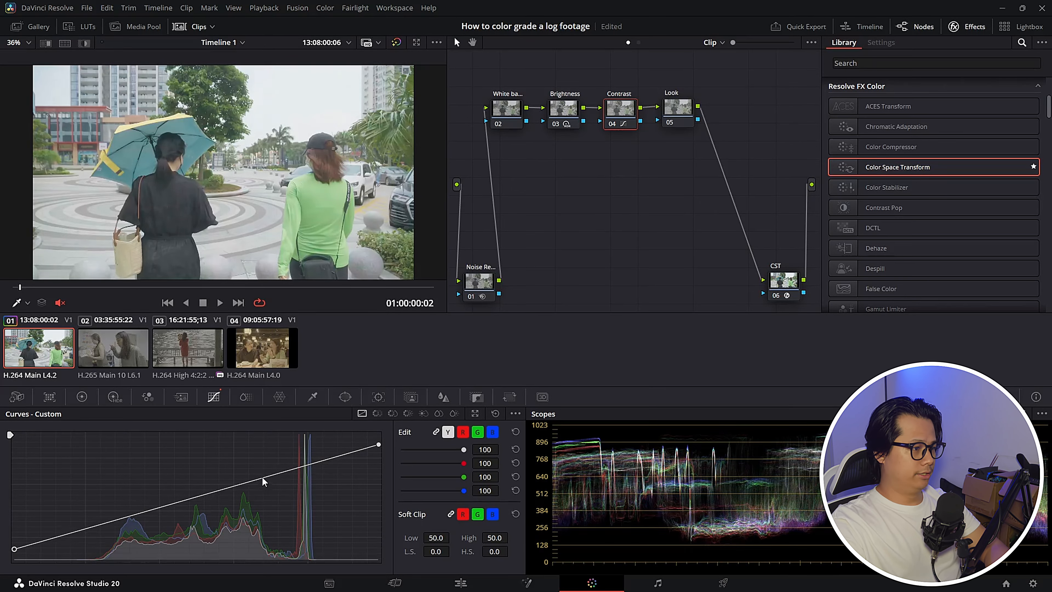
Step: Try an S-shaped custom curve with lifted highlights and lowered shadows on the Contrast node, and reset the curves
left_click_drag(264, 480, 251, 470)
left_click_drag(126, 513, 133, 519)
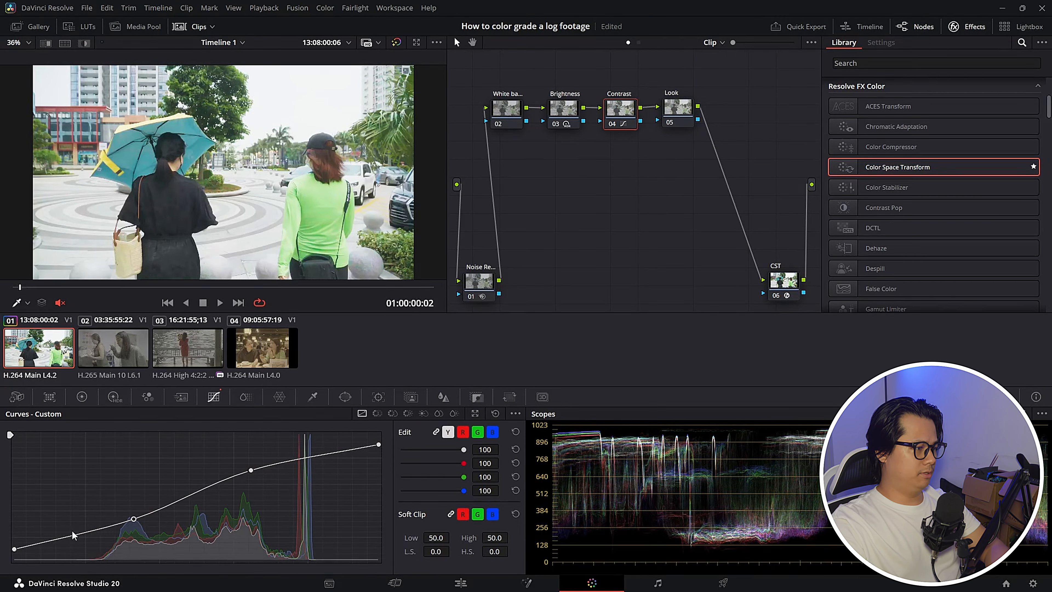
left_click_drag(74, 538, 75, 542)
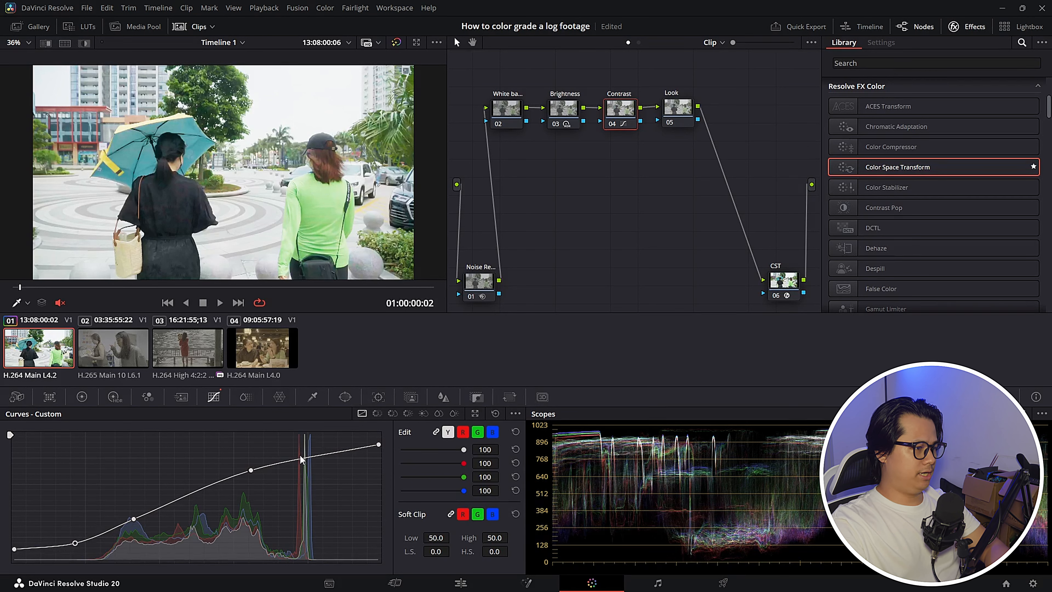
left_click_drag(301, 457, 243, 469)
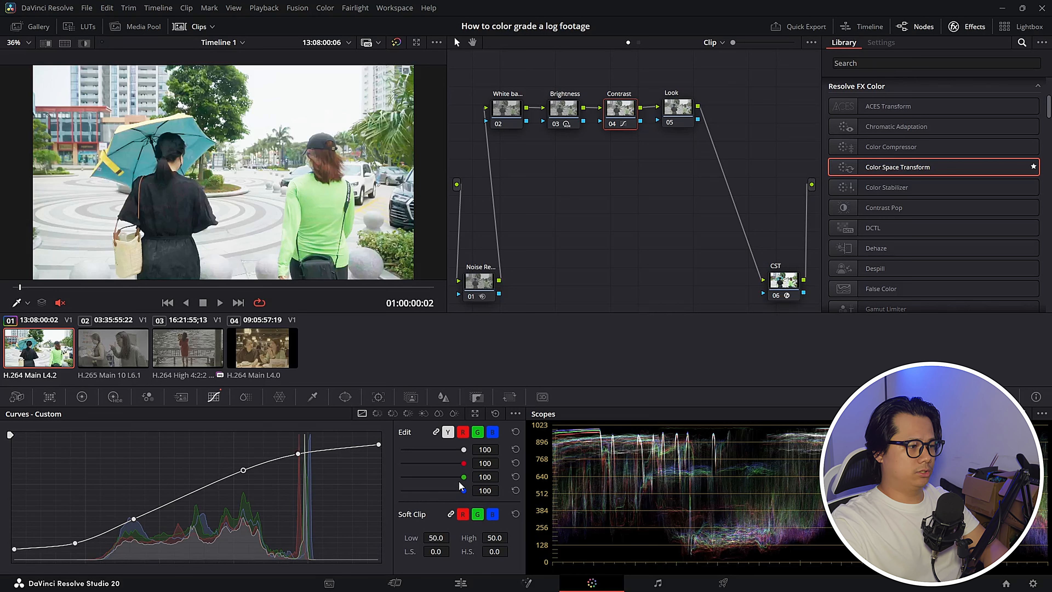
left_click(495, 413)
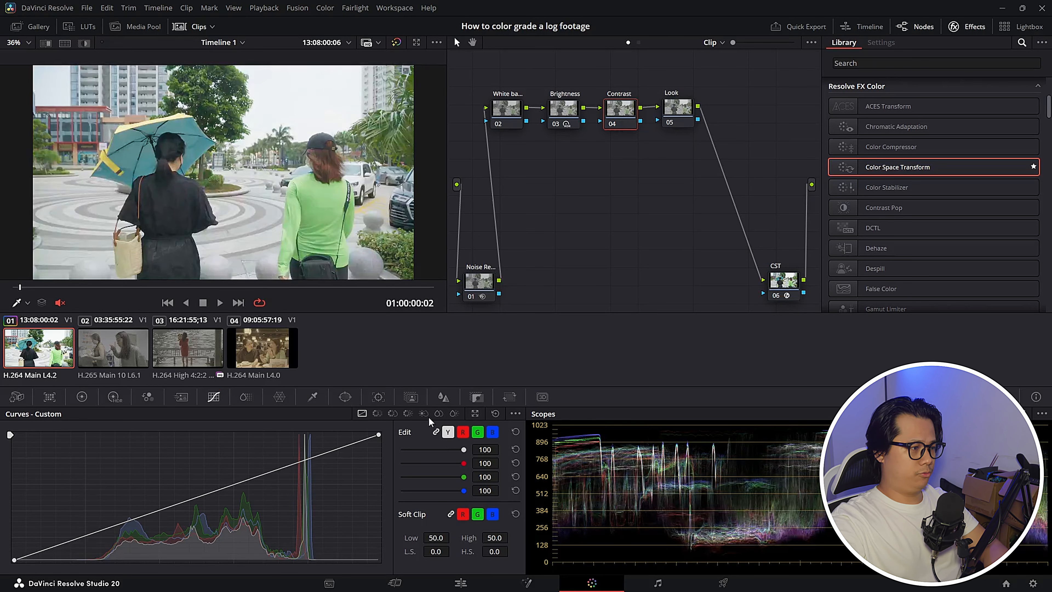
Step: Raise the primaries contrast on the Contrast node to 1.154
left_click(83, 398)
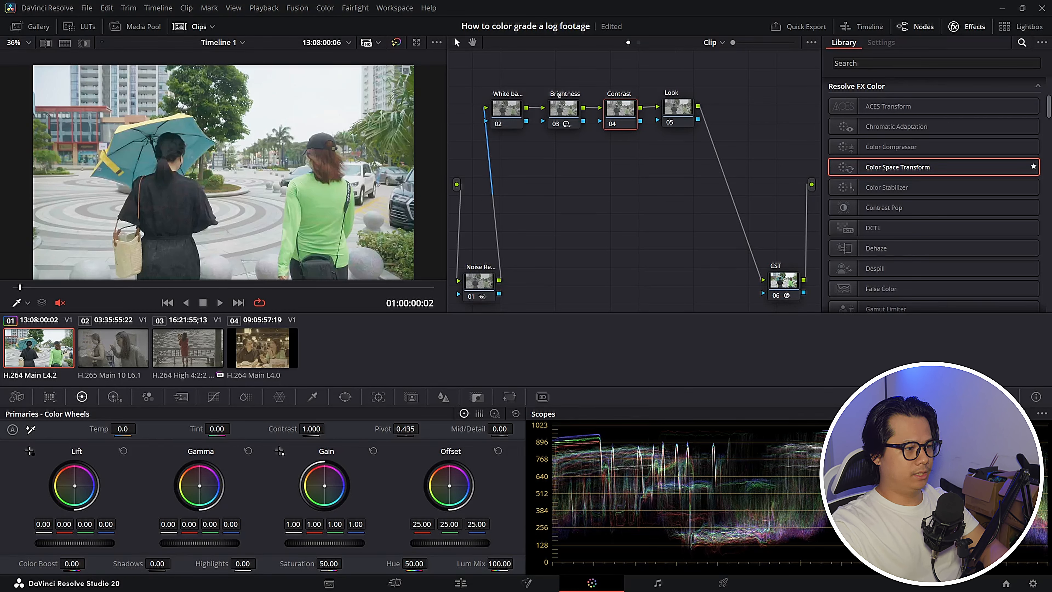
left_click_drag(311, 429, 326, 428)
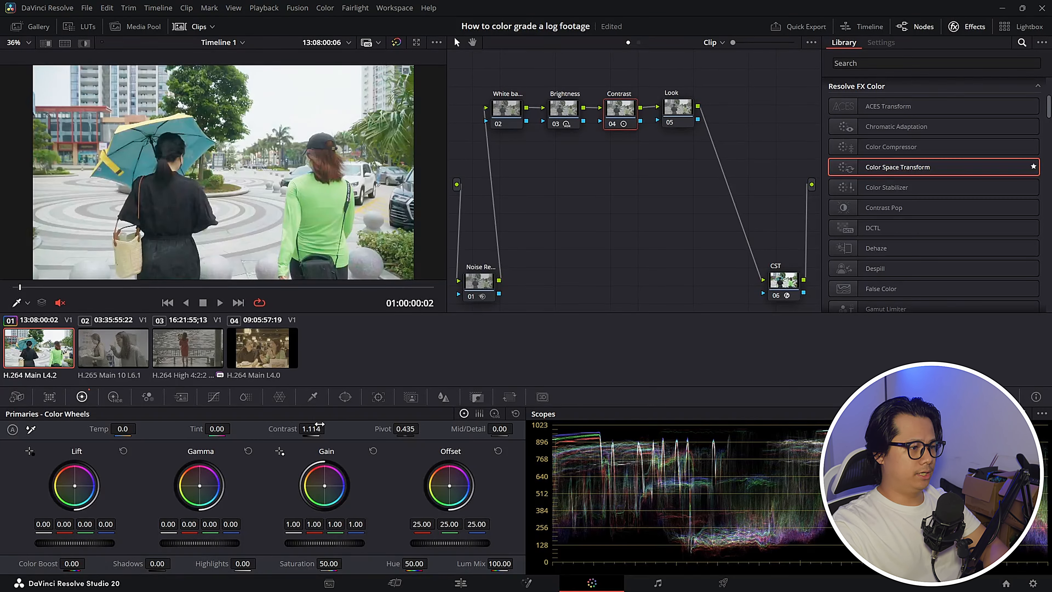
left_click_drag(323, 424, 327, 430)
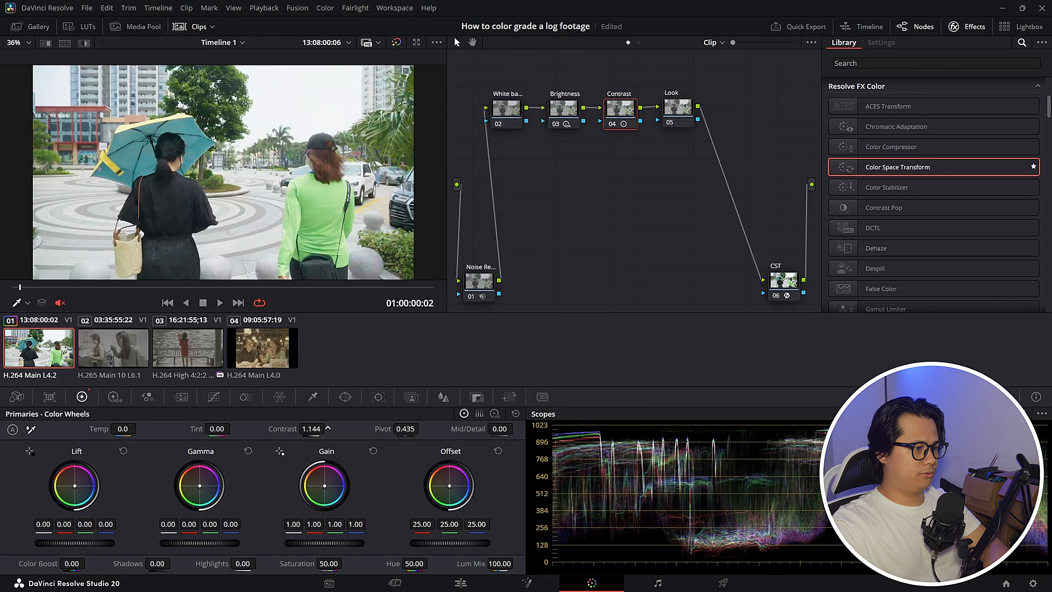
Step: Compare the image before and after the contrast change by toggling the Contrast node off and on repeatedly
key("ctrl+d")
key("ctrl+d")
key("ctrl+d")
key("ctrl+d")
key("ctrl+d")
key("ctrl+d")
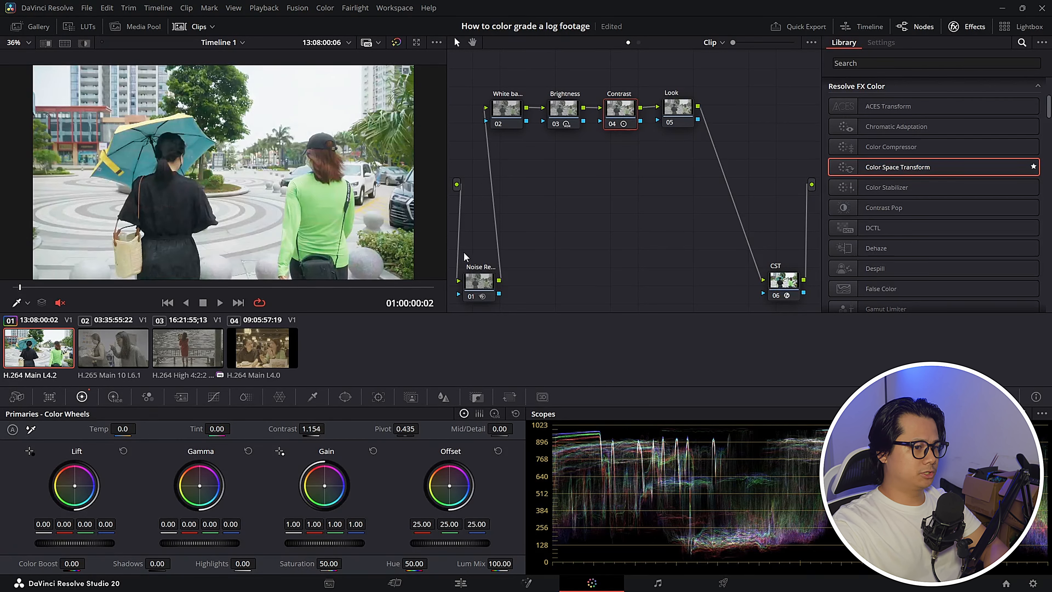
key("ctrl+d")
key("ctrl+d")
key("ctrl+d")
key("ctrl+d")
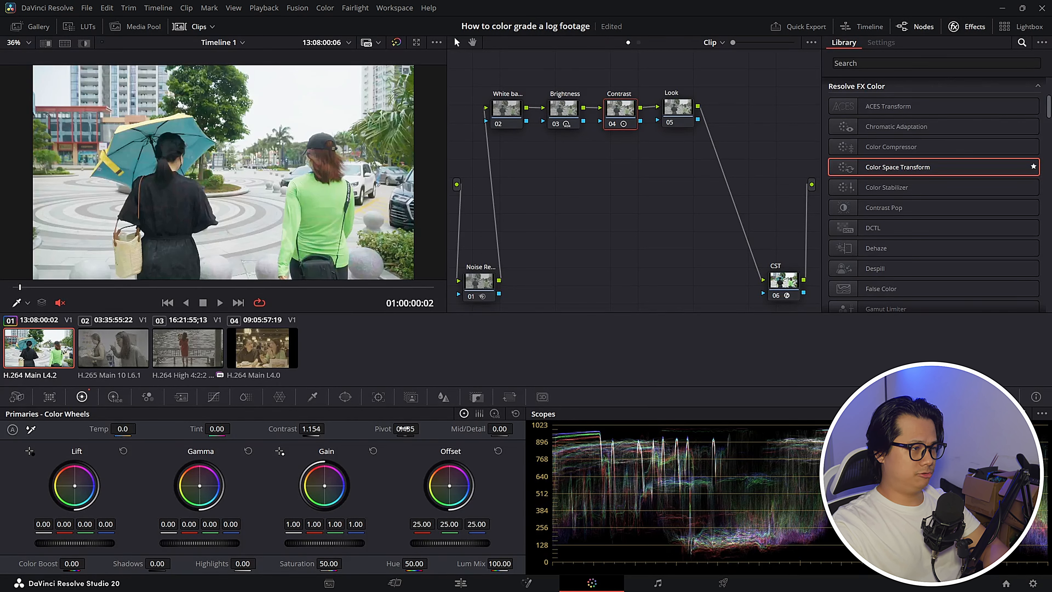
Step: Raise the Contrast node's pivot to 0.553 and play clip 01 from its start
left_click_drag(408, 429, 422, 429)
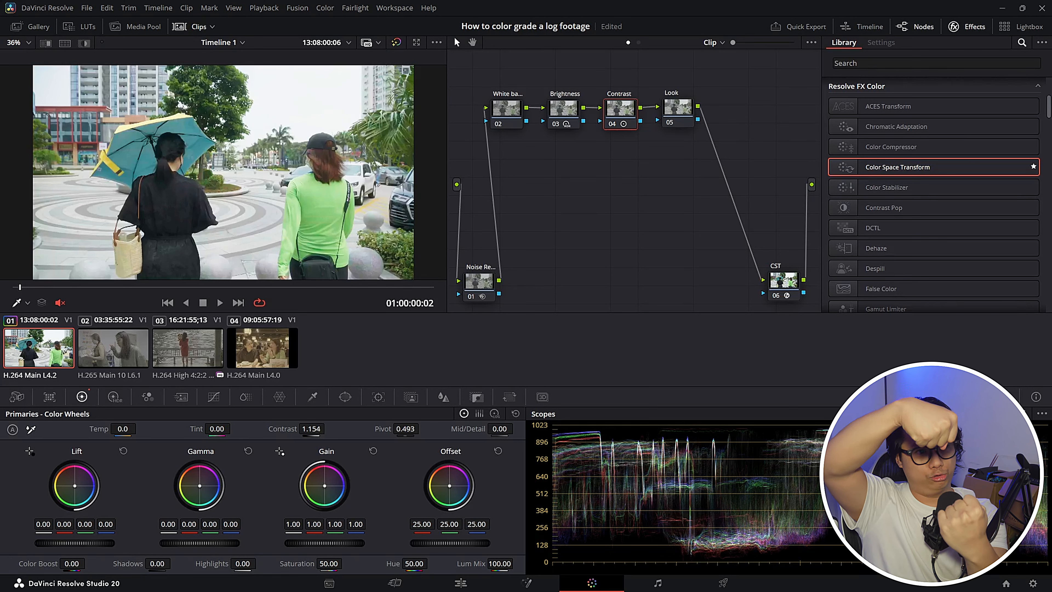
left_click_drag(405, 428, 400, 429)
left_click(50, 289)
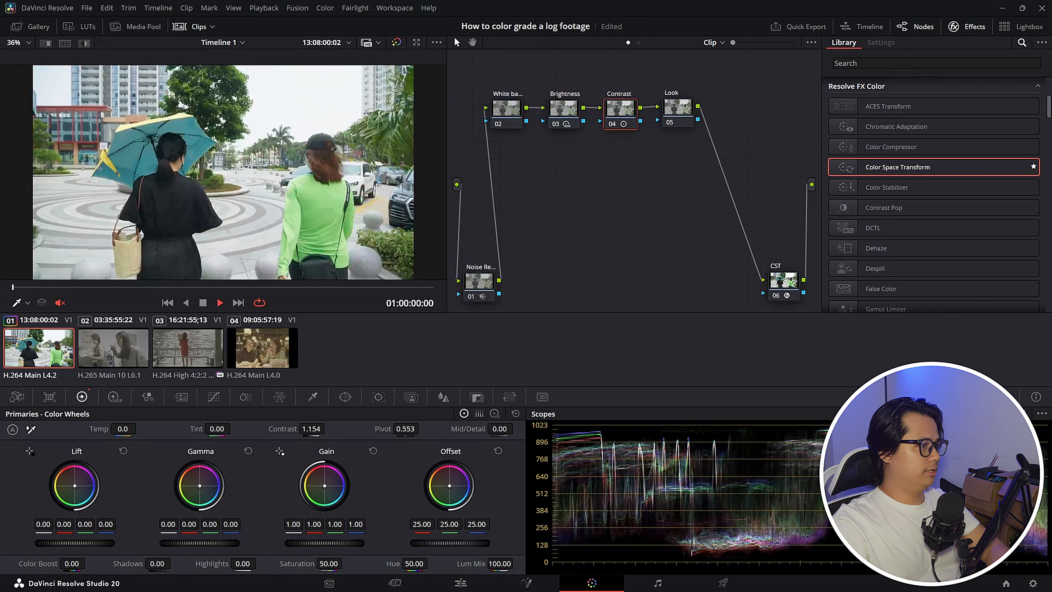
Step: Save the project and tint the Look node's lift toward teal, with red at -0.01 and blue at 0.01
key("ctrl+s")
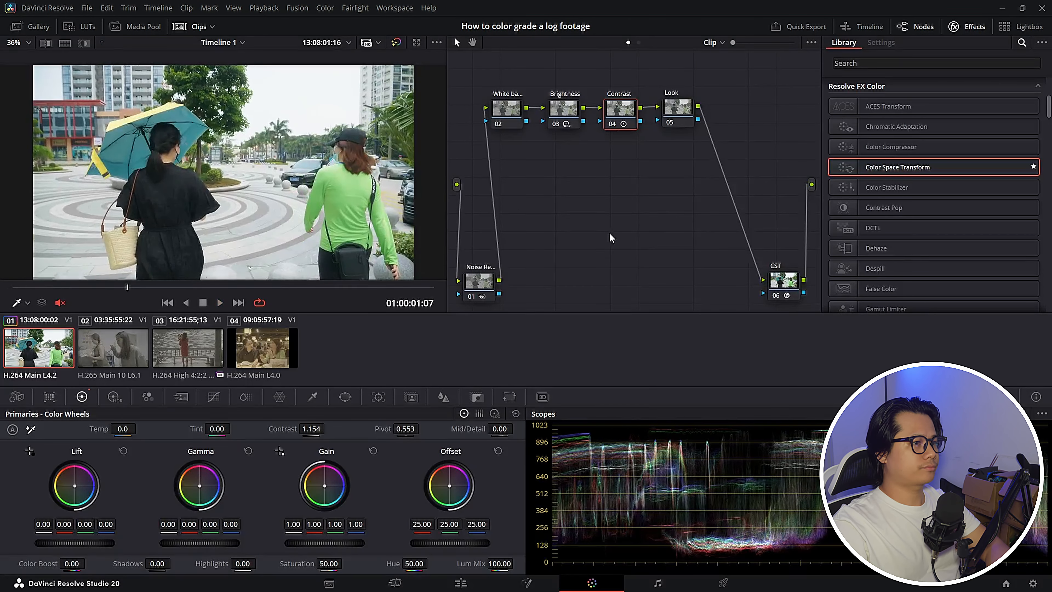
left_click(678, 108)
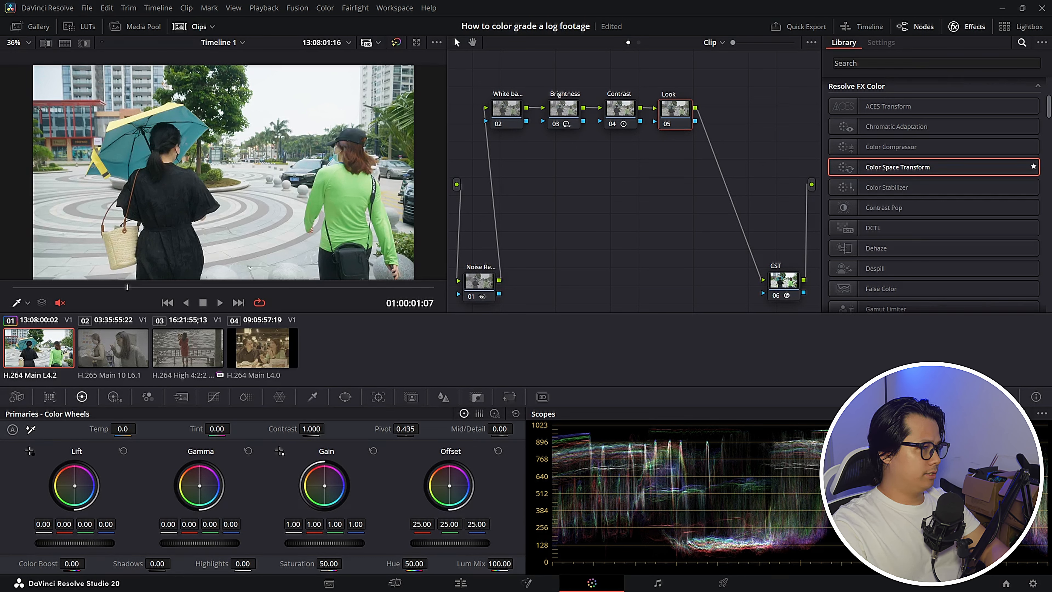
left_click_drag(75, 485, 75, 486)
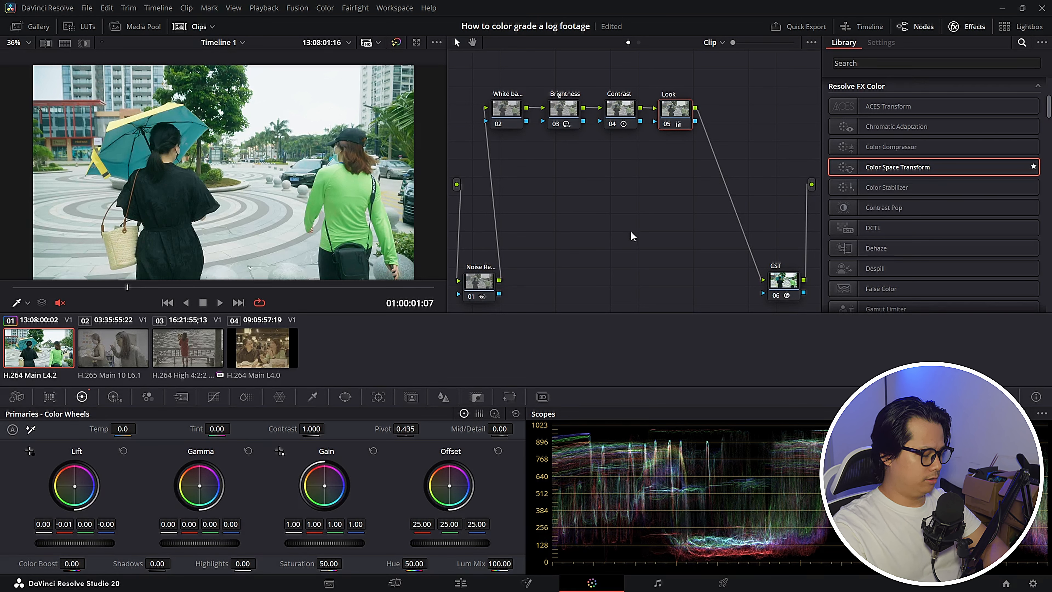
key("ctrl+d")
key("ctrl+d")
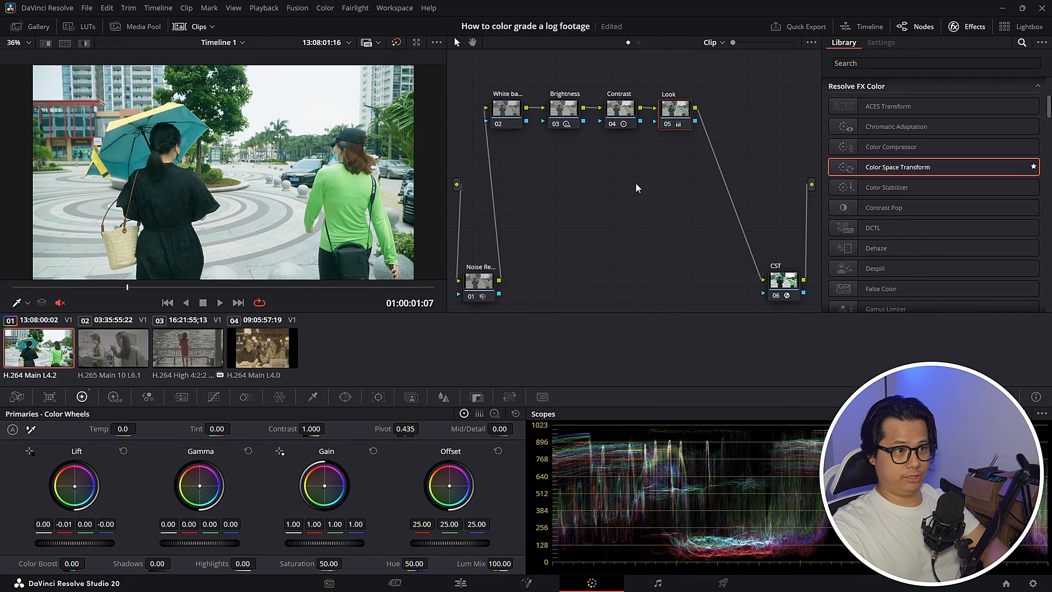
key("ctrl+d")
key("ctrl+d")
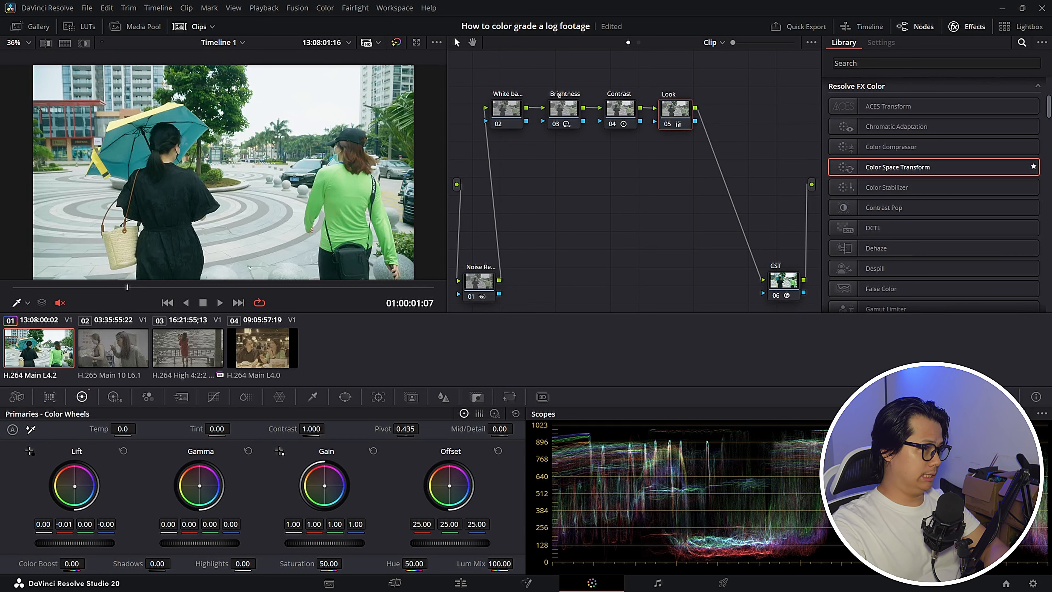
left_click_drag(75, 486, 75, 486)
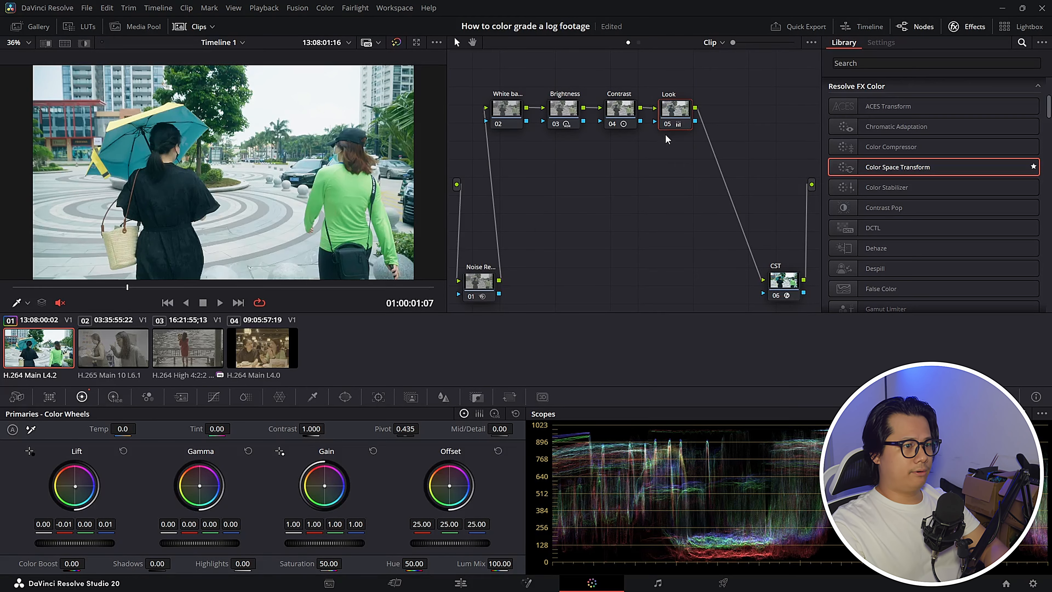
Step: Play clip 01 from its start to review the teal shadow tint
key("Home")
key("space")
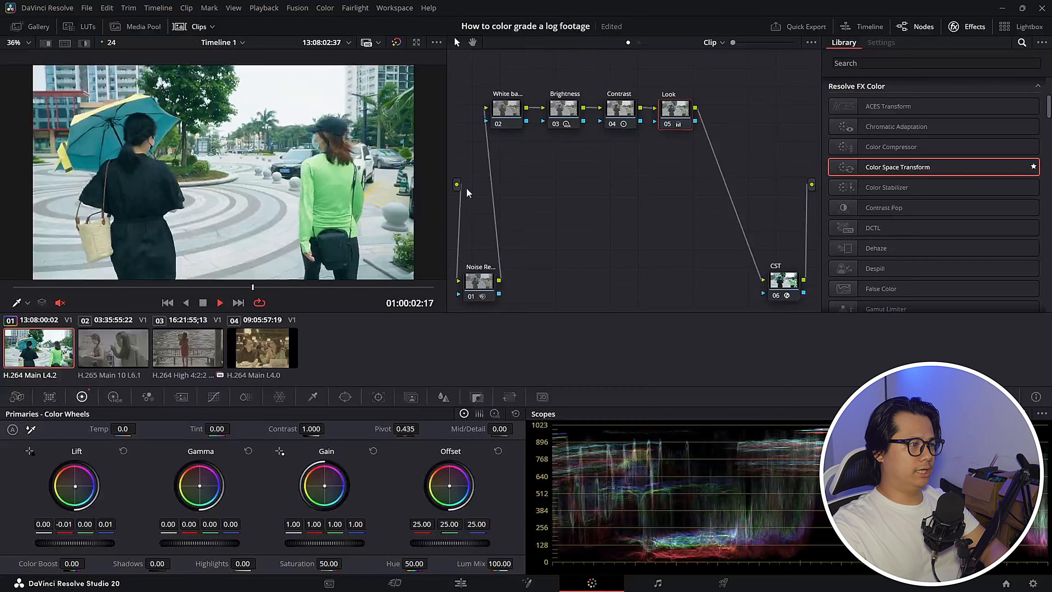
key("space")
key("Home")
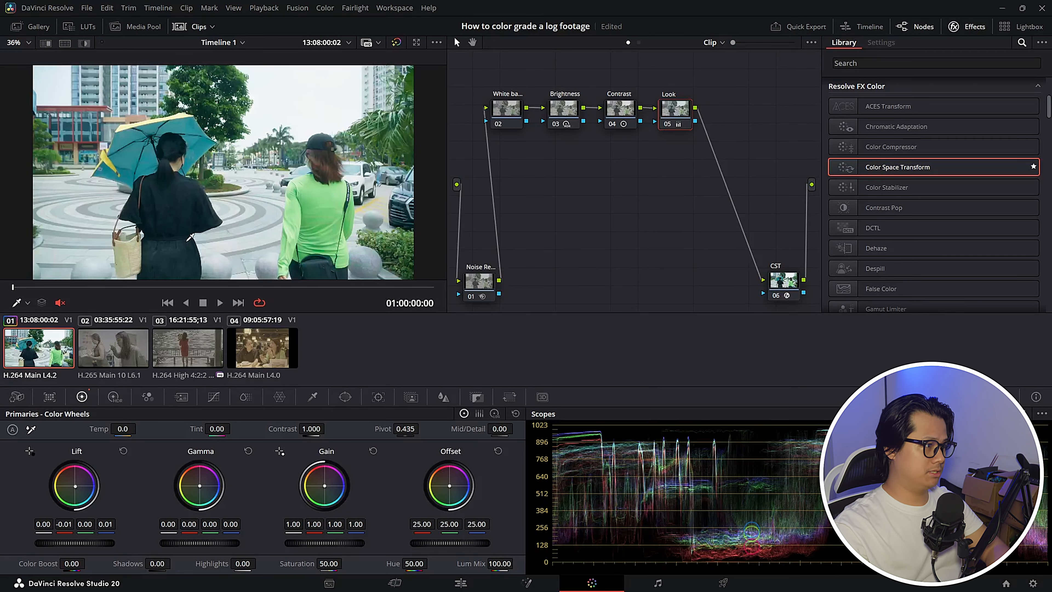
key("space")
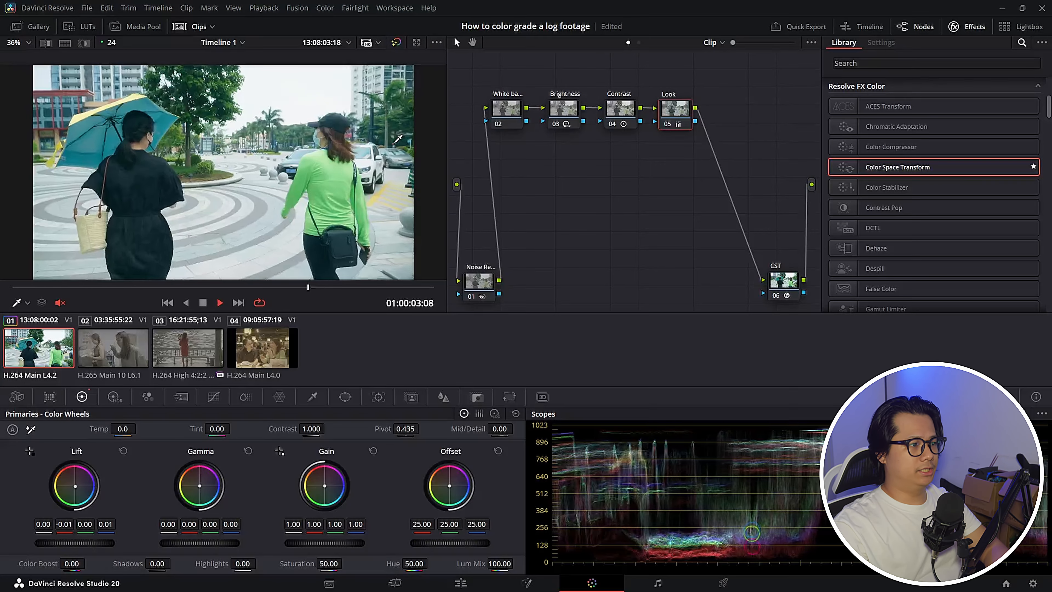
key("space")
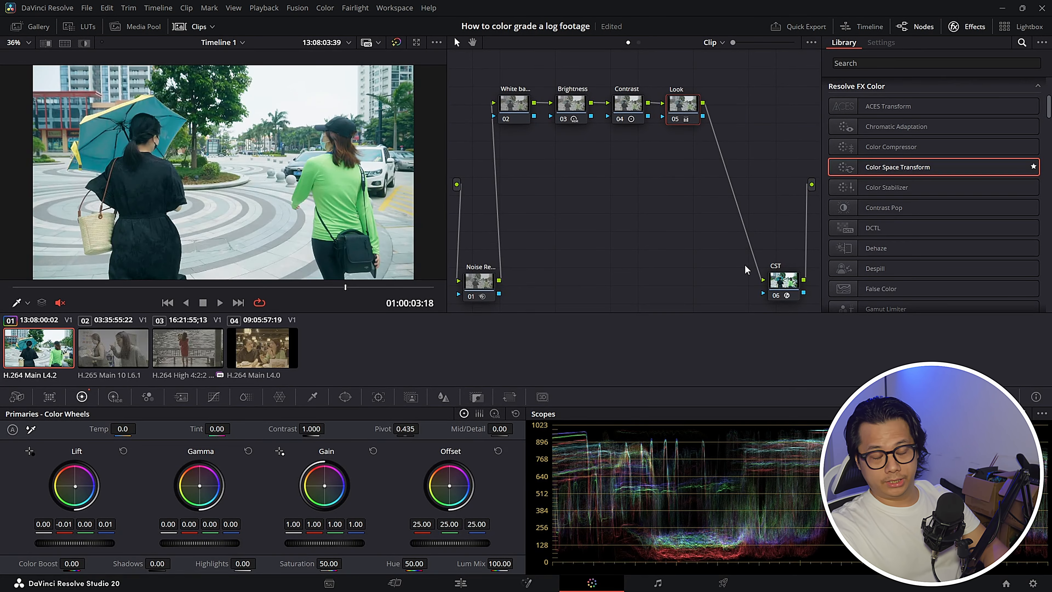
Step: Add a serial node after the CST node, apply the Film Look Creator effect to it and save the project
left_click_drag(777, 290, 710, 282)
key("alt+s")
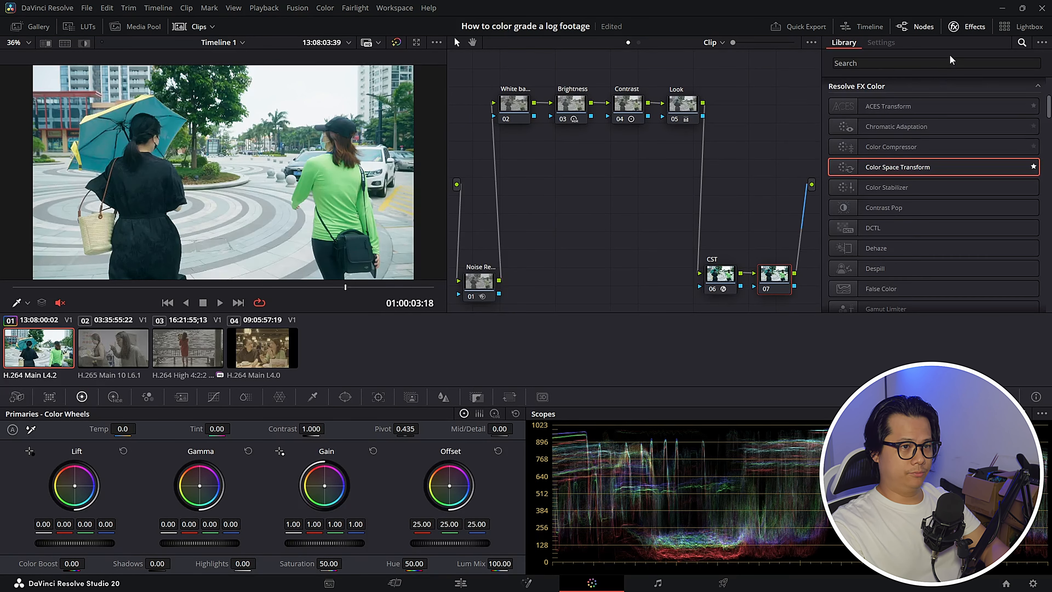
left_click(941, 61)
type("fim")
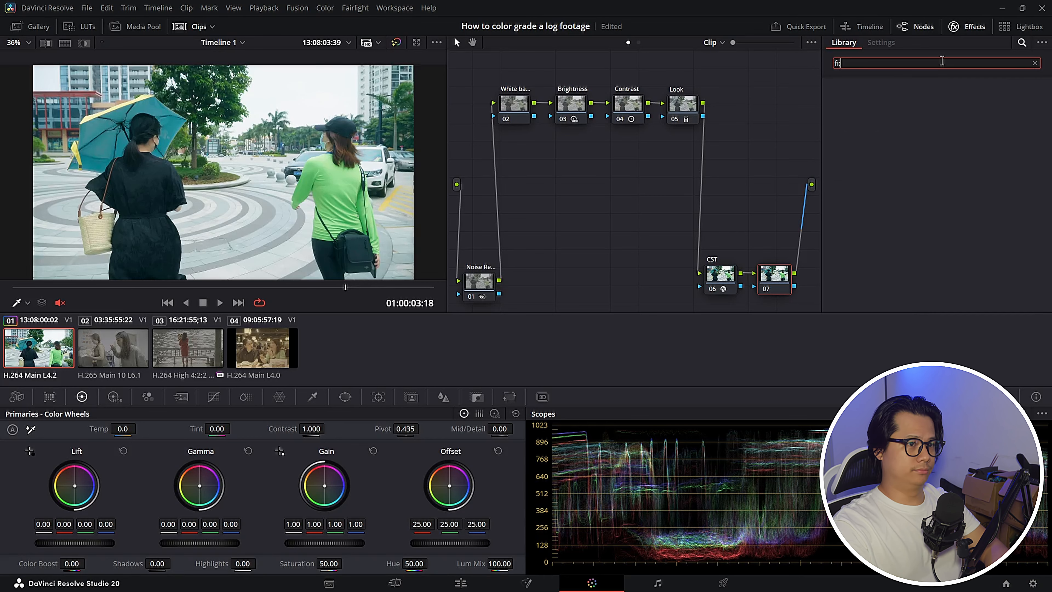
key("BackSpace")
type("lm look")
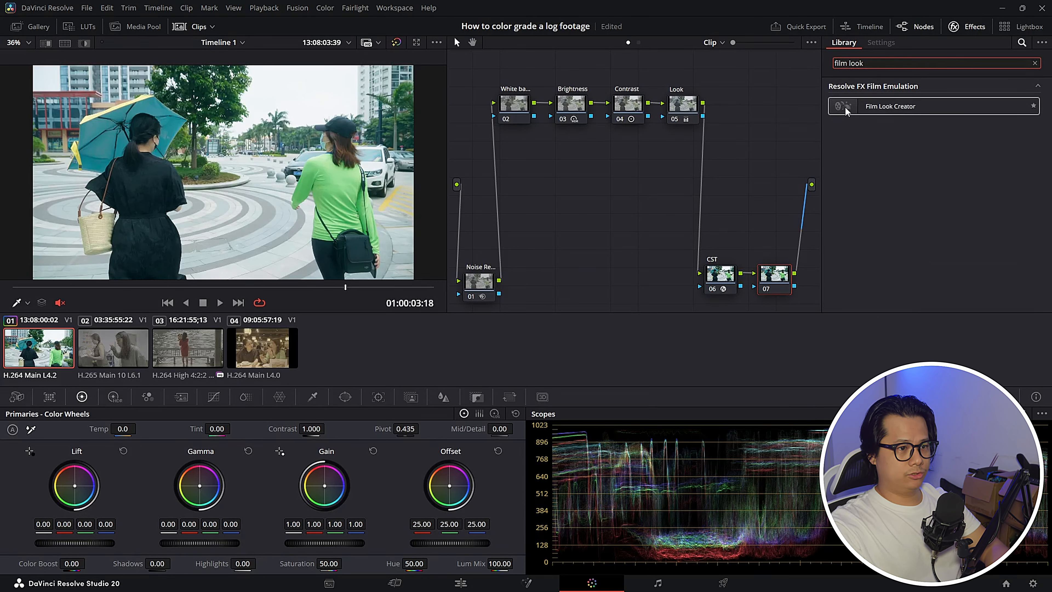
left_click_drag(853, 115, 777, 279)
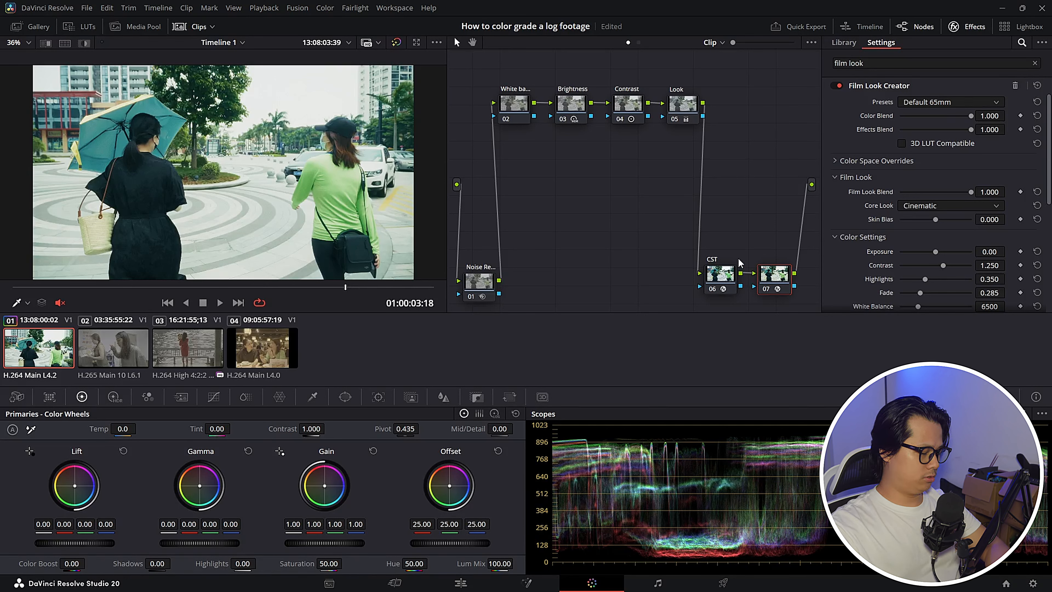
key("ctrl+s")
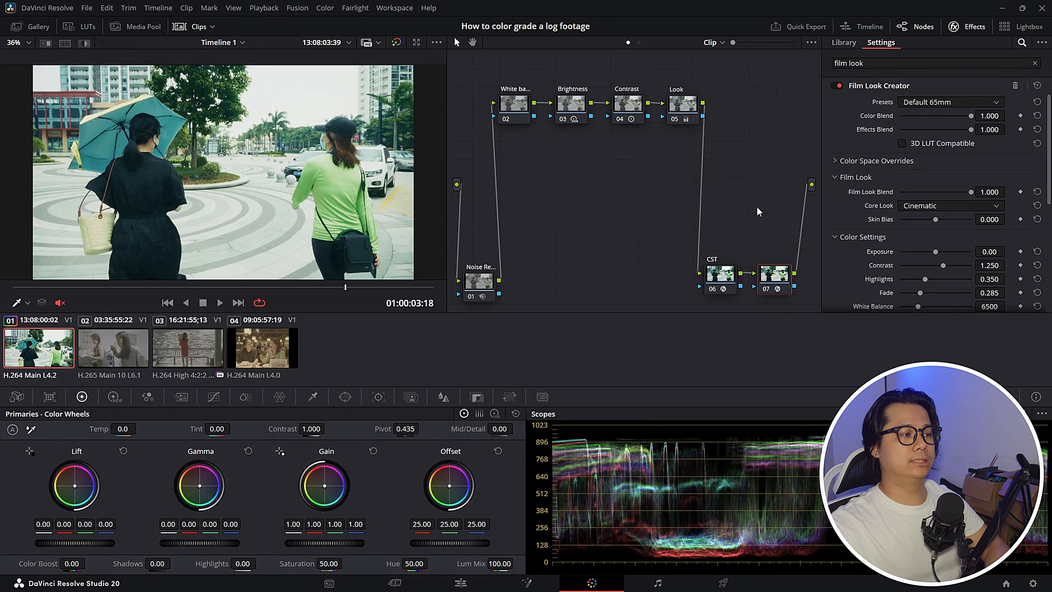
Step: Compare the image with the Film Look Creator node toggled off and on repeatedly, and play part of the clip
key("ctrl+d")
key("ctrl+d")
key("ctrl+d")
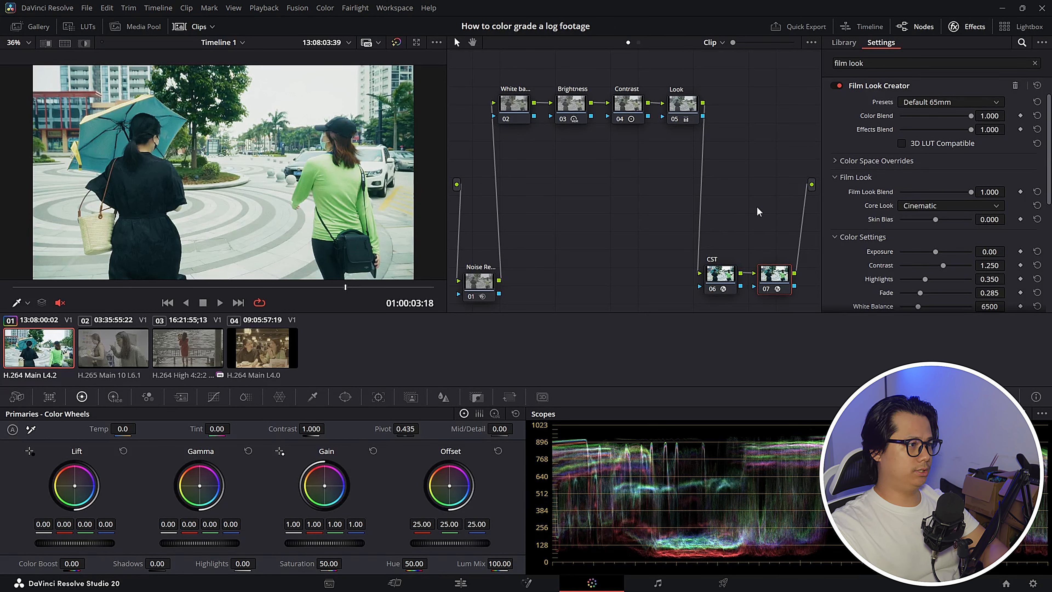
key("ctrl+d")
key("ctrl+d")
key("ctrl+d")
key("ctrl+d")
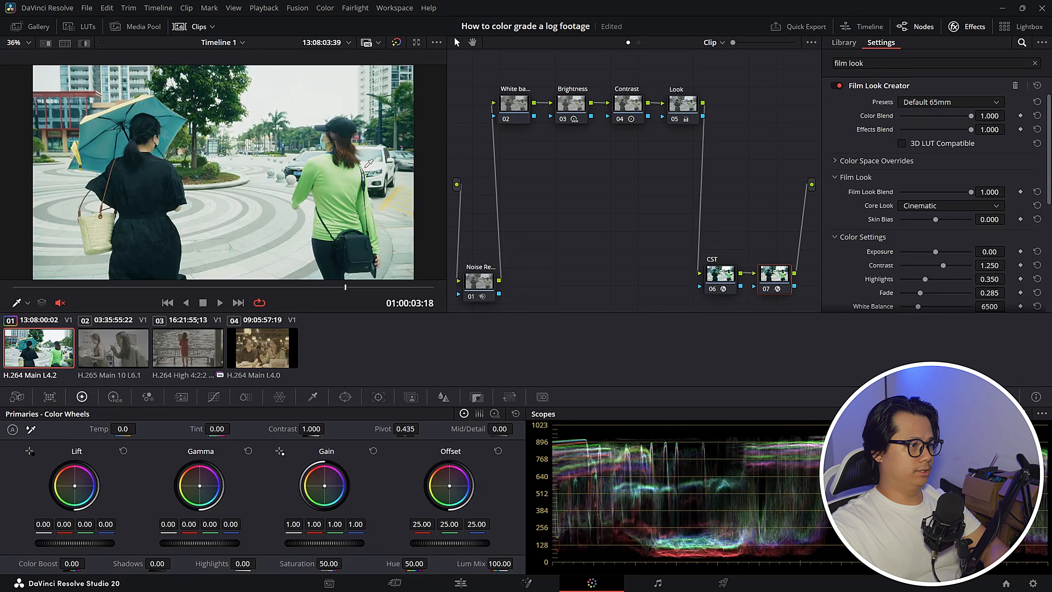
key("ctrl+d")
key("ctrl+d")
key("ctrl+d")
key("ctrl+d")
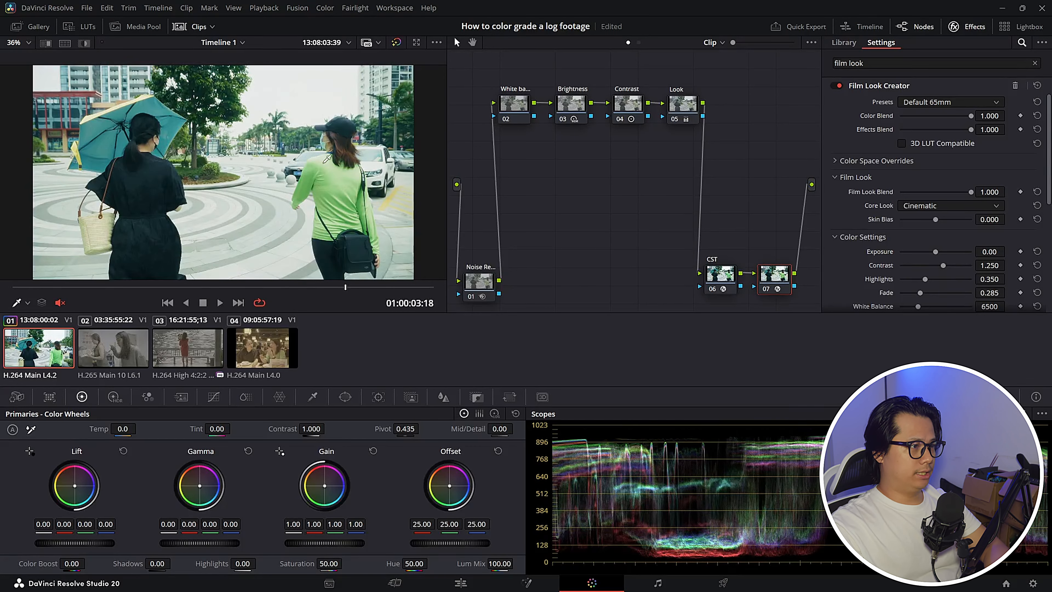
key("ctrl+d")
key("ctrl+d")
key("ctrl+d")
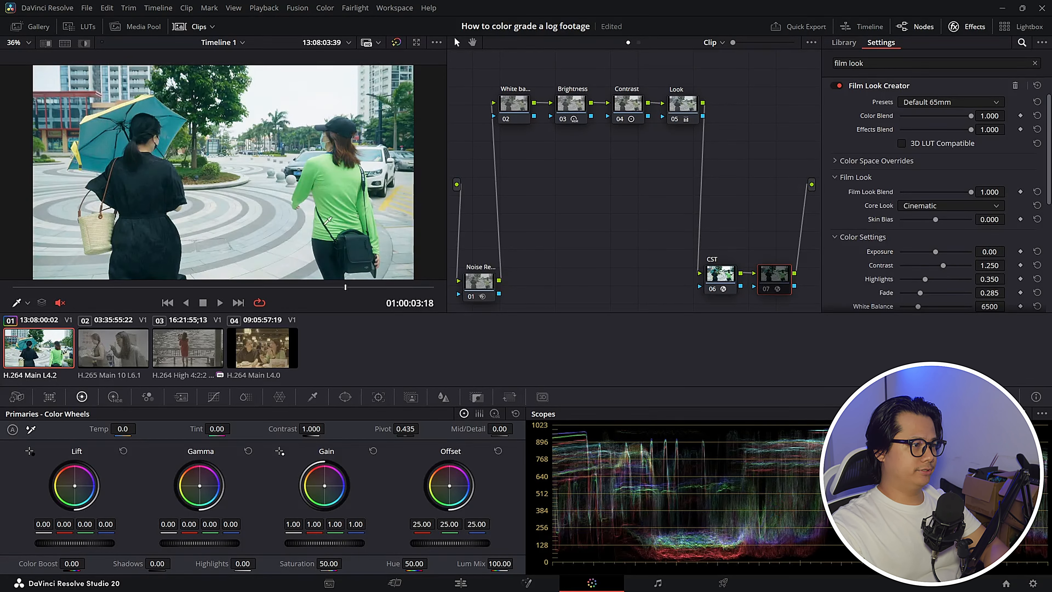
key("ctrl+d")
key("ctrl+d")
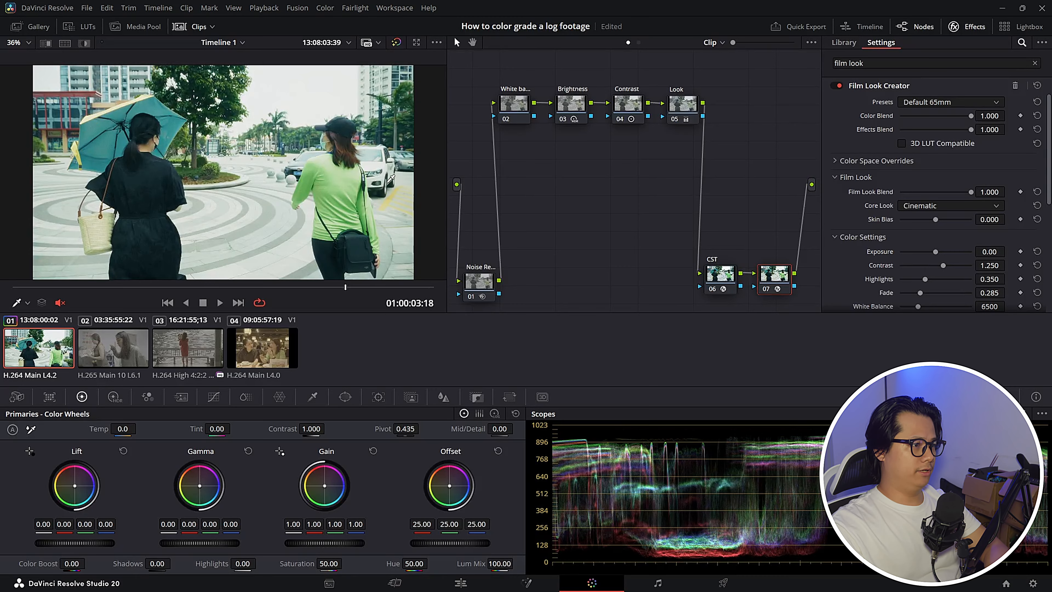
key("space")
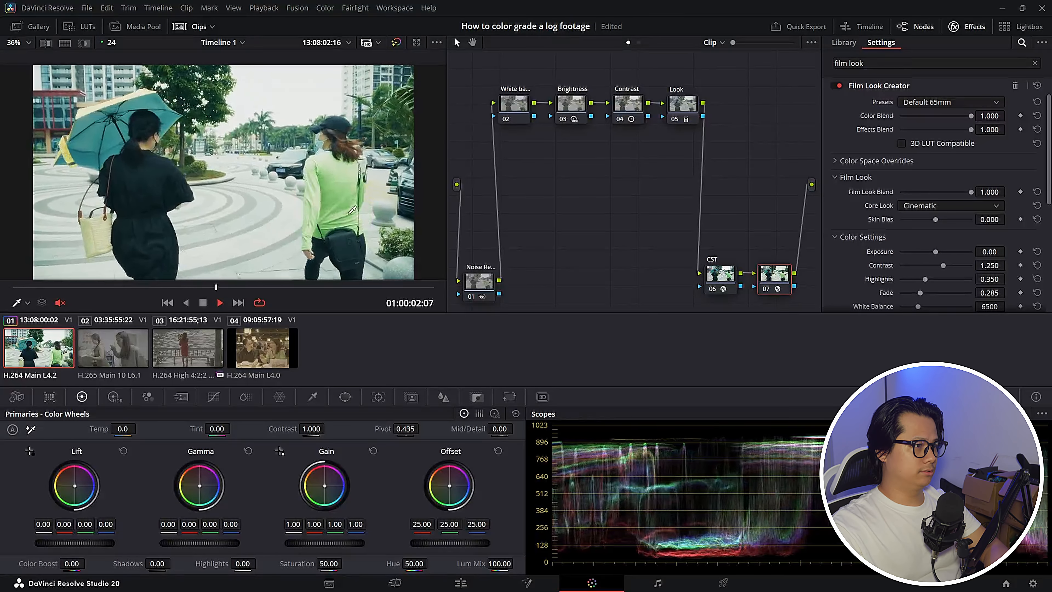
key("space")
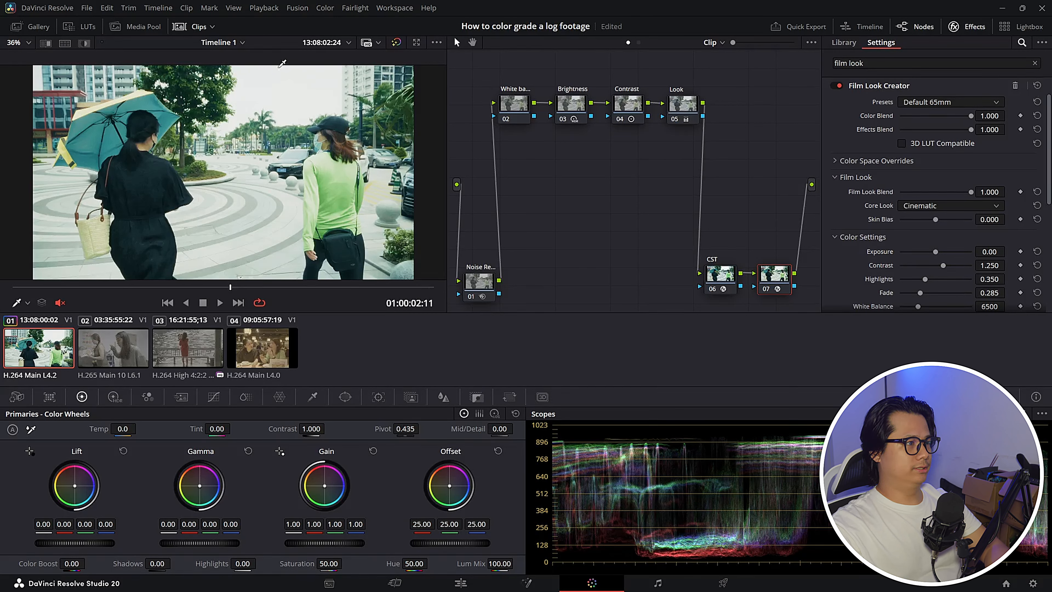
Step: Switch the Film Look Creator preset between Default 35mm and Default 65mm, settling on Default 35mm
left_click(932, 103)
left_click(927, 132)
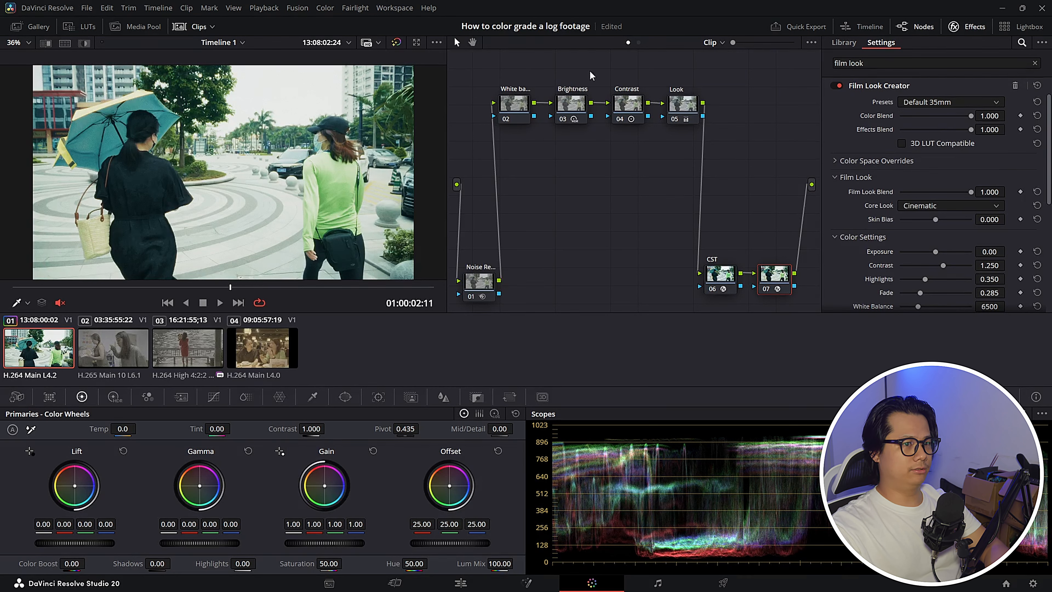
left_click(938, 103)
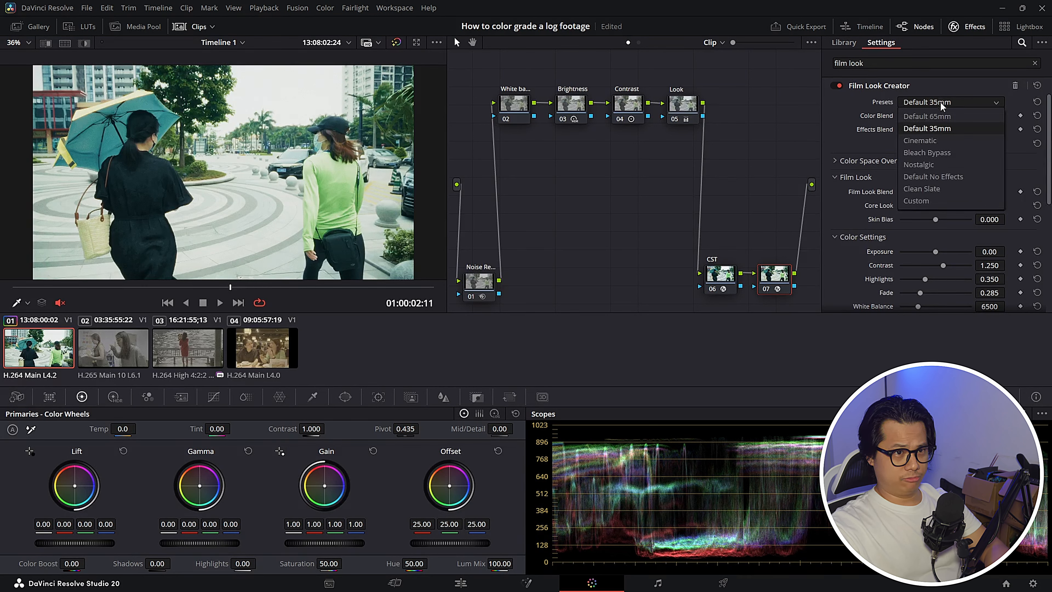
left_click(925, 117)
left_click(965, 107)
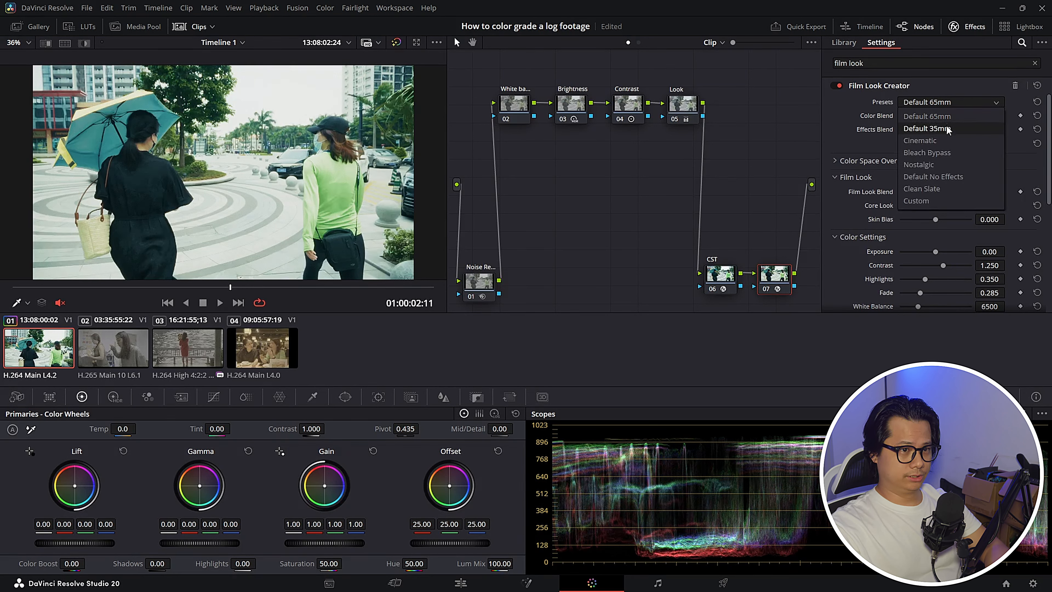
left_click(956, 127)
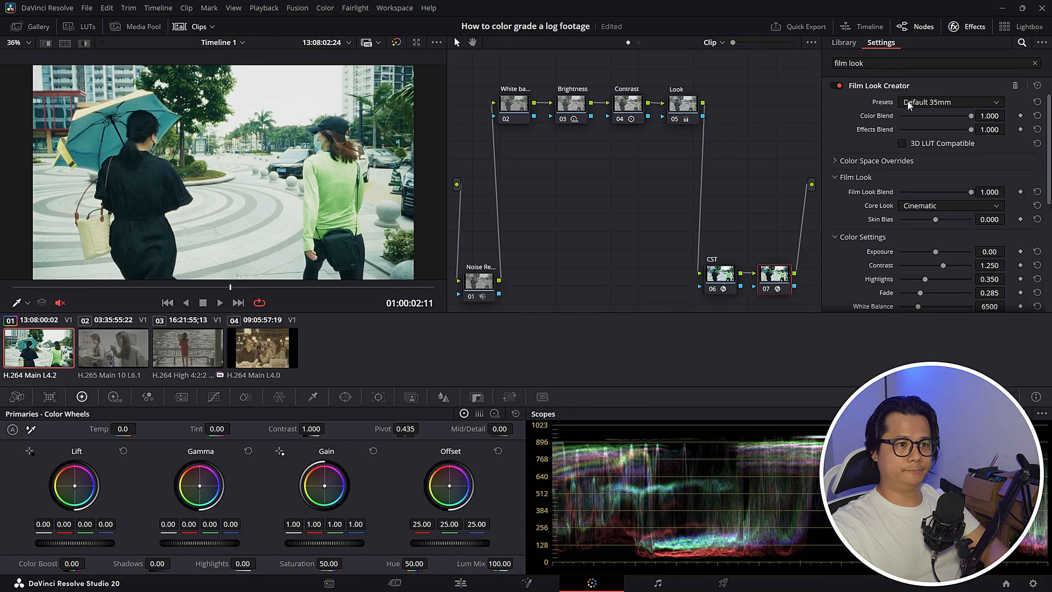
left_click(942, 103)
left_click(933, 124)
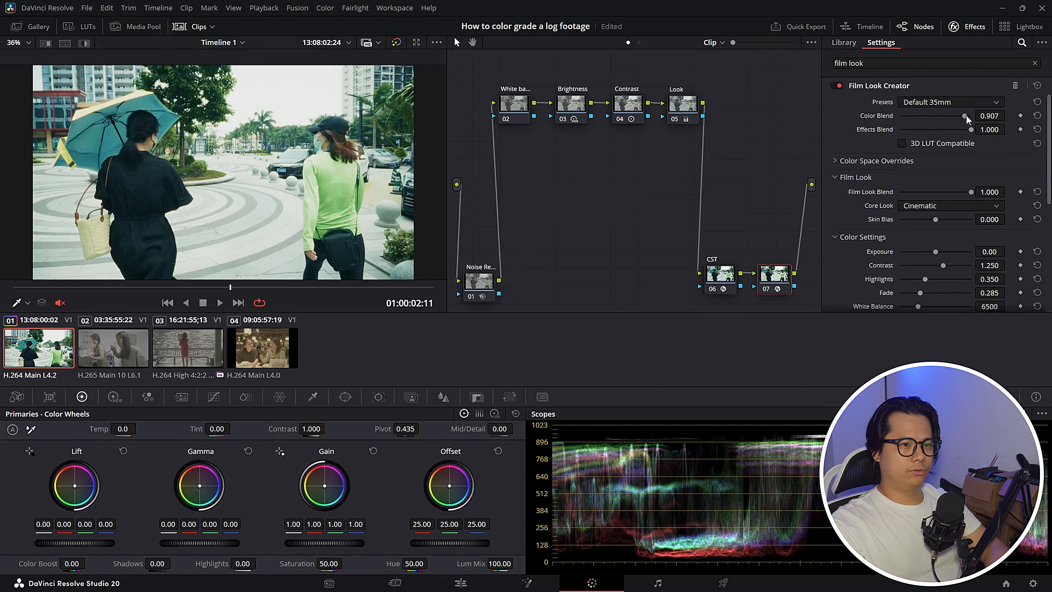
Step: Lower the Film Look Creator's Color Blend to 0.388, try Effects Blend at 0.450, and reset Effects Blend to 1.000
left_click_drag(970, 115, 932, 130)
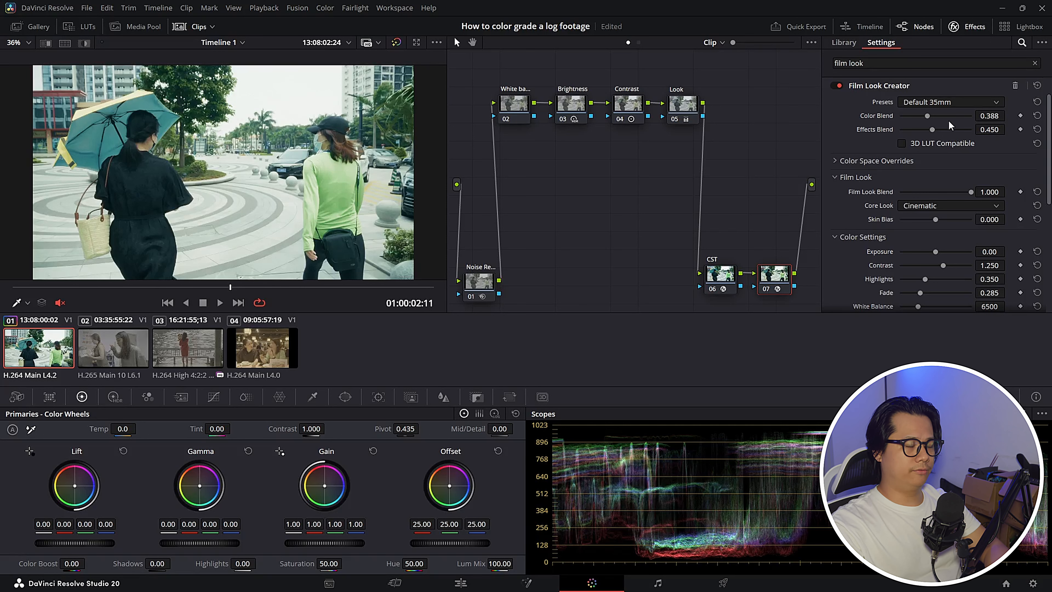
scroll(355, 153, "up", 8)
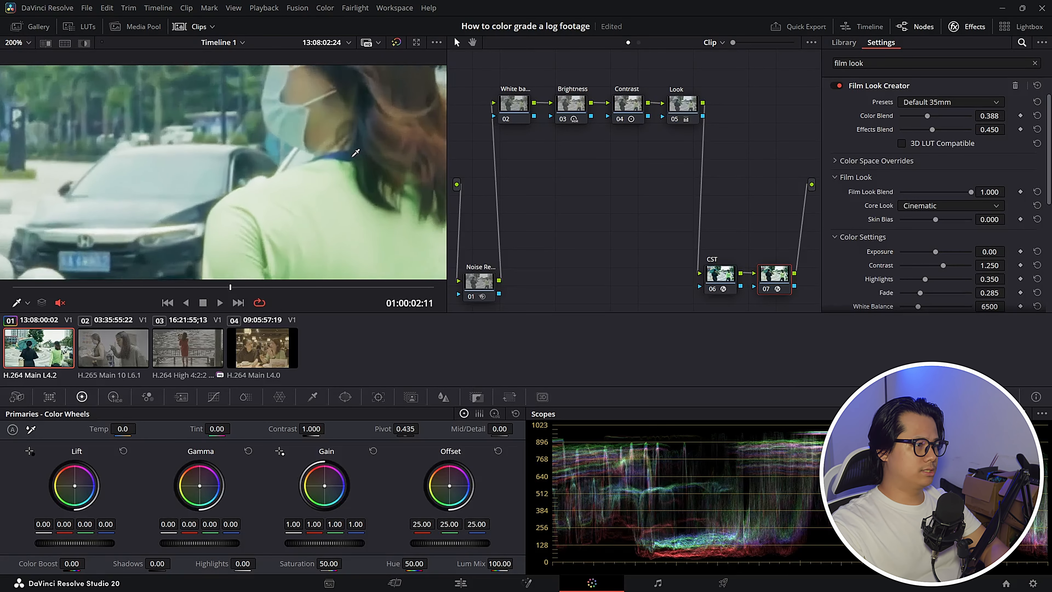
scroll(355, 153, "up", 4)
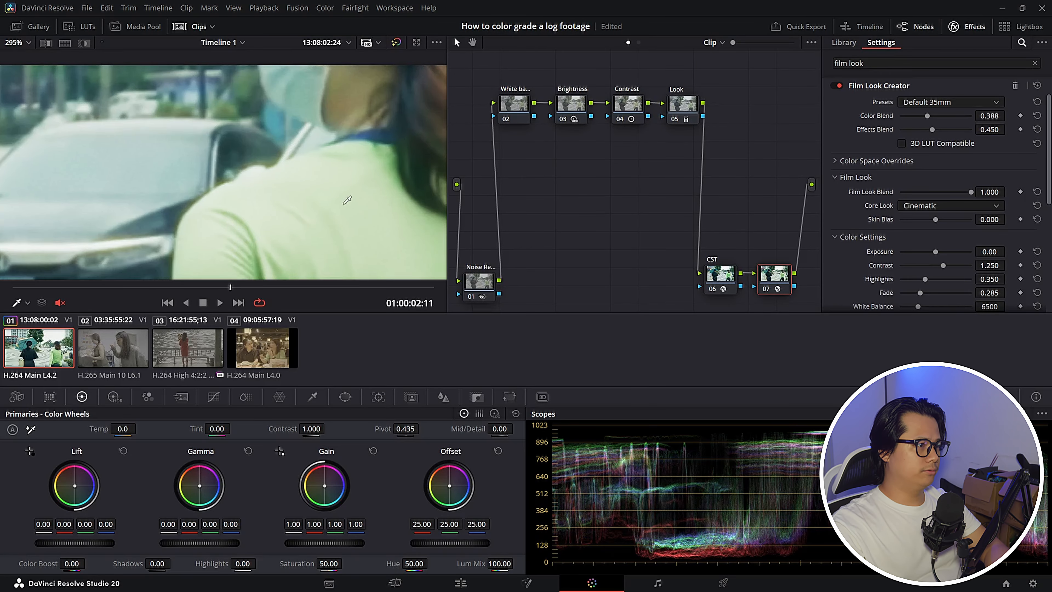
double_click(931, 129)
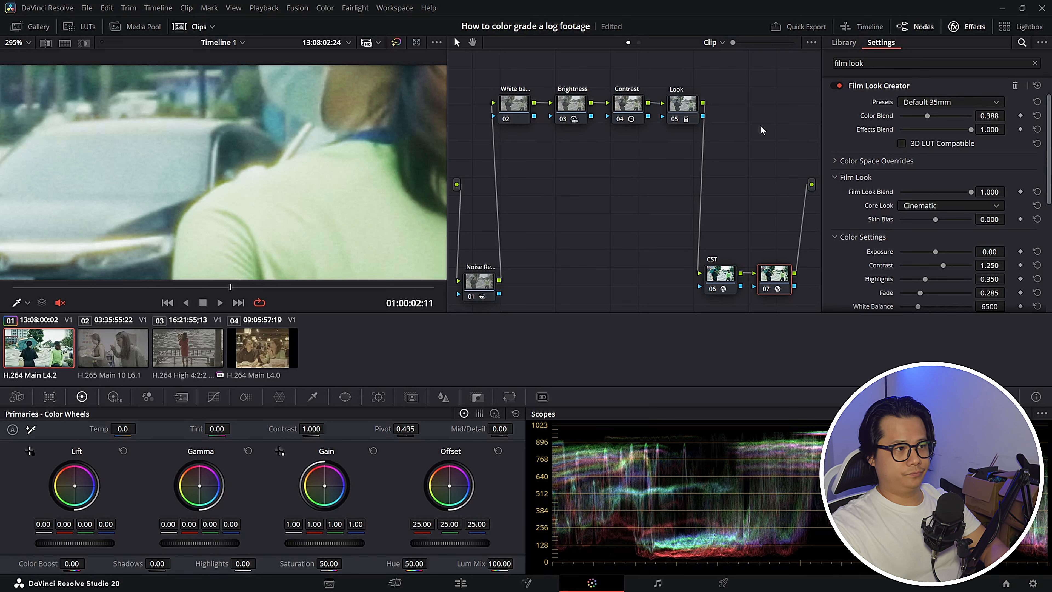
left_click_drag(277, 225, 283, 206)
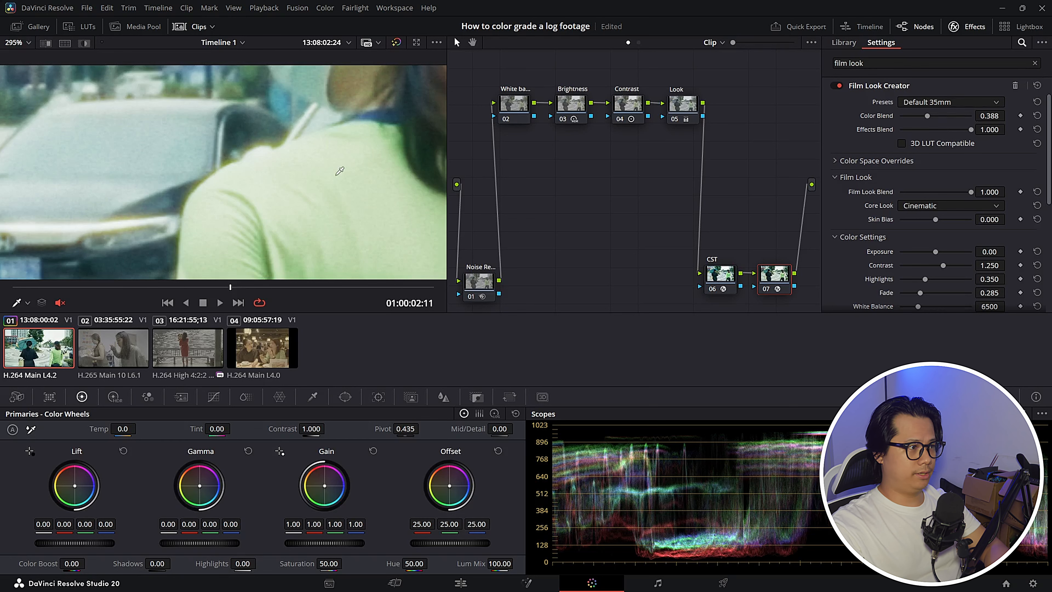
Step: Look through the remaining Film Look Creator settings, from the color settings down to Global Blend
scroll(925, 174, "down", 5)
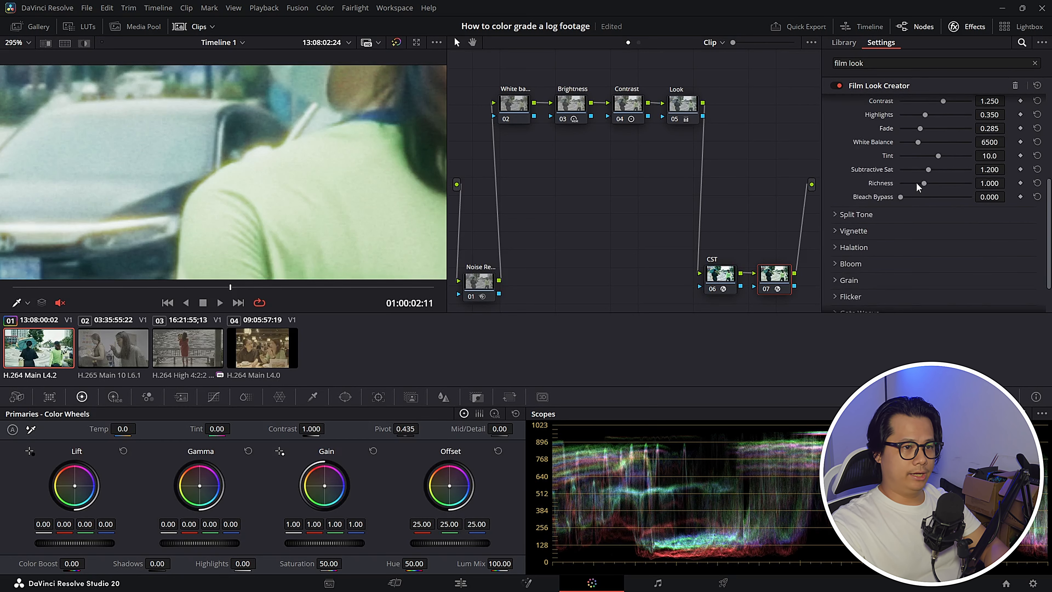
scroll(927, 198, "up", 3)
scroll(928, 206, "up", 2)
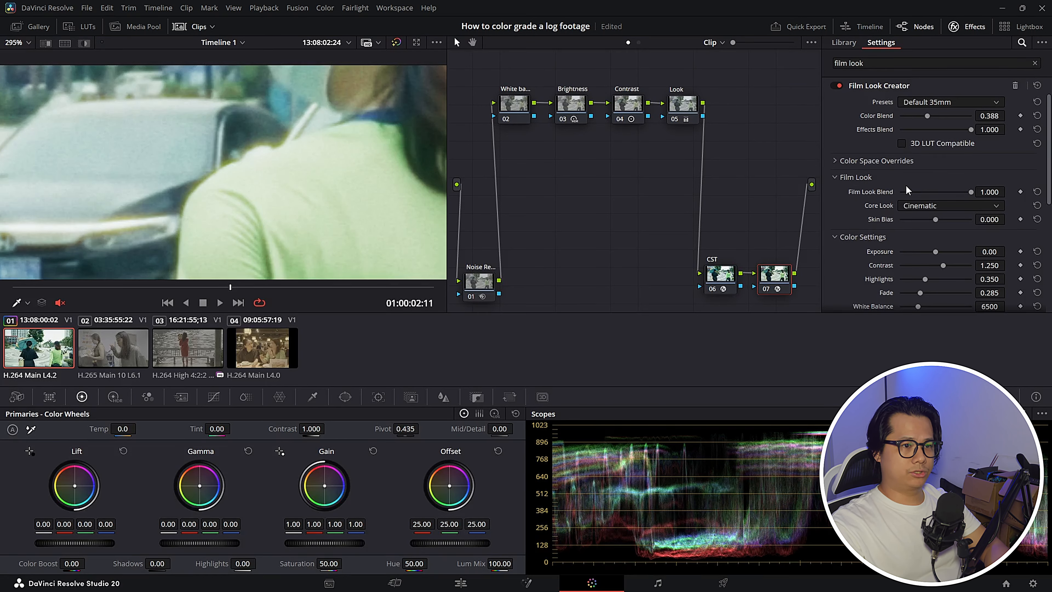
scroll(906, 189, "down", 9)
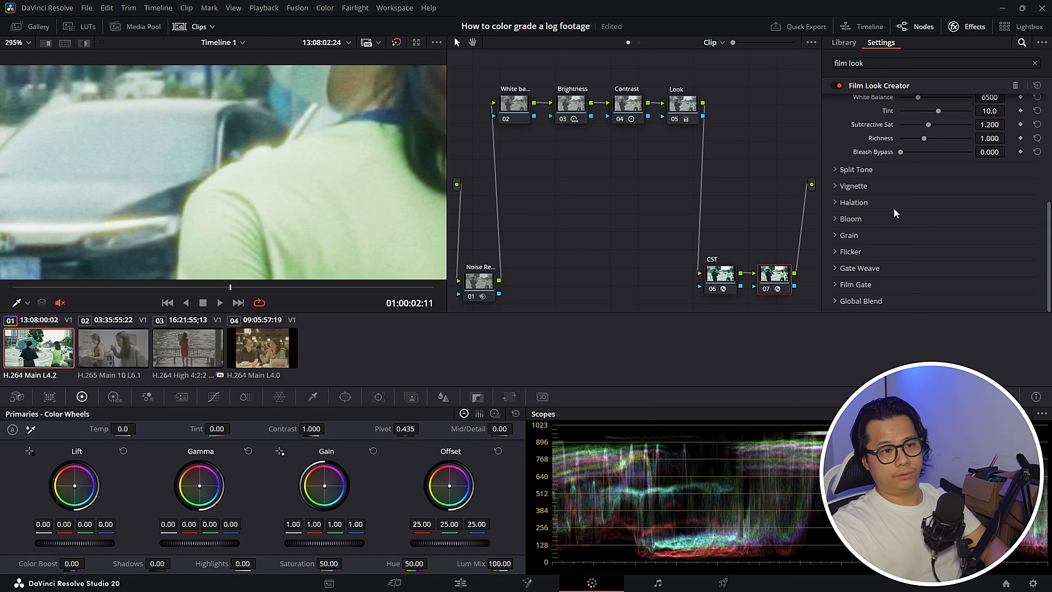
Step: Look at the Split Tone settings, then compare the full frame with the Film Look Creator's Vignette switched off and on
left_click(836, 168)
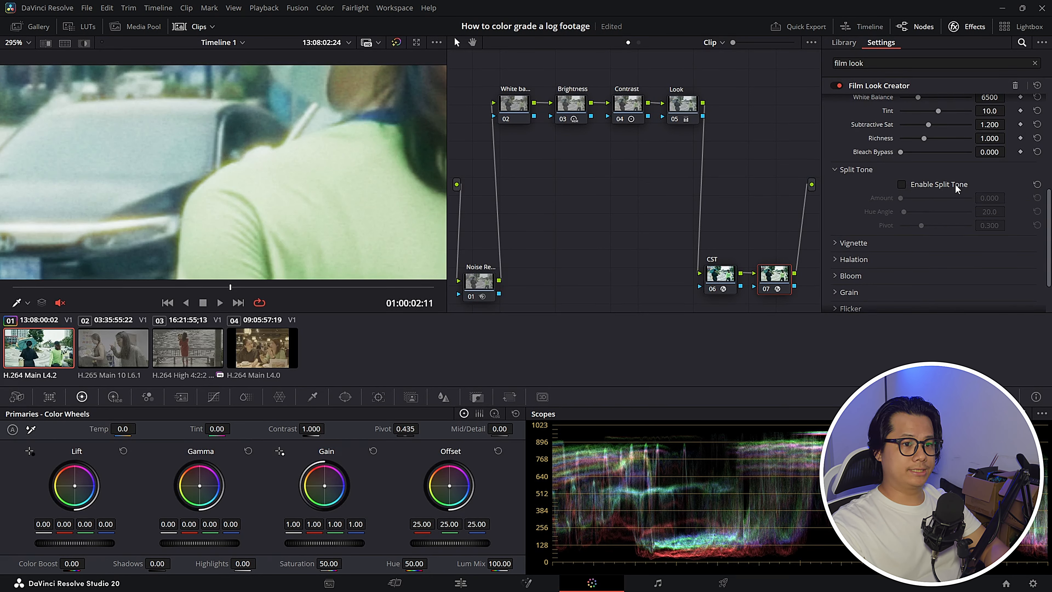
scroll(919, 209, "down", 3)
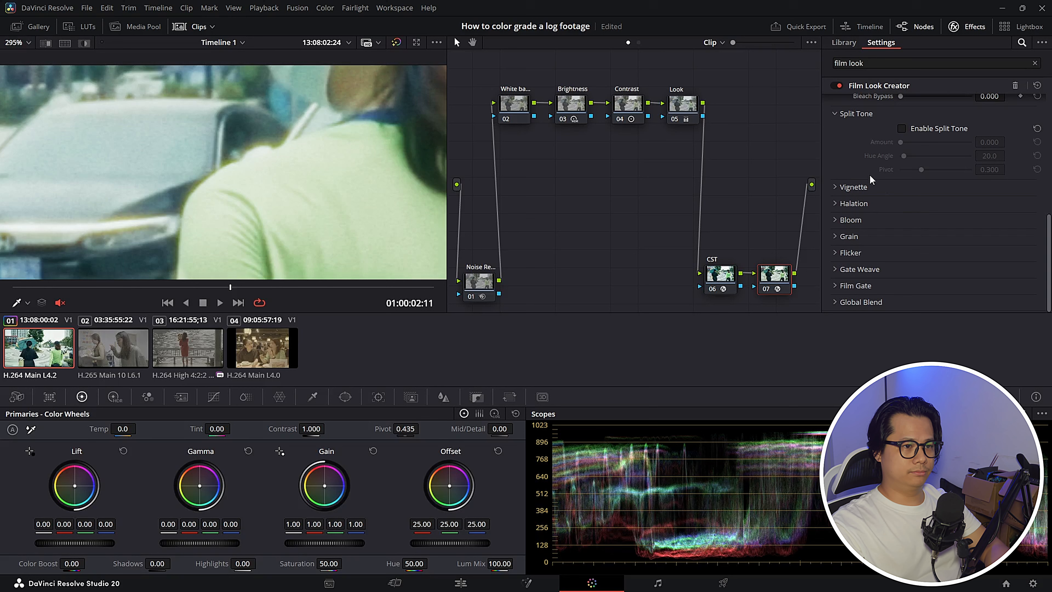
left_click(835, 188)
scroll(928, 209, "down", 2)
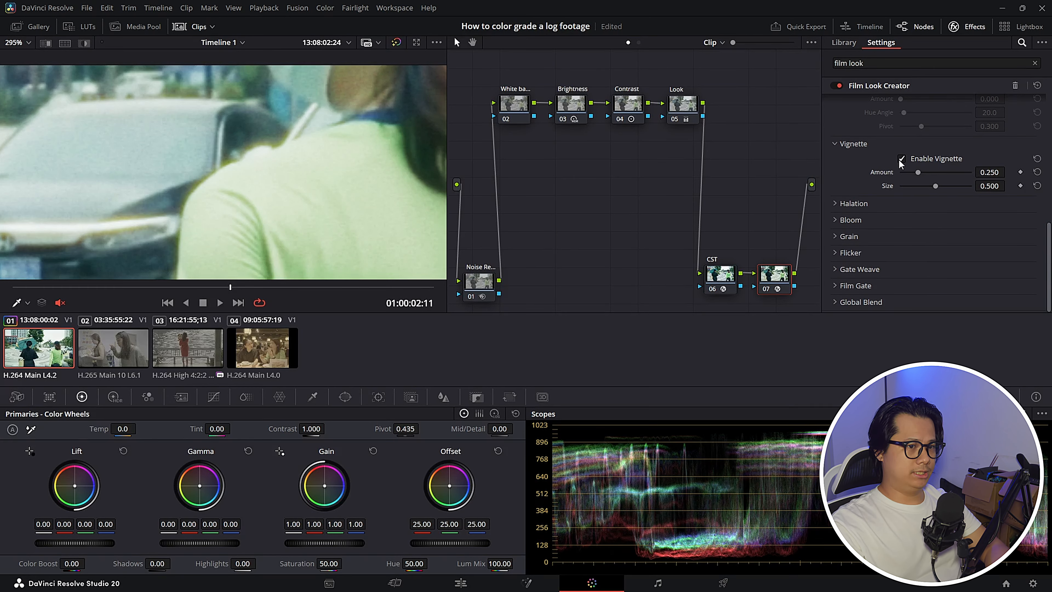
left_click(27, 43)
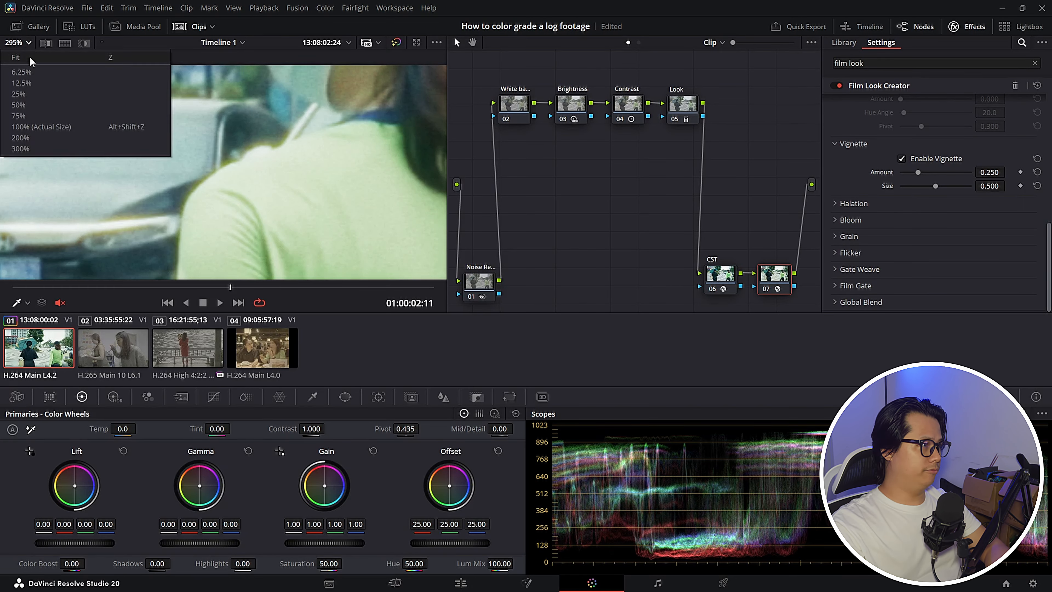
left_click(32, 62)
left_click(901, 160)
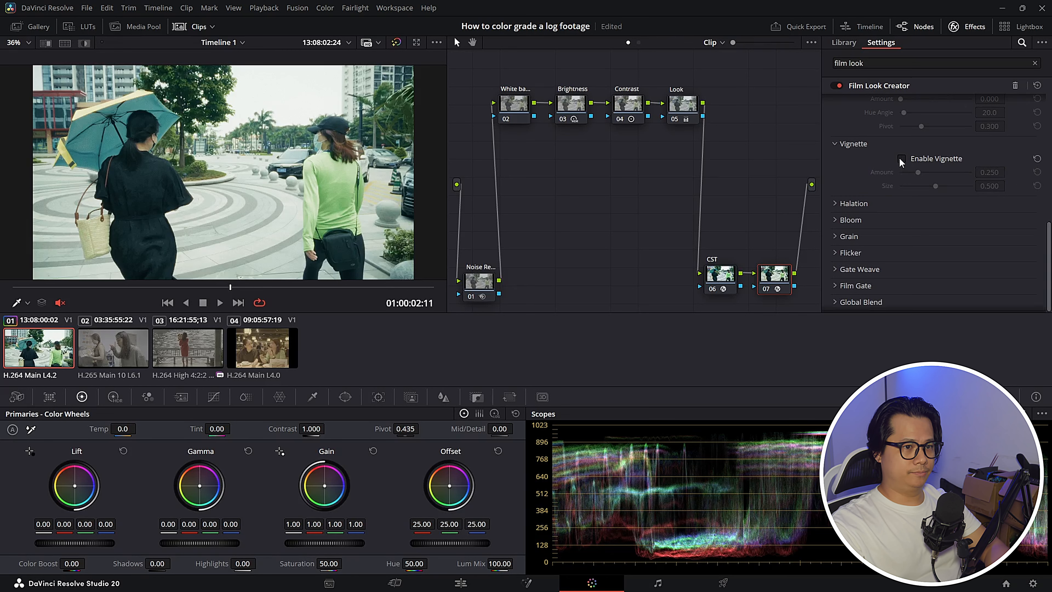
left_click(902, 161)
left_click(902, 160)
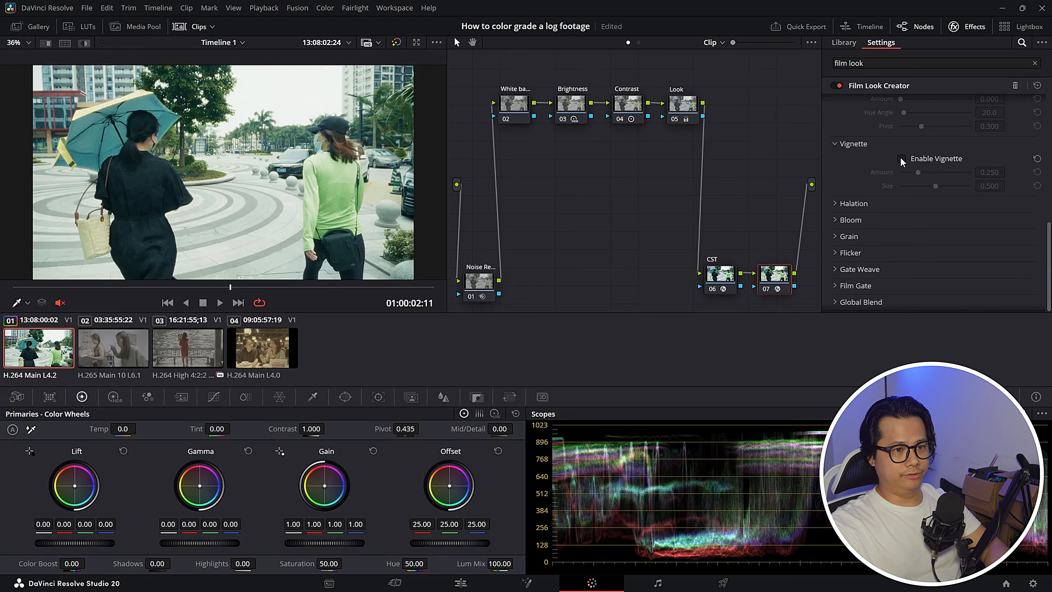
left_click(902, 160)
left_click(901, 161)
left_click(902, 161)
left_click(902, 160)
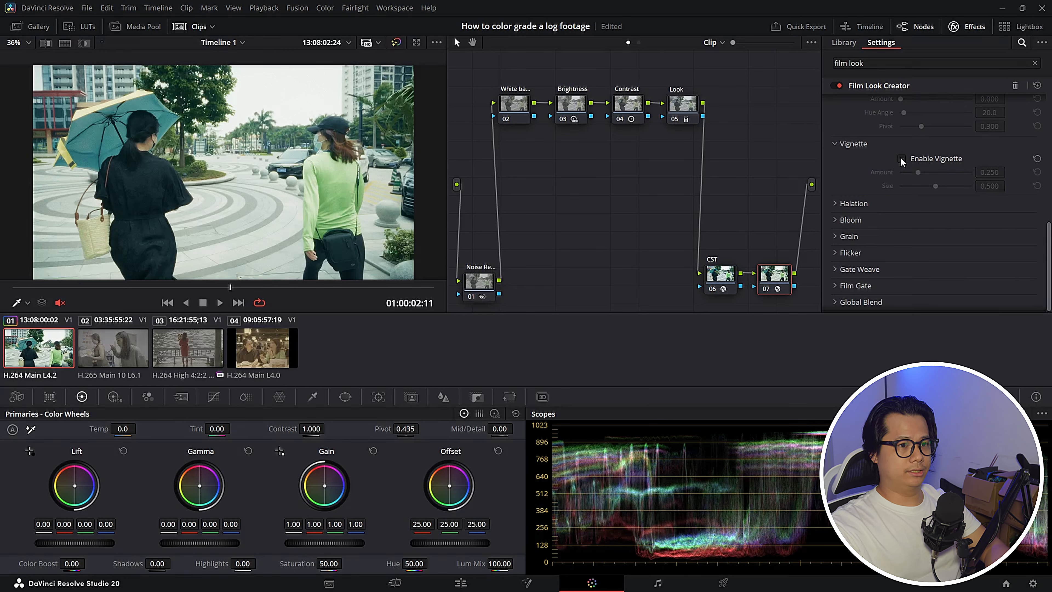
left_click(902, 161)
Step: Compare the image with the Film Look Creator's Halation and Bloom switched off and on, leaving both enabled
left_click(840, 203)
scroll(887, 191, "down", 1)
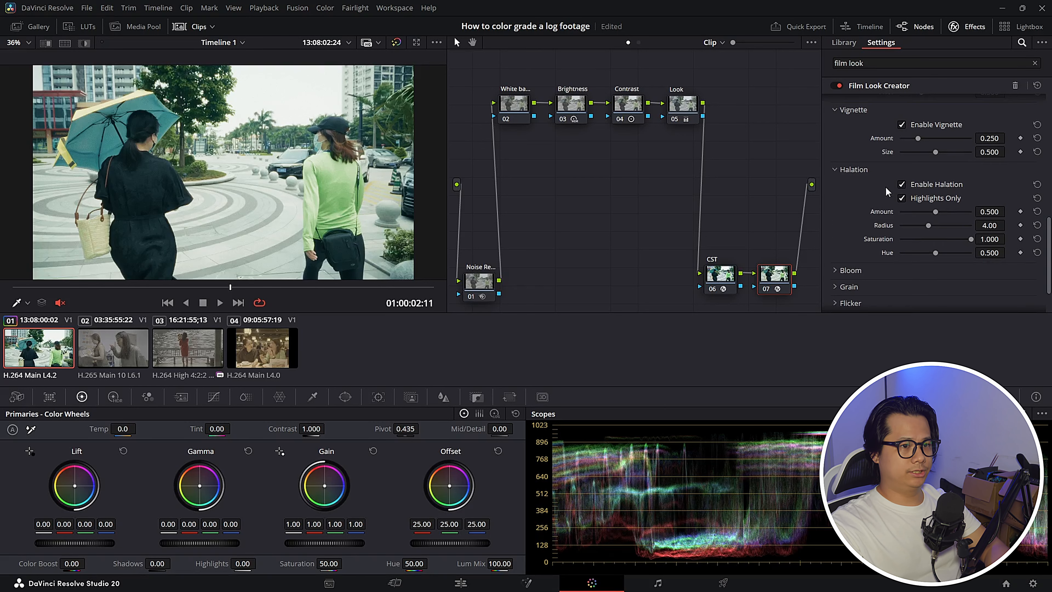
left_click(901, 185)
left_click(902, 185)
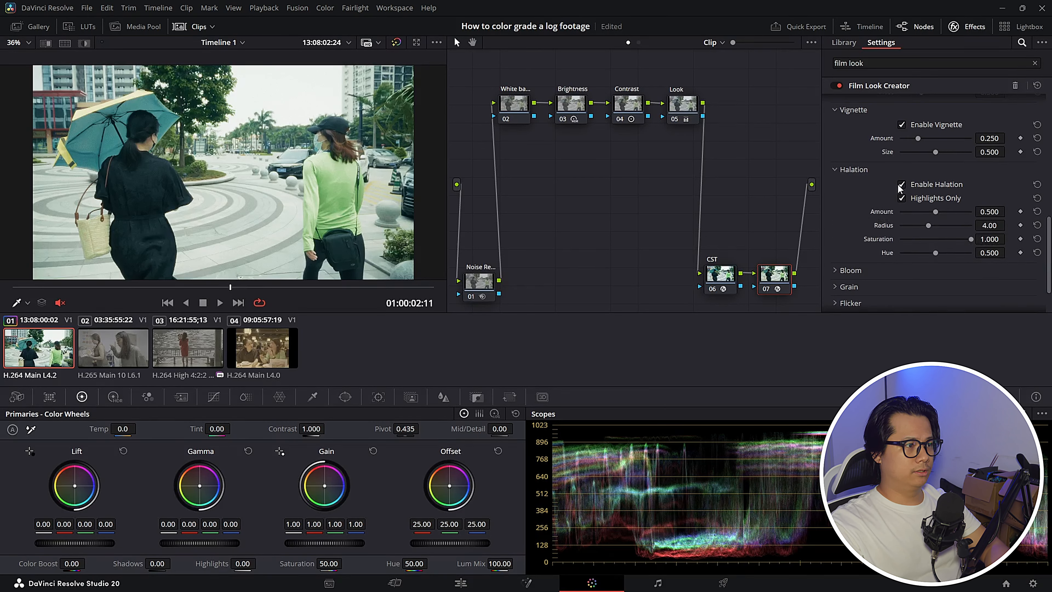
left_click(901, 185)
left_click(901, 185)
left_click(847, 269)
scroll(890, 224, "down", 3)
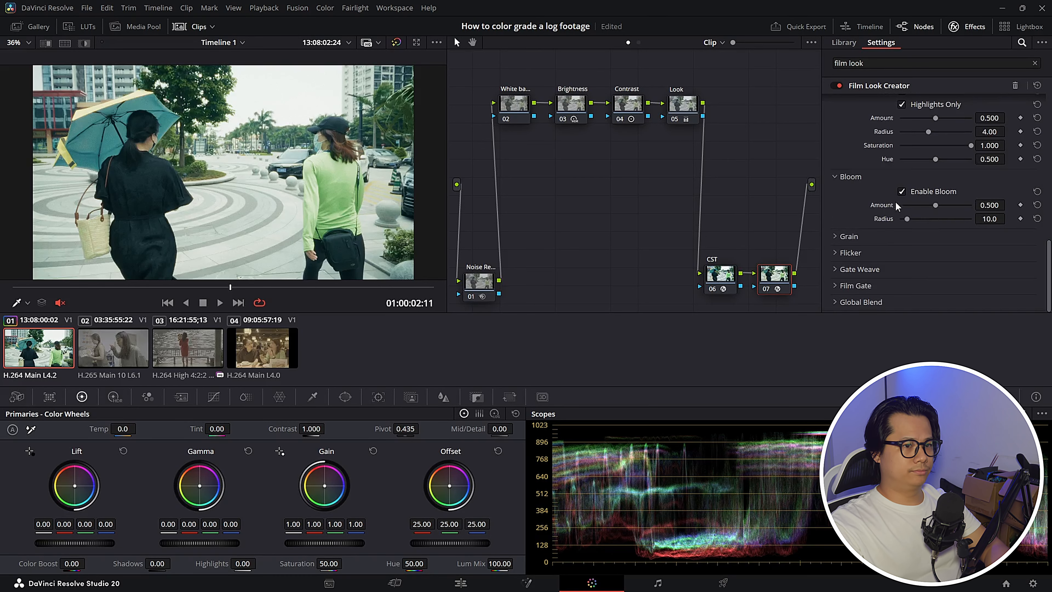
left_click(902, 191)
Step: Compare the Film Look Creator's 35mm Grain switched off and on while magnifying the woman in the green top, leaving it enabled
left_click(849, 236)
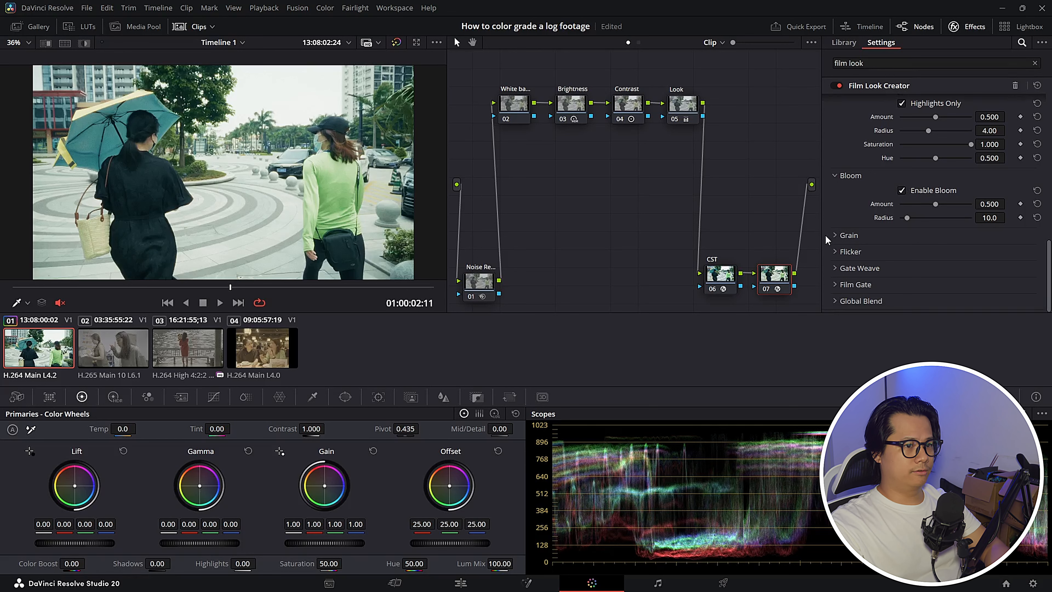
left_click(913, 249)
left_click(902, 250)
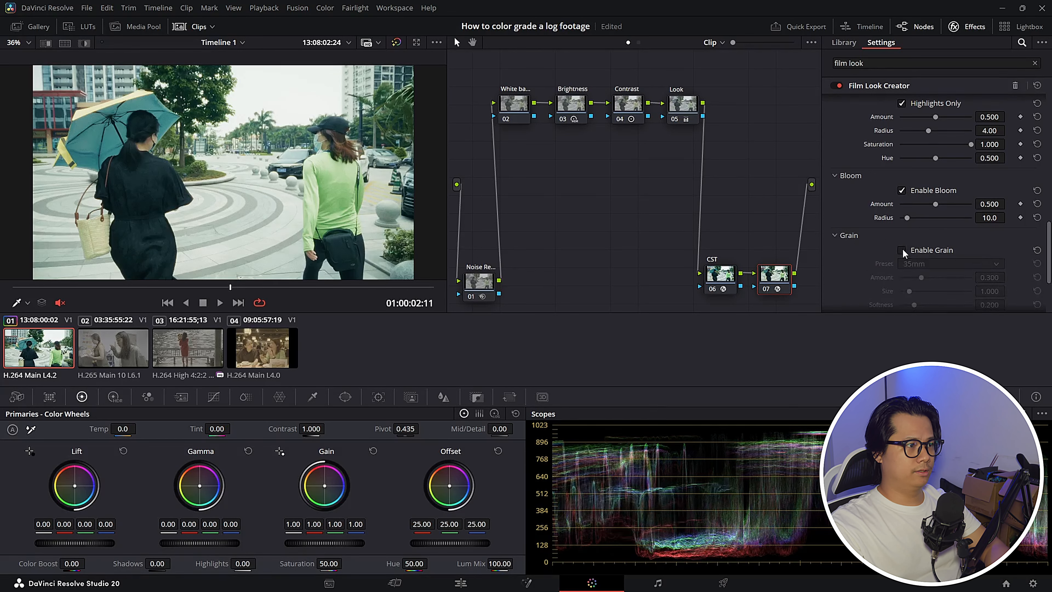
left_click(902, 250)
scroll(284, 177, "up", 10)
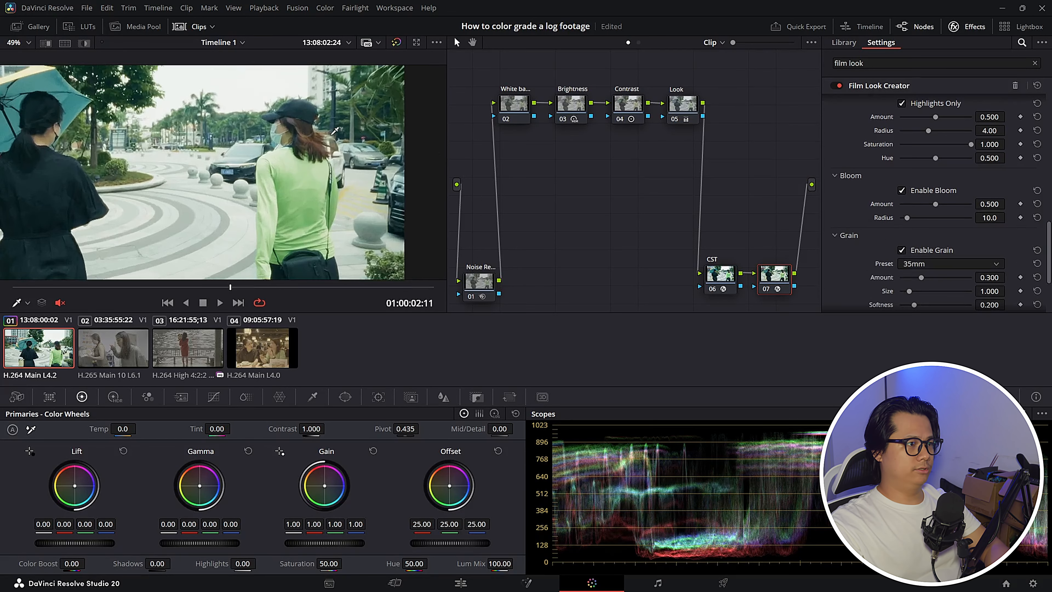
scroll(285, 177, "up", 3)
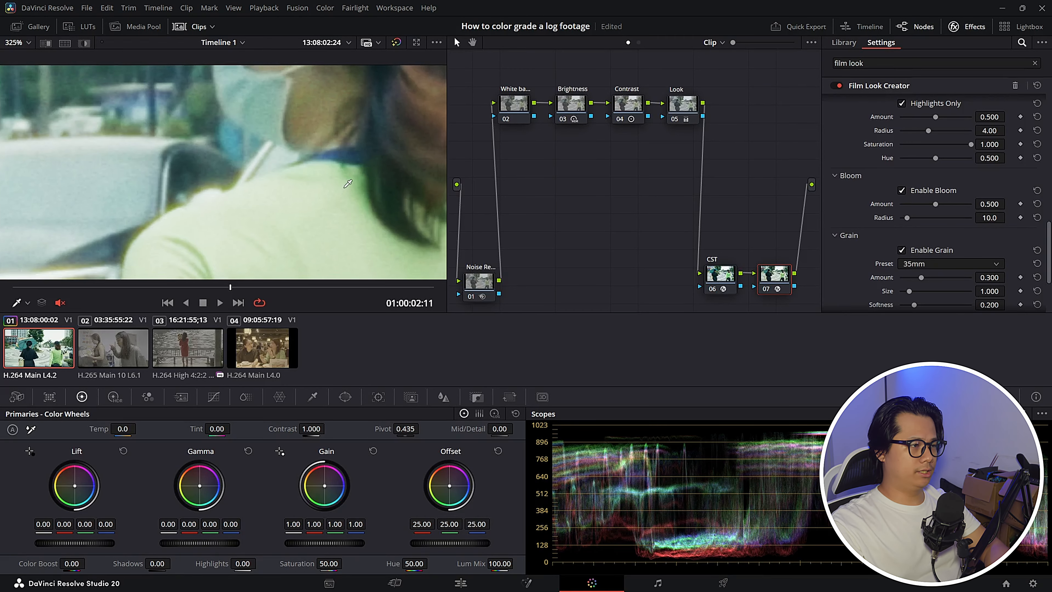
scroll(323, 68, "down", 1)
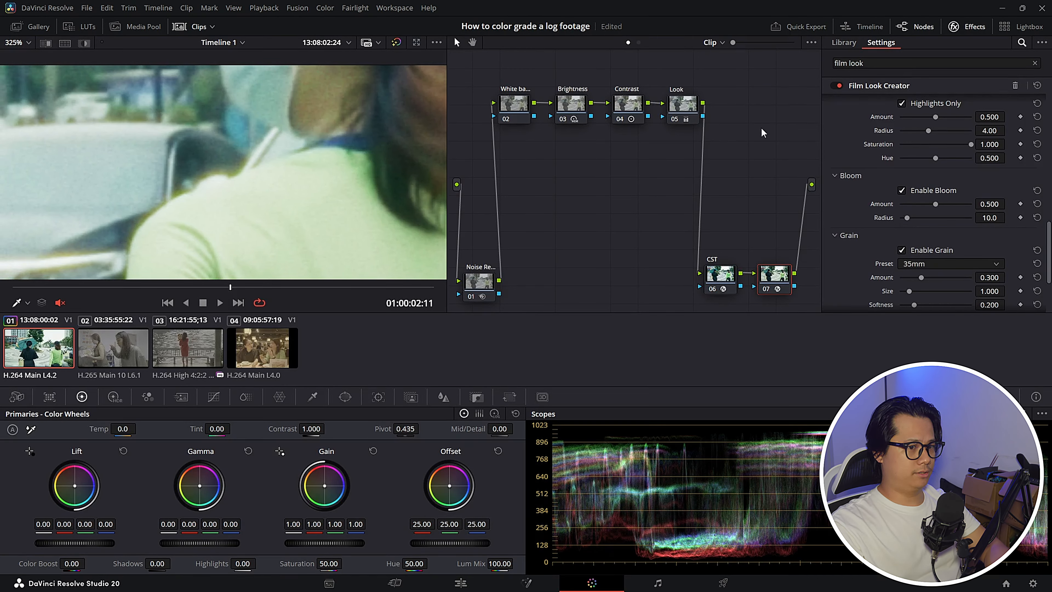
left_click(901, 251)
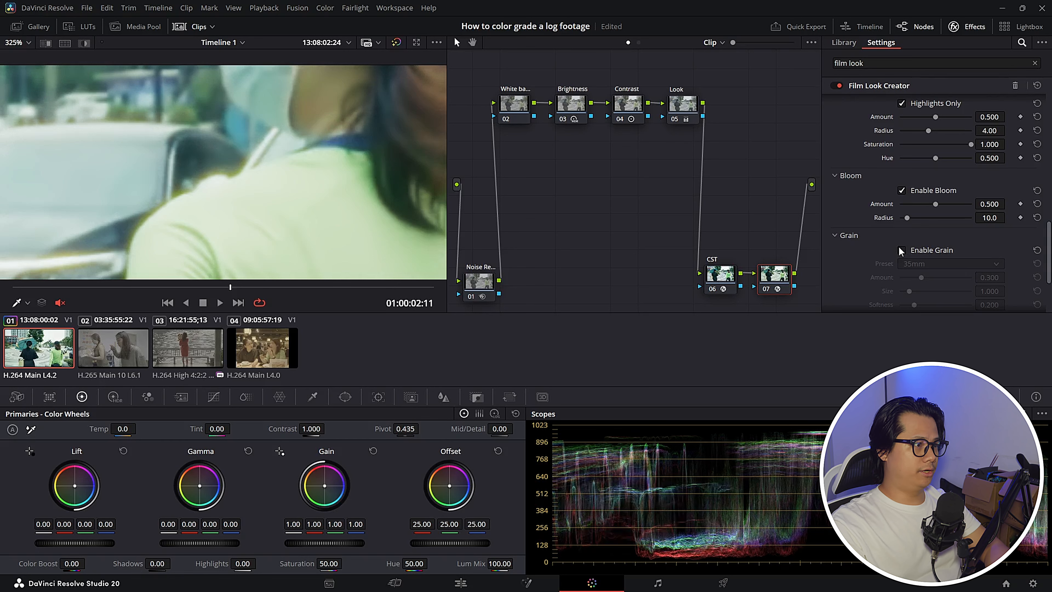
left_click(901, 250)
left_click(901, 250)
left_click(901, 250)
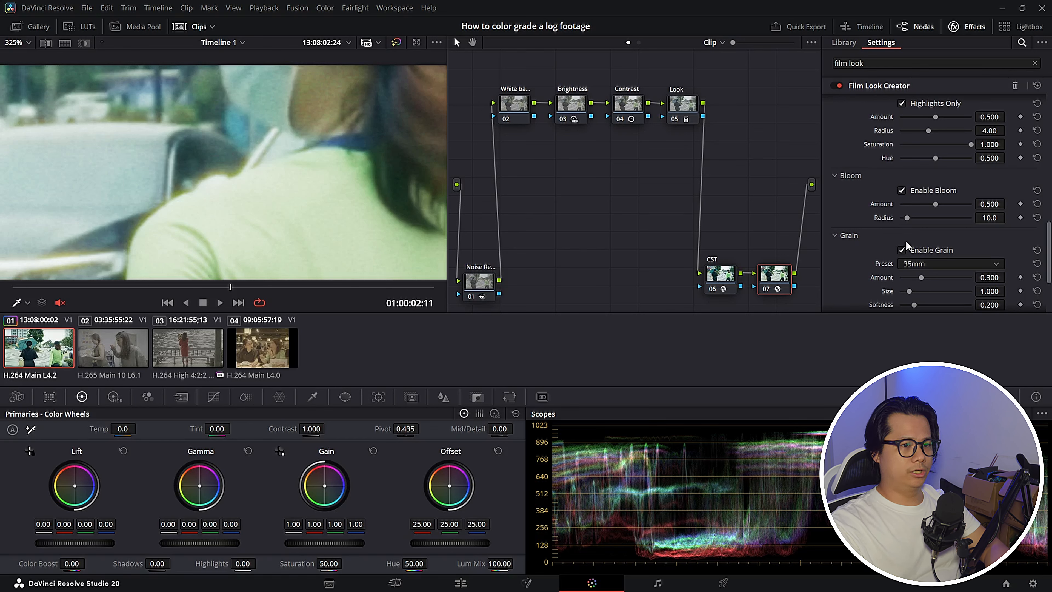
Step: Lower the Film Look Creator's Effects Blend to 0.535 and fit the whole frame in the viewer
scroll(904, 231, "up", 10)
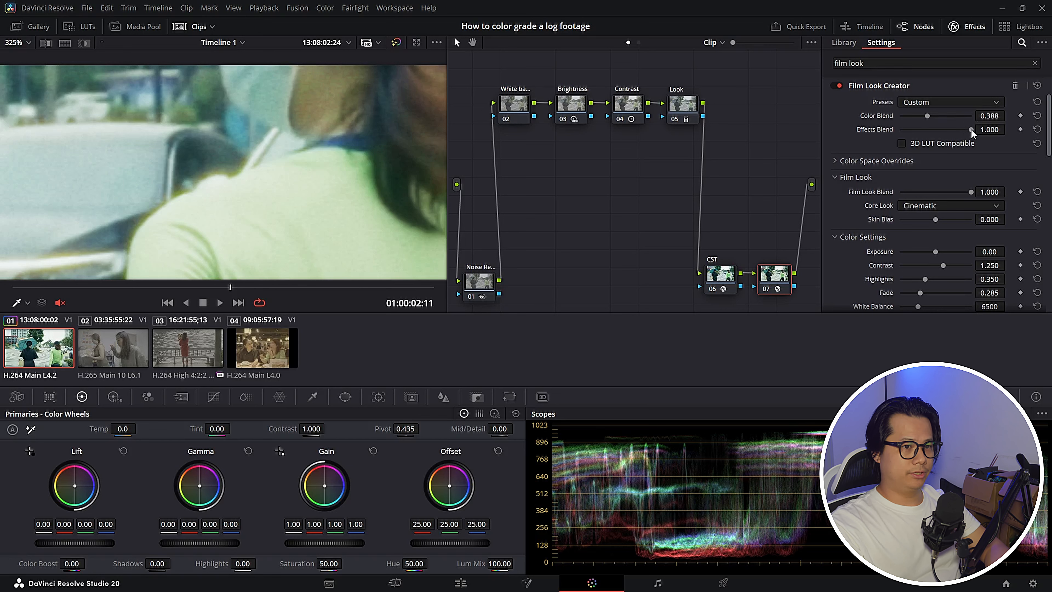
left_click_drag(971, 131, 938, 134)
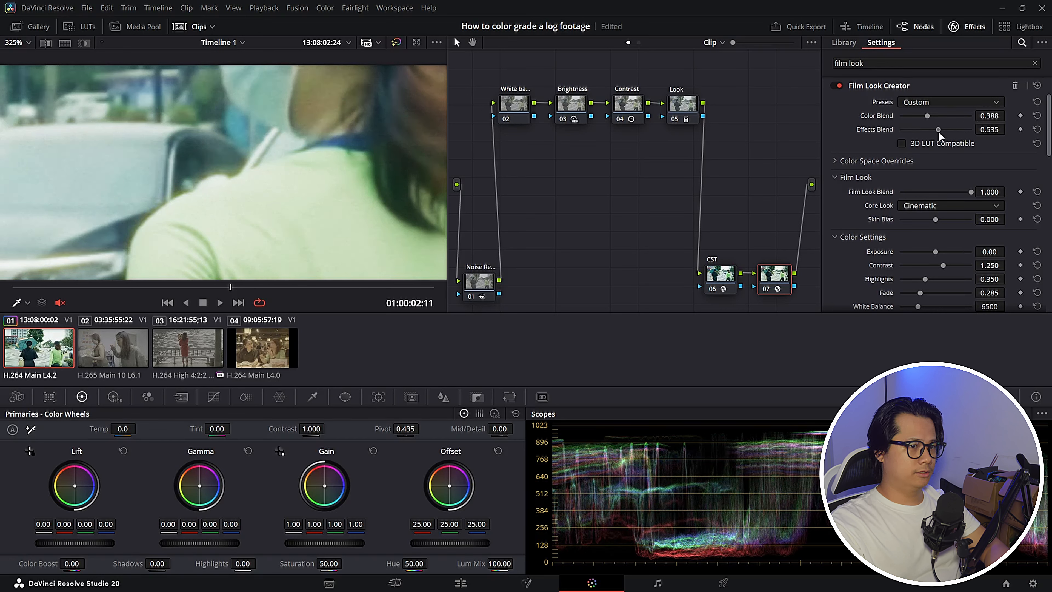
left_click(26, 43)
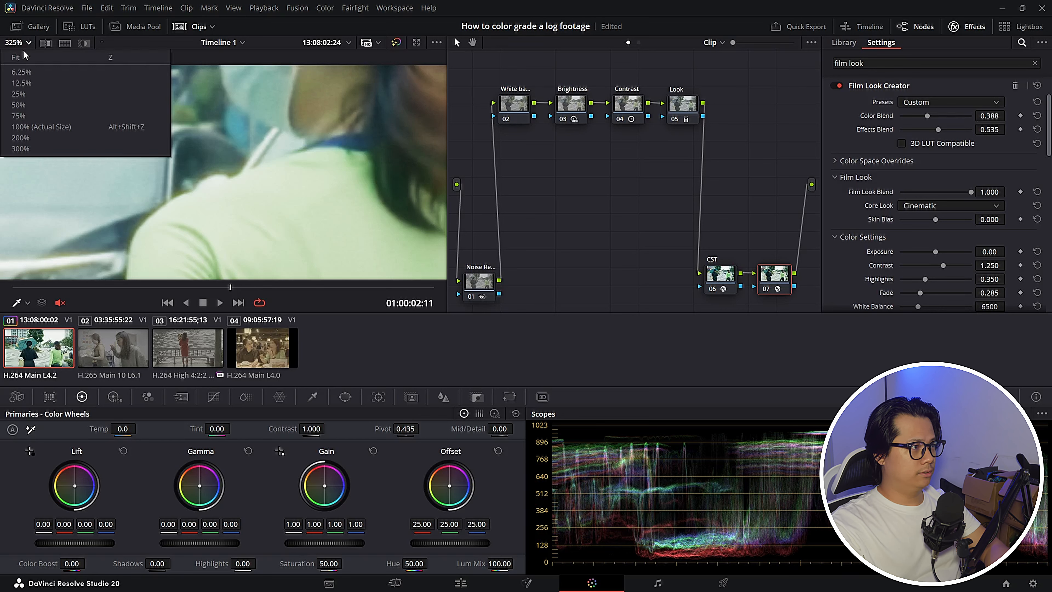
left_click(24, 58)
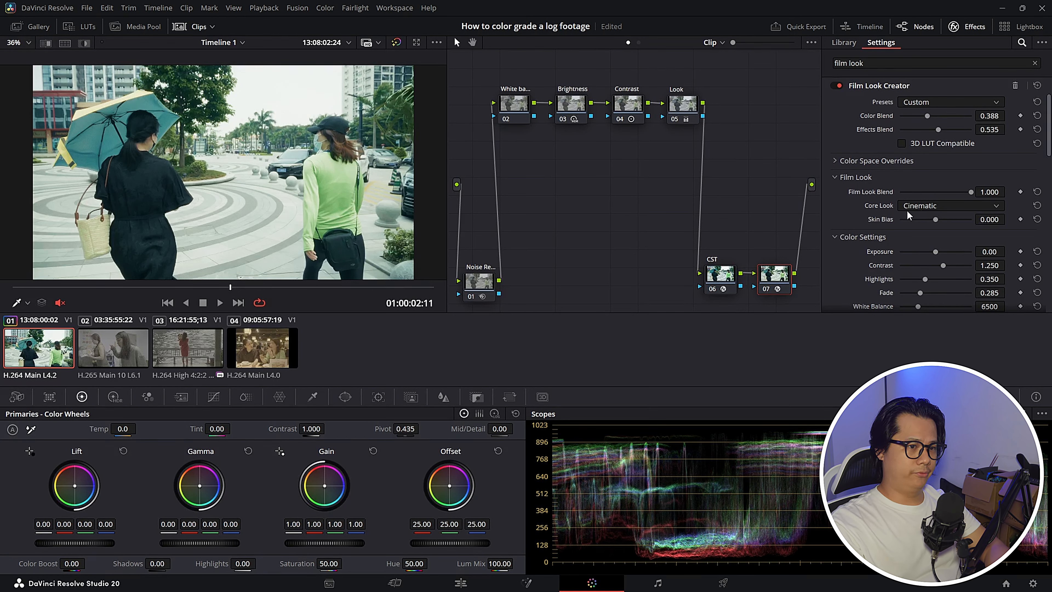
Step: Try the Rochester and Akasaka core looks, settle on Vintage, and reduce the Film Look Blend
left_click(938, 208)
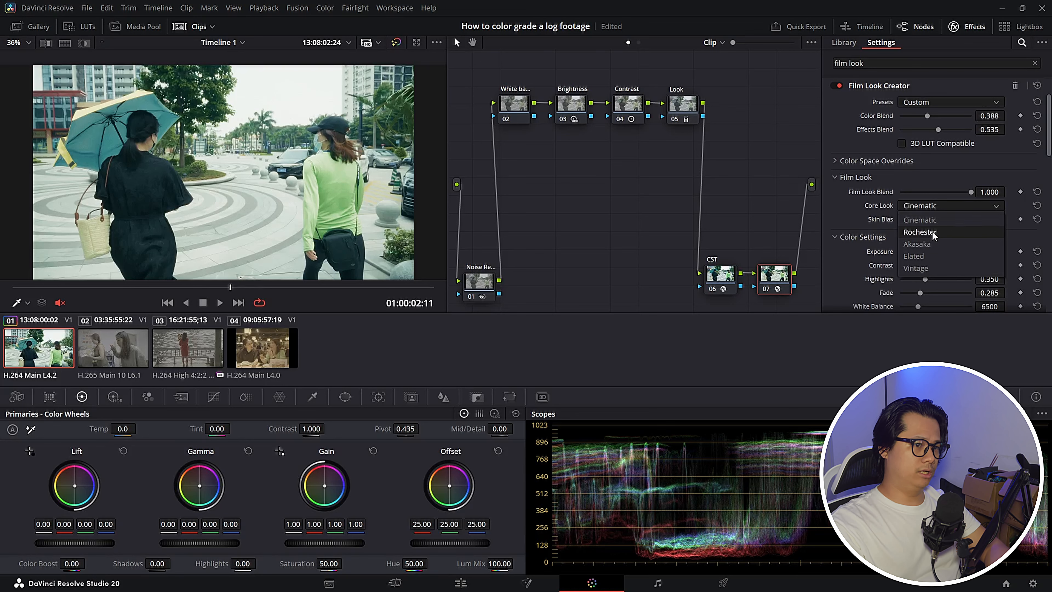
left_click(935, 234)
left_click(932, 206)
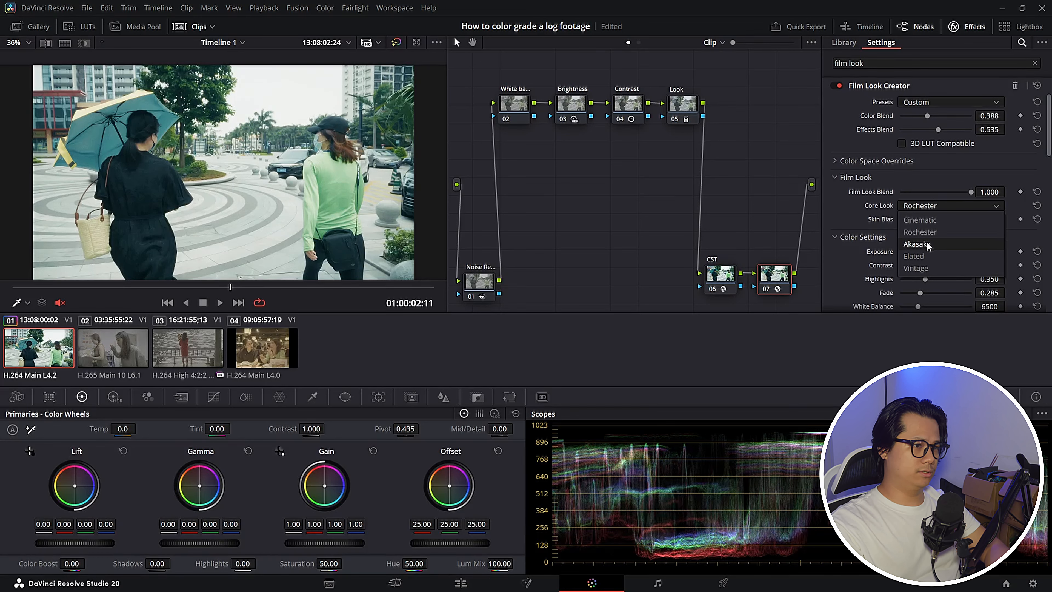
left_click(924, 245)
left_click(932, 207)
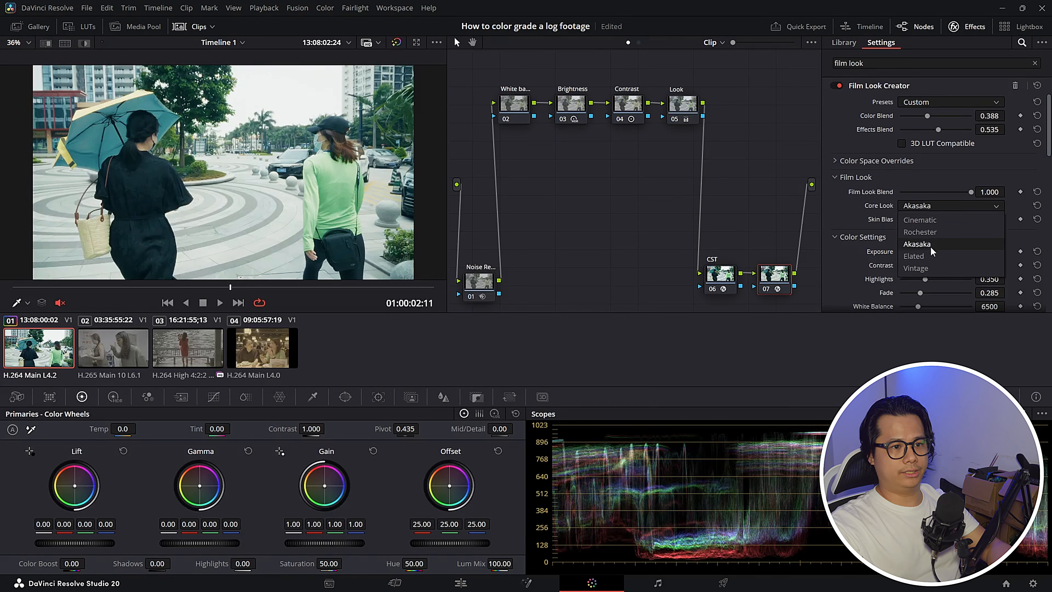
left_click(918, 267)
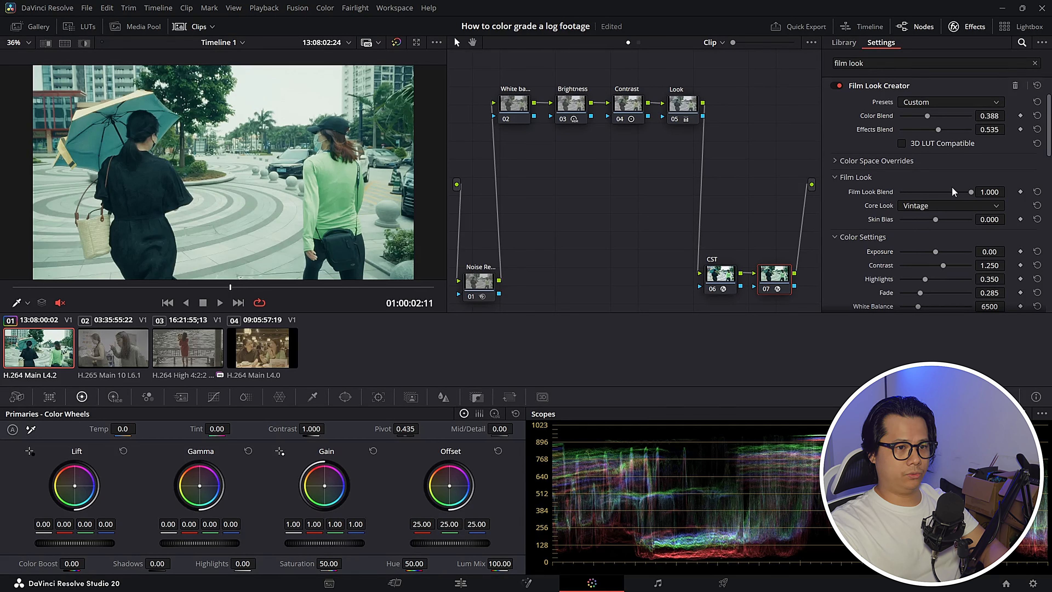
left_click_drag(972, 190, 942, 200)
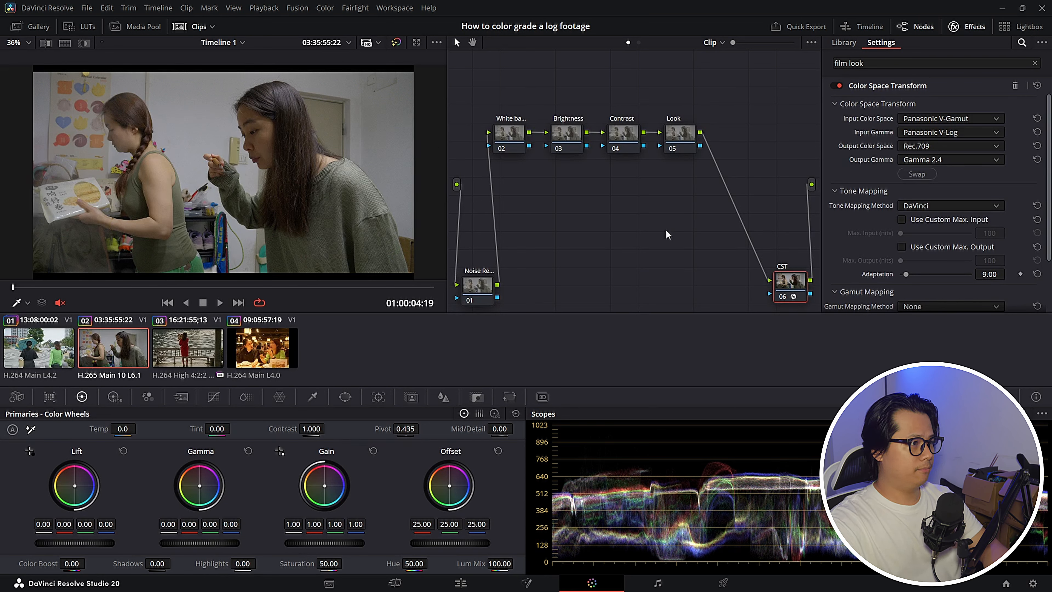
Step: Compare the second clip with its CST node disabled and enabled
left_click(790, 280)
key("ctrl+d")
key("ctrl+d")
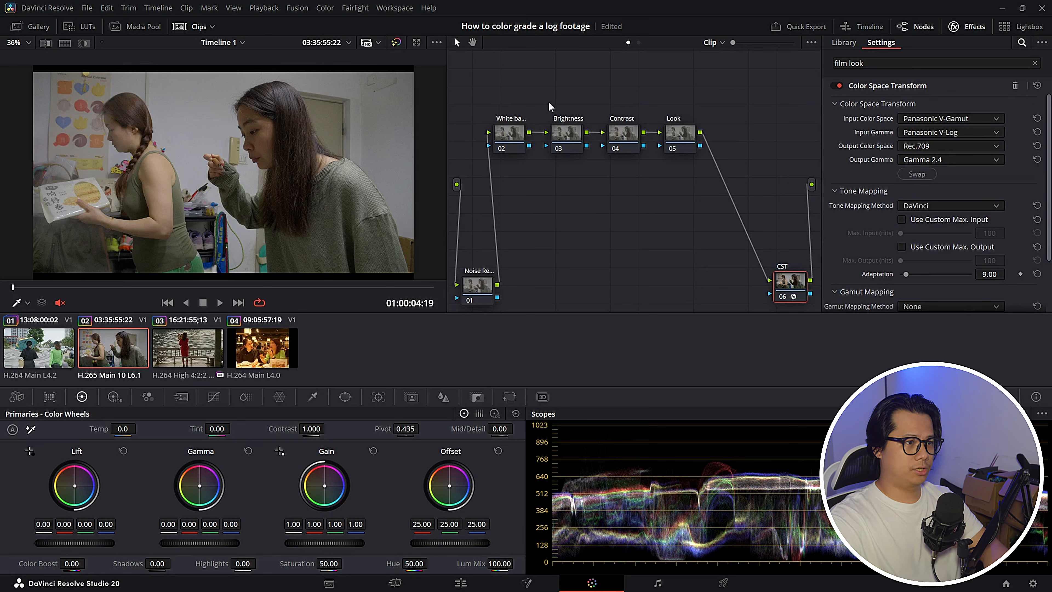
Step: Raise the Brightness node's HDR Global exposure to 0.63 on the second clip and check the woman's skin up close
left_click(561, 131)
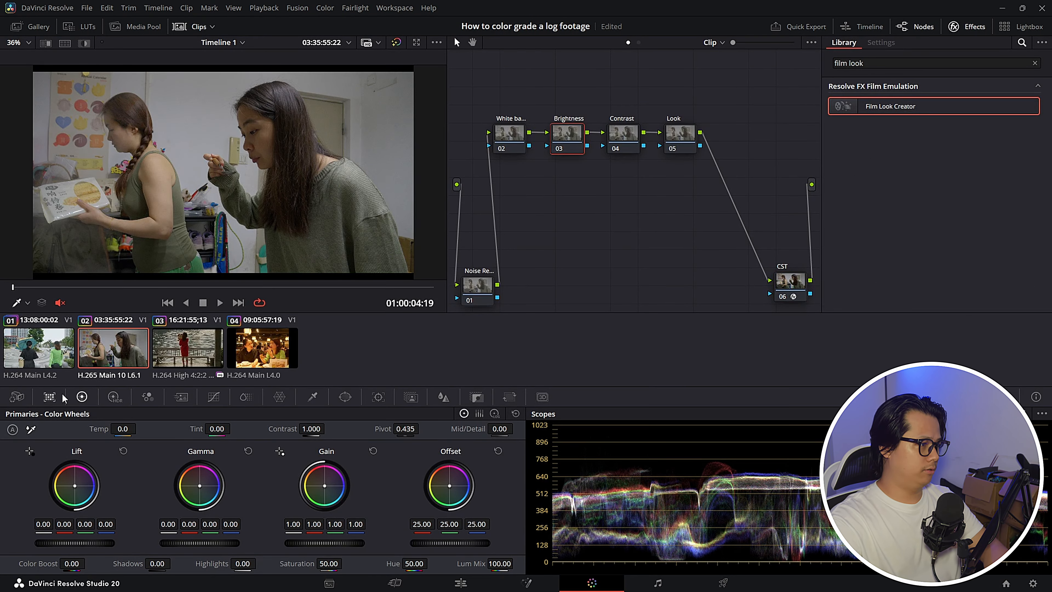
left_click(114, 397)
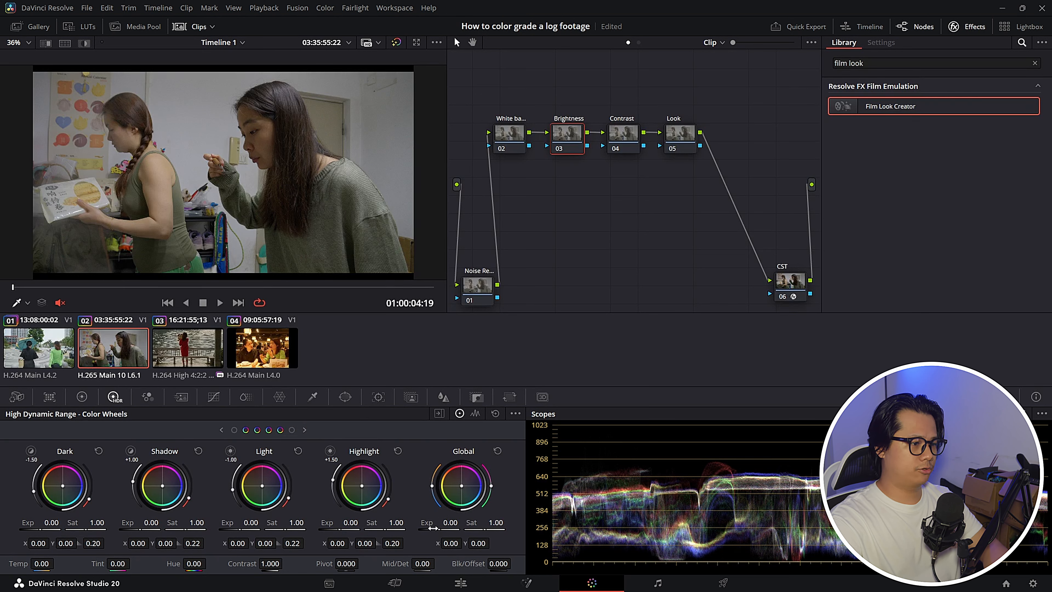
left_click_drag(450, 523, 463, 522)
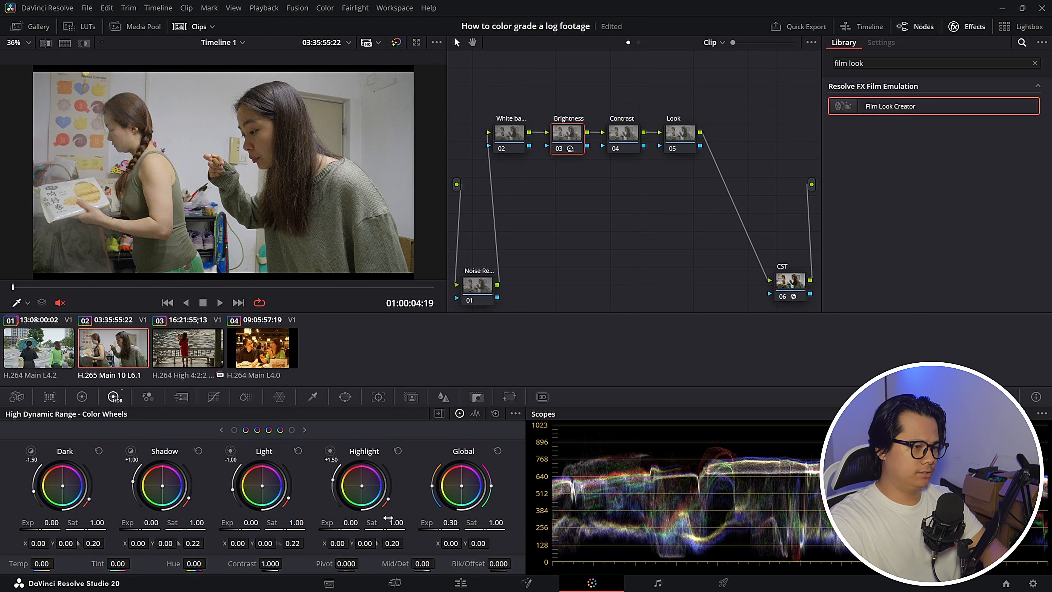
left_click_drag(450, 522, 463, 523)
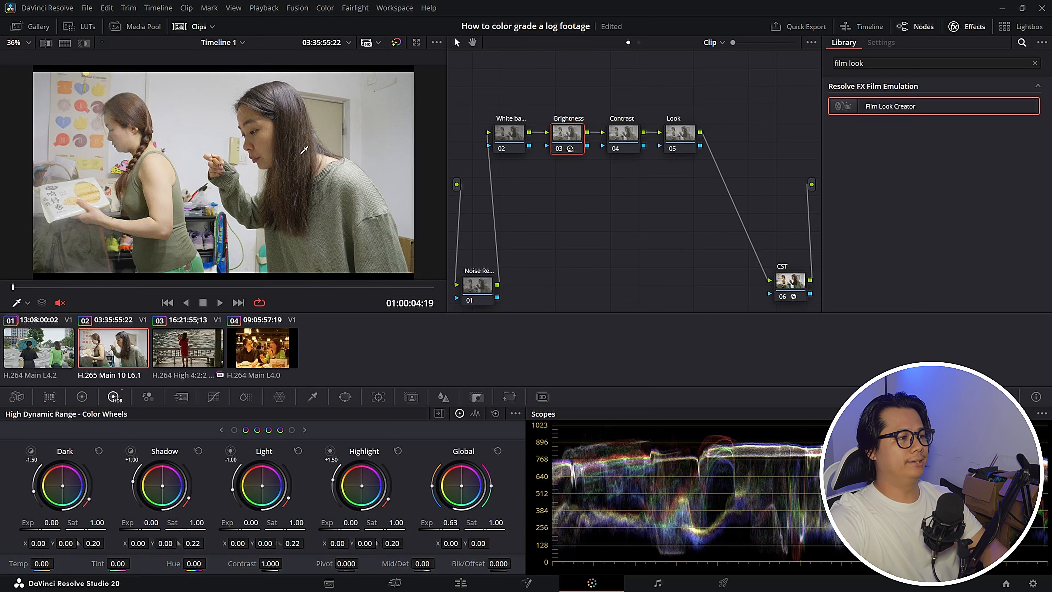
scroll(311, 155, "up", 7)
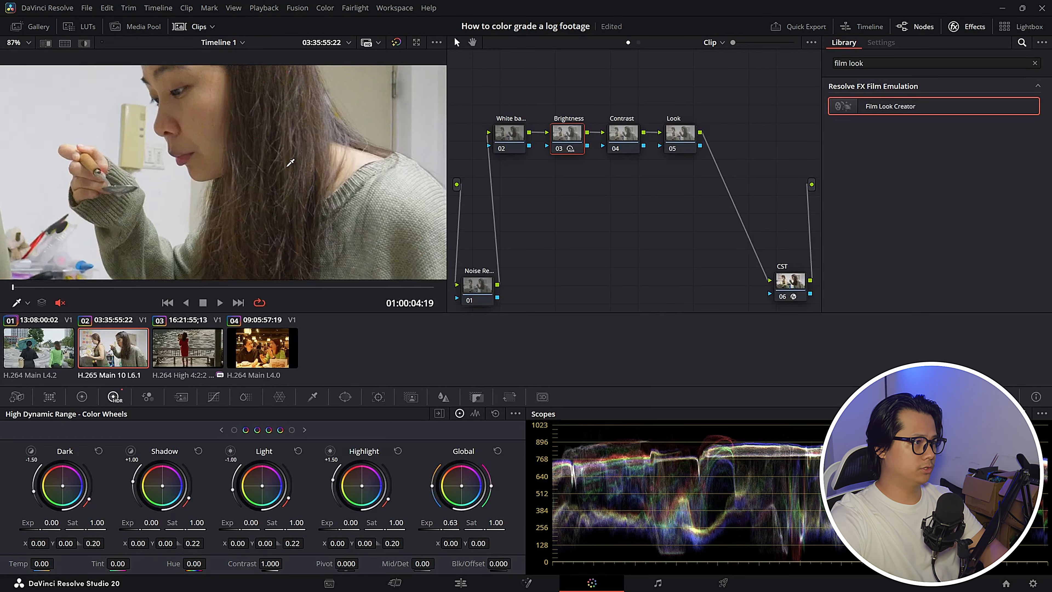
scroll(240, 155, "down", 3)
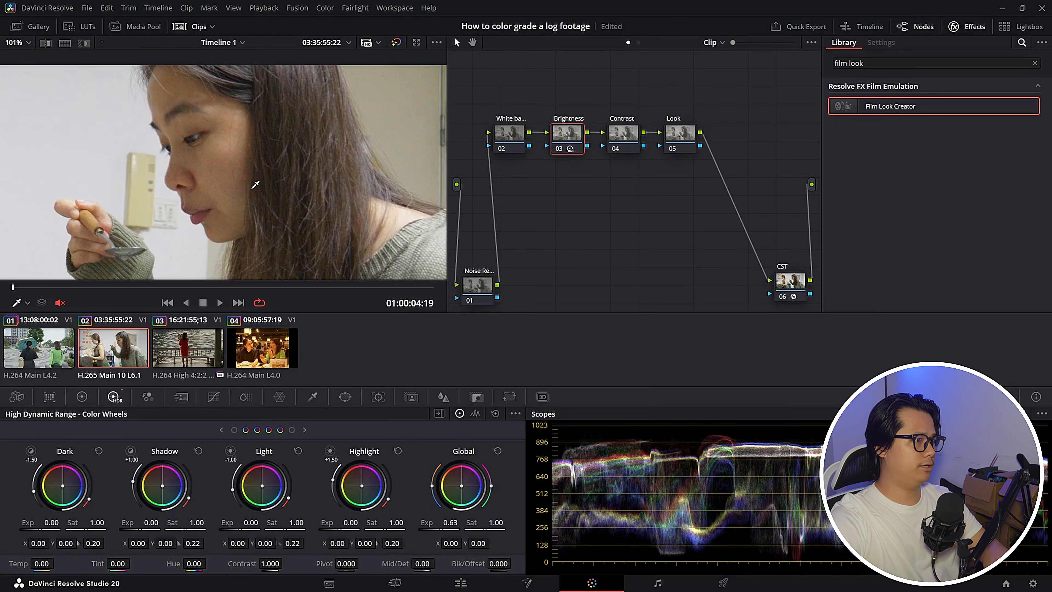
scroll(259, 206, "down", 5)
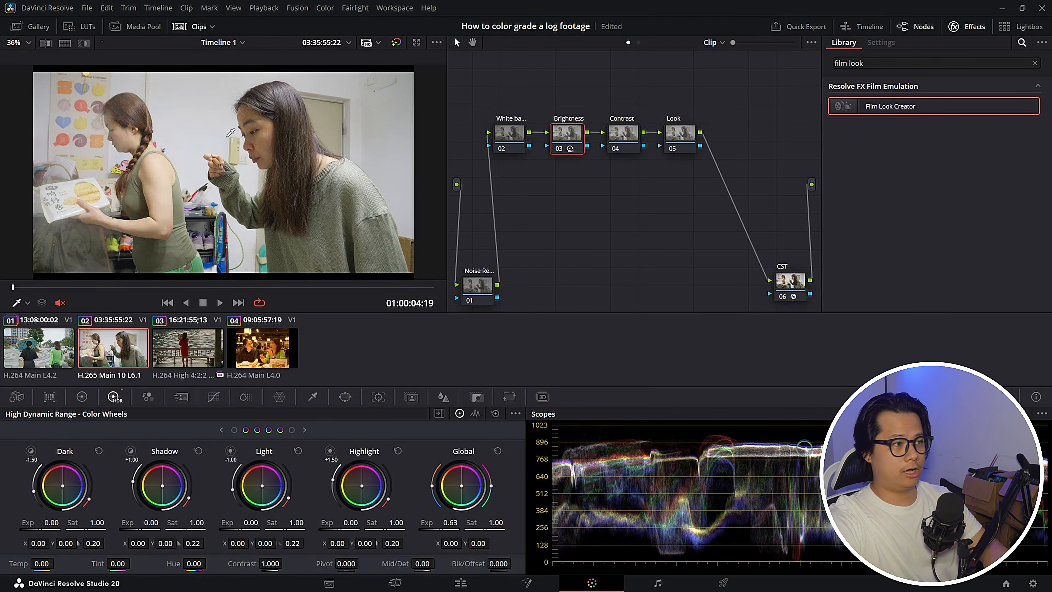
scroll(285, 178, "up", 5)
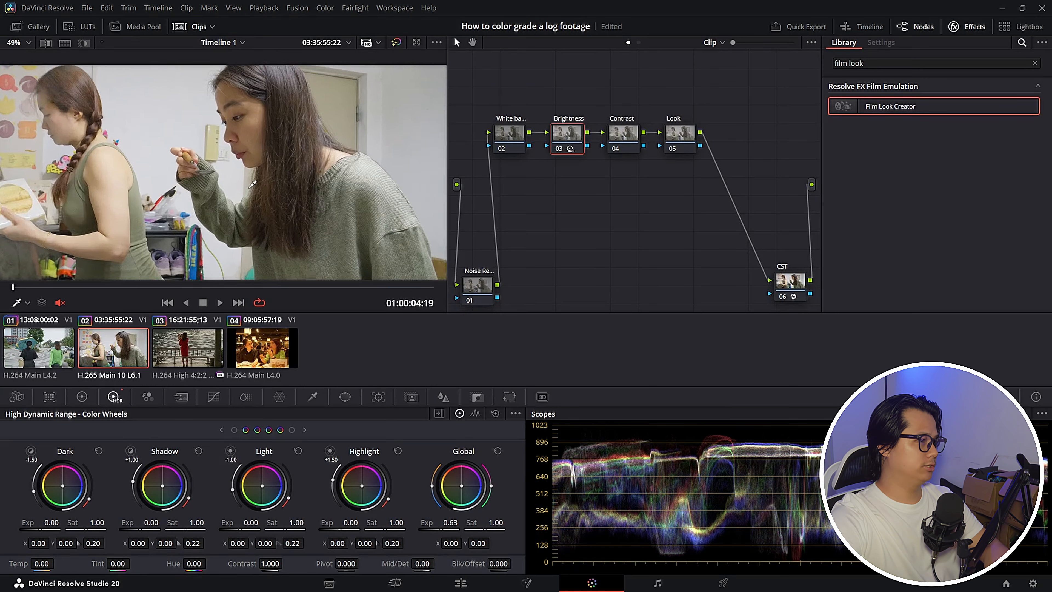
Step: On the second clip's Noise Reduction node, set Temporal NR to 1 frame with temporal Luma and Chroma thresholds of 5
scroll(240, 188, "up", 4)
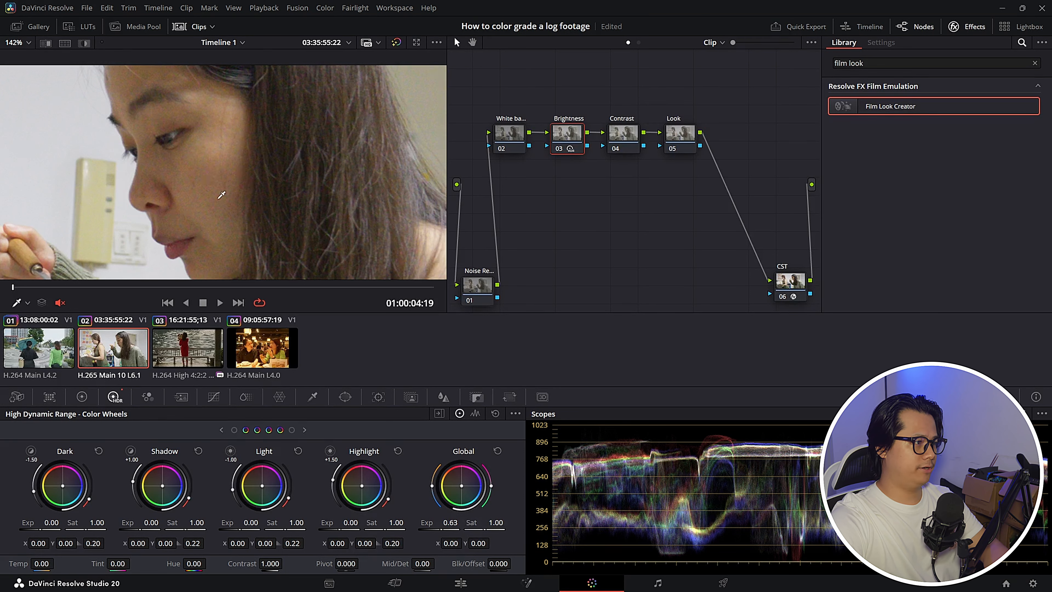
scroll(219, 180, "down", 2)
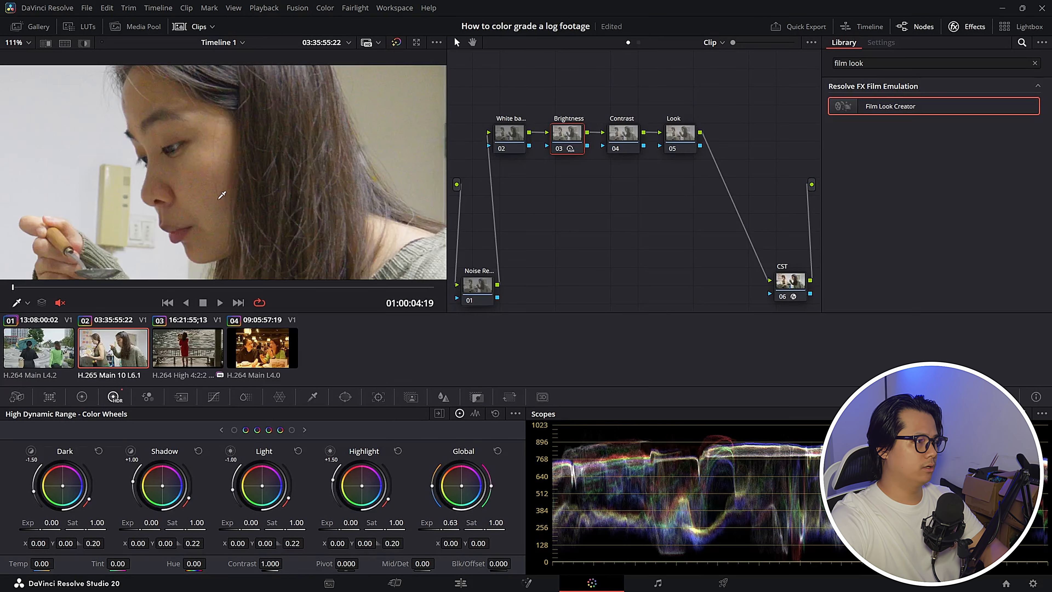
scroll(211, 195, "up", 3)
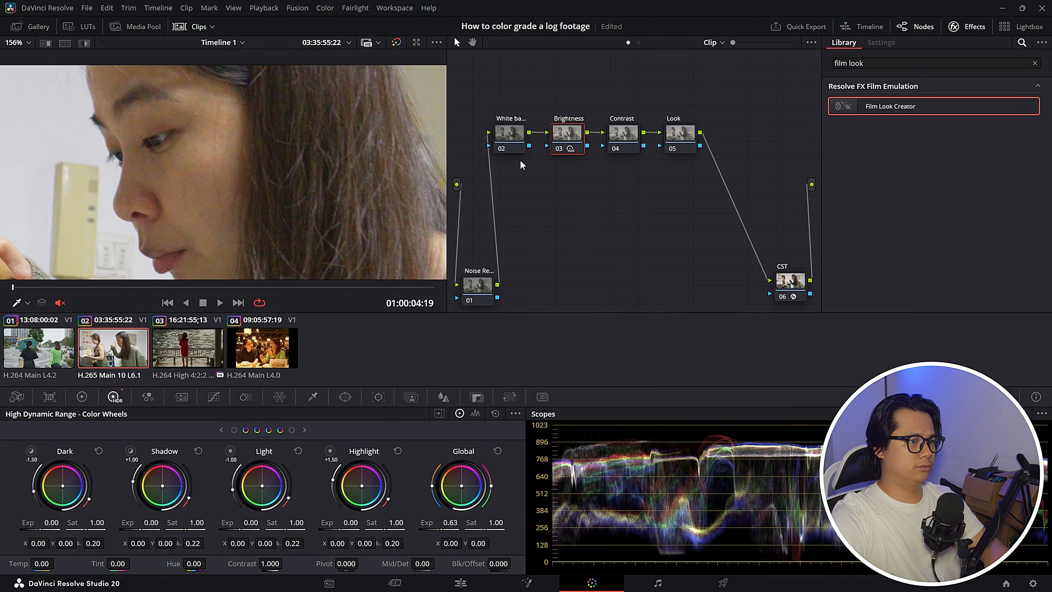
left_click(479, 286)
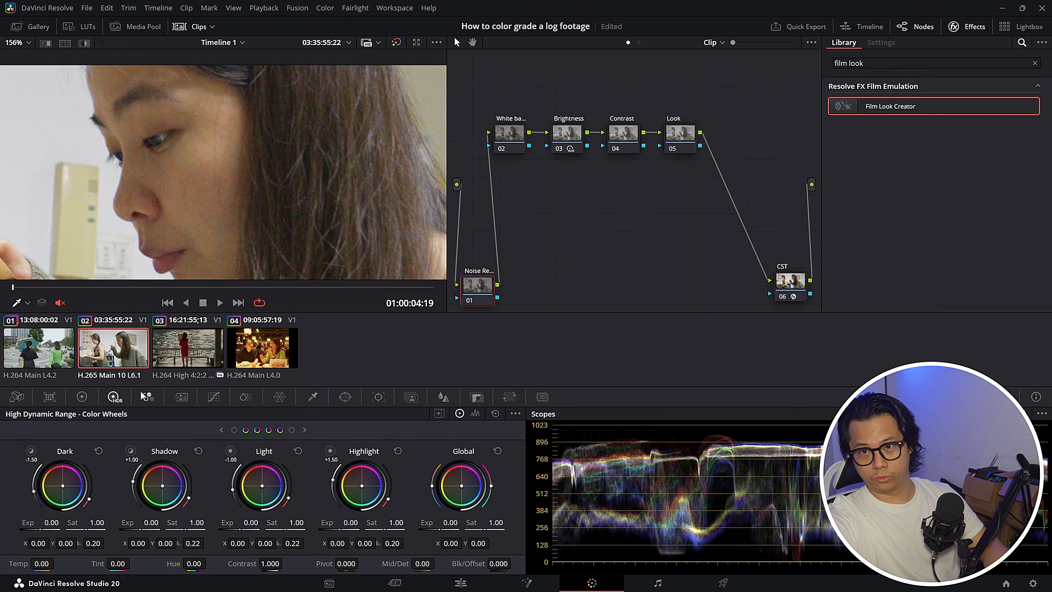
left_click(185, 399)
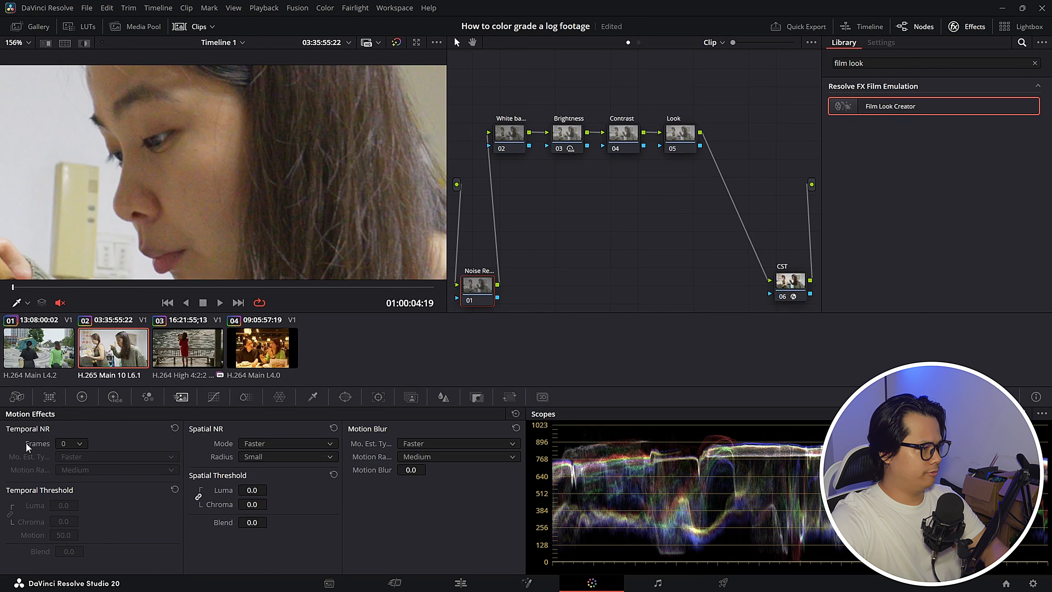
left_click(71, 444)
left_click(75, 464)
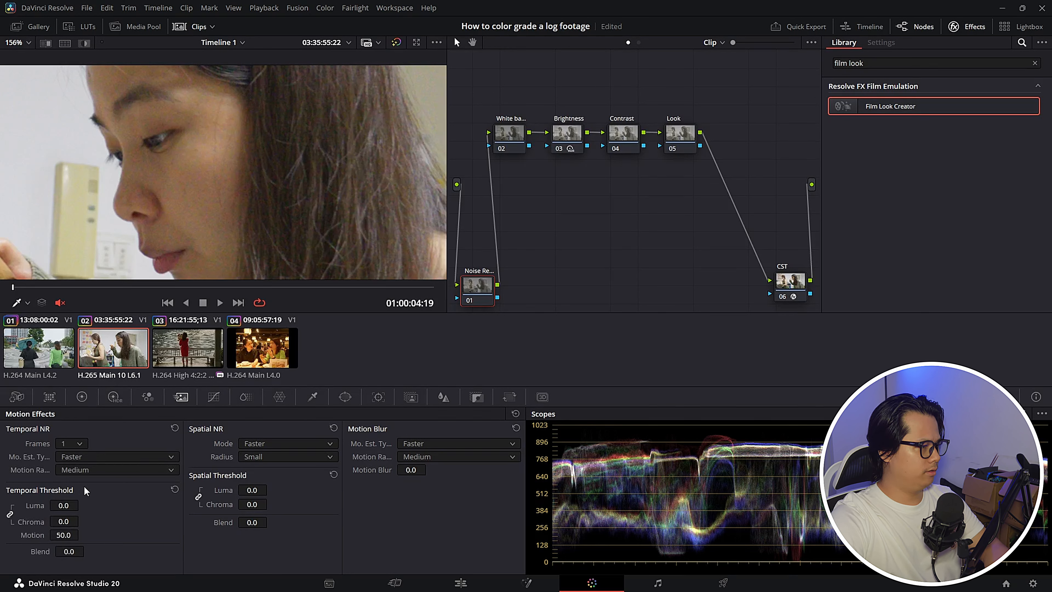
left_click(66, 505)
type("5")
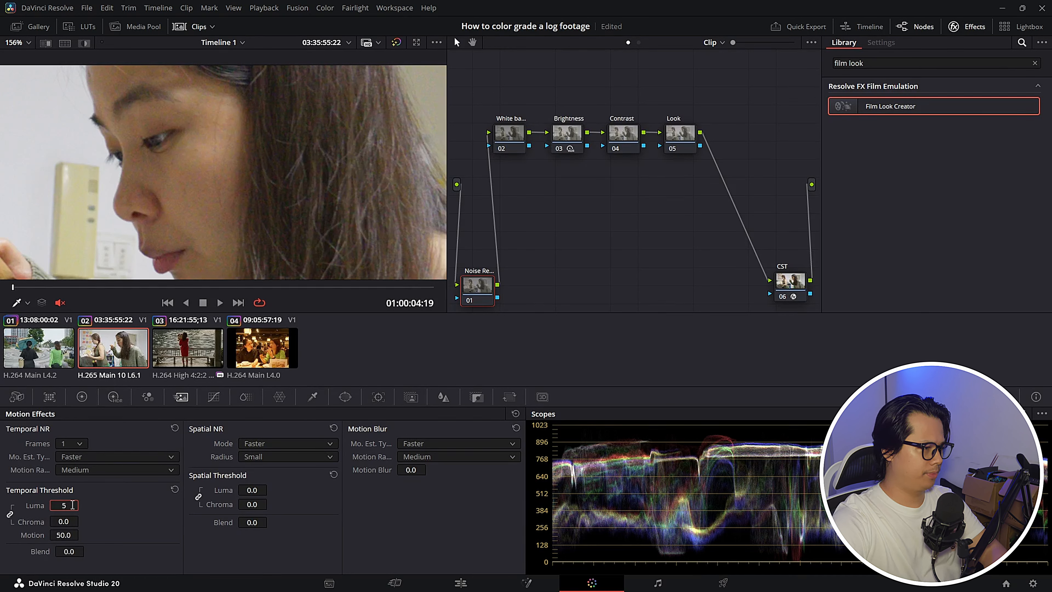
key("Return")
Step: Set the Noise Reduction node's Spatial NR Luma and Chroma thresholds to 5
left_click(252, 490)
type("5")
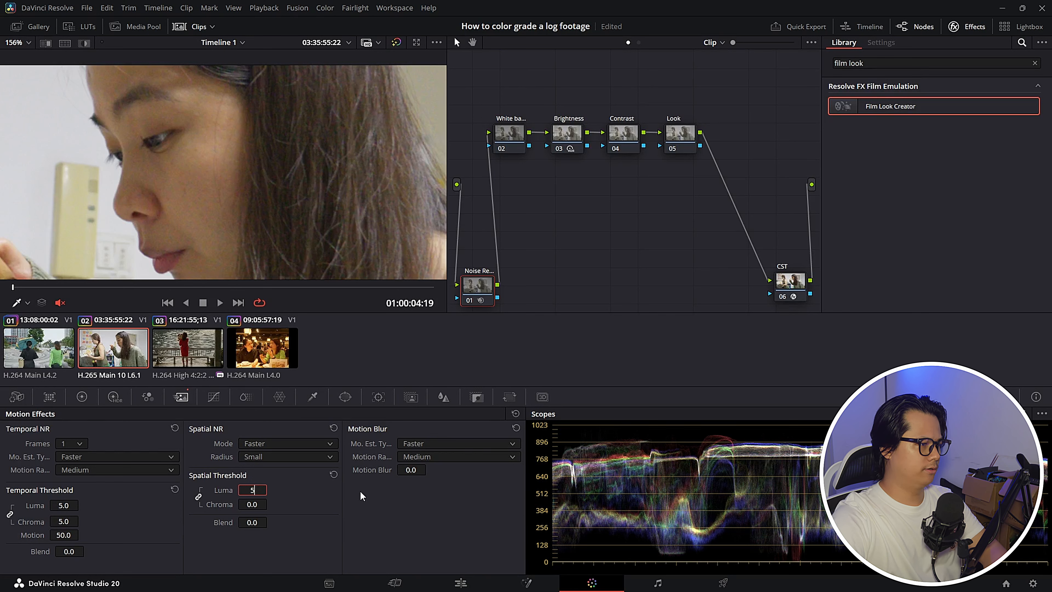
key("Return")
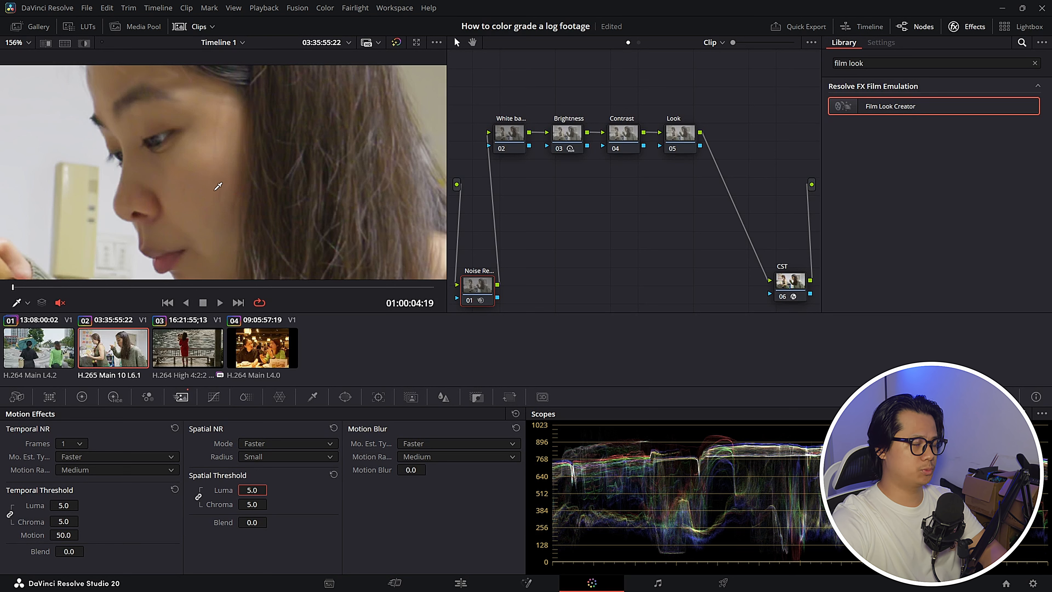
Step: Compare the woman's skin up close with the Noise Reduction node disabled and enabled
scroll(281, 194, "down", 1)
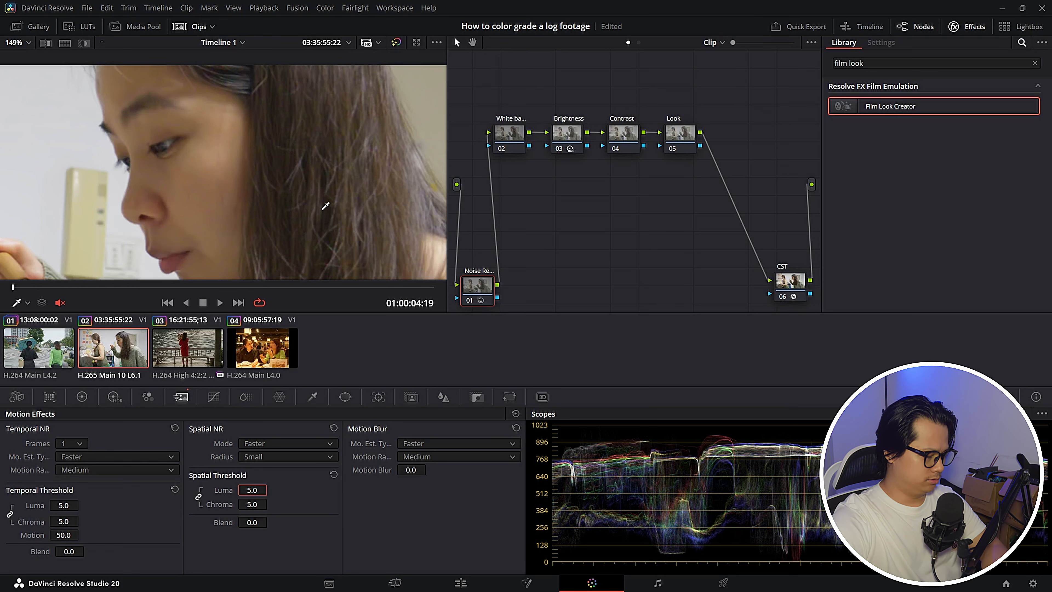
key("ctrl+d")
key("ctrl+d")
key("ctrl+d")
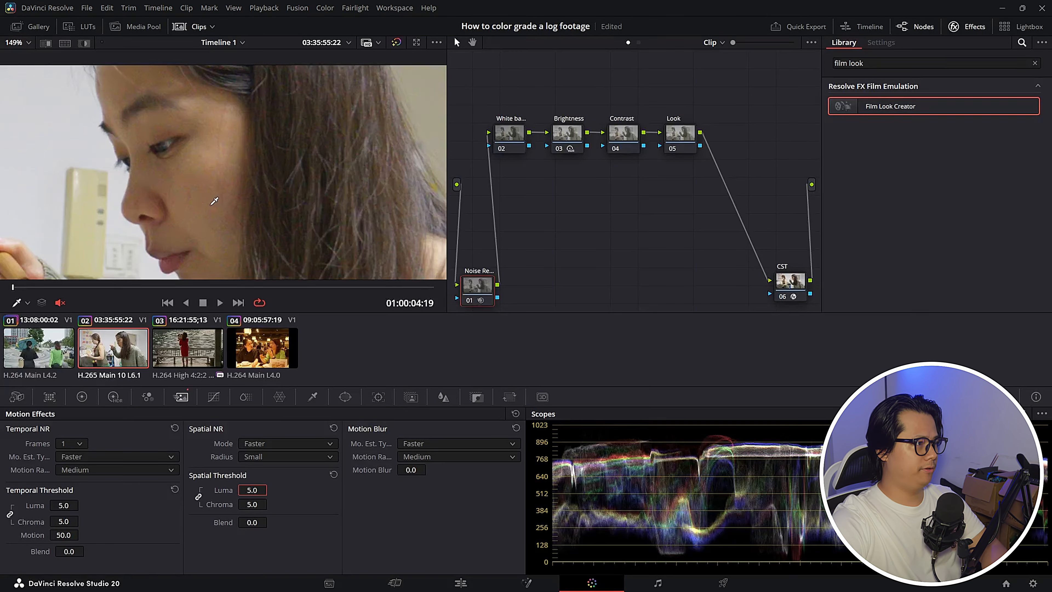
key("ctrl+d")
key("ctrl+d")
key("ctrl+d")
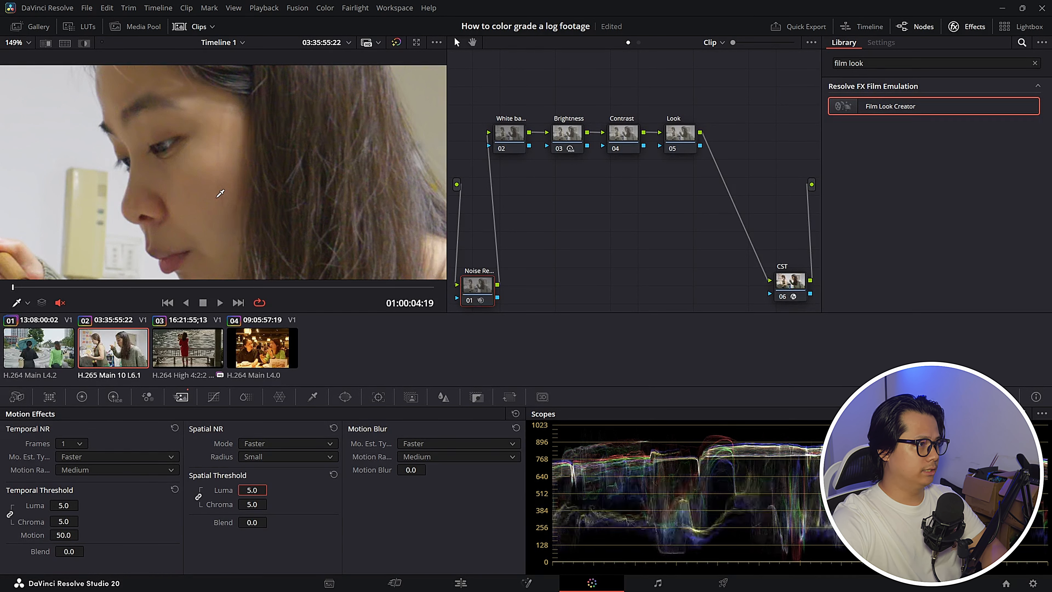
key("ctrl+d")
key("ctrl+d")
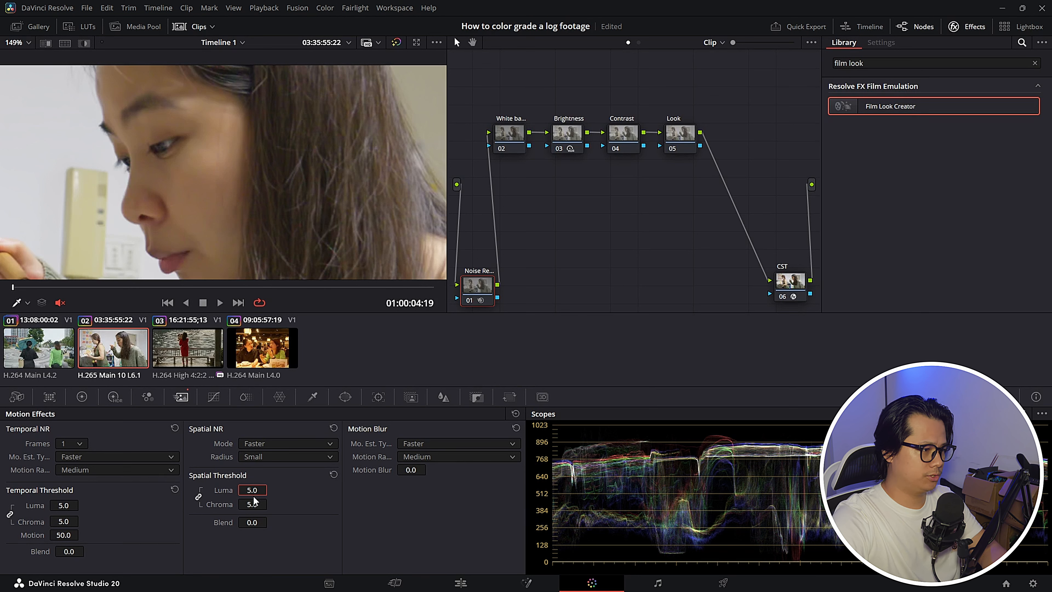
Step: Try spatial Luma and Chroma thresholds of 3 and 2 on the woman's skin and hair, then settle on 4
type("3")
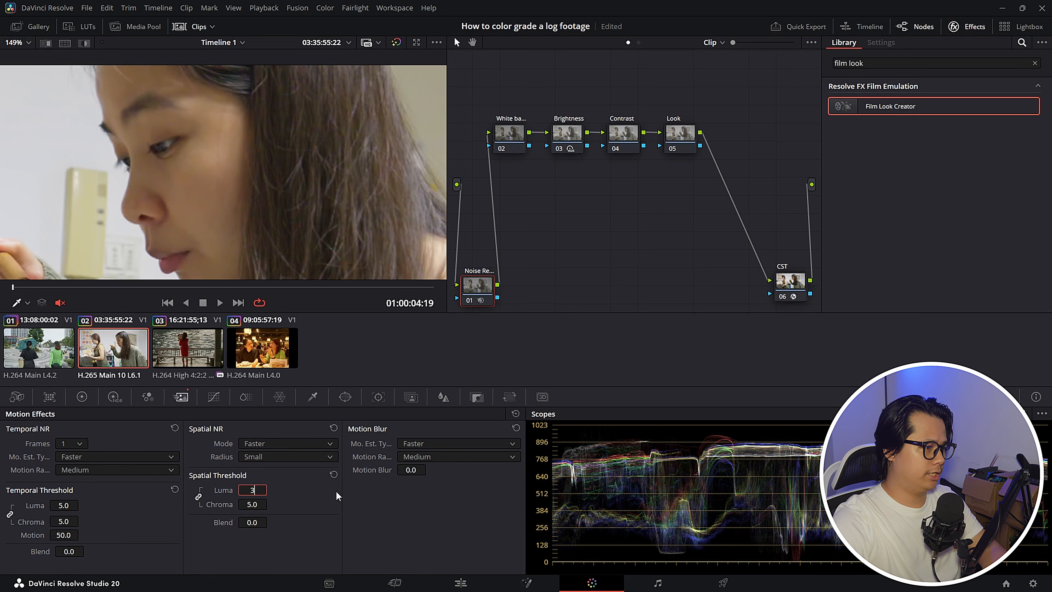
key("Return")
scroll(220, 172, "up", 5)
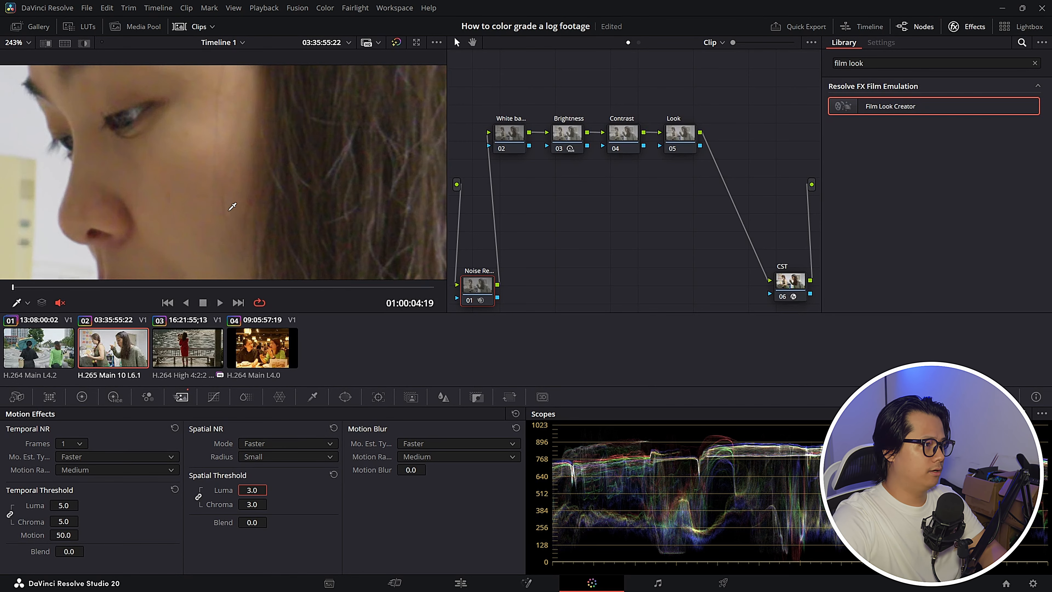
scroll(228, 202, "down", 1)
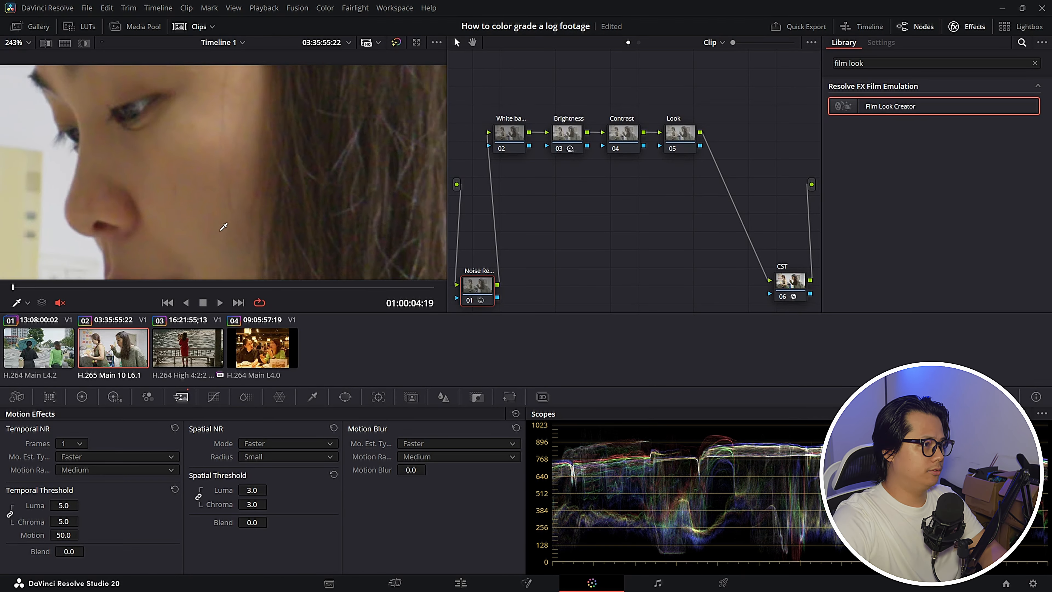
left_click(262, 492)
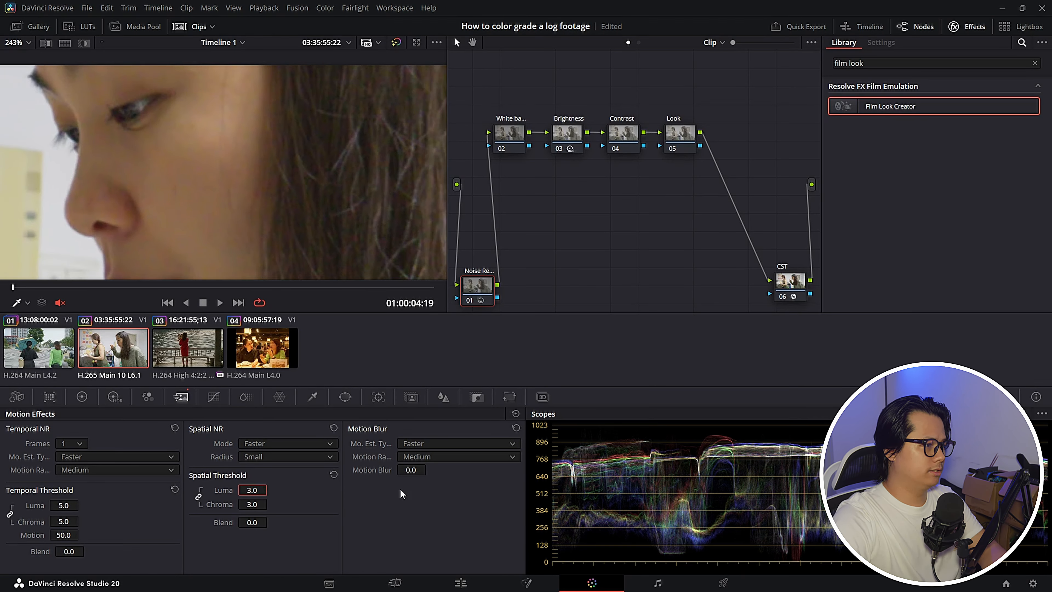
type("2")
key("Return")
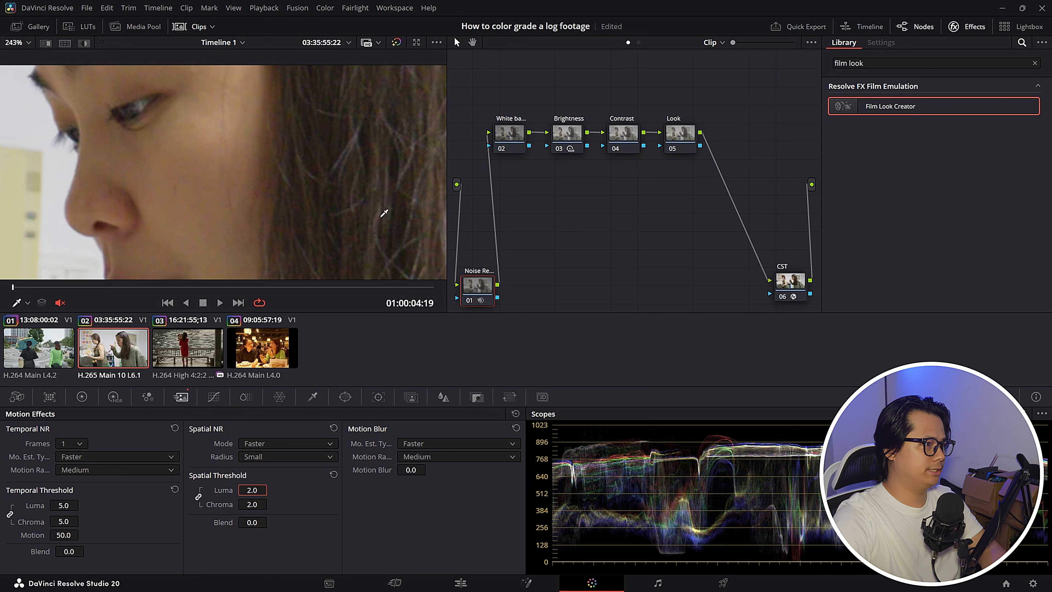
scroll(256, 490, "up", 10)
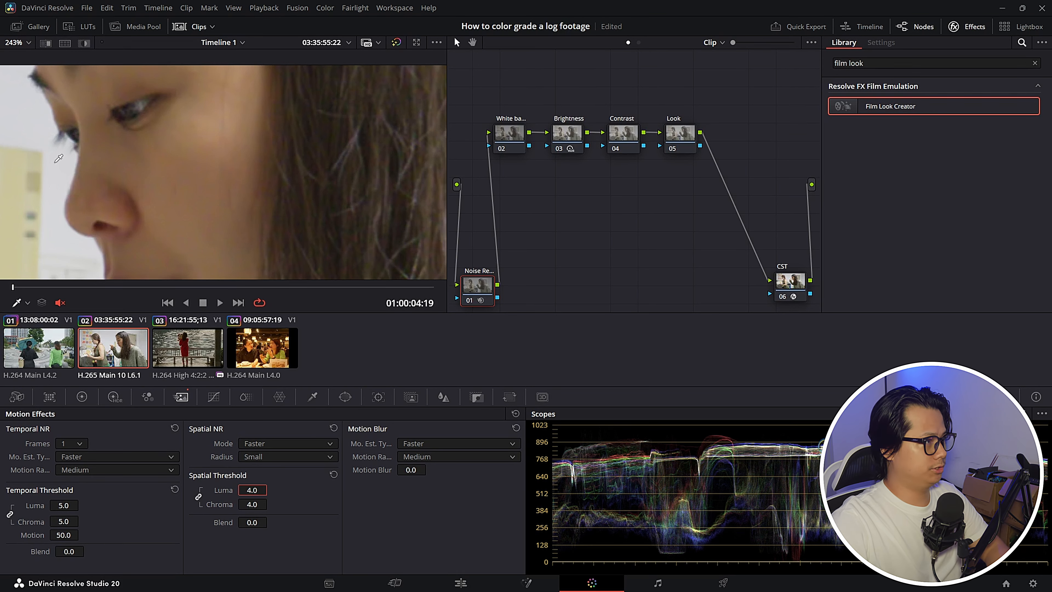
Step: Fit the whole frame in the viewer and play the second clip to check the noise reduction
left_click(26, 43)
left_click(25, 122)
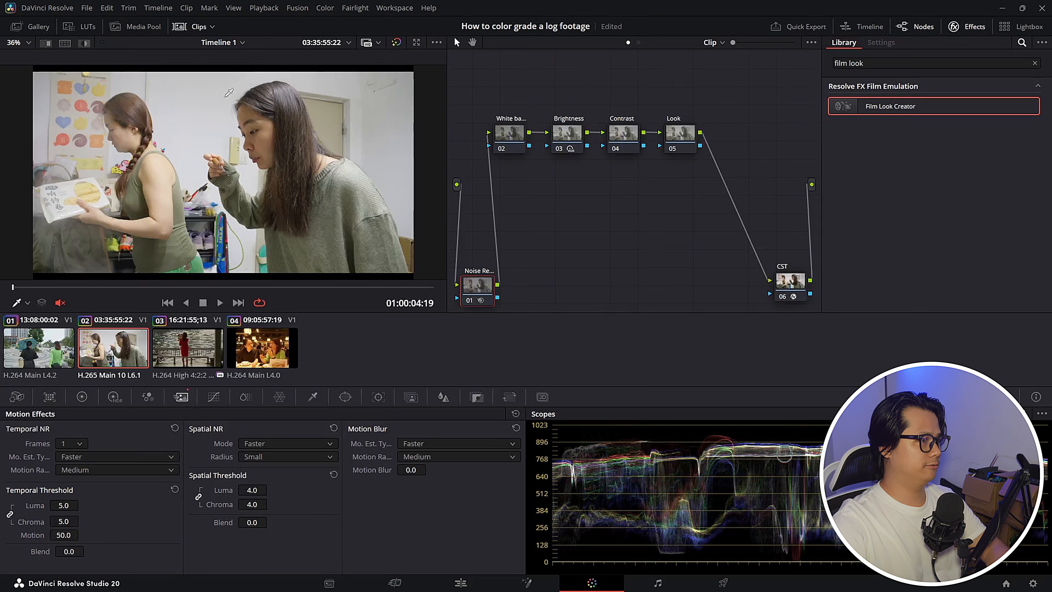
key("space")
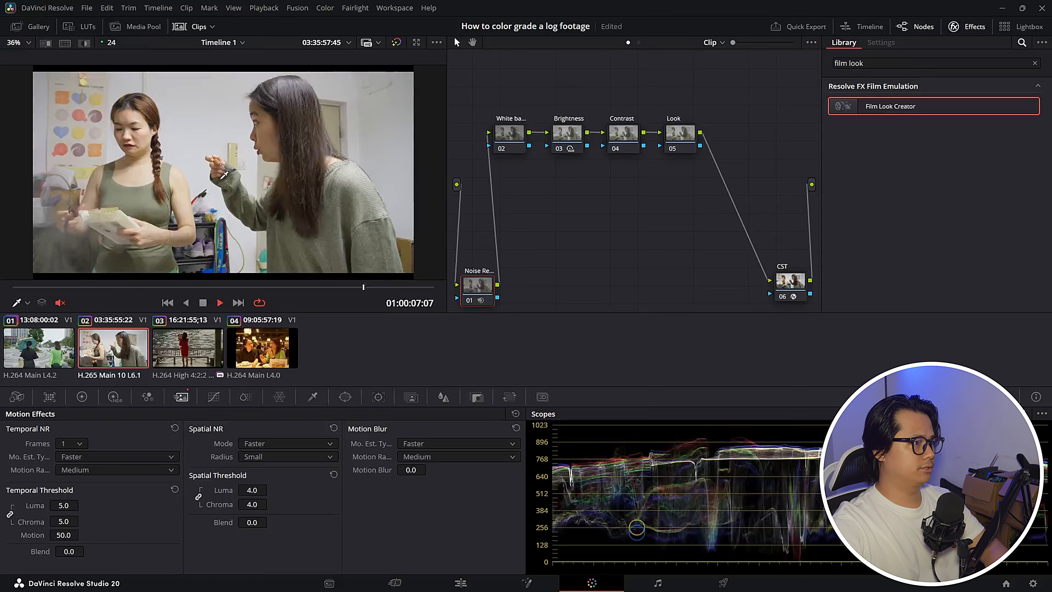
key("space")
Step: Raise the primaries contrast to 1.100 on the second clip's Contrast node
left_click(514, 126)
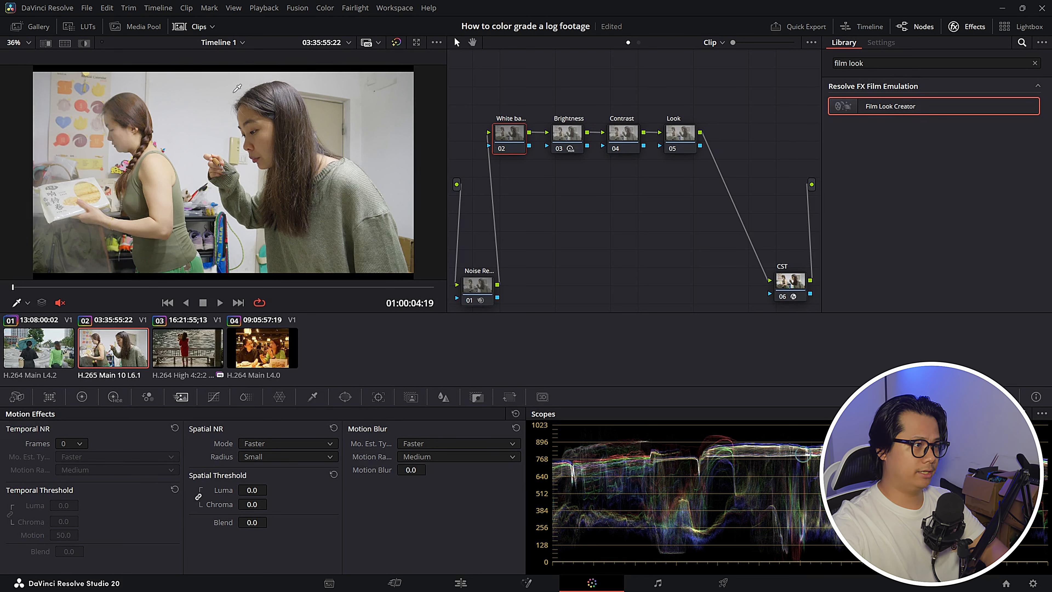
left_click(559, 125)
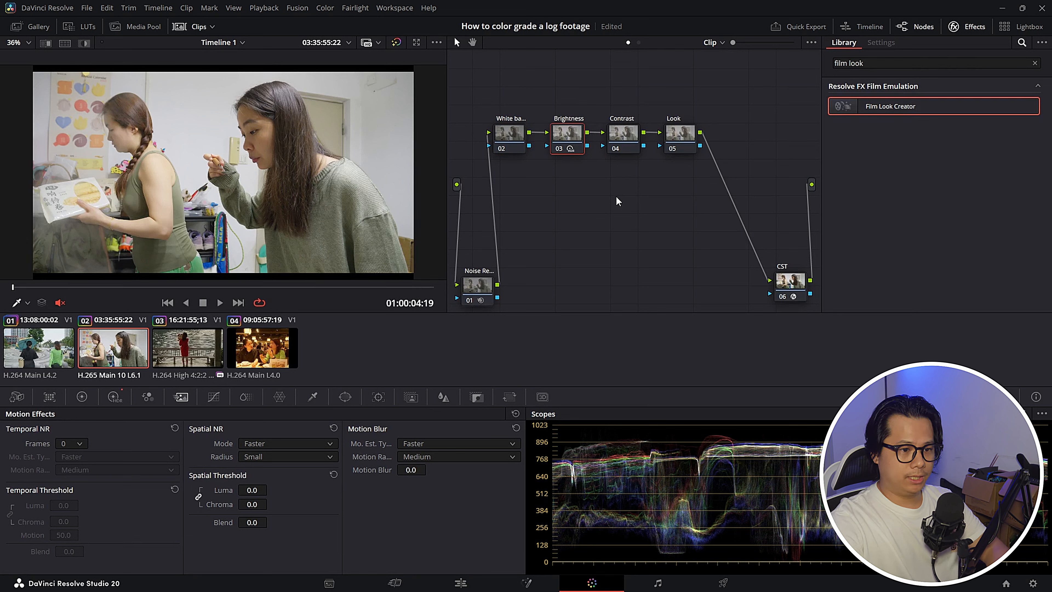
left_click(621, 137)
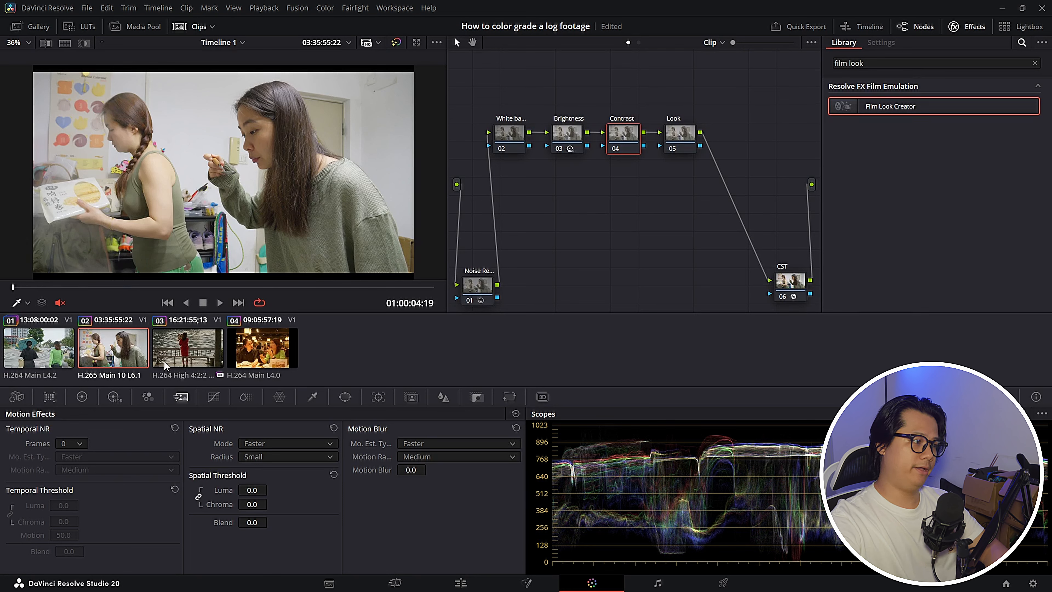
left_click(80, 397)
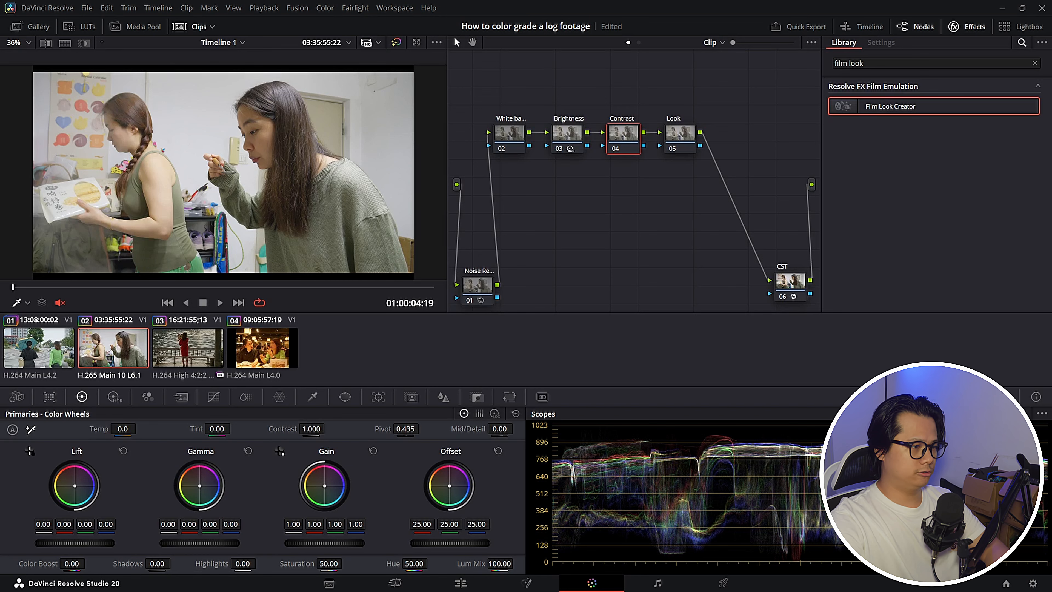
left_click_drag(311, 428, 329, 429)
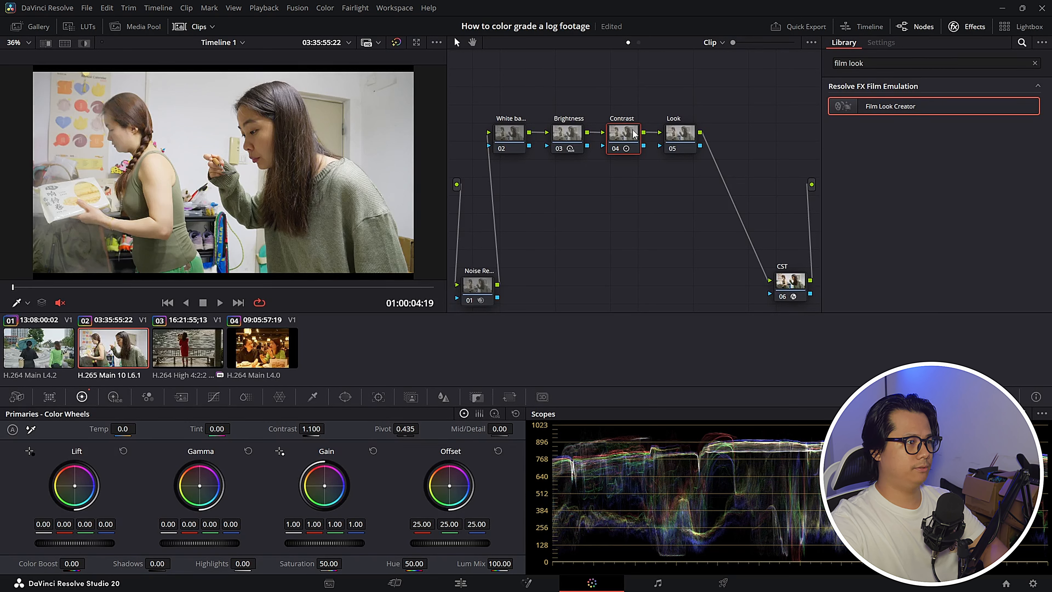
Step: Compare the second clip with its Contrast node disabled and enabled
key("ctrl+d")
key("ctrl+d")
key("ctrl+d")
key("ctrl+d")
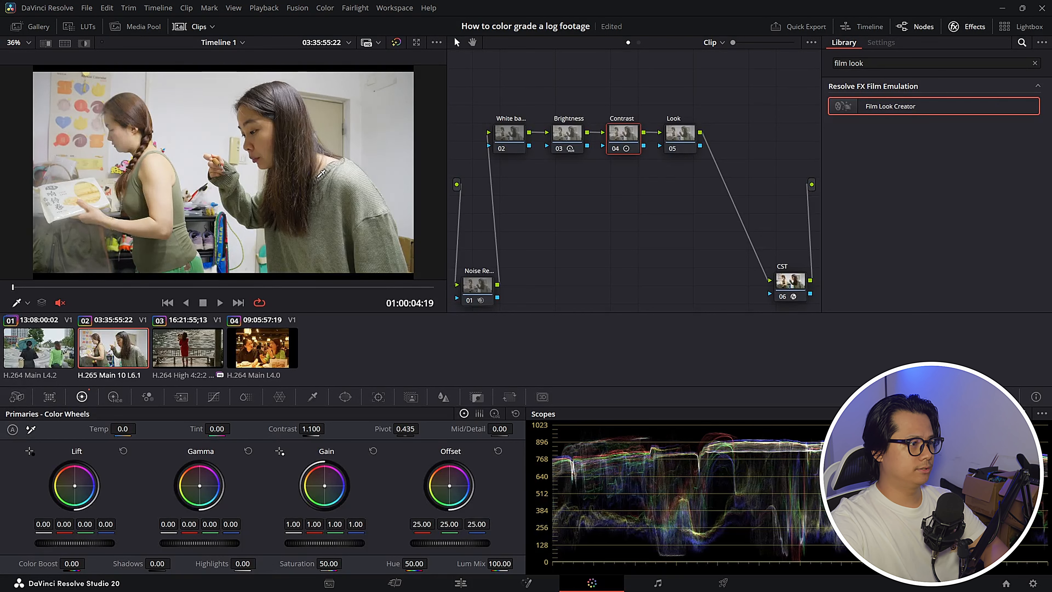
key("ctrl+d")
key("ctrl+d")
key("ctrl+d")
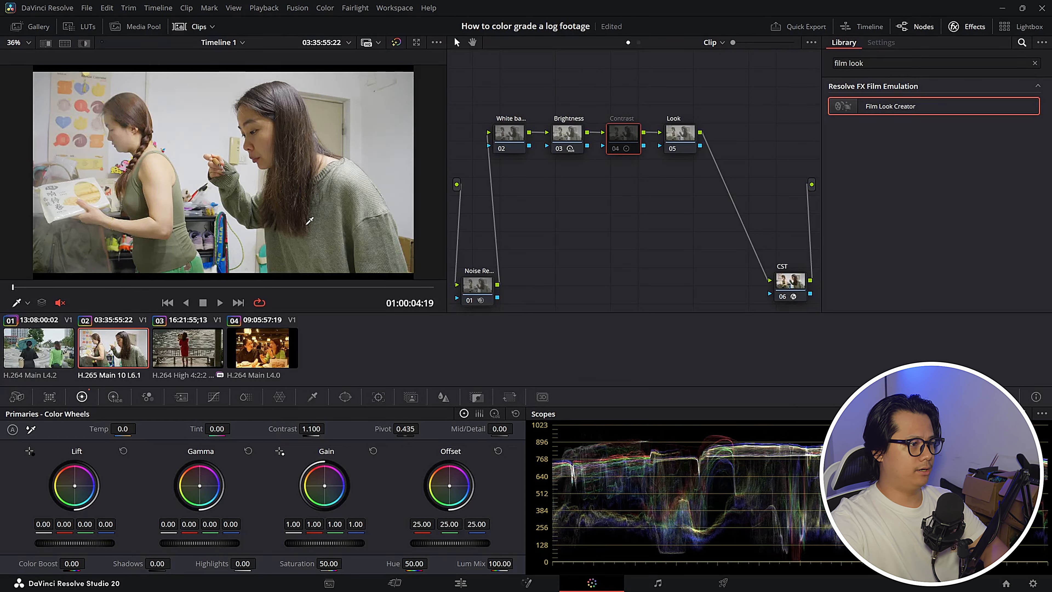
key("ctrl+d")
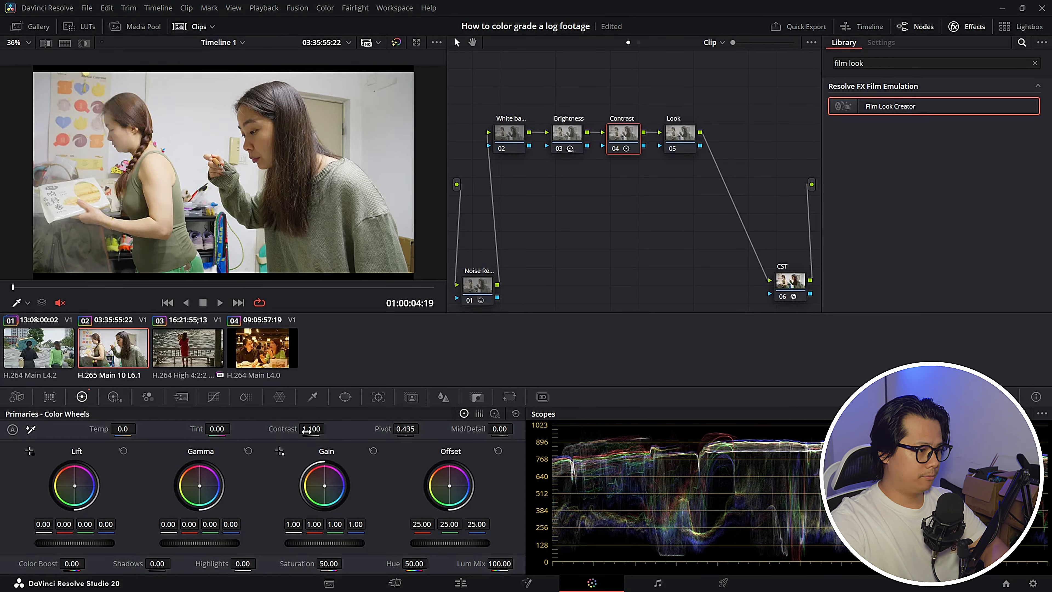
Step: Raise the Contrast node's contrast to 1.150 and compare the image with the node disabled and enabled
left_click_drag(308, 429, 317, 429)
key("ctrl+d")
key("ctrl+d")
key("ctrl+d")
key("ctrl+d")
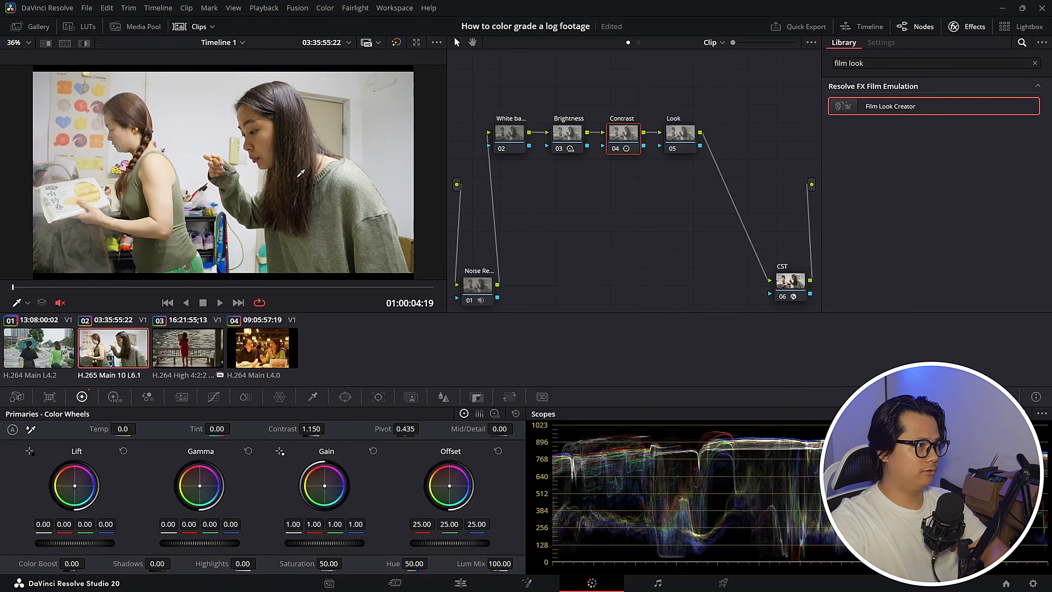
key("ctrl+d")
key("ctrl+d")
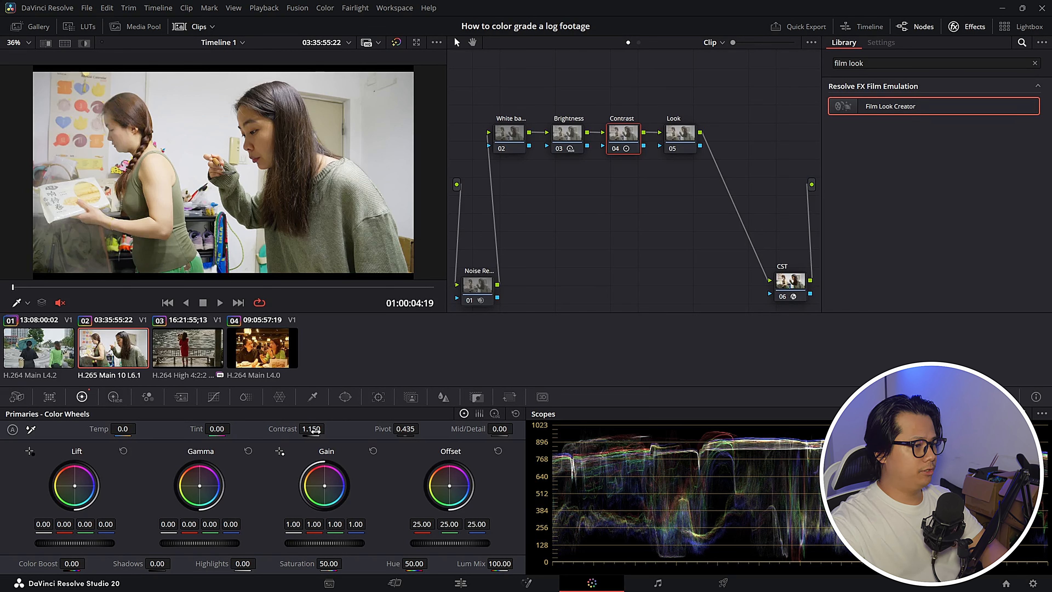
Step: Lower the Contrast node's primaries contrast to 0.812
left_click_drag(317, 429, 324, 428)
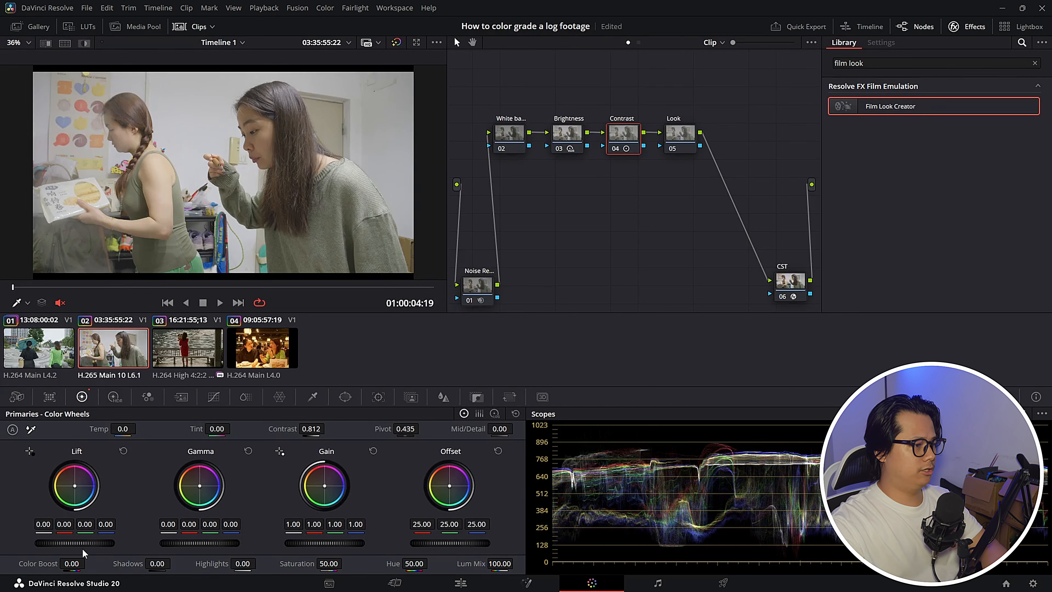
Step: Try raising the Contrast node's saturation to 66.40, and reset it to the default
left_click_drag(323, 563, 345, 563)
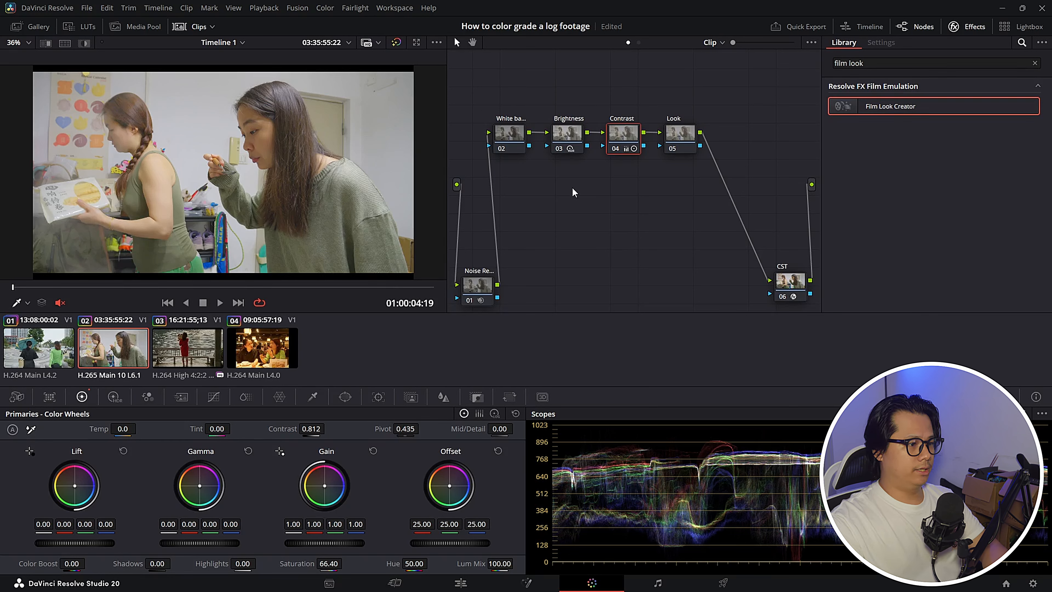
double_click(303, 563)
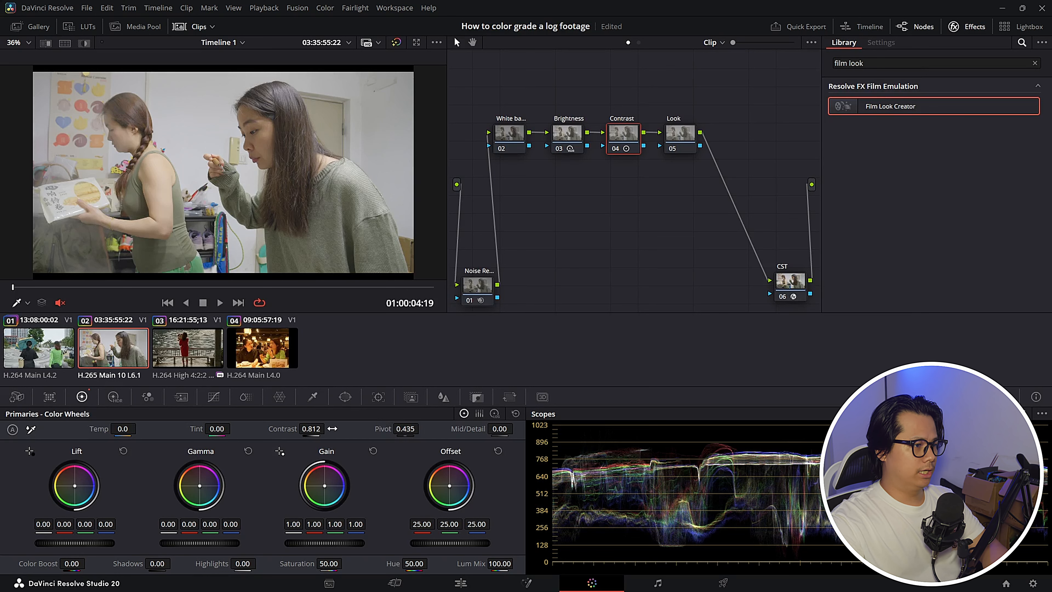
Step: Set the Contrast node's contrast to 1.112 and pivot to 0.569, and compare the image with the node off and on
left_click_drag(328, 428, 330, 442)
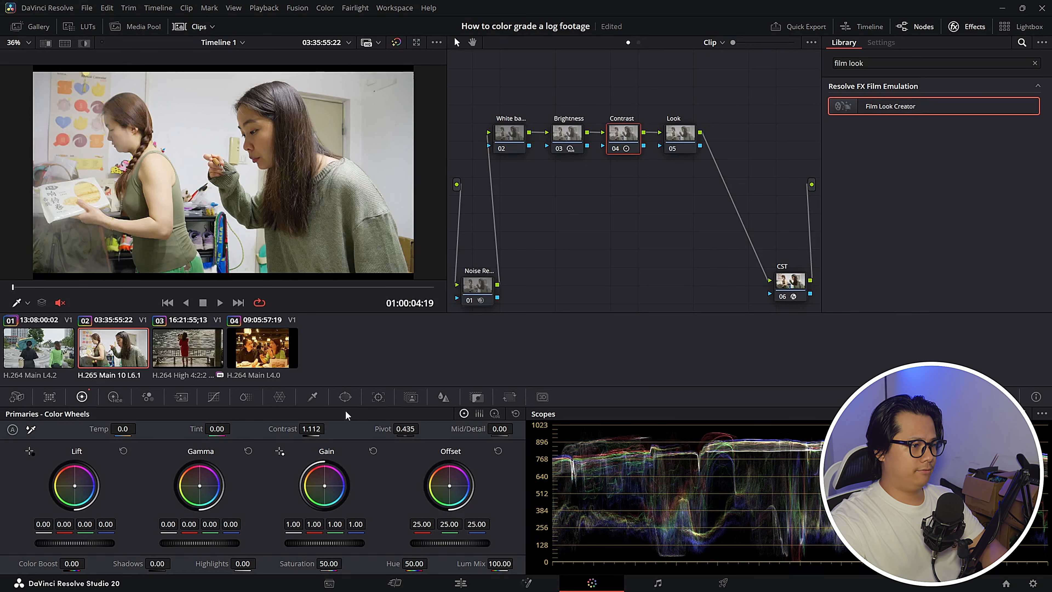
left_click_drag(405, 428, 405, 428)
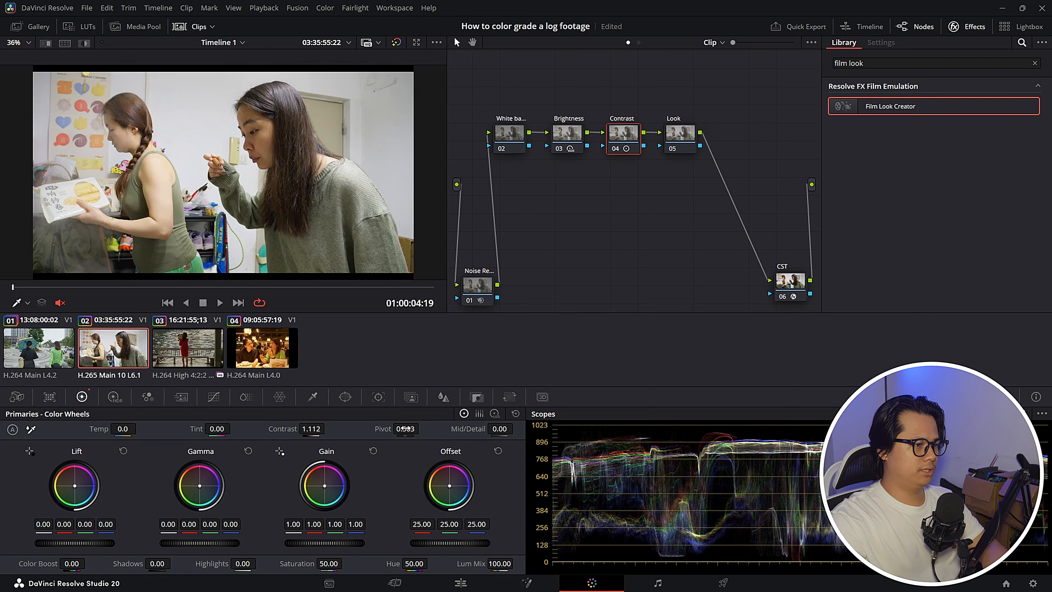
left_click_drag(405, 428, 430, 428)
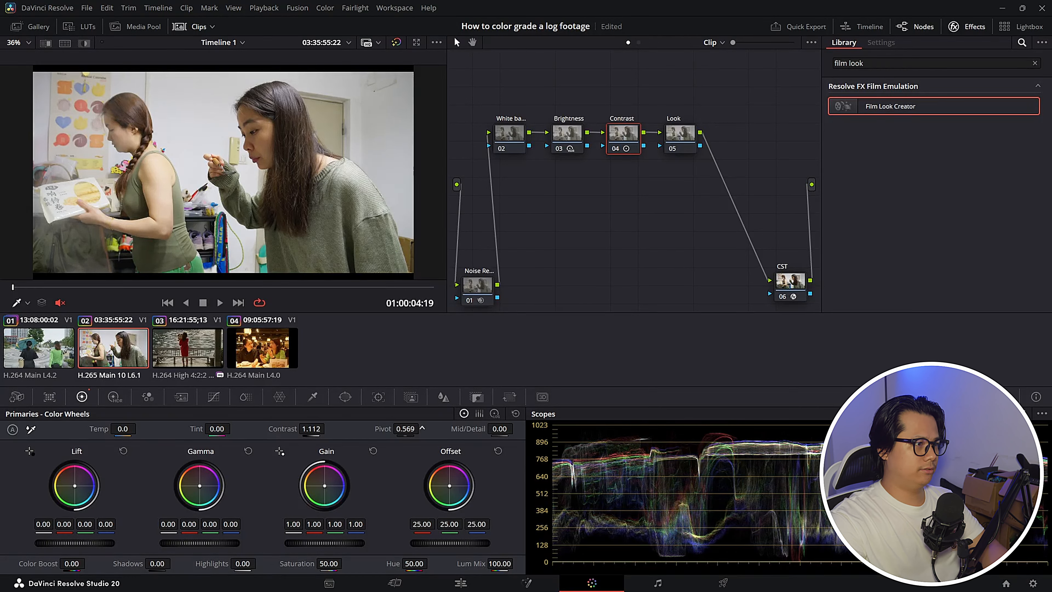
key("ctrl+d")
key("ctrl+d")
key("ctrl+d")
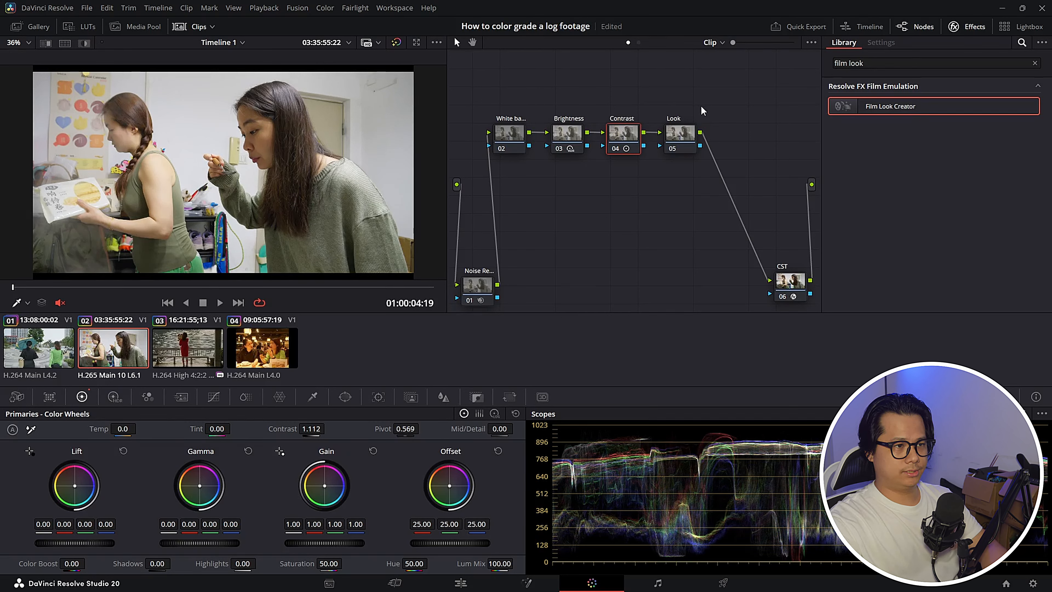
Step: Tint the shadows cooler on the Look node by setting Lift to red -0.02, green -0.01 and blue 0.02
left_click(687, 135)
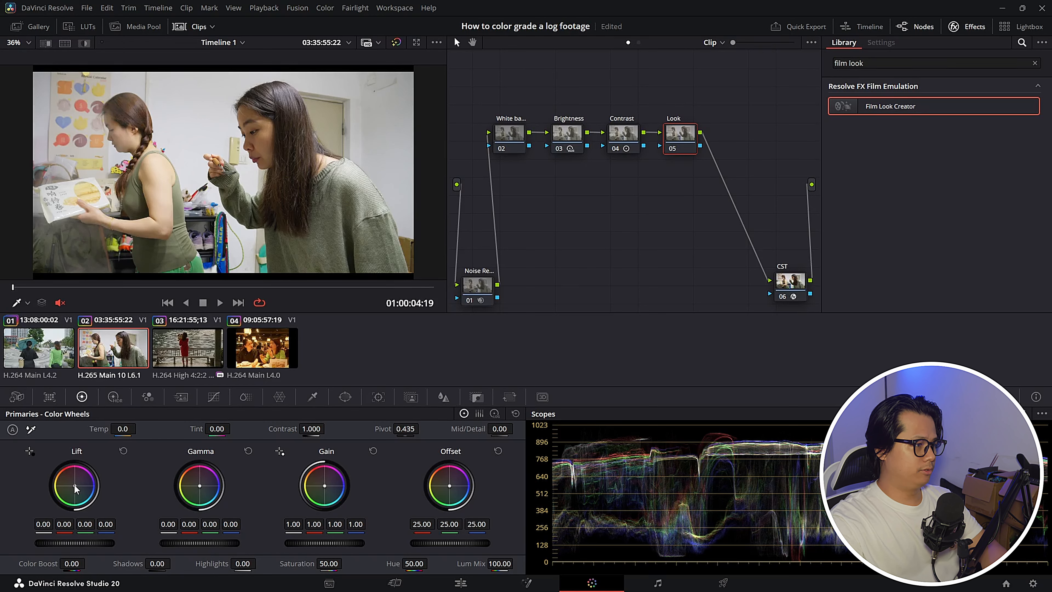
left_click_drag(76, 489, 75, 491)
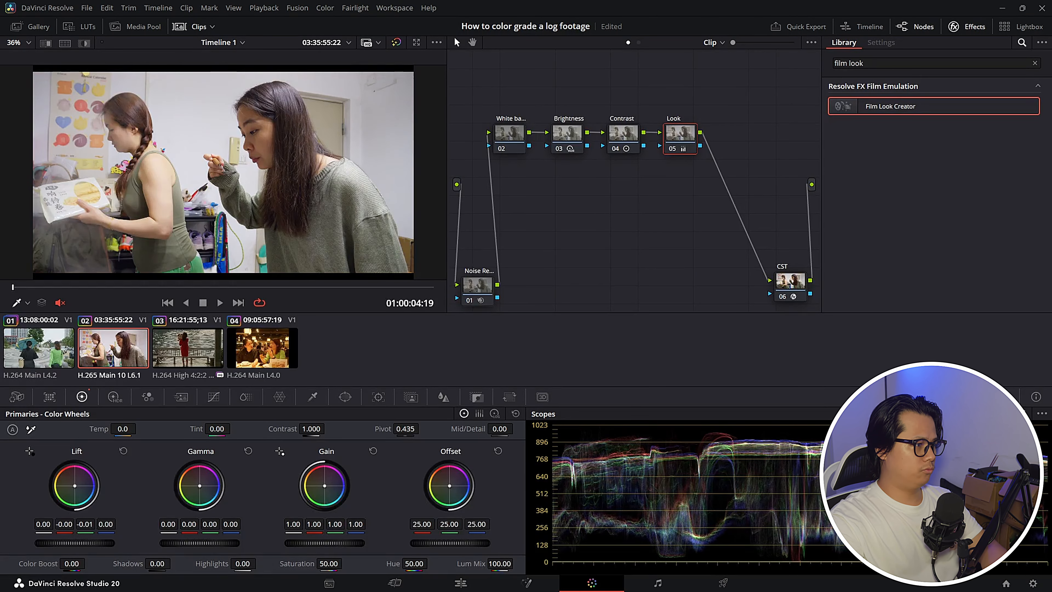
left_click_drag(74, 485, 76, 486)
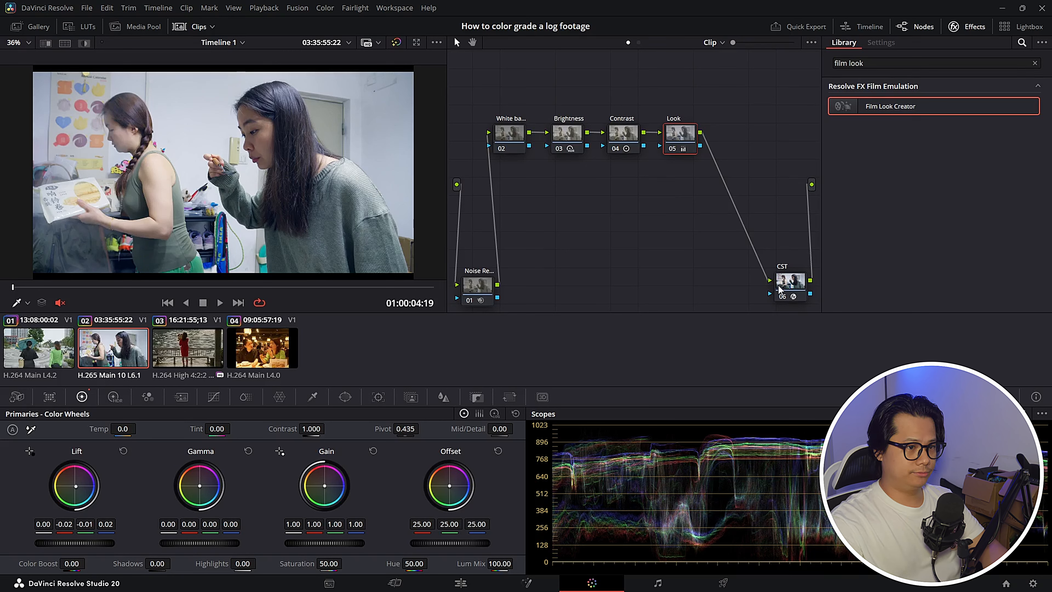
Step: Make room beside the CST node, add a serial node after it, and apply the Film Look Creator effect to the new node
left_click_drag(779, 290, 710, 283)
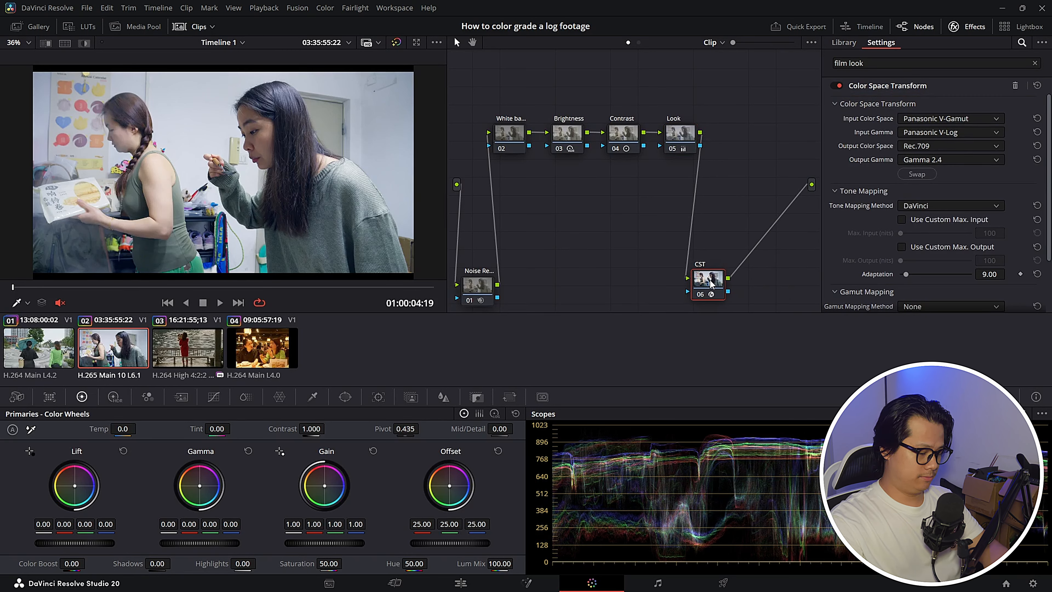
key("alt+s")
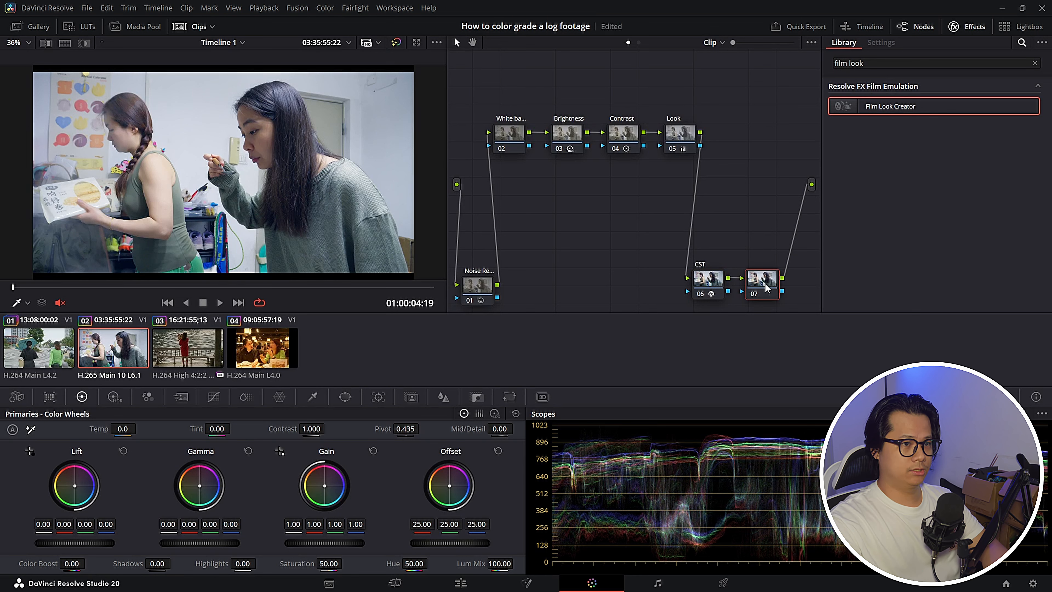
left_click_drag(915, 107, 765, 279)
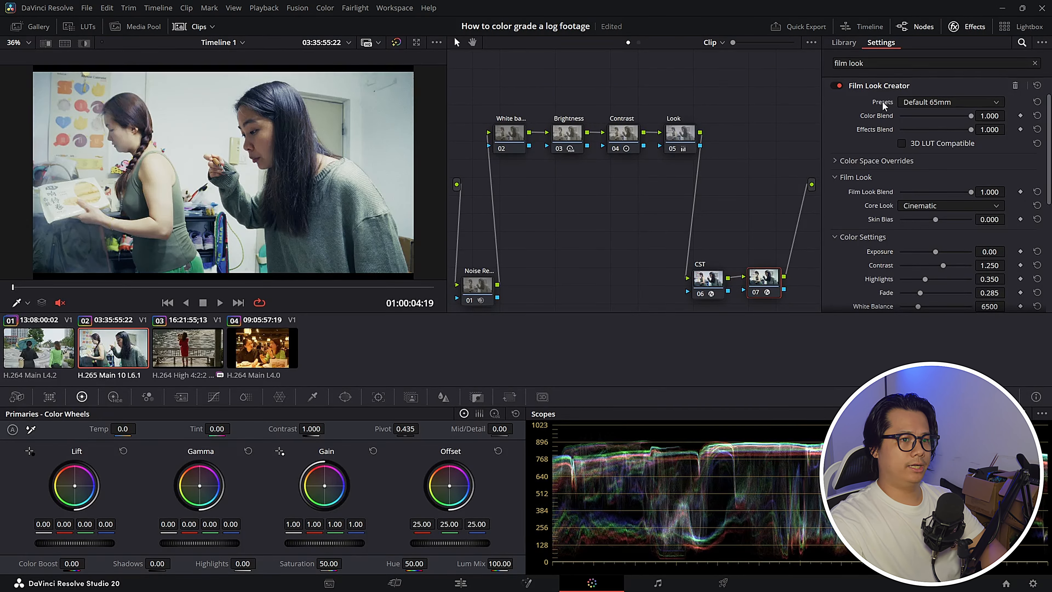
Step: Try the Default 35mm film look preset with Color Blend 0.512 and Effects Blend 0.535, and compare with the node off
left_click(923, 103)
left_click(940, 128)
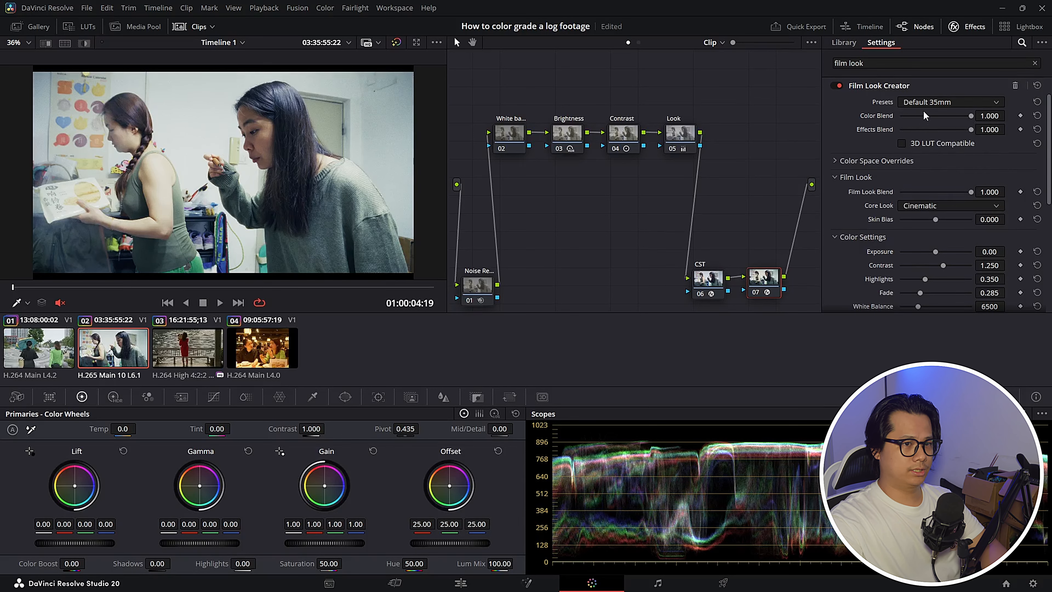
left_click_drag(970, 116, 939, 131)
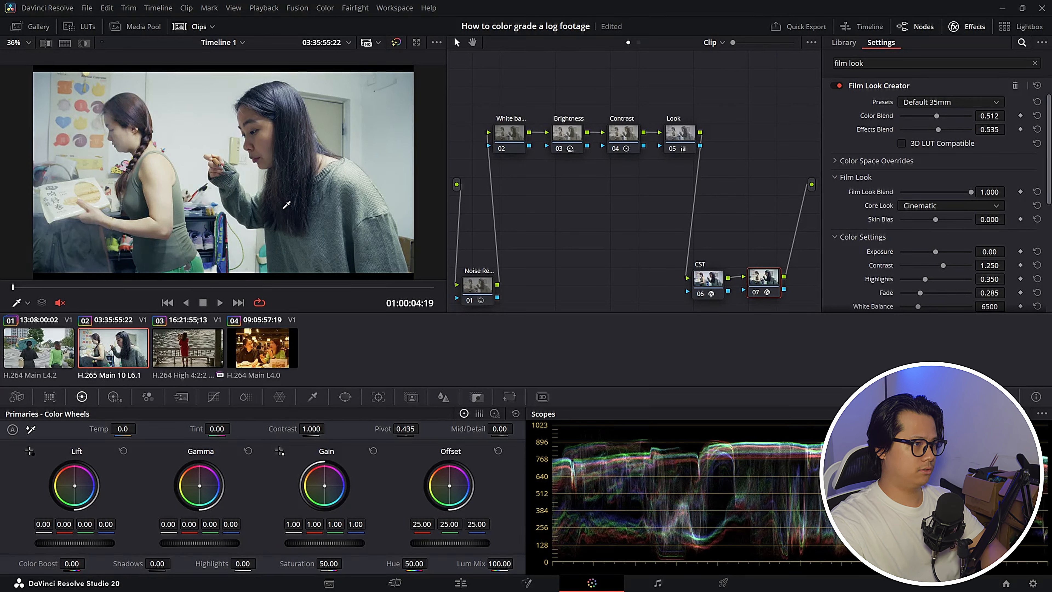
key("ctrl+d")
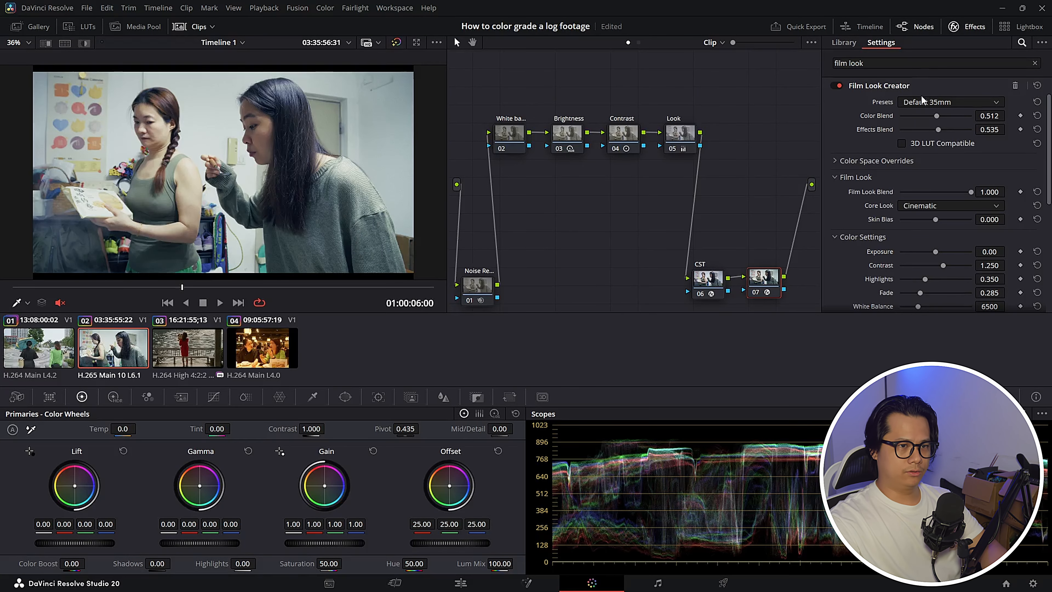
Step: Use the Cinematic film look preset with Color Blend and Effects Blend at 0.349 and Film Look Blend at 0.512
left_click(923, 102)
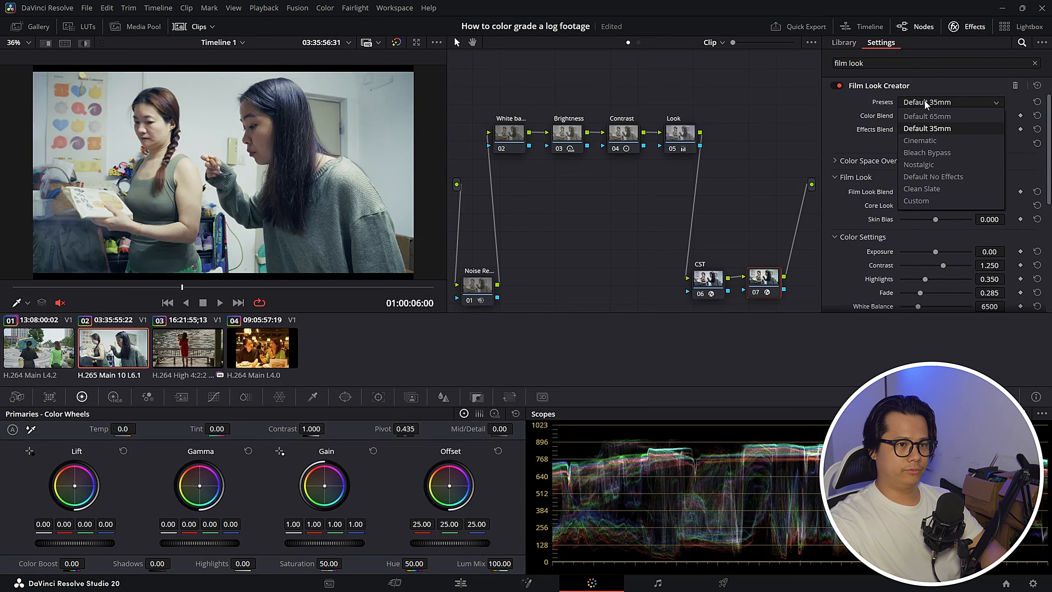
left_click(940, 137)
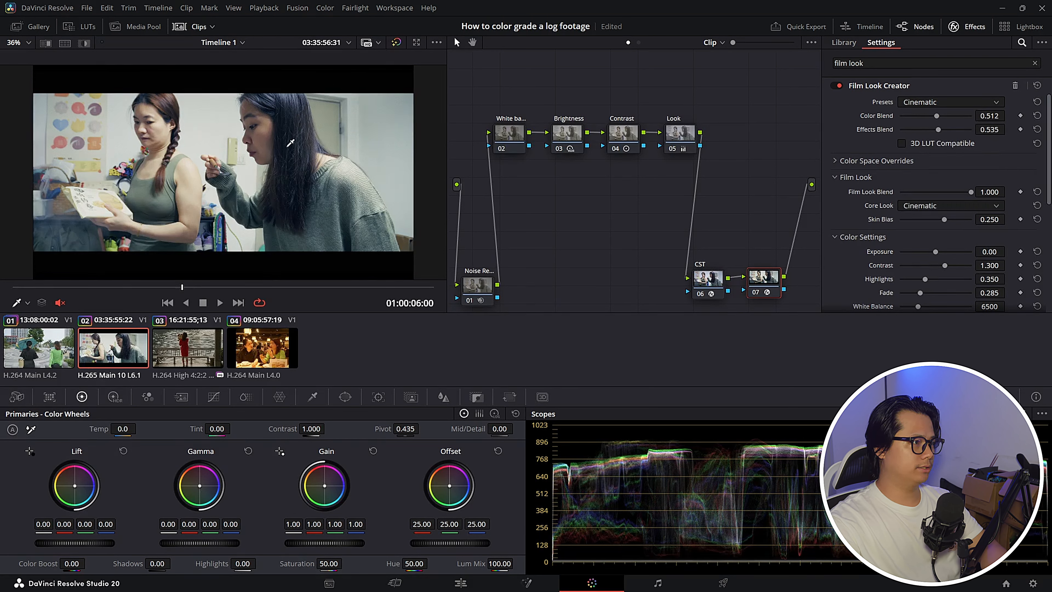
left_click_drag(936, 117, 925, 130)
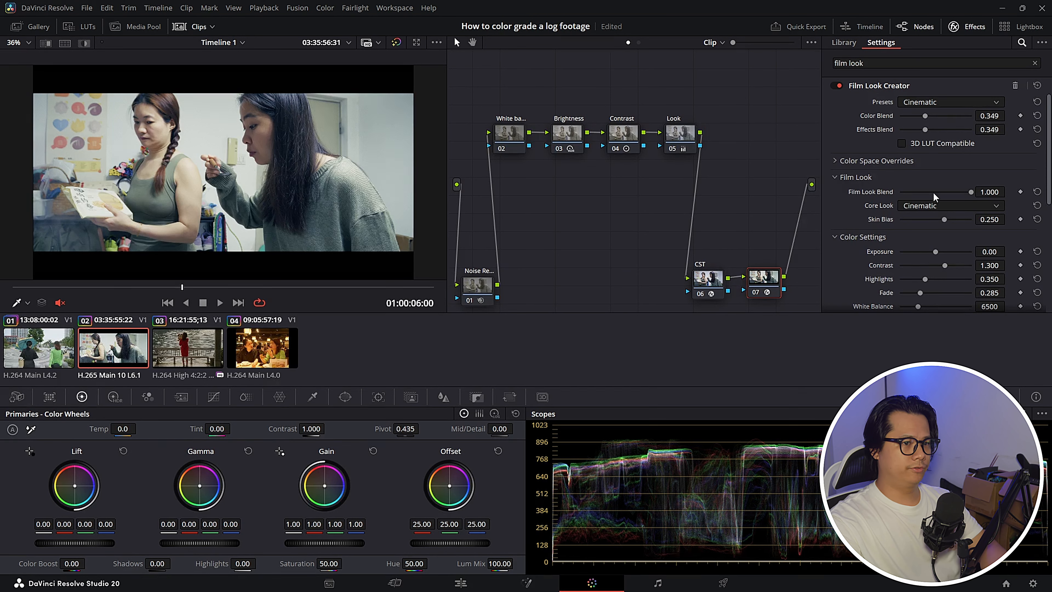
left_click_drag(968, 190, 937, 192)
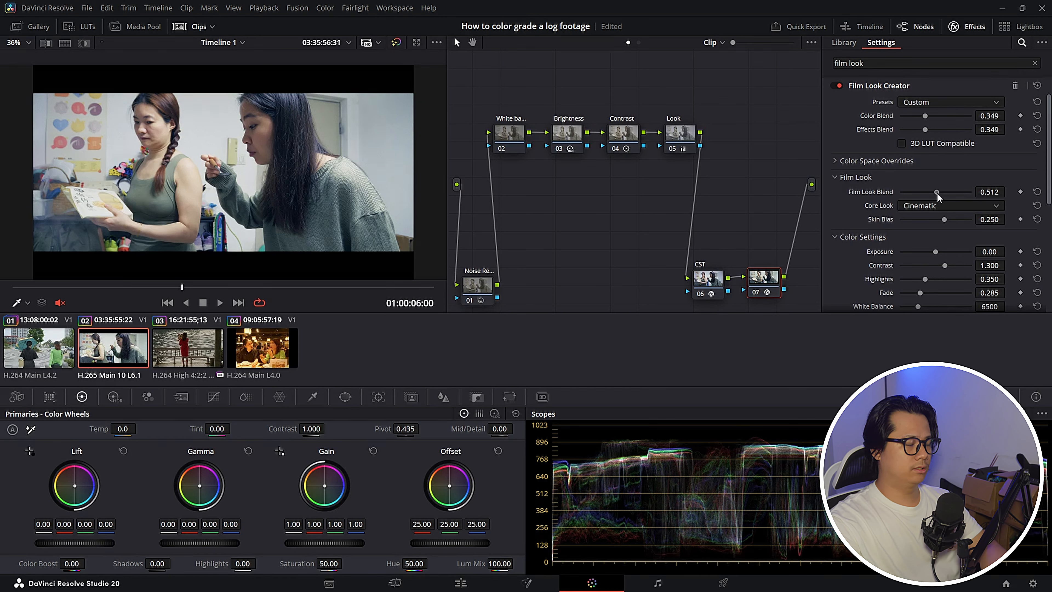
Step: Compare the image with and without the film look node, and play the clip to review the grade
key("ctrl+d")
key("ctrl+d")
key("ctrl+d")
key("ctrl+d")
key("ctrl+d")
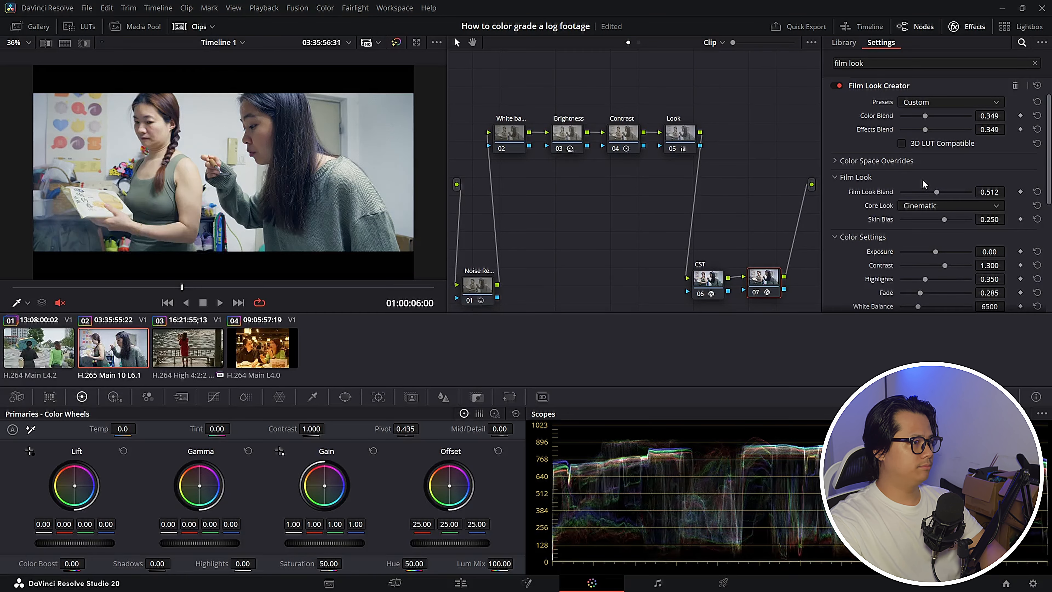
key("ctrl+d")
key("space")
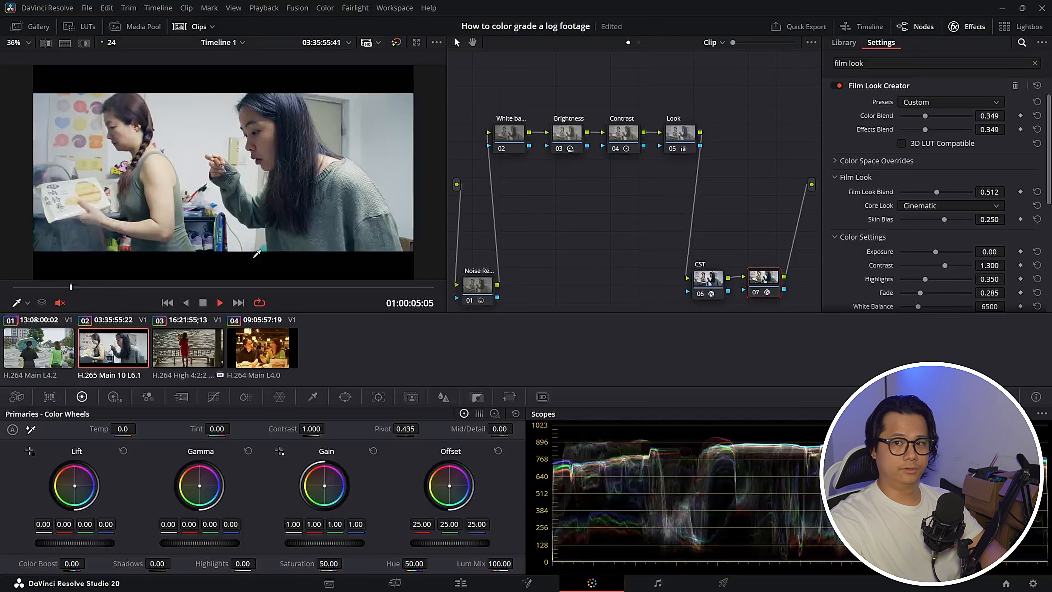
key("space")
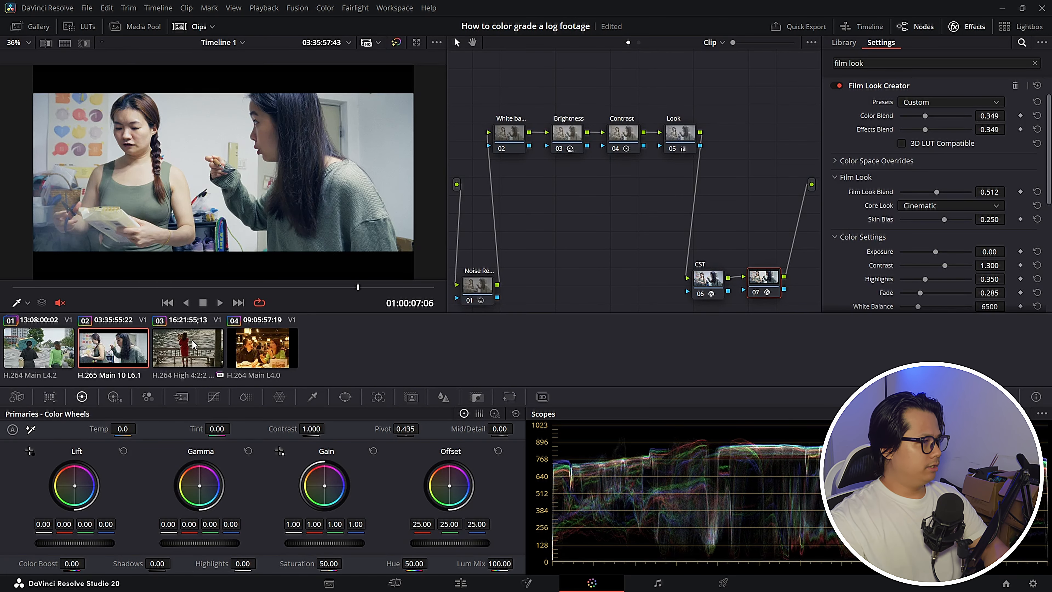
Step: Brighten the third clip by setting the Global exposure to 0.53 in the HDR wheels on its Brightness node
left_click(192, 318)
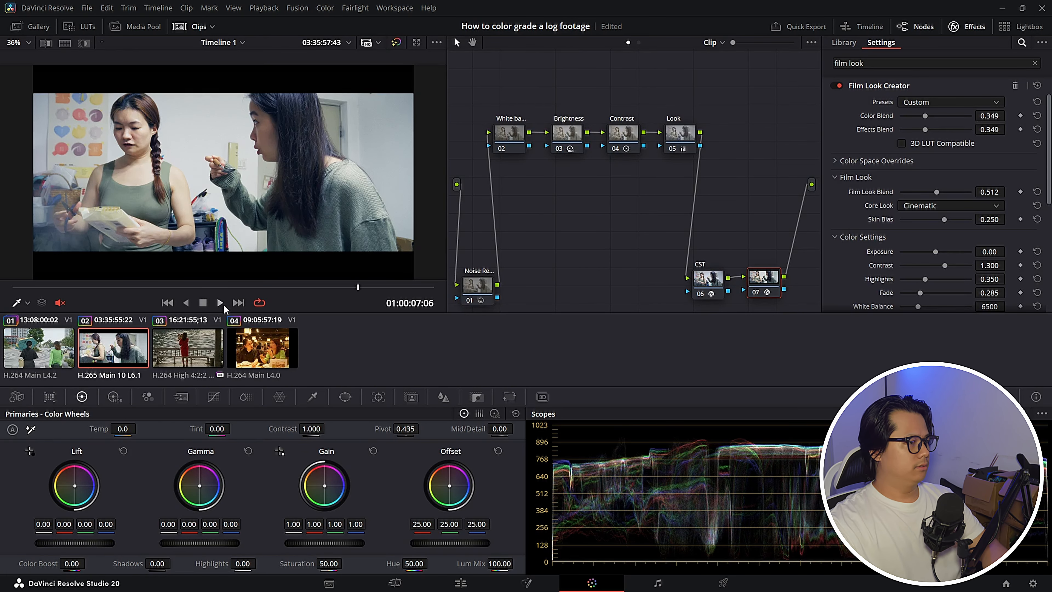
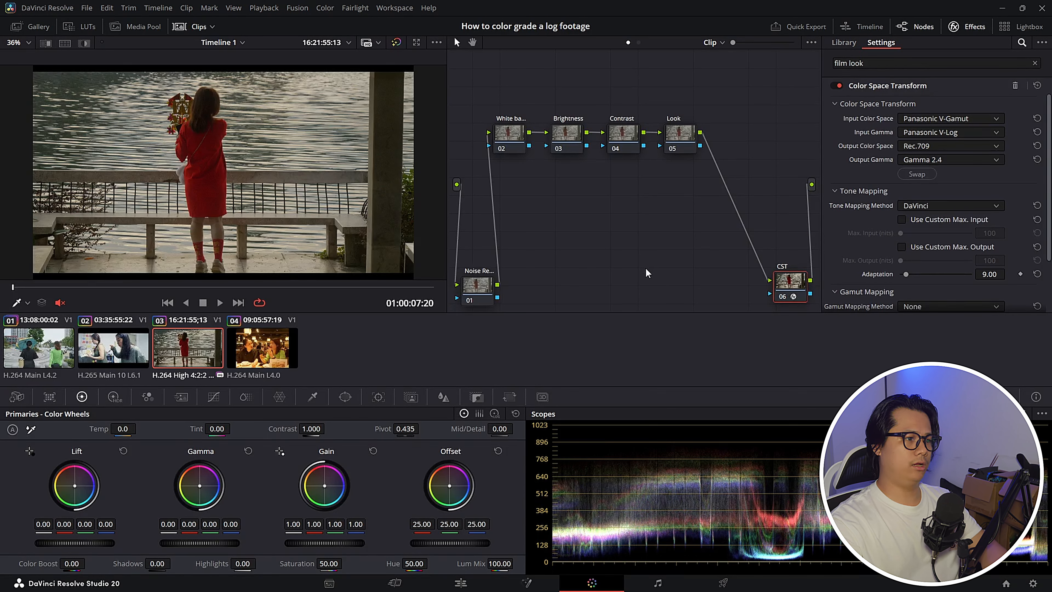
left_click(566, 138)
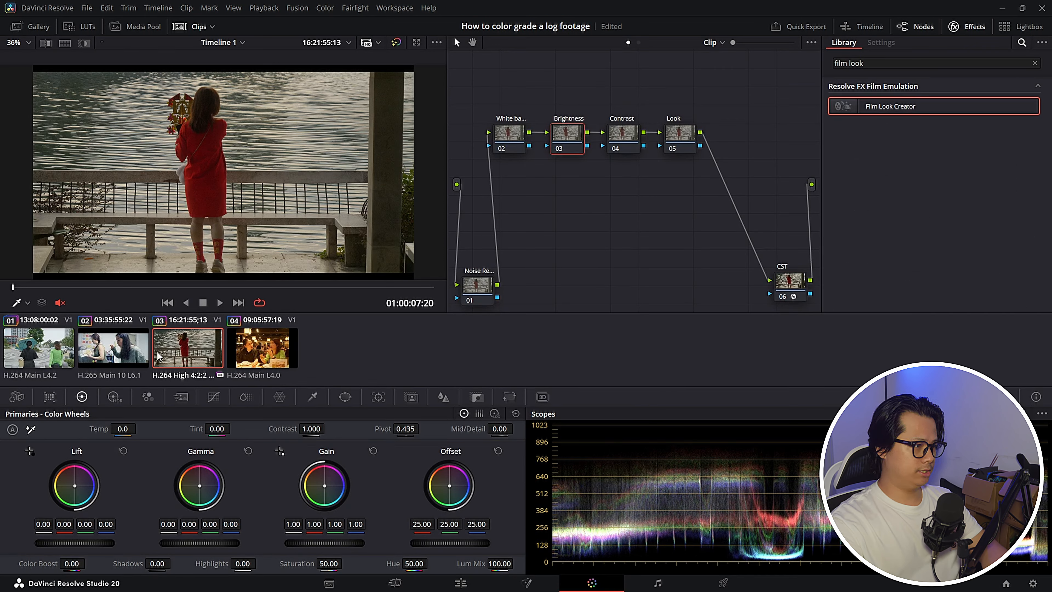
left_click(115, 397)
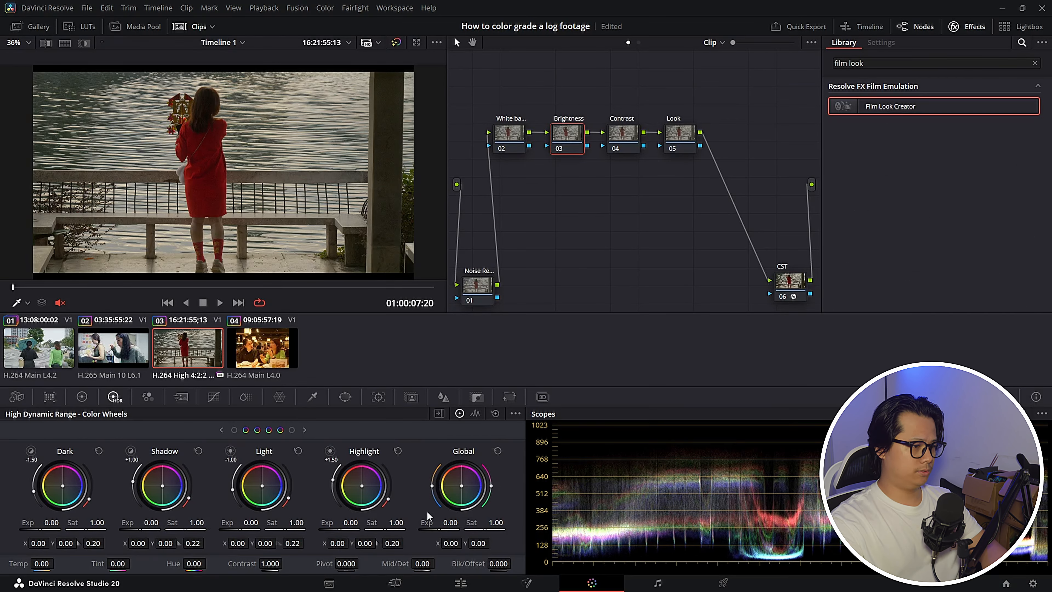
left_click_drag(435, 527, 453, 527)
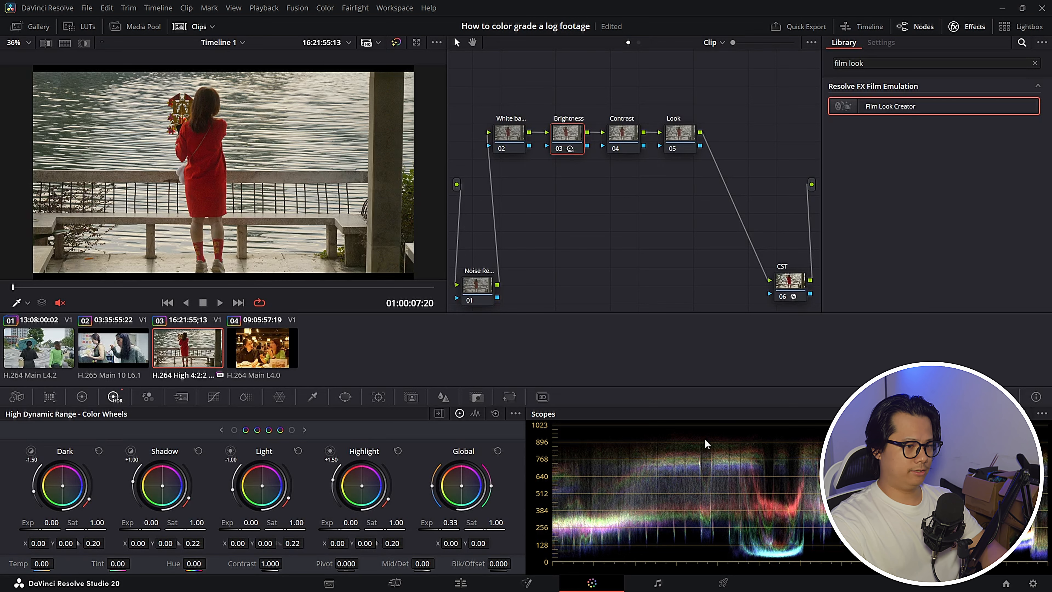
left_click_drag(419, 523, 434, 523)
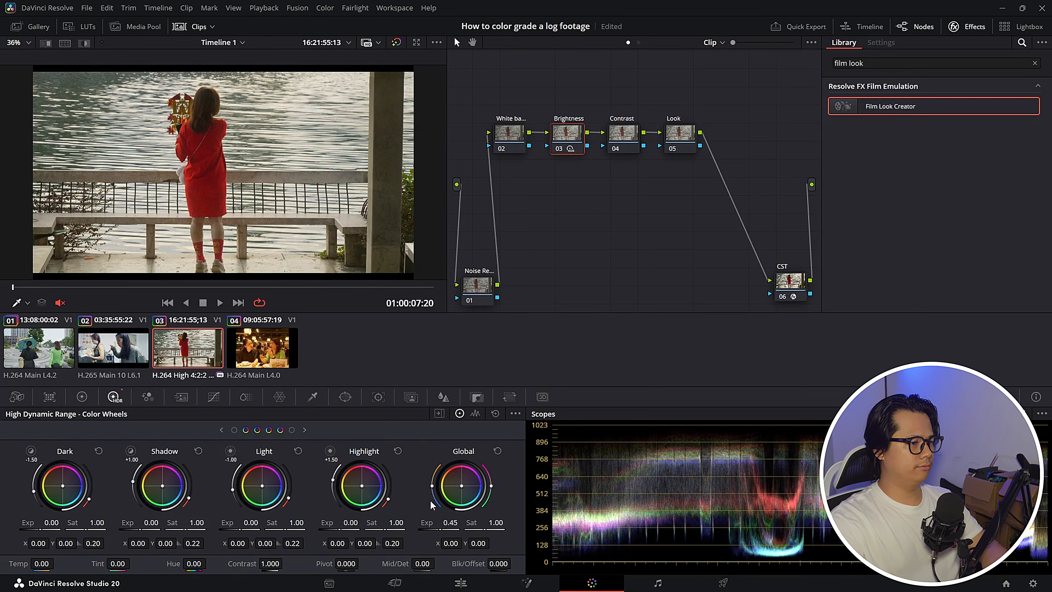
left_click_drag(442, 523, 451, 523)
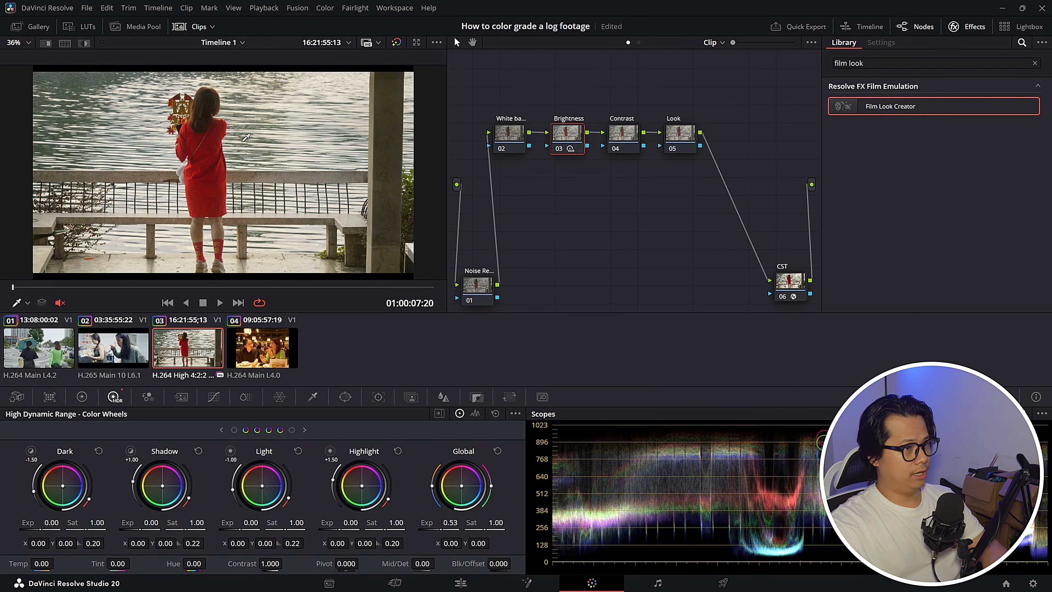
Step: On the third clip's Noise Reduction node, set Temporal NR to 1 frame with Luma and Chroma thresholds of 5.0
left_click(481, 289)
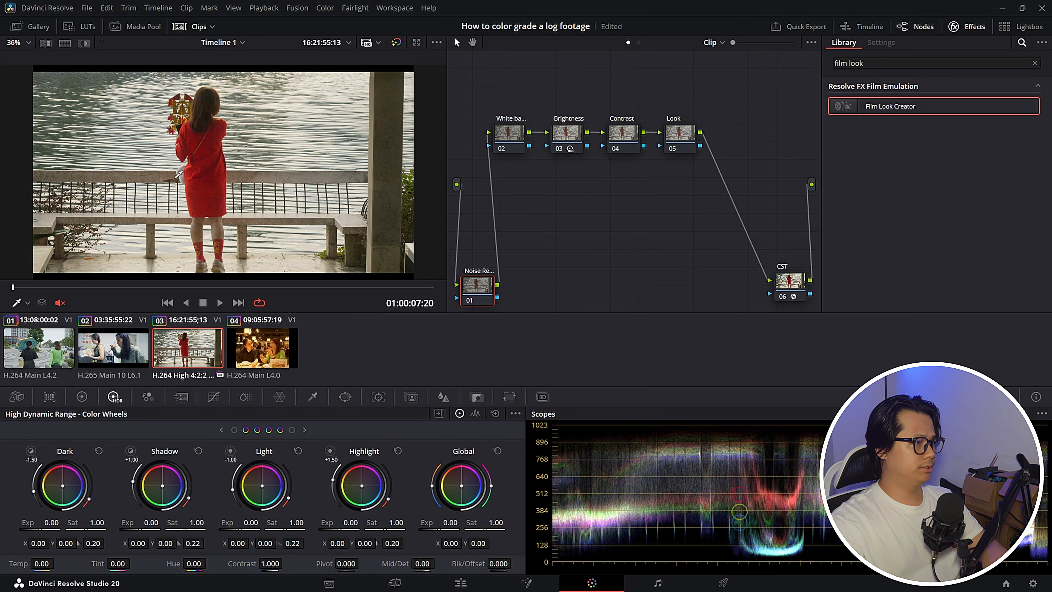
scroll(274, 178, "up", 5)
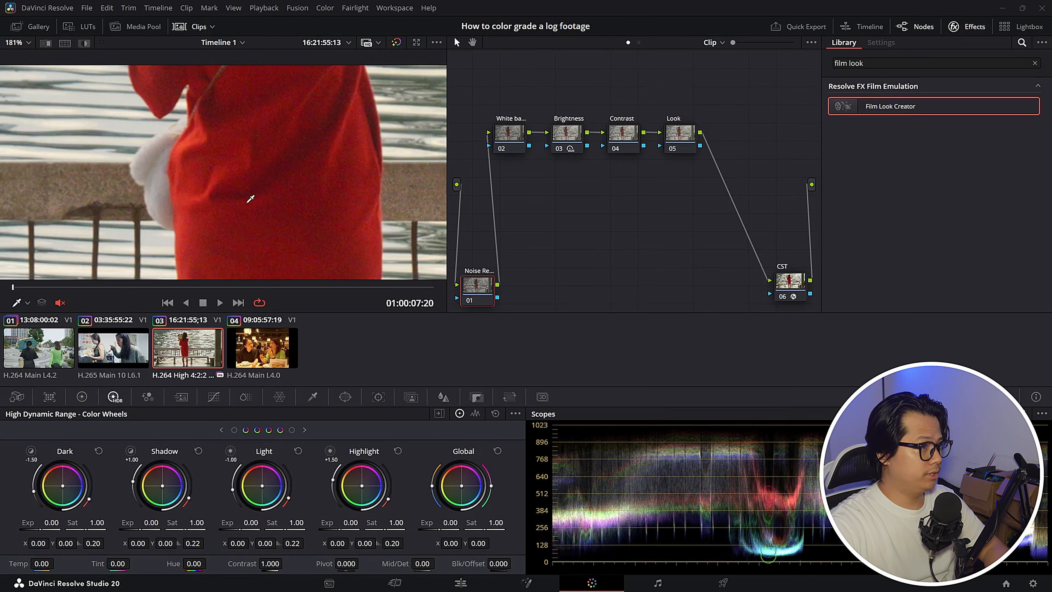
scroll(300, 208, "up", 1)
scroll(296, 207, "up", 1)
scroll(251, 166, "down", 2)
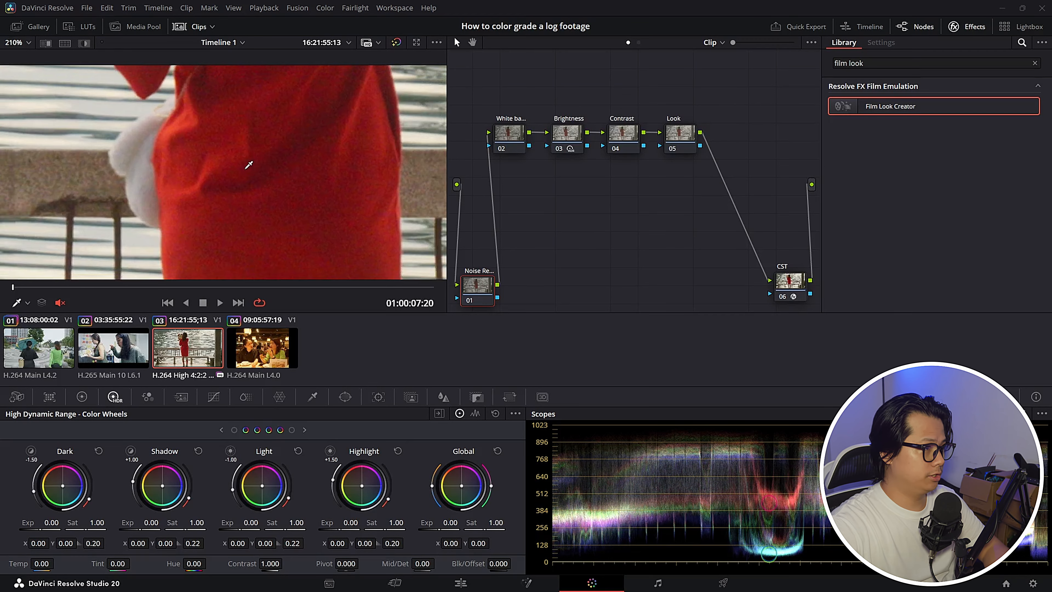
scroll(254, 187, "up", 1)
left_click_drag(470, 289, 471, 285)
left_click(181, 397)
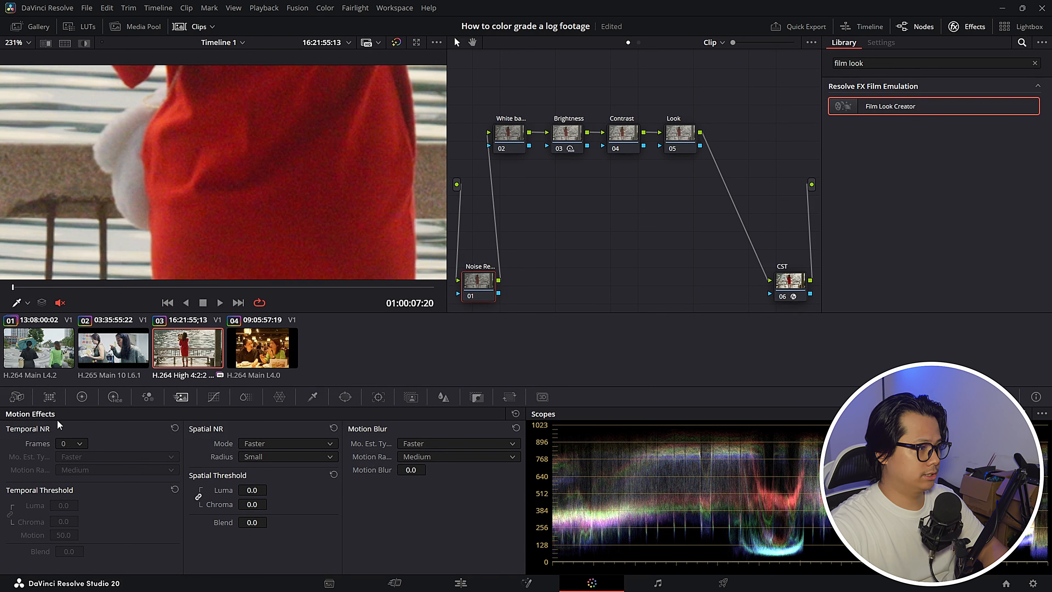
left_click(72, 442)
left_click(68, 465)
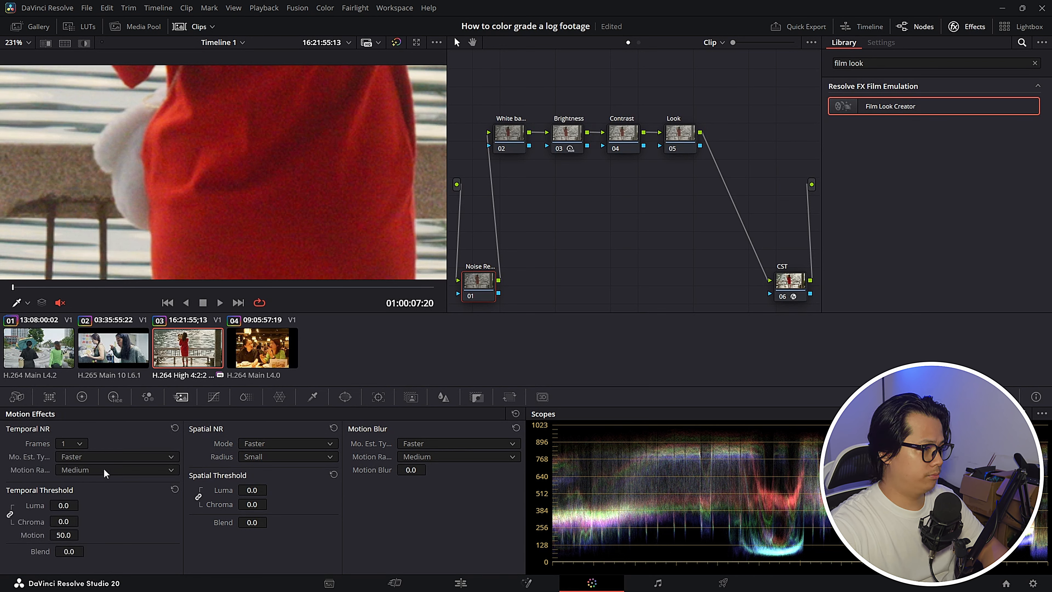
left_click(73, 504)
type("5")
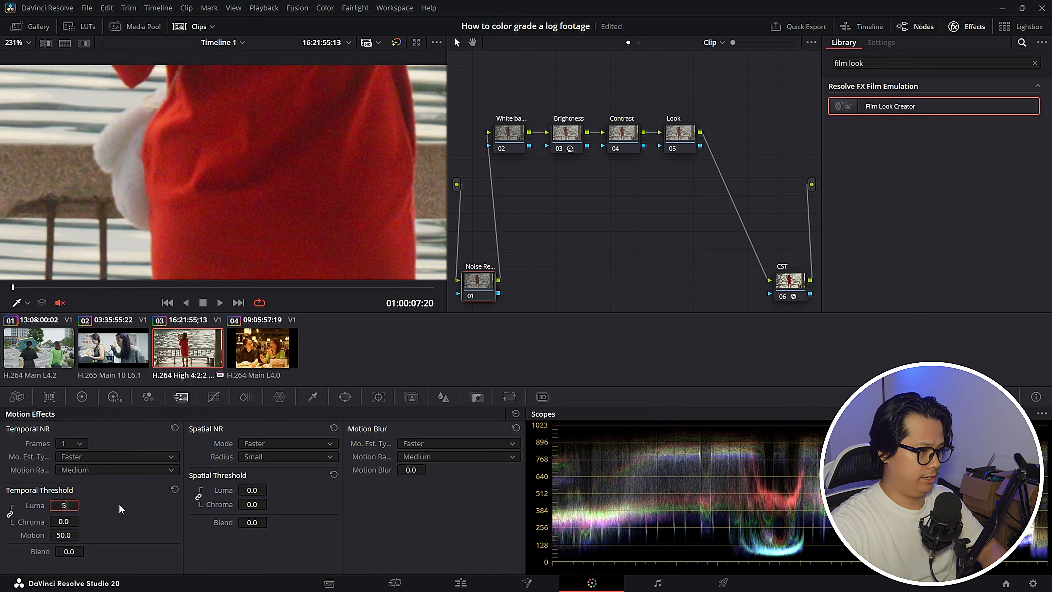
key("Return")
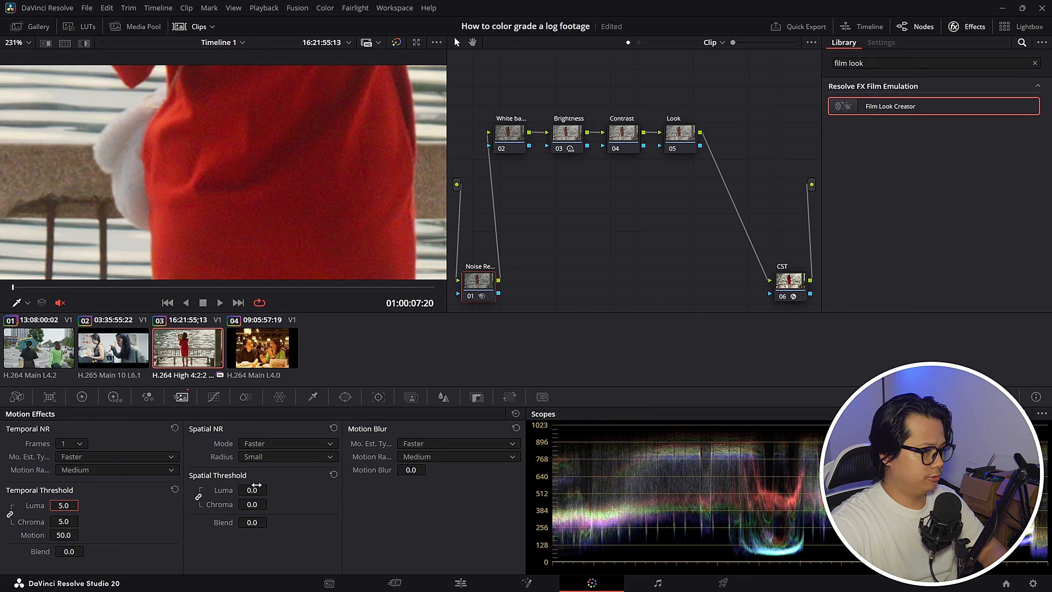
Step: Set the linked Spatial NR Luma and Chroma thresholds to 5.0 and inspect the red dress up close
left_click(257, 486)
type("5")
key("Return")
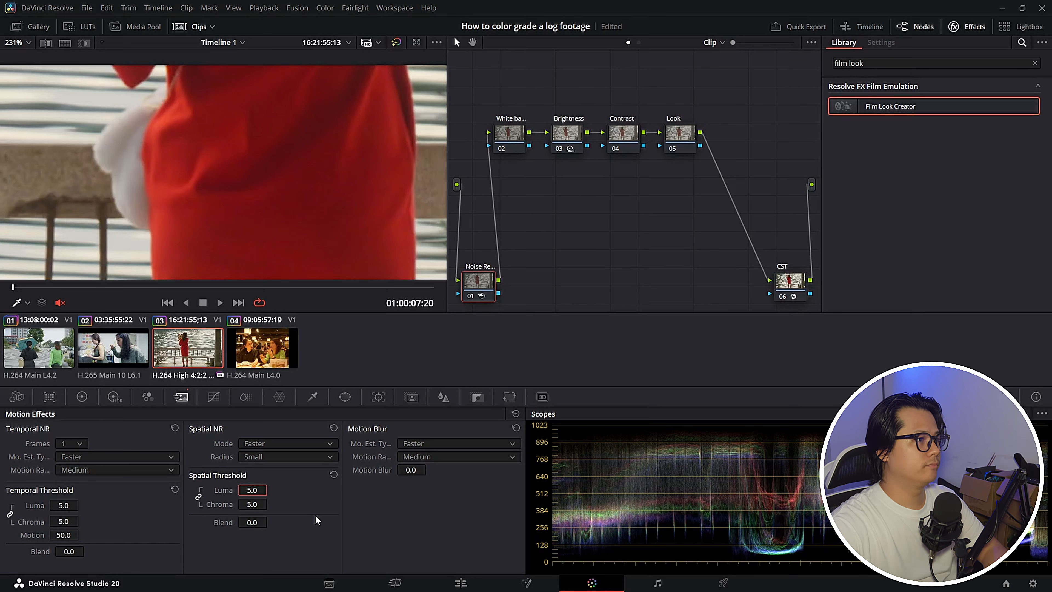
scroll(288, 183, "down", 2)
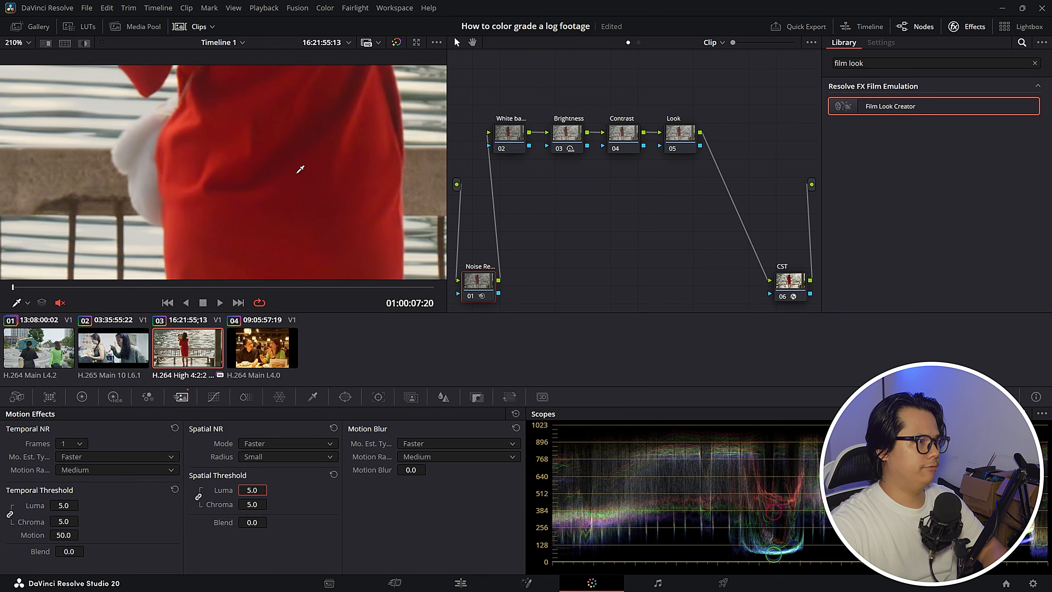
scroll(321, 197, "up", 1)
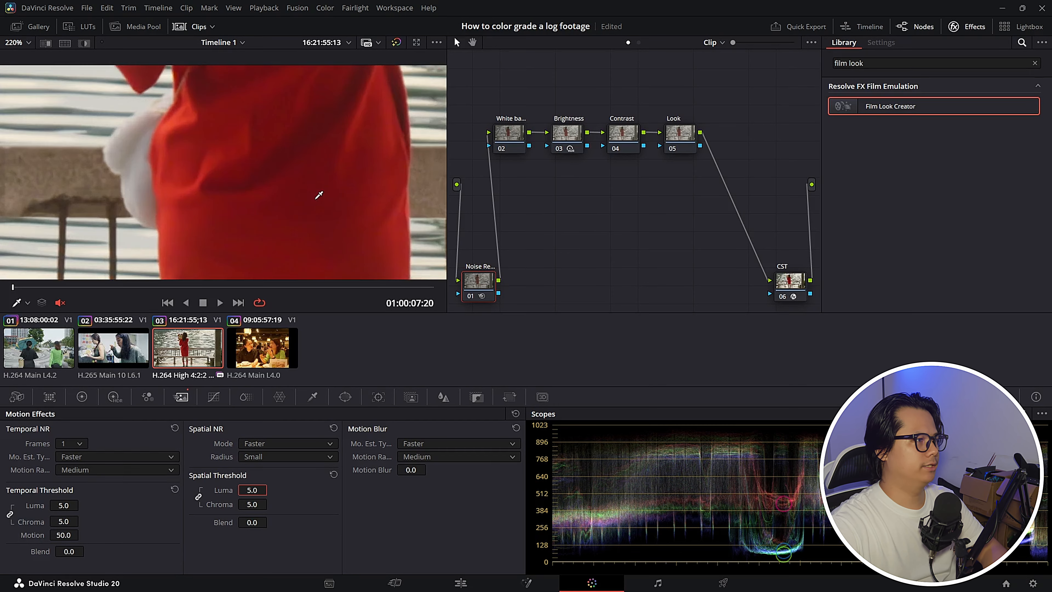
Step: Fit the whole frame in the viewer and play the clip to review the noise reduction
left_click(15, 44)
left_click(19, 61)
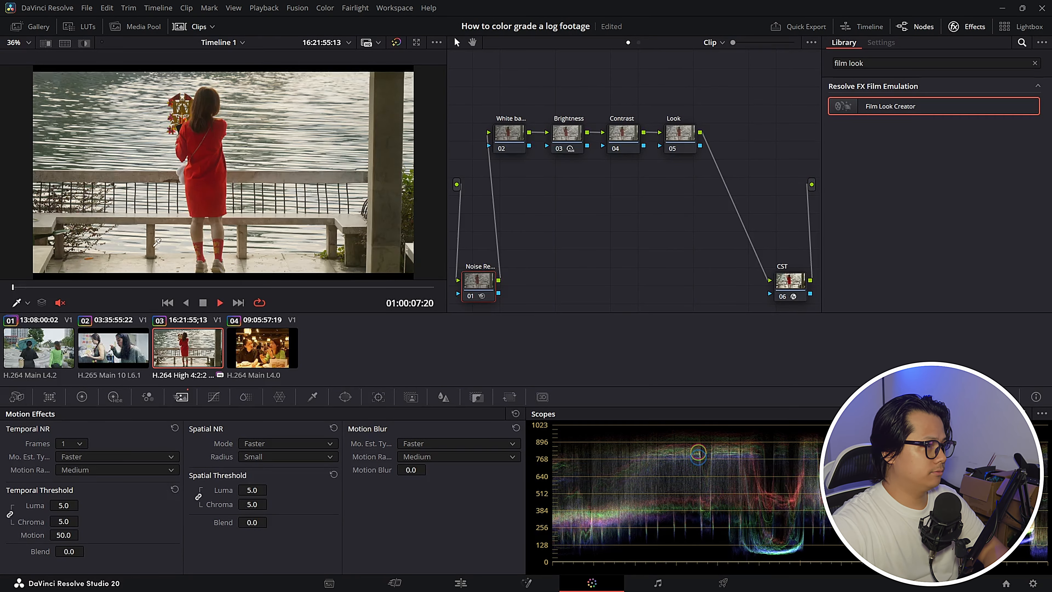
key("space")
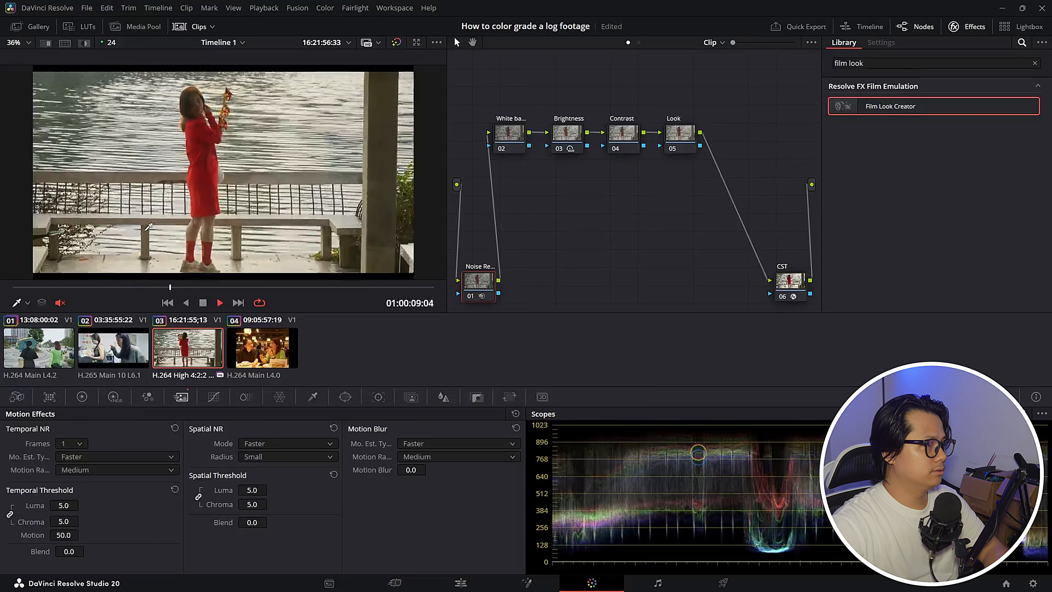
key("space")
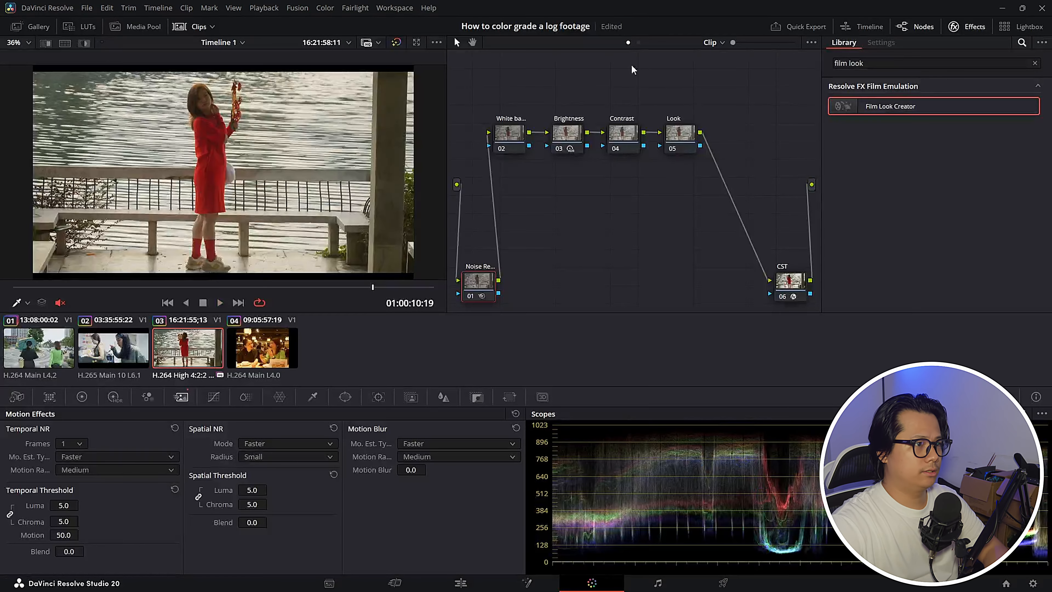
Step: Cool the image on the White Balance node by setting the primaries Temp to -321.0
left_click(510, 132)
left_click(82, 396)
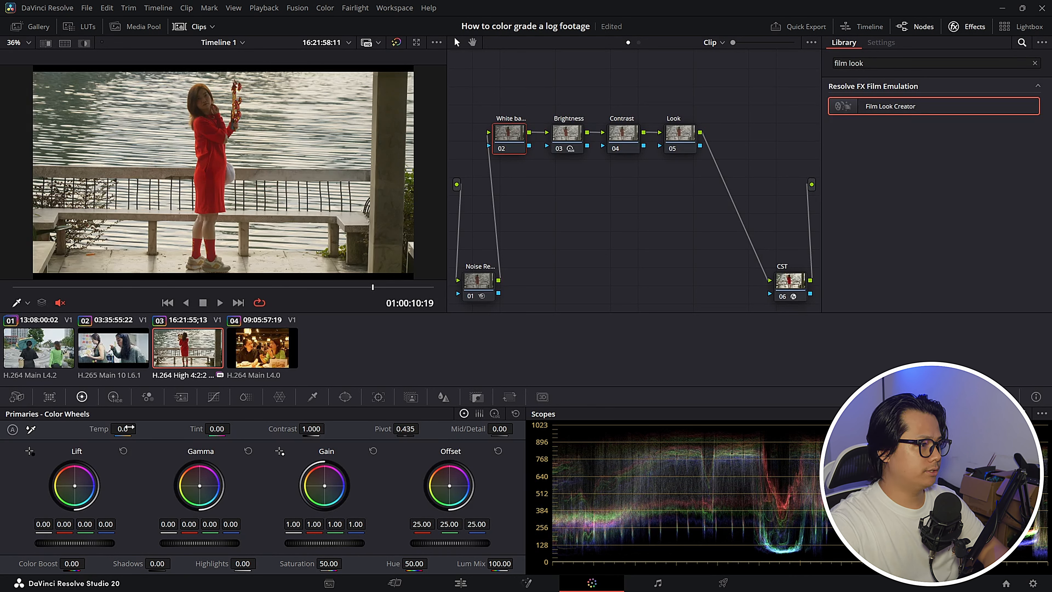
mouse_move(123, 428)
left_mouse_down()
mouse_move(103, 428)
mouse_move(140, 428)
left_mouse_up()
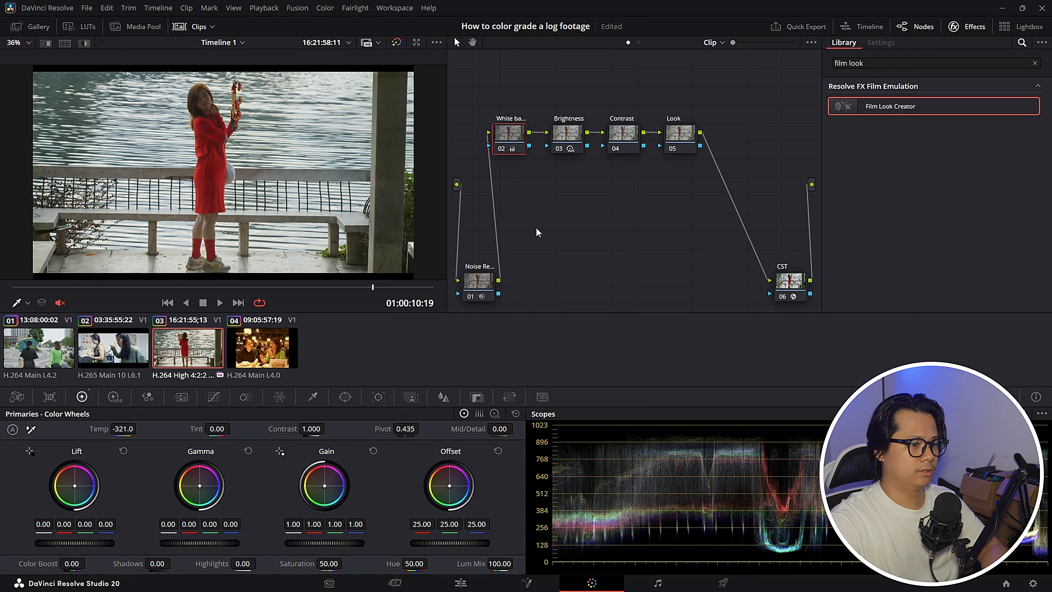
Step: Raise the HDR Global exposure on the Brightness node to 0.72
left_click(572, 134)
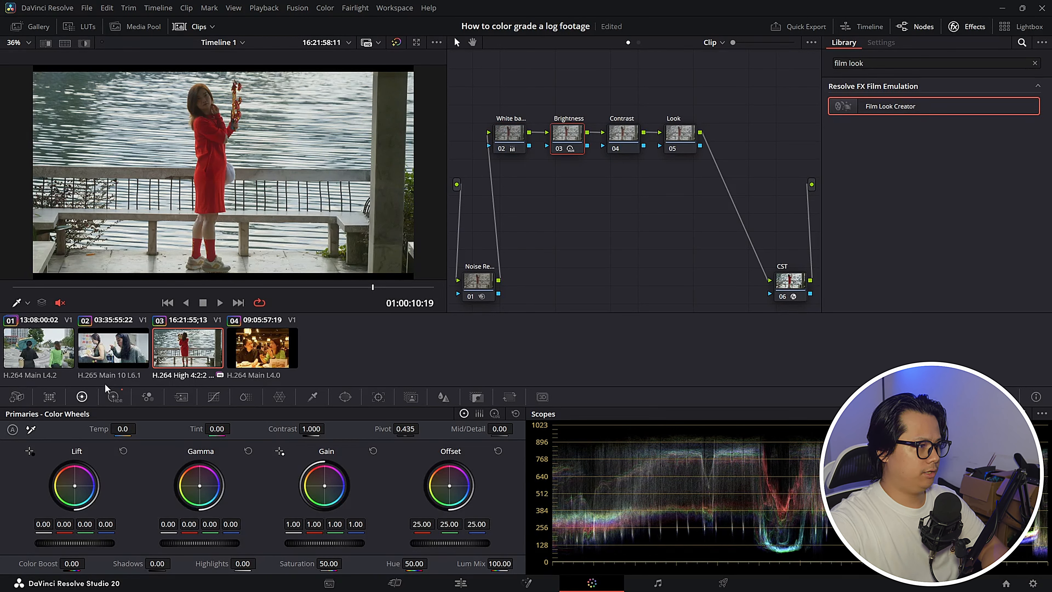
left_click(114, 397)
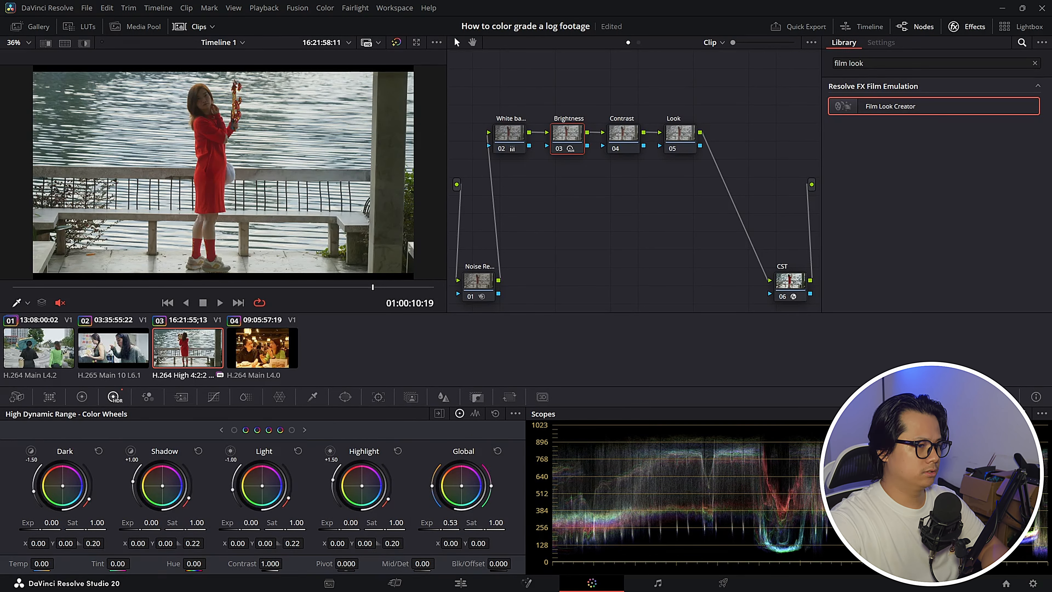
left_click_drag(450, 522, 456, 522)
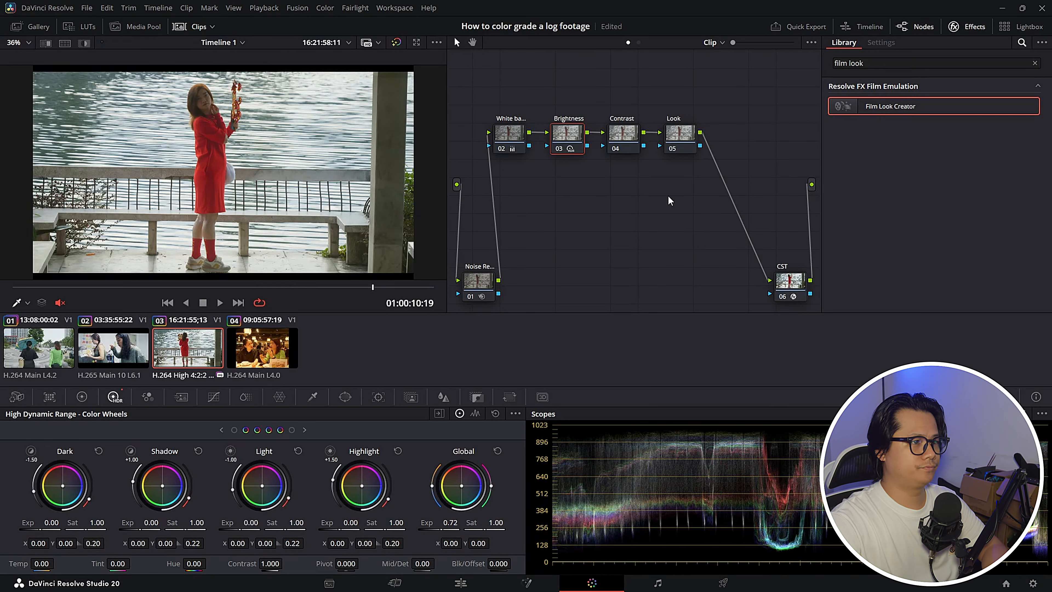
Step: Set the primaries Contrast to 1.100 on the Contrast node
left_click(521, 147)
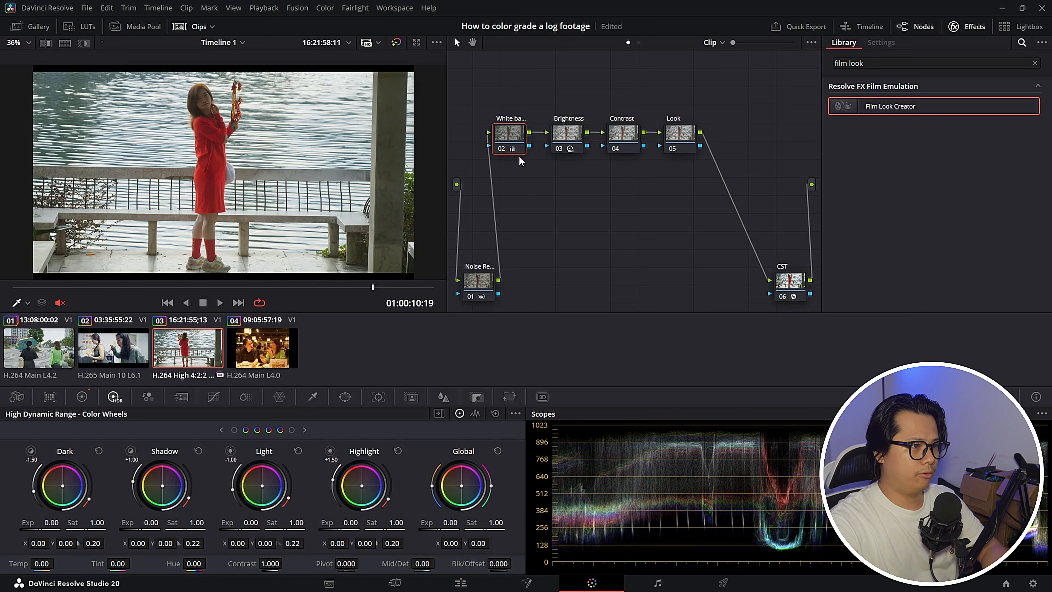
left_click(621, 138)
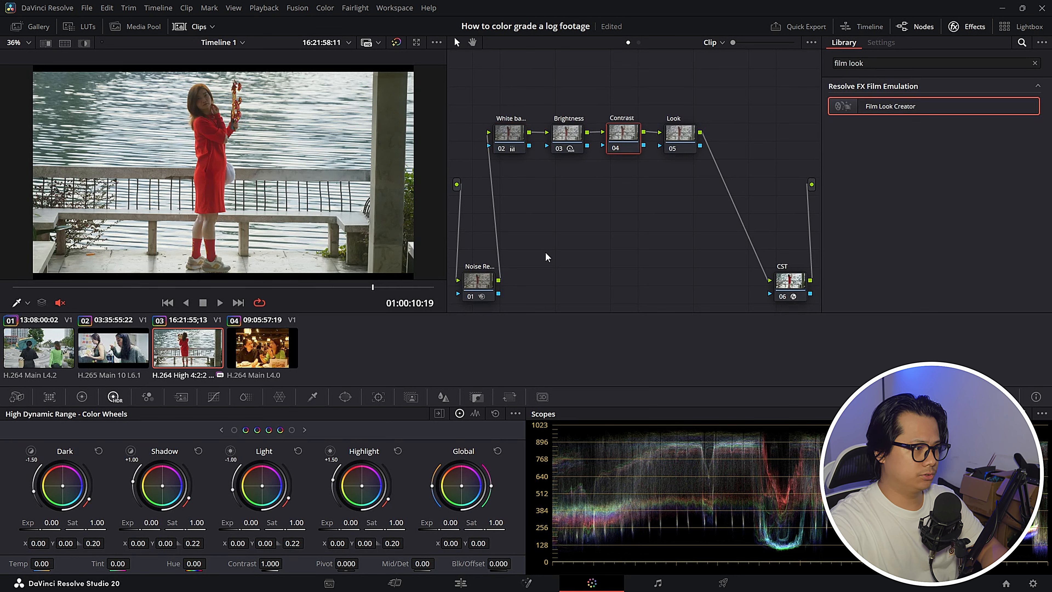
left_click(89, 397)
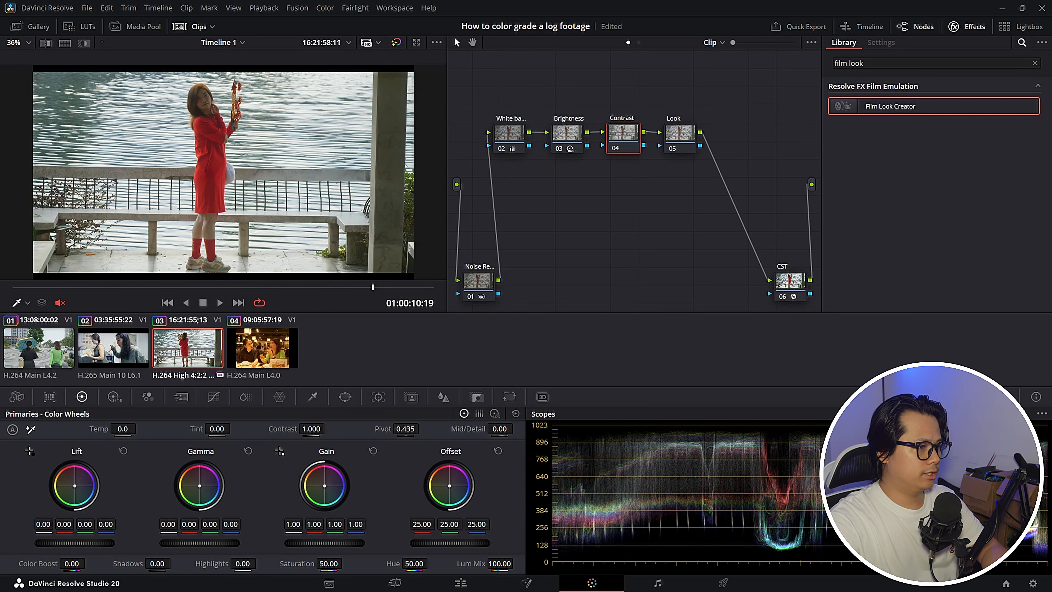
left_click_drag(315, 428, 328, 428)
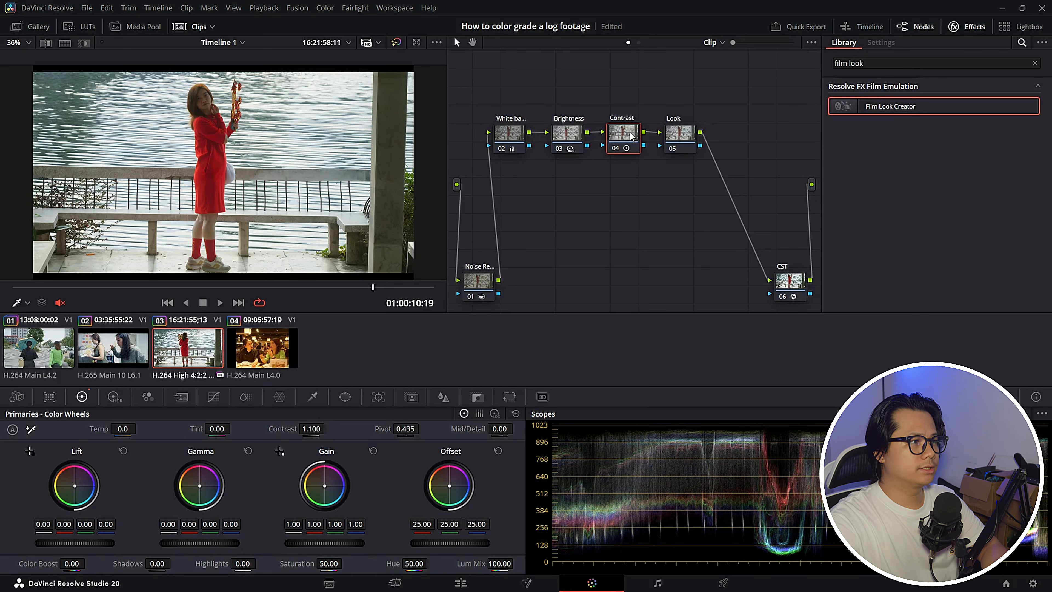
Step: Compare the image with the Contrast node on and off, and fine-tune the node's Pivot
key("ctrl+d")
key("ctrl+d")
key("ctrl+d")
key("ctrl+d")
key("ctrl+d")
key("ctrl+d")
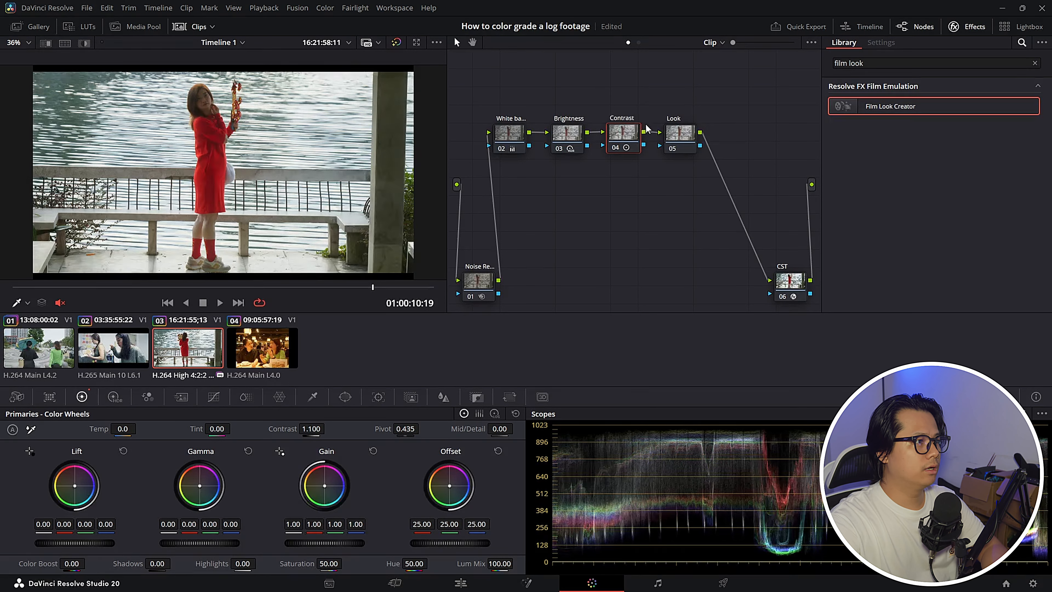
key("ctrl+d")
key("ctrl+d")
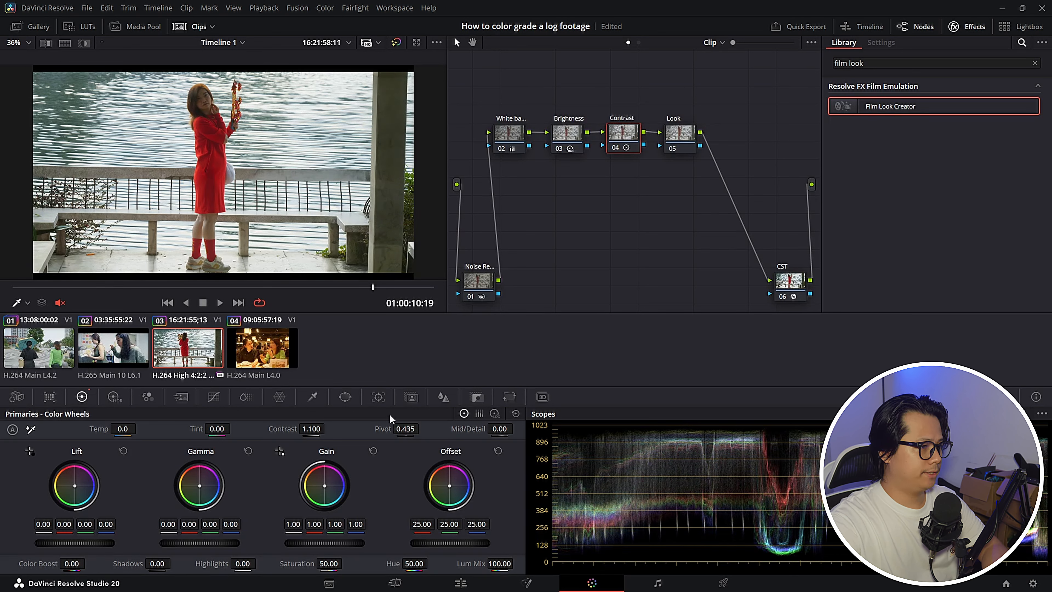
left_click_drag(422, 428, 422, 428)
Step: Rearrange the node graph by moving White Balance, Brightness and Contrast up and placing the Look node below them
left_click(678, 134)
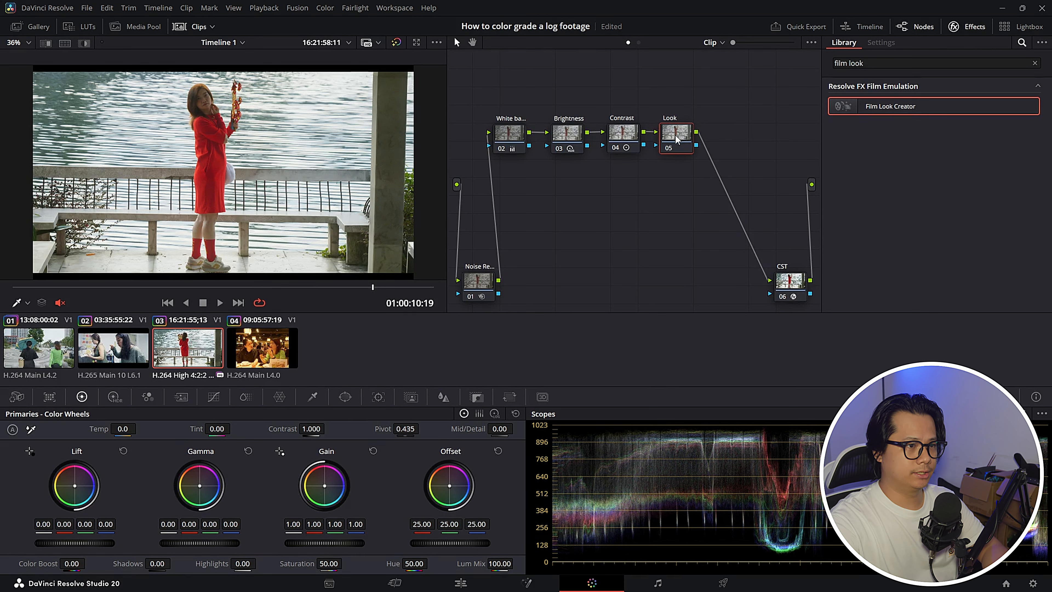
left_click_drag(674, 137, 678, 135)
left_click_drag(491, 96, 641, 155)
left_click_drag(513, 143, 485, 84)
left_click_drag(678, 142, 511, 163)
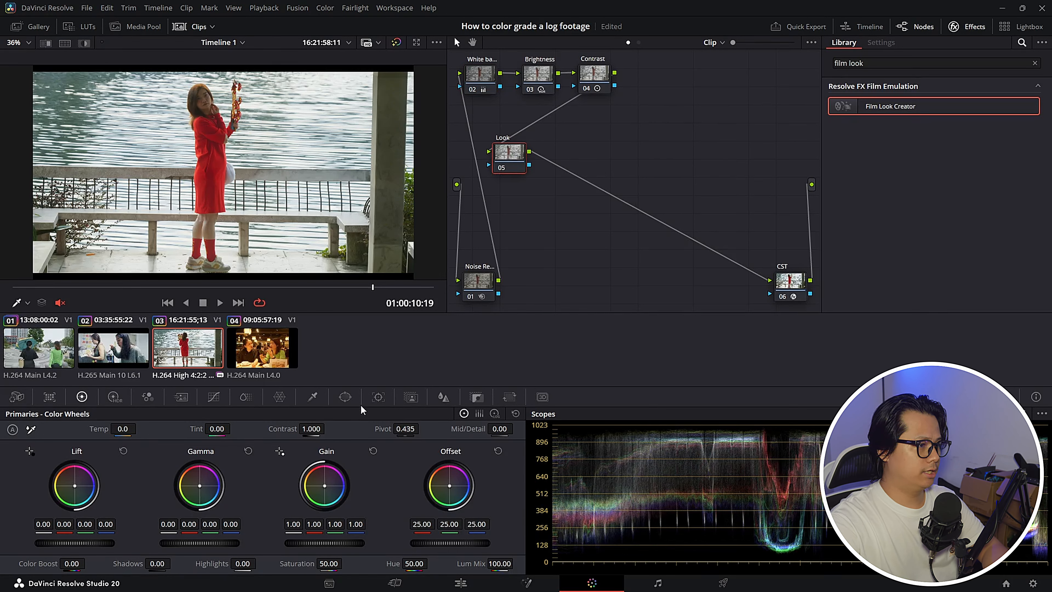
Step: Add a circular window around the woman on the Look node, enlarge it beyond the frame height, and feather it to Soft 1 45.13
left_click(345, 396)
left_click(25, 483)
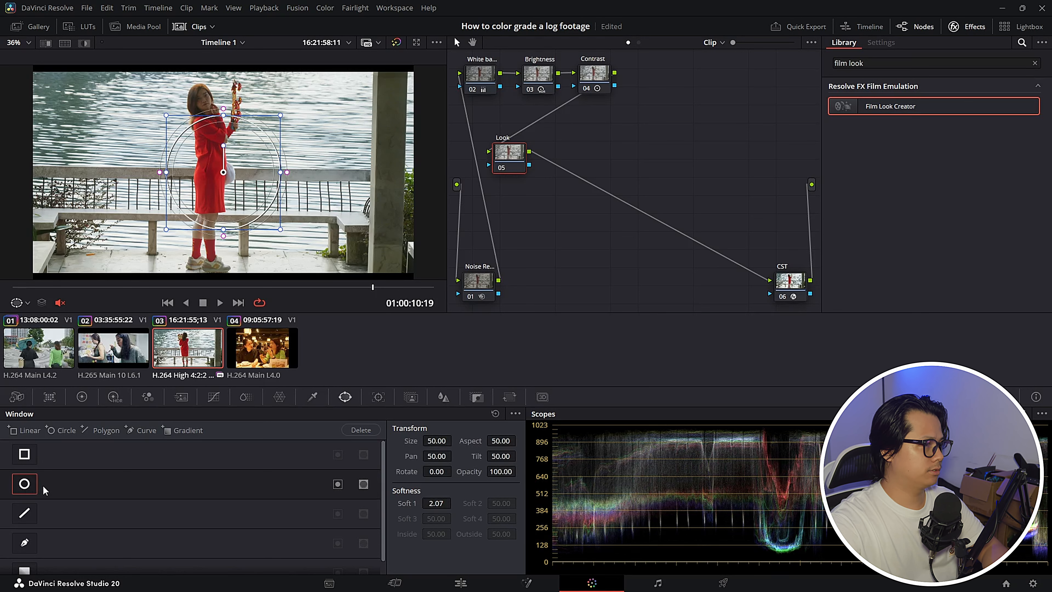
left_click_drag(224, 173, 209, 152)
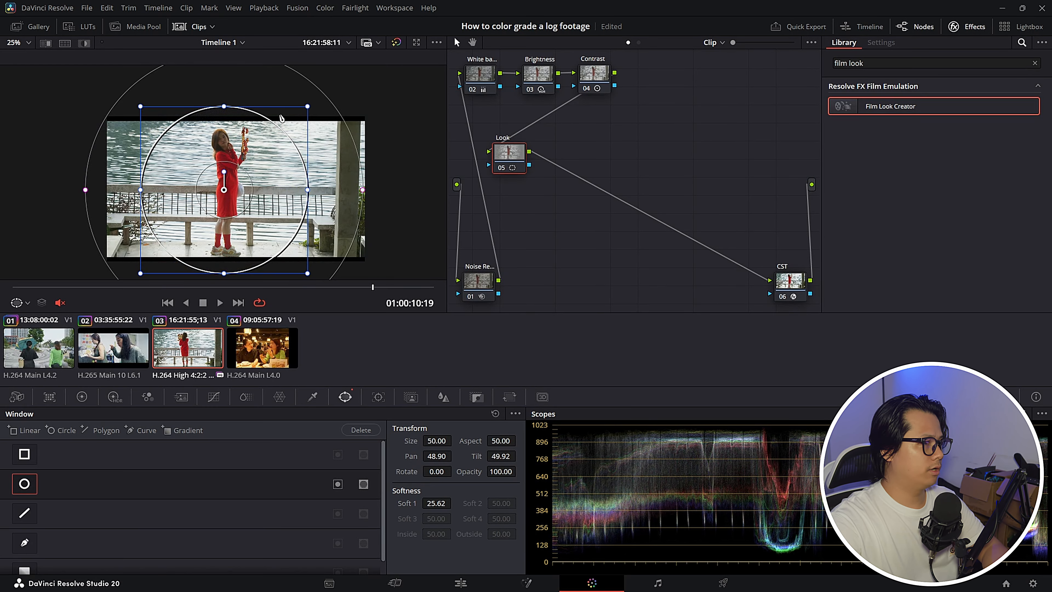
left_click_drag(362, 197, 399, 195)
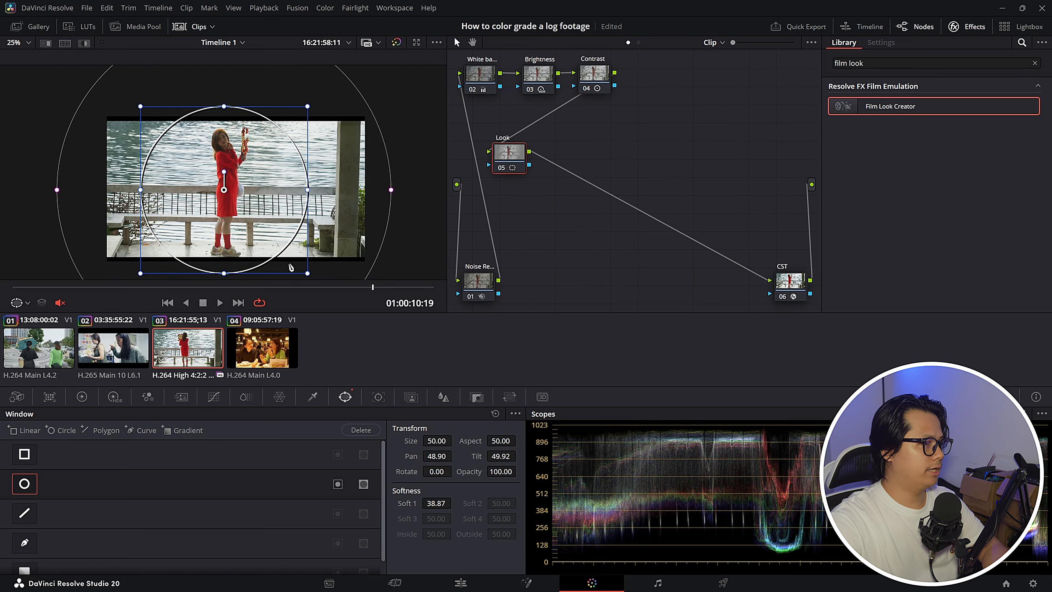
scroll(291, 267, "down", 2)
scroll(313, 198, "up", 1)
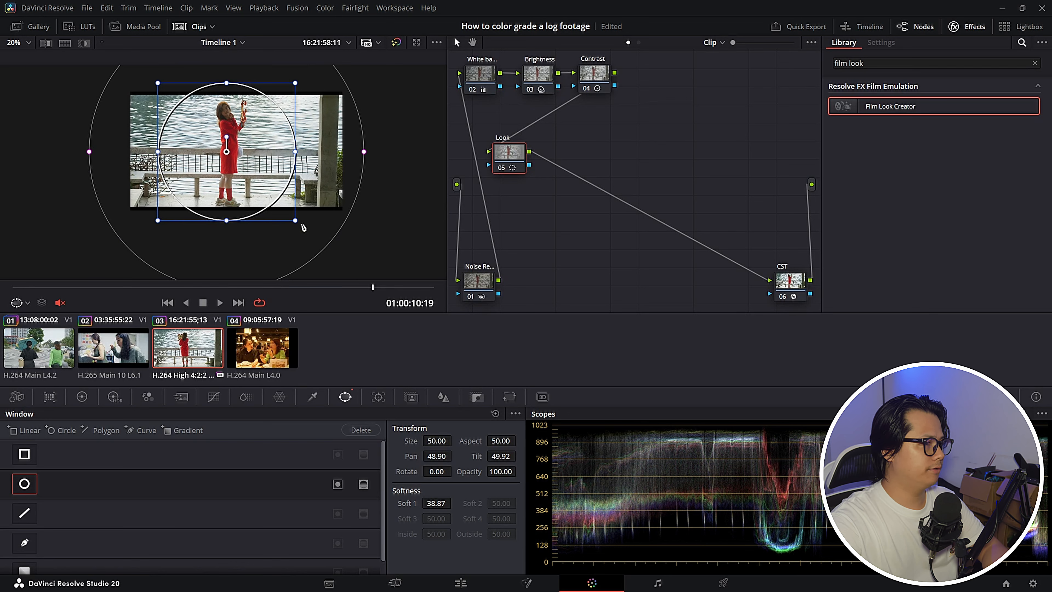
left_click_drag(297, 222, 307, 232)
left_click_drag(373, 157, 387, 153)
Step: Add an outside node after the Look node and position it beside the Look node
left_click_drag(517, 143, 517, 141)
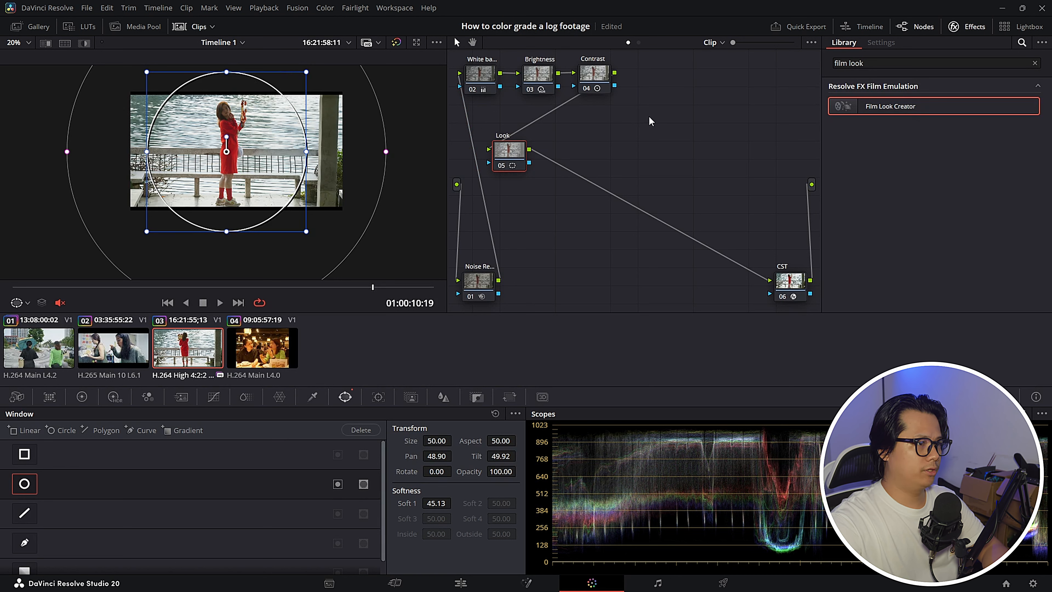
right_click(506, 157)
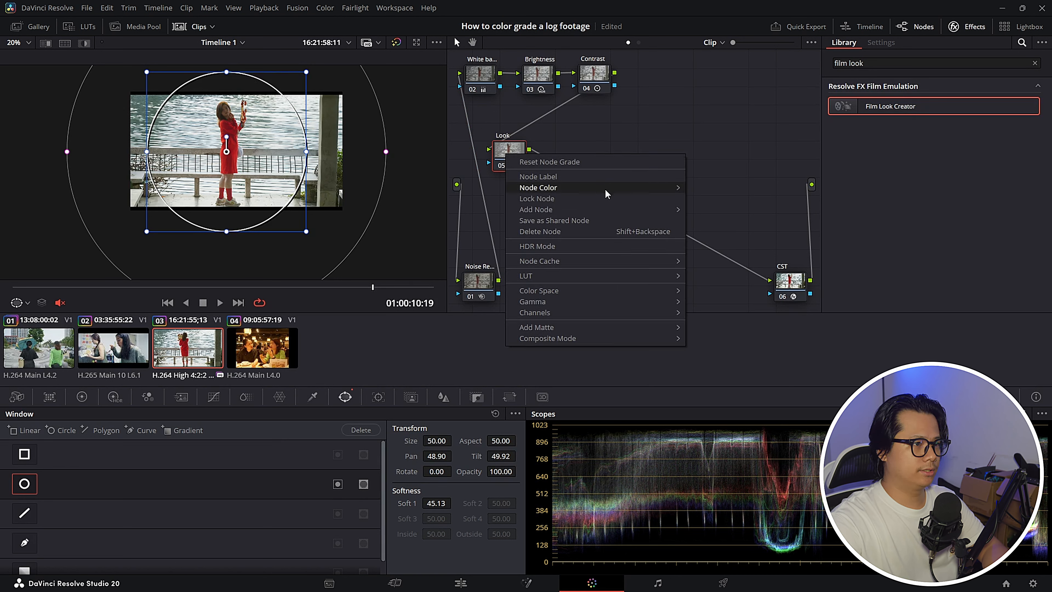
mouse_move(598, 210)
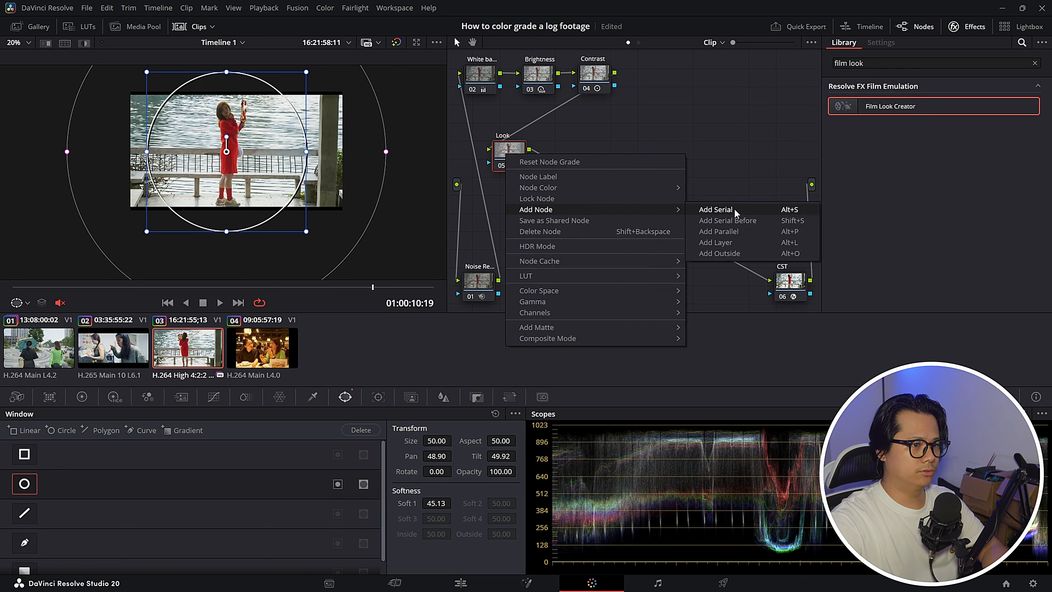
left_click(731, 254)
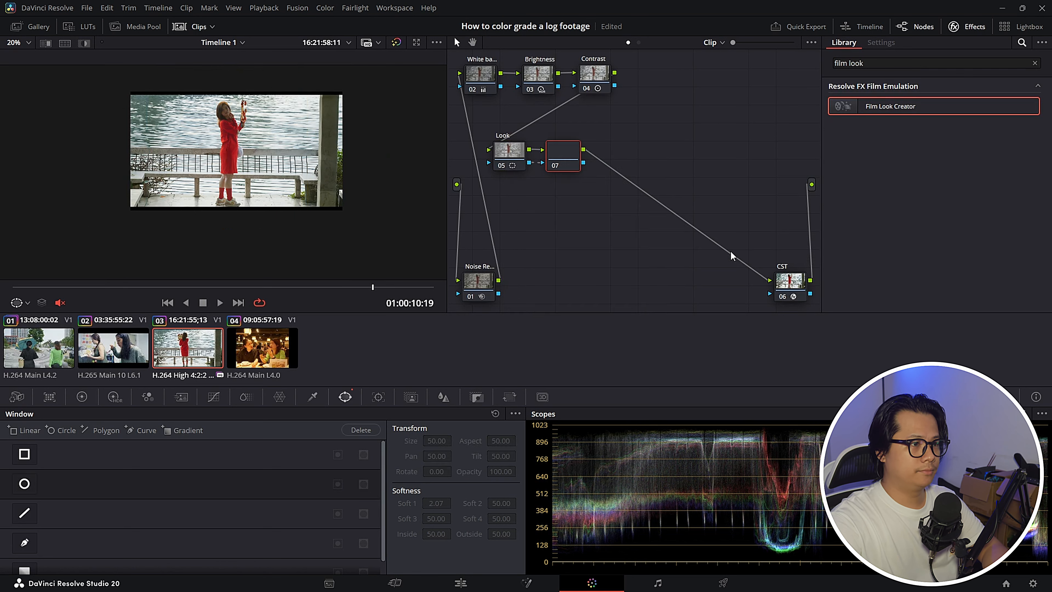
left_click_drag(571, 154, 583, 143)
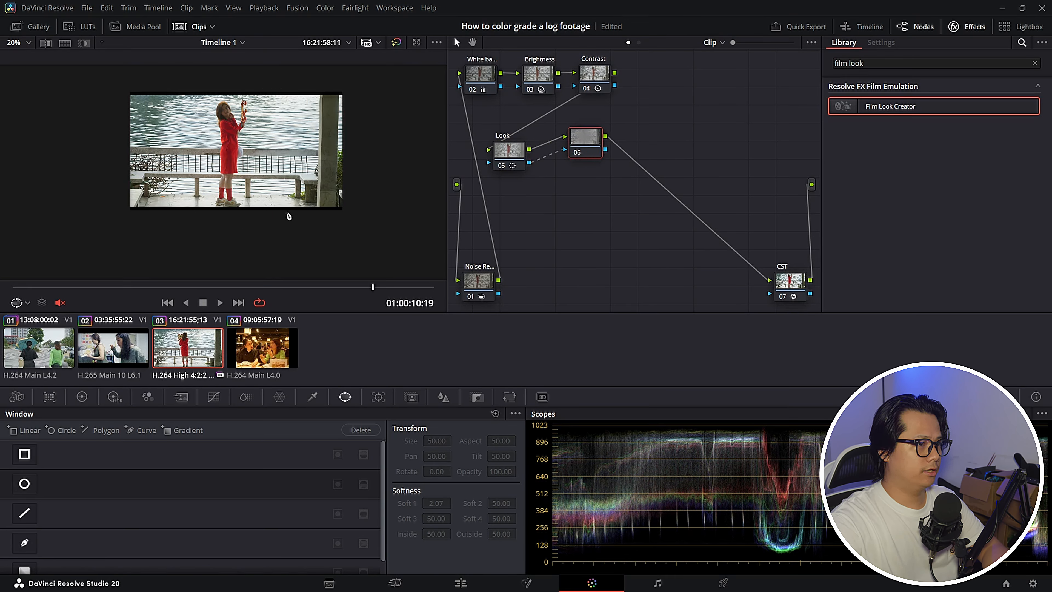
Step: Darken the background on the outside node by lowering its HDR Global exposure to -1.09
left_click(21, 43)
left_click(26, 56)
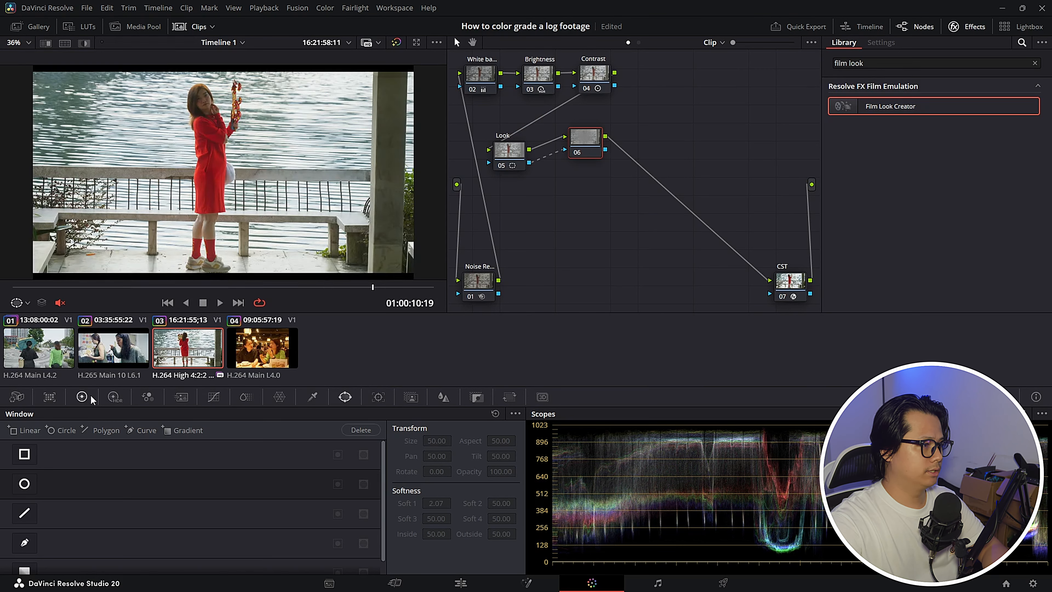
left_click(114, 397)
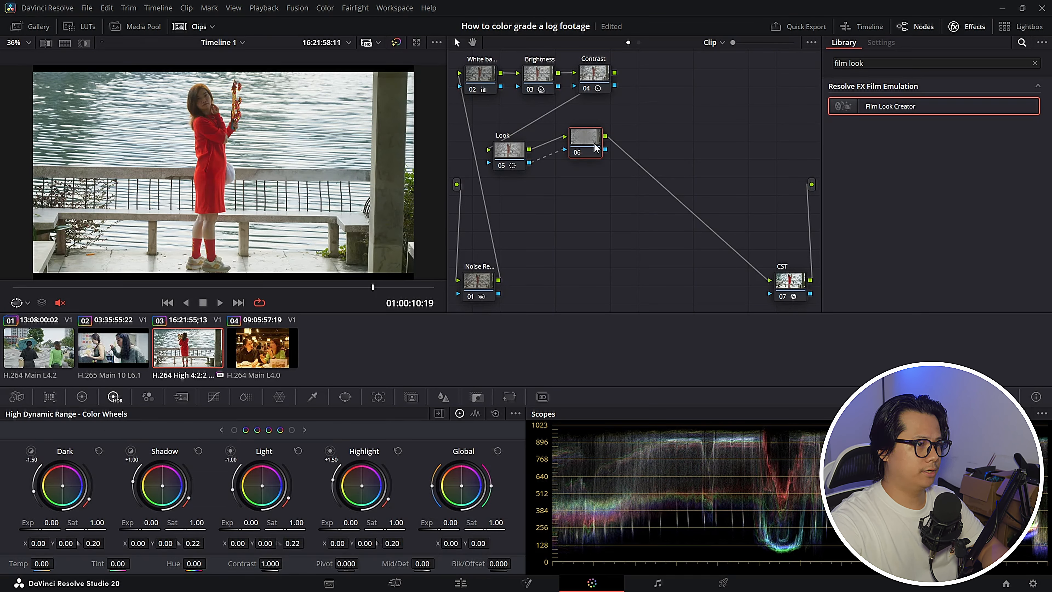
left_click_drag(595, 147, 594, 145)
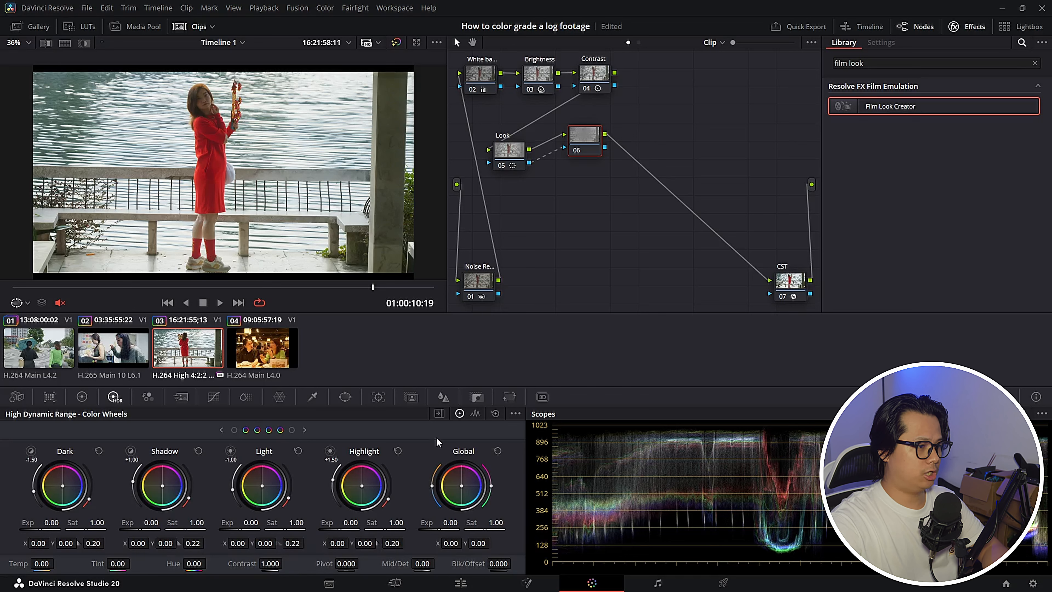
left_click_drag(448, 522, 404, 522)
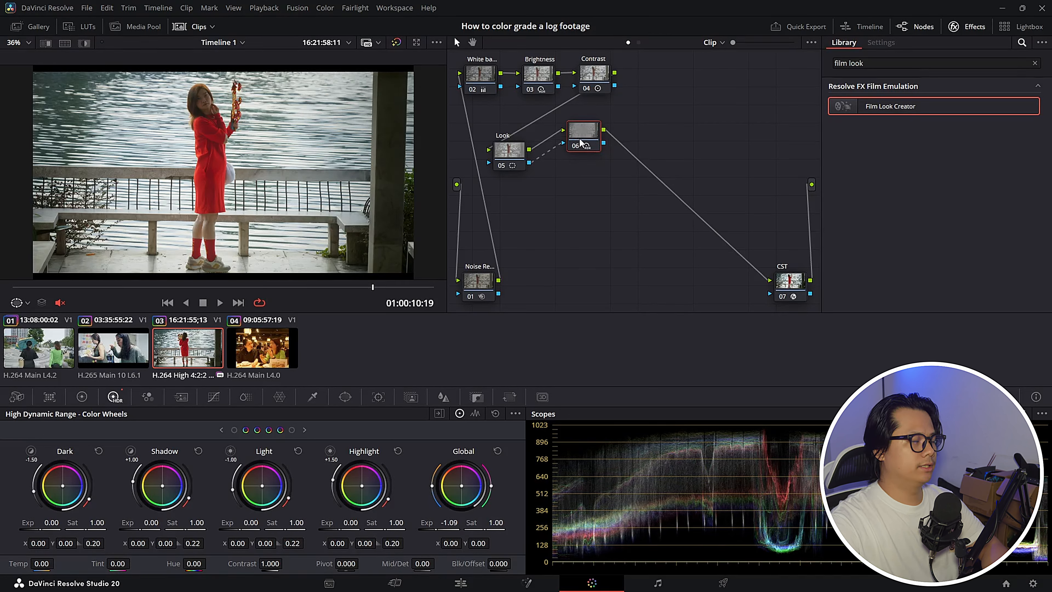
Step: Compare the image with the darkened outside node switched on and off
left_click_drag(585, 141, 584, 138)
key("ctrl+d")
key("ctrl+d")
key("ctrl+d")
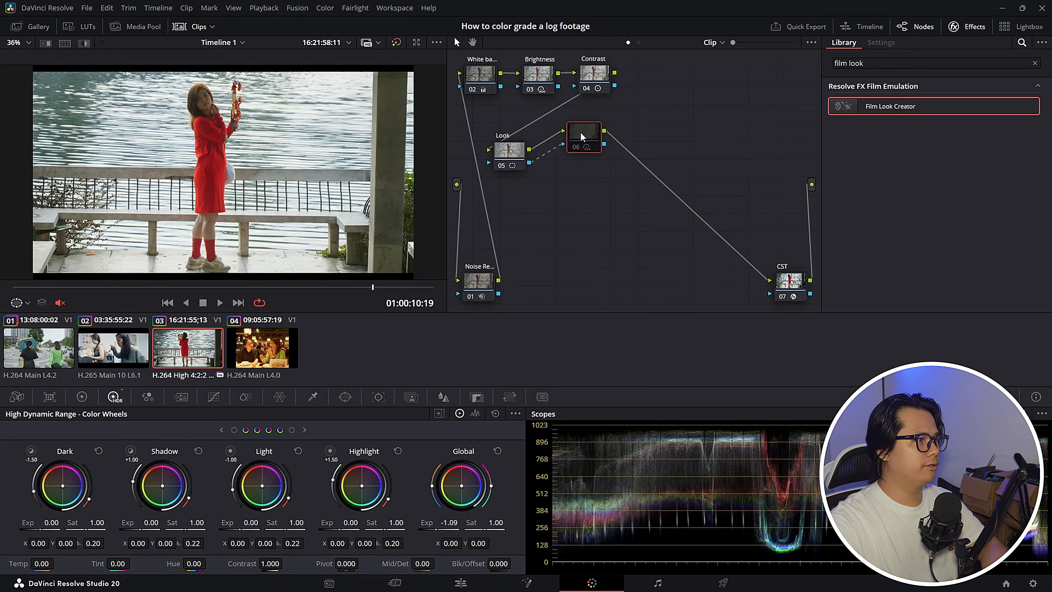
key("ctrl+d")
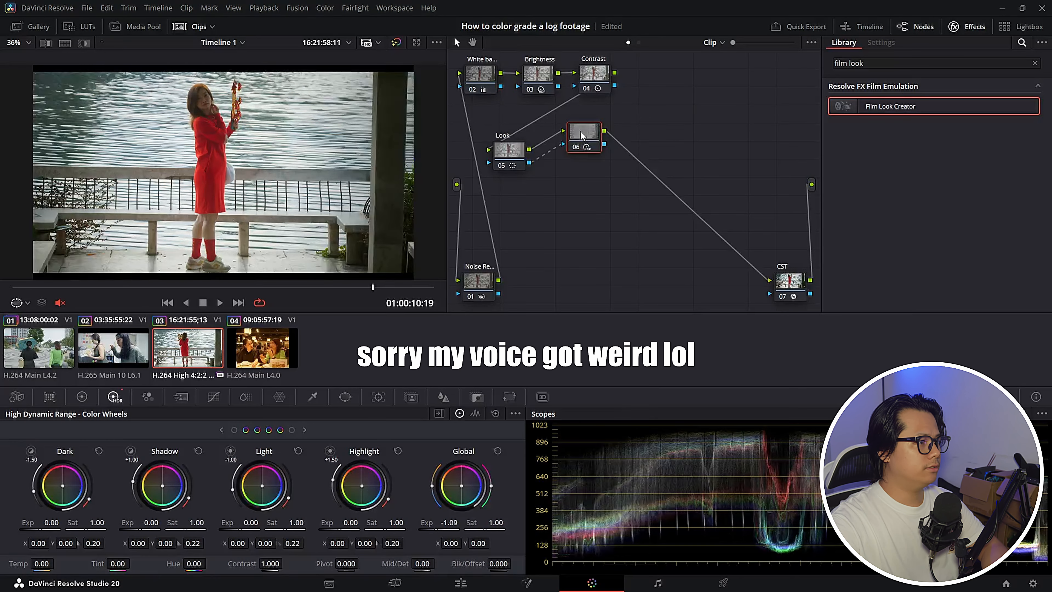
Step: Enlarge the Look node's circular window beyond the frame's width and widen its soft edge
scroll(427, 156, "down", 2)
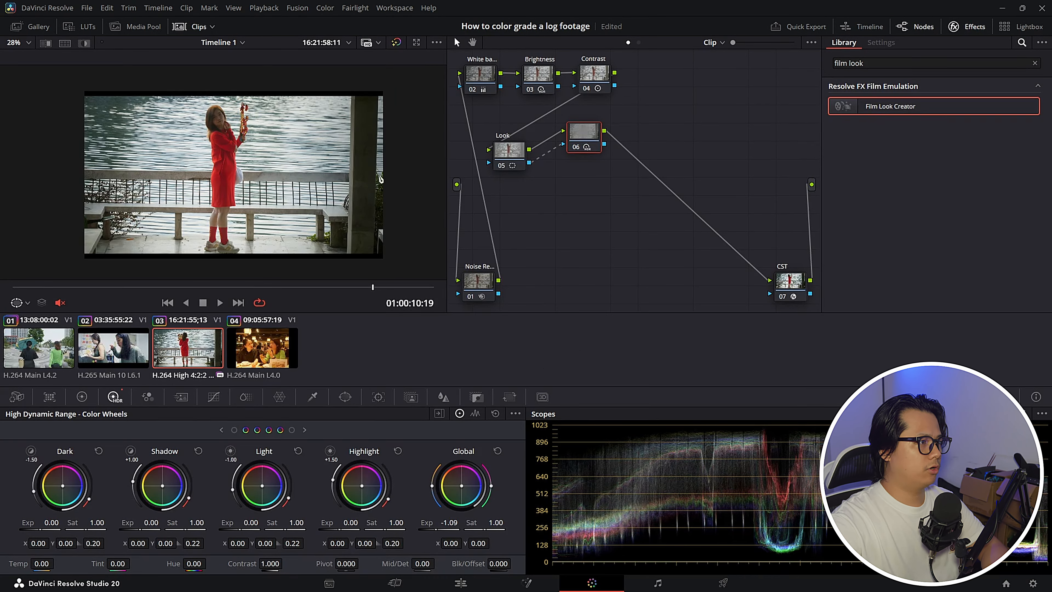
left_click(501, 152)
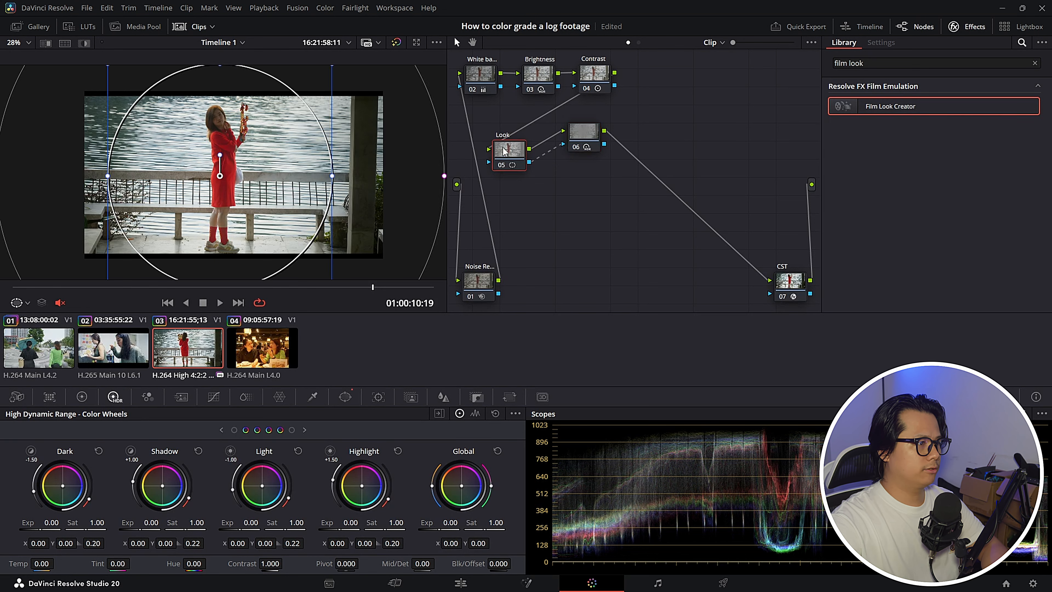
scroll(304, 249, "down", 3)
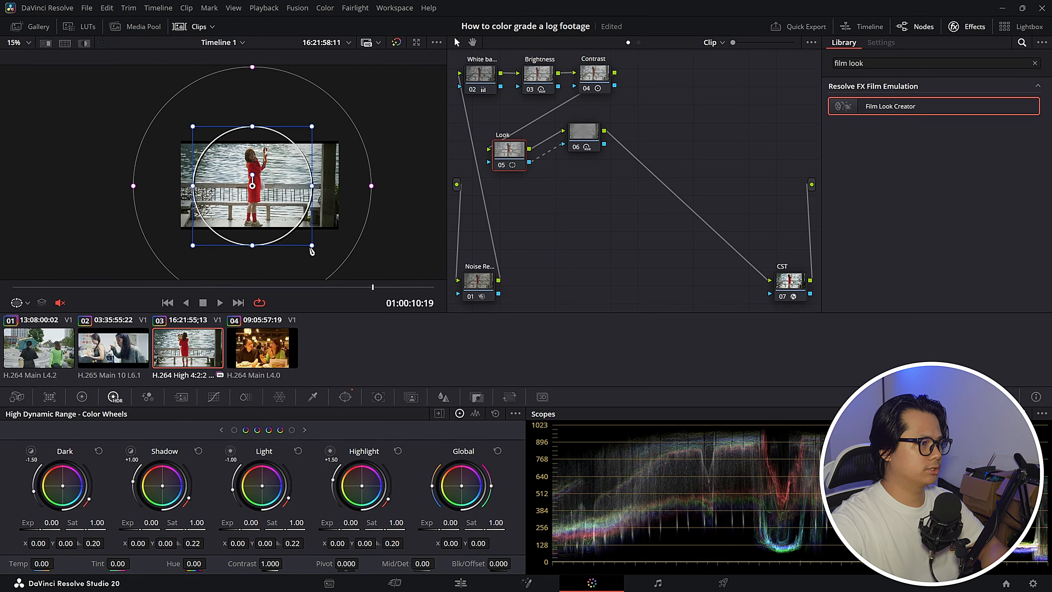
left_click_drag(311, 247, 324, 212)
scroll(366, 266, "down", 2)
left_click_drag(341, 159, 361, 160)
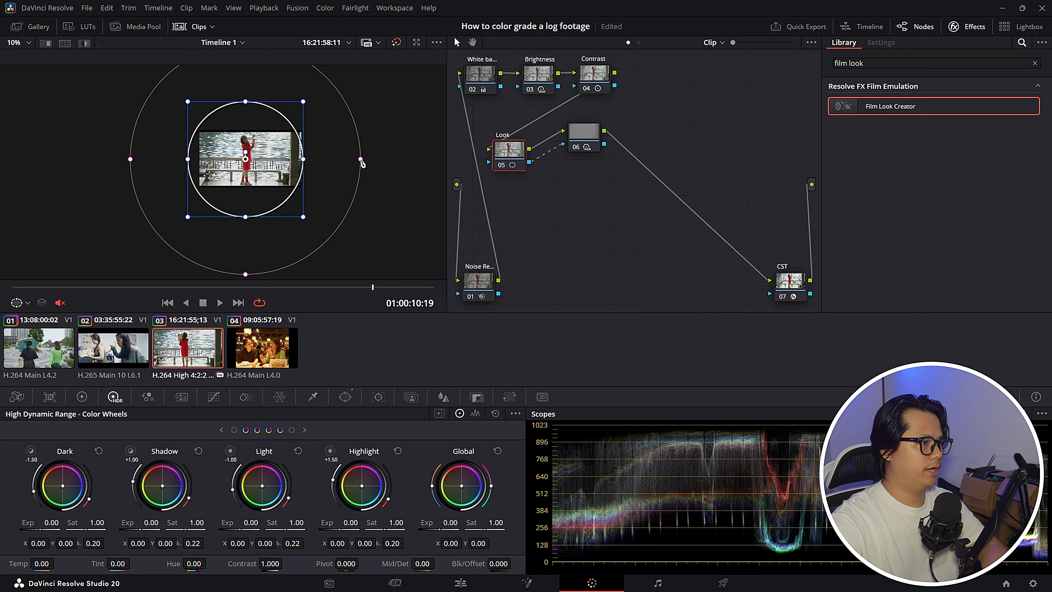
scroll(258, 197, "up", 4)
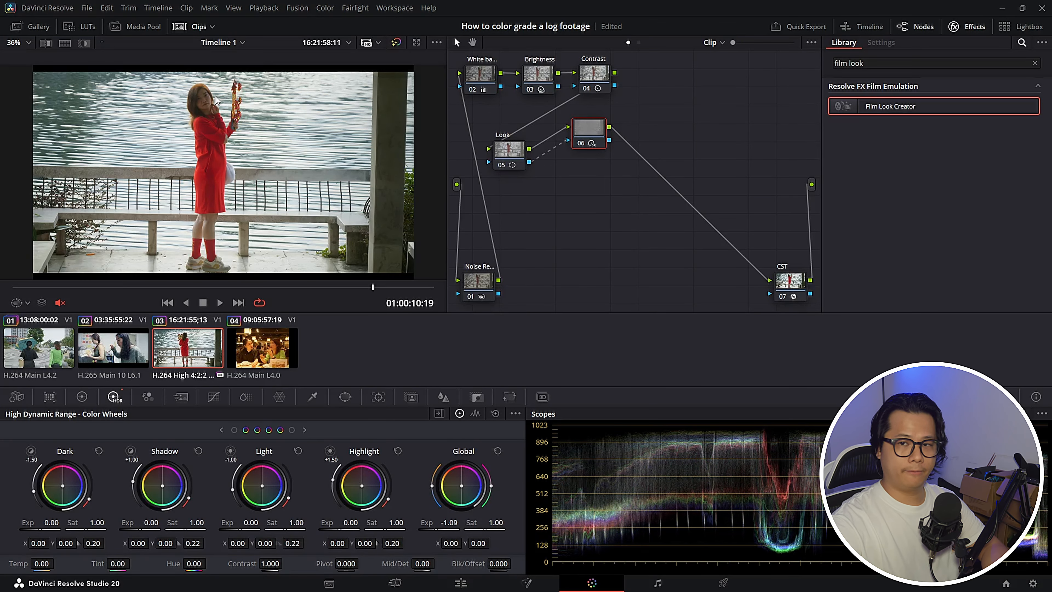
Step: Add a layer node to the Look node
left_click(511, 154)
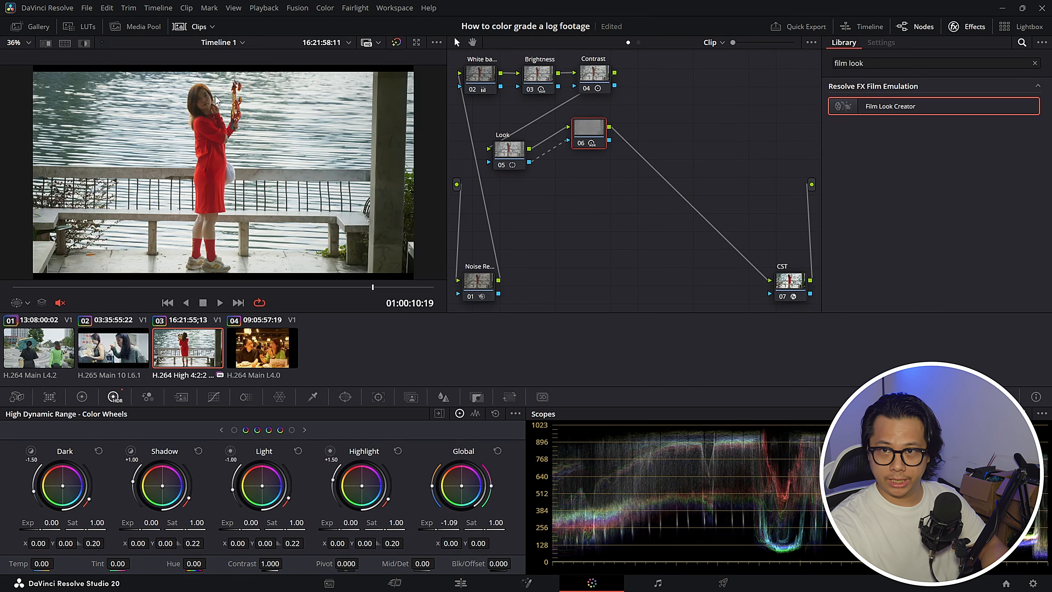
right_click(512, 155)
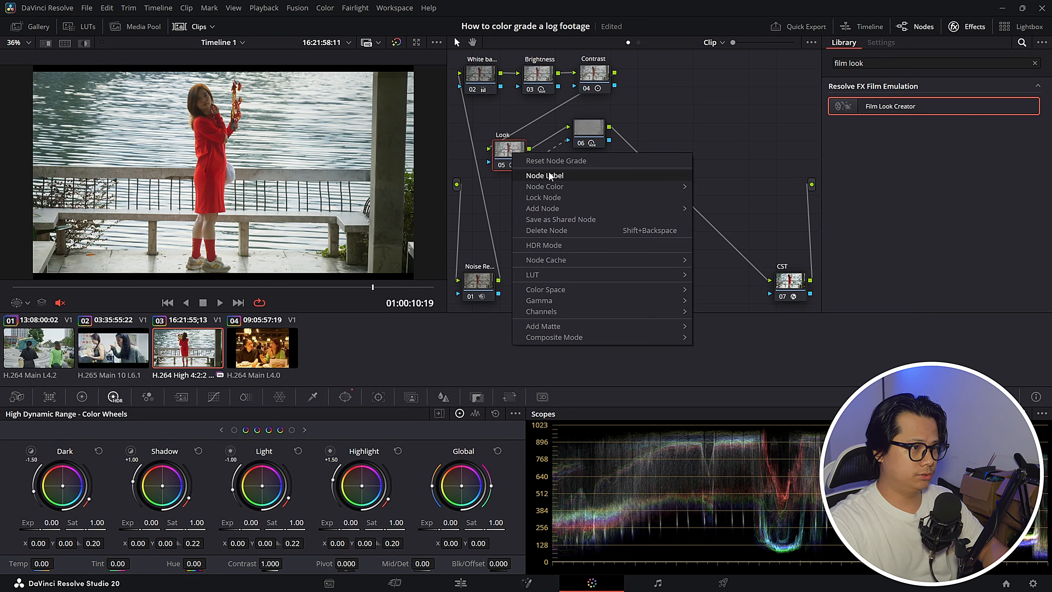
mouse_move(580, 208)
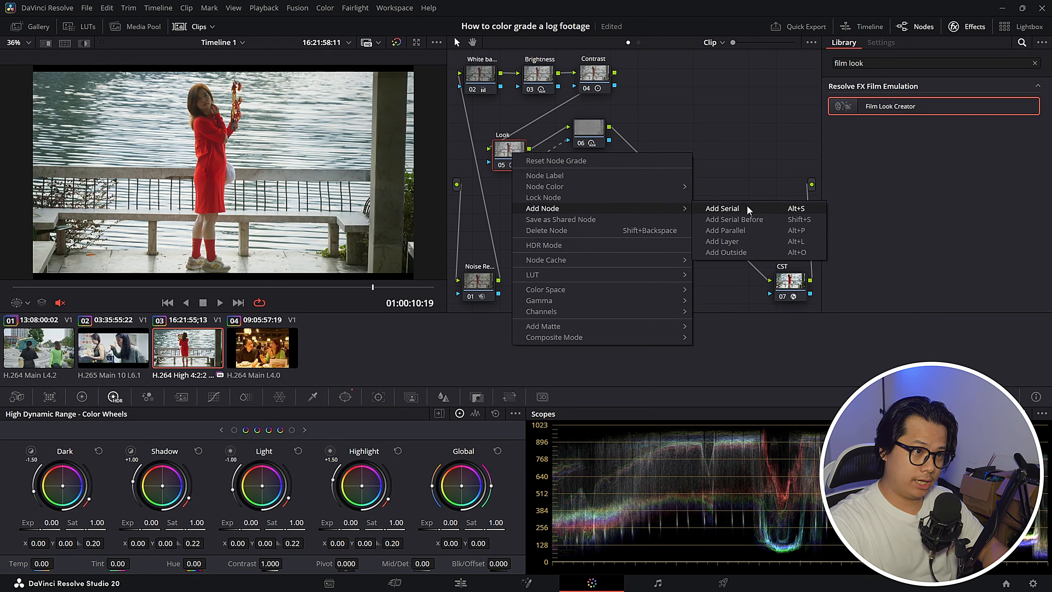
left_click(750, 241)
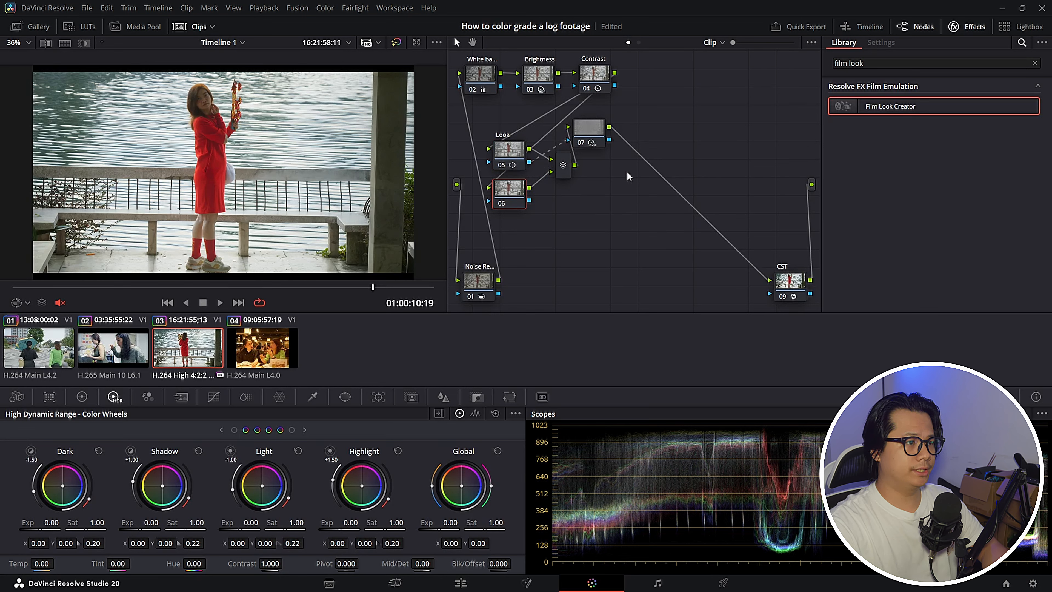
Step: Rearrange the node graph with the new layer node directly below Look, followed by the layer mixer and the outside node
left_click_drag(671, 159, 694, 89)
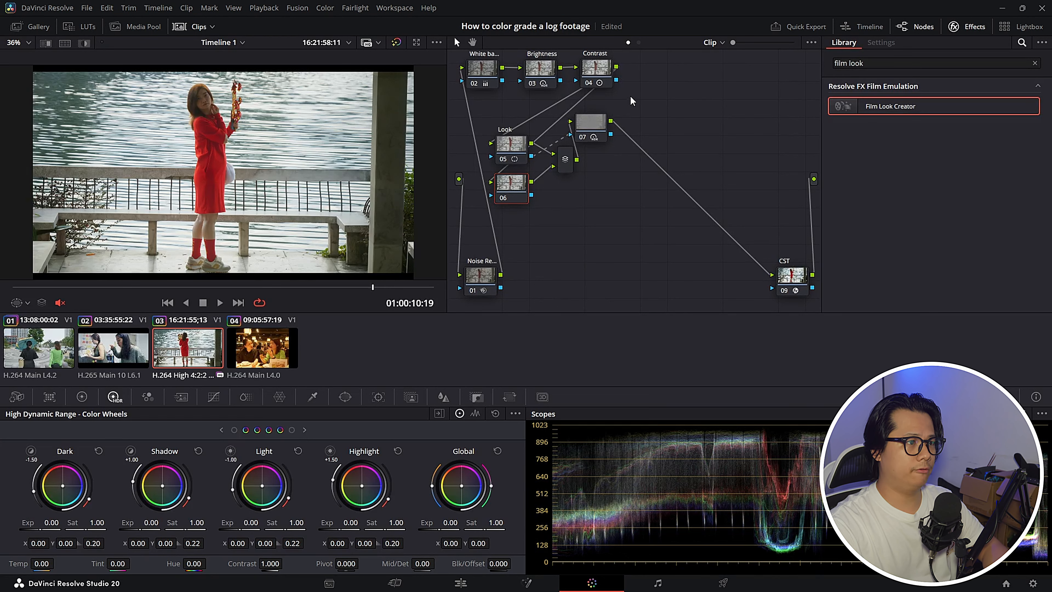
left_click_drag(596, 135, 717, 168)
left_click_drag(563, 163, 669, 181)
left_click_drag(509, 150, 598, 136)
left_click_drag(534, 183, 663, 195)
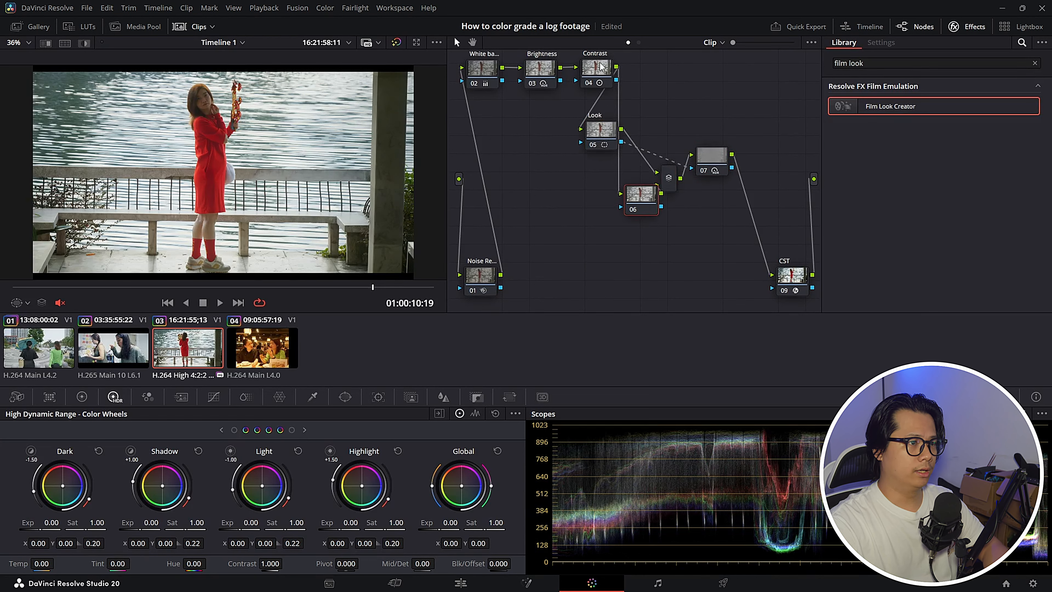
left_click_drag(539, 69, 542, 68)
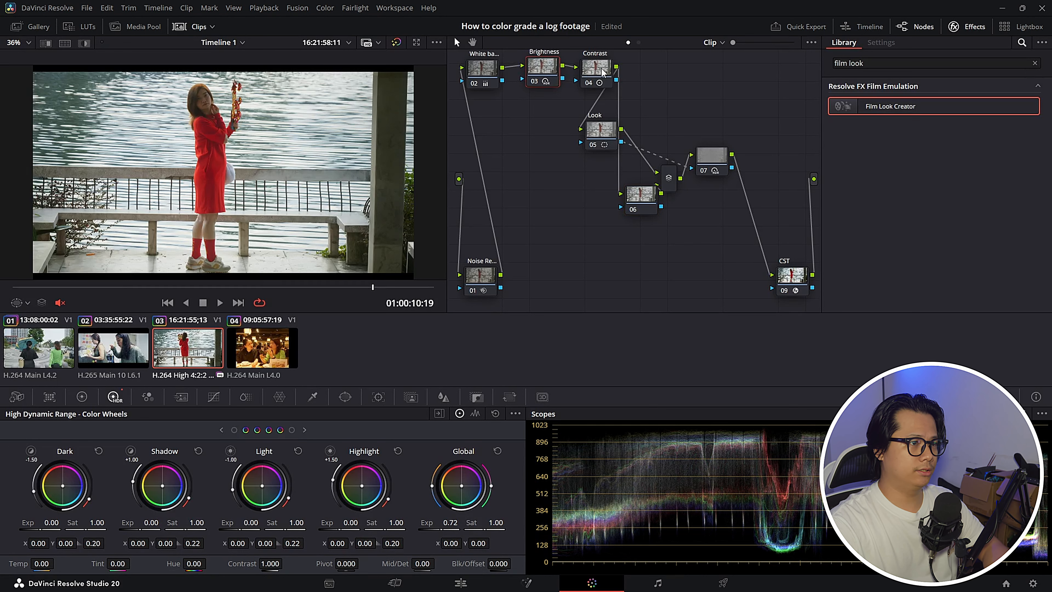
left_click_drag(603, 132, 531, 132)
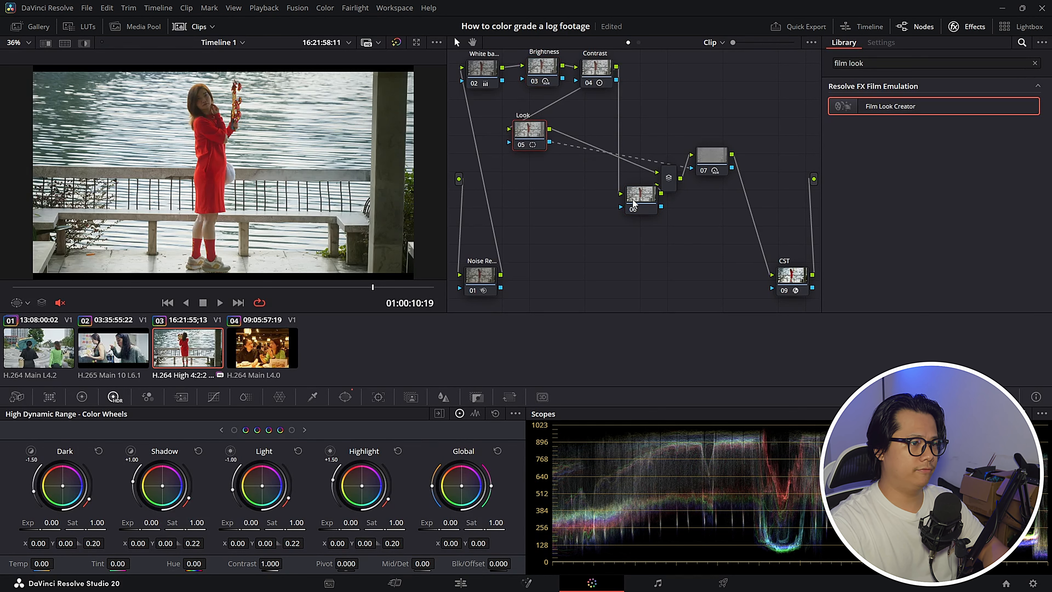
left_click_drag(634, 203, 520, 181)
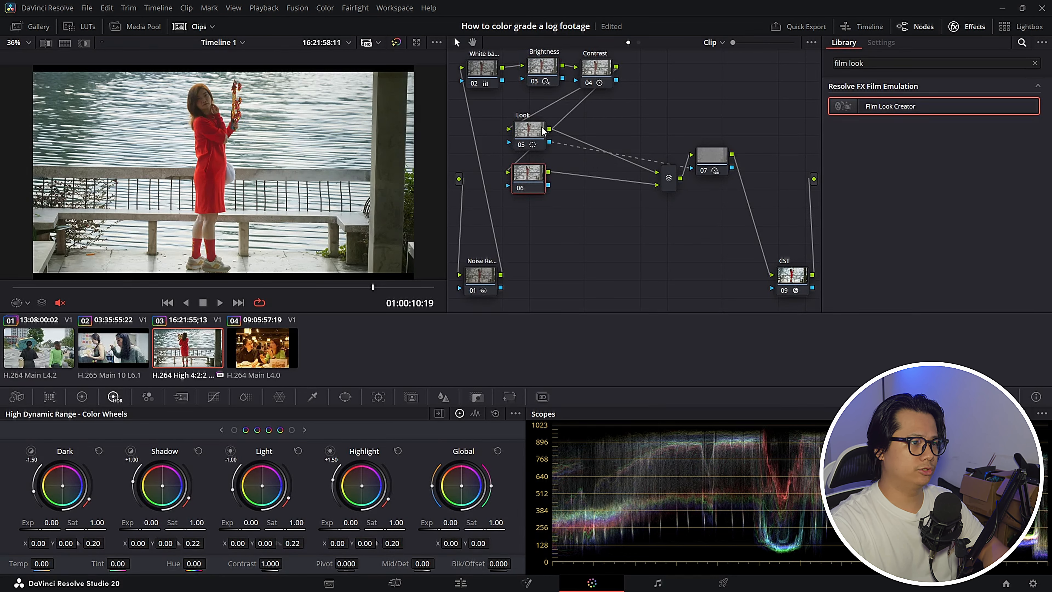
left_click_drag(651, 180, 603, 152)
left_click_drag(655, 124, 658, 123)
left_click_drag(608, 158, 606, 155)
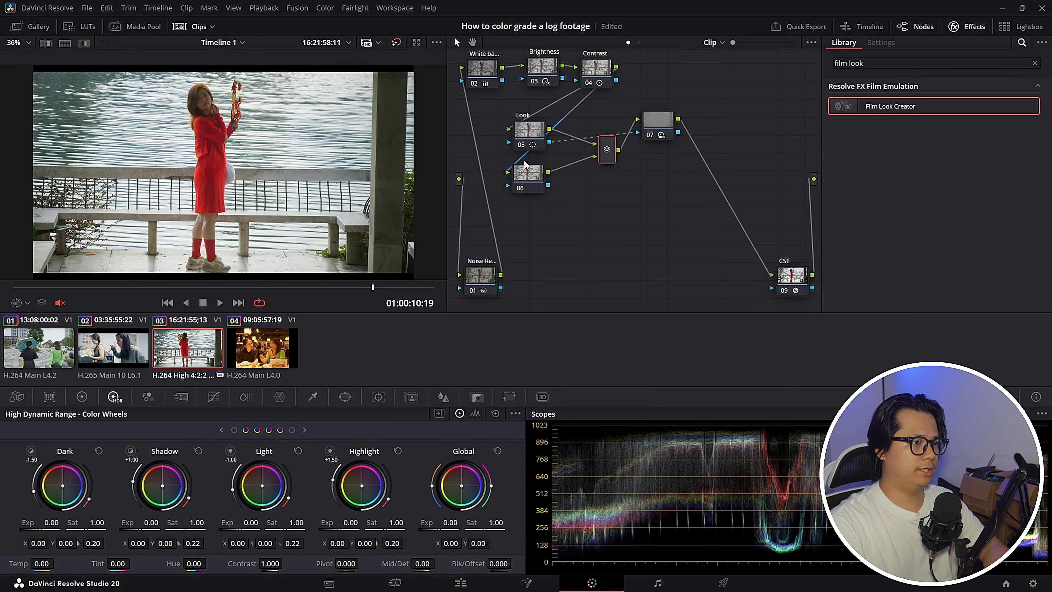
Step: Add a circular window on node 06, stretch it into a tall oval around the woman with Aspect 30.73, and feather Soft 1 to 10.41
right_click(534, 177)
left_click(516, 225)
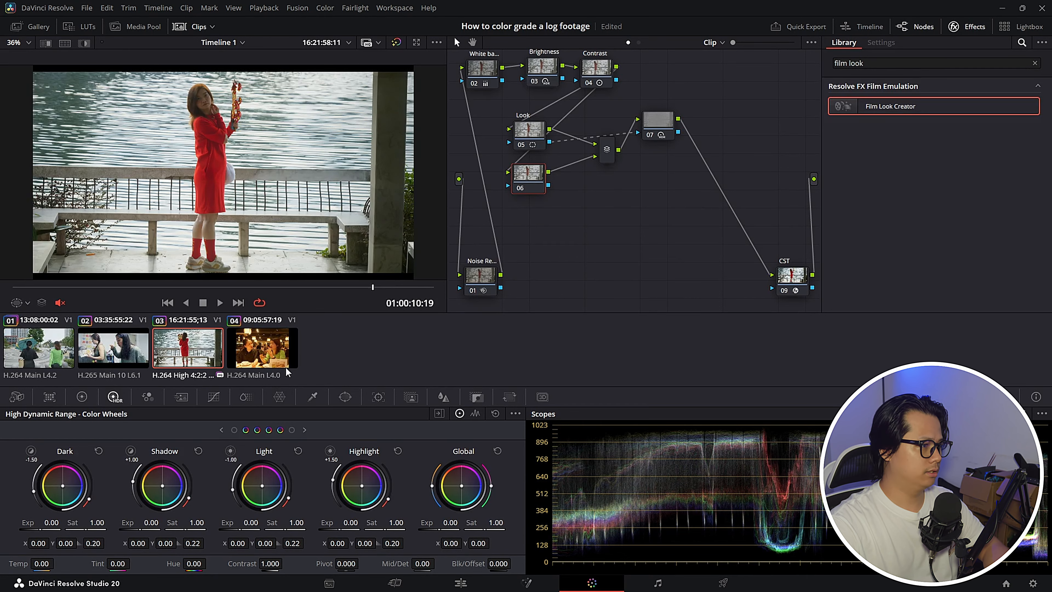
left_click(346, 397)
left_click(25, 484)
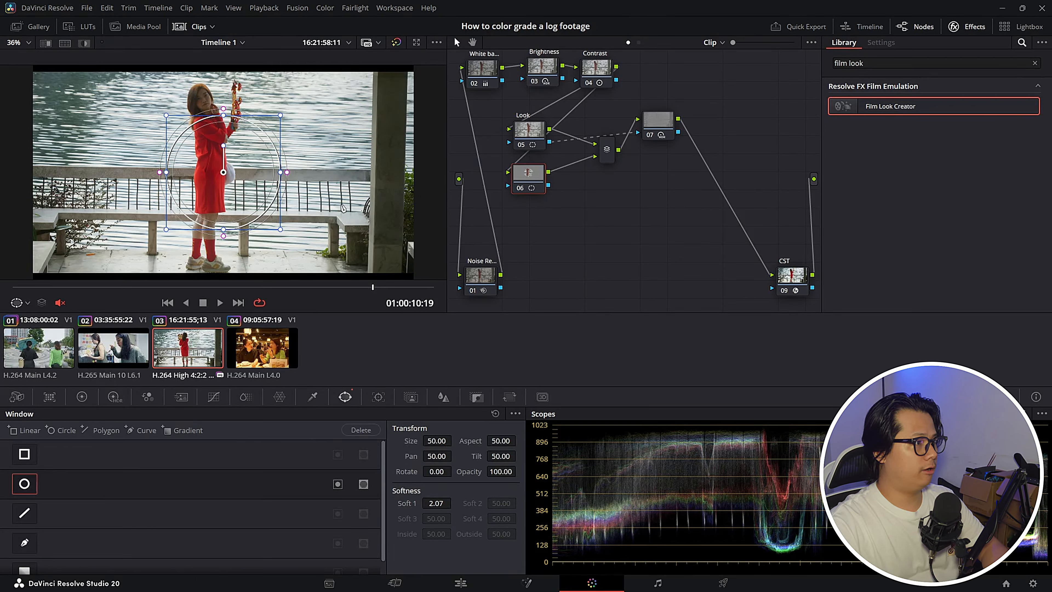
left_click_drag(218, 175, 215, 172)
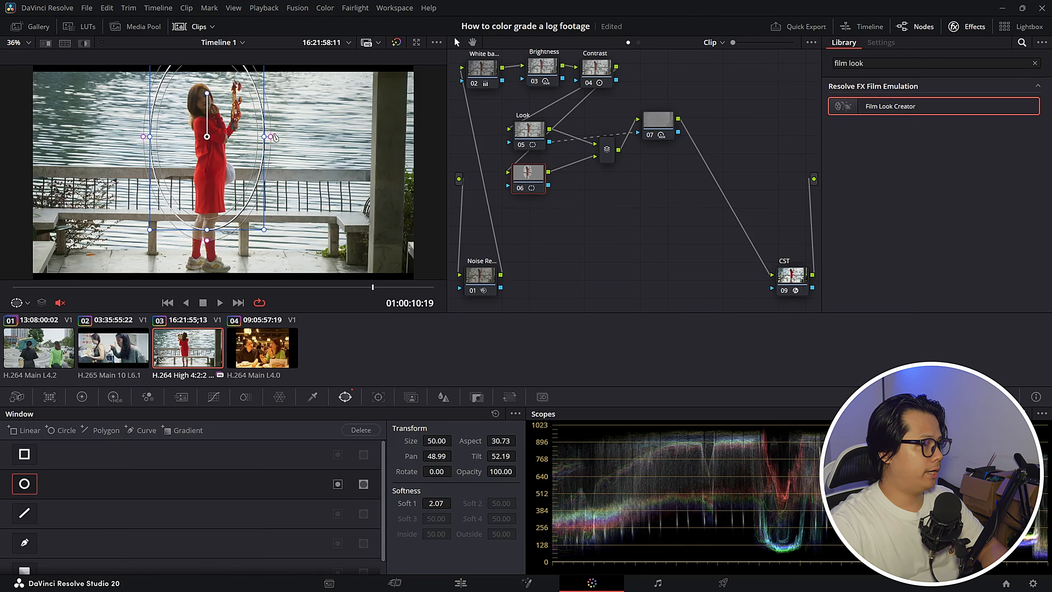
left_click_drag(271, 138, 297, 140)
scroll(248, 158, "down", 1)
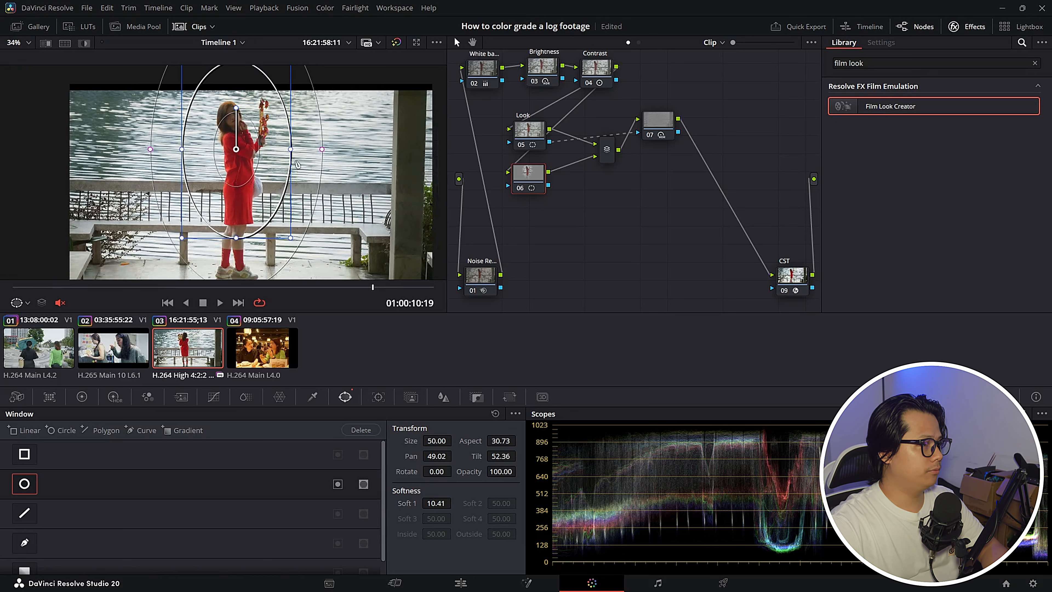
Step: Fine-tune the oval window's size, position and softness around the woman, and track it through the clip
left_click_drag(289, 241, 298, 252)
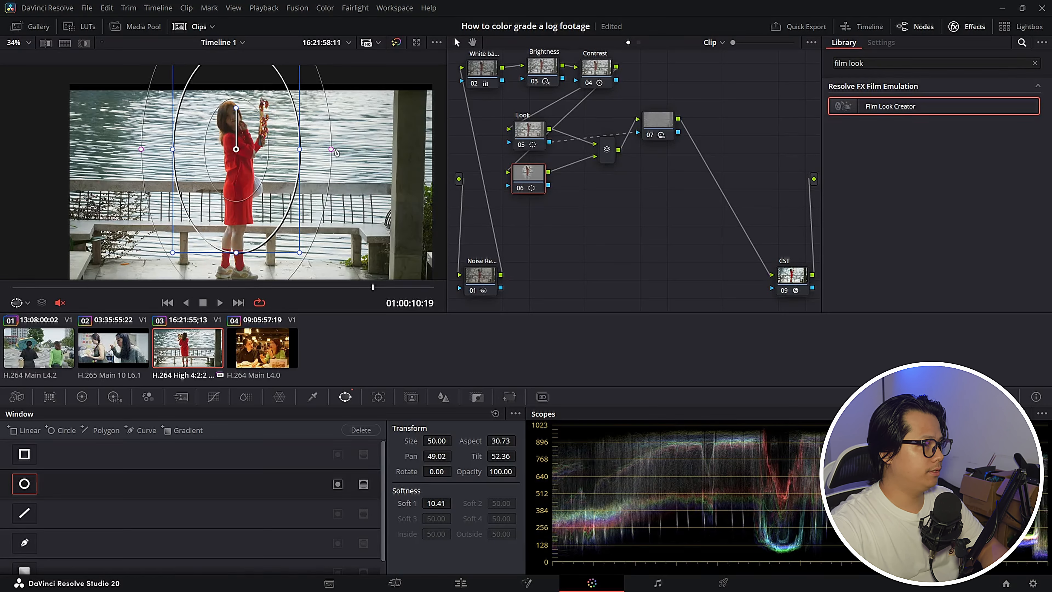
left_click_drag(331, 150, 346, 149)
left_click_drag(300, 253, 292, 240)
left_click_drag(255, 211, 254, 204)
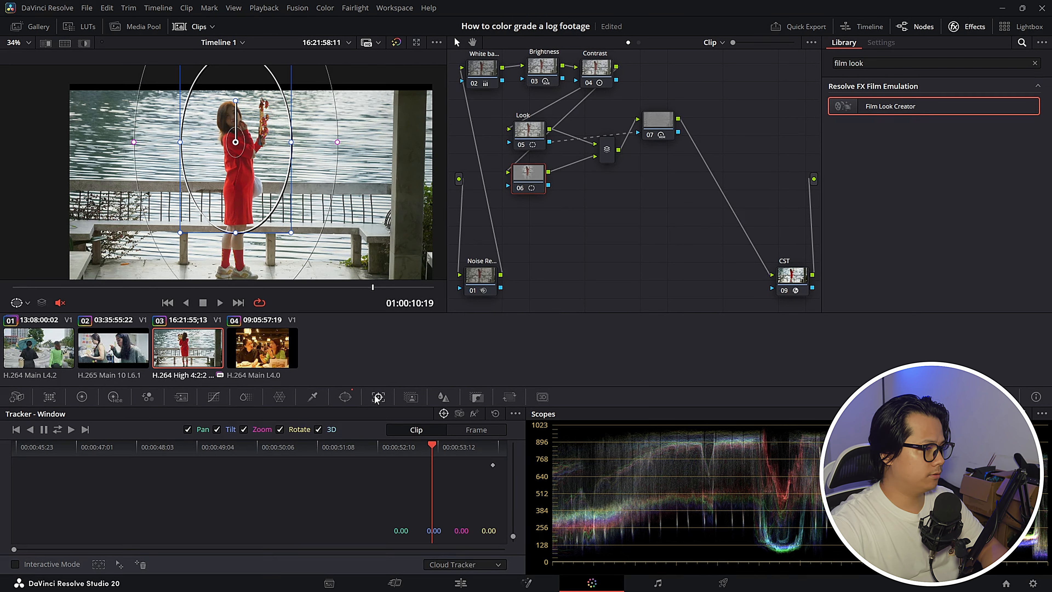
left_click(58, 429)
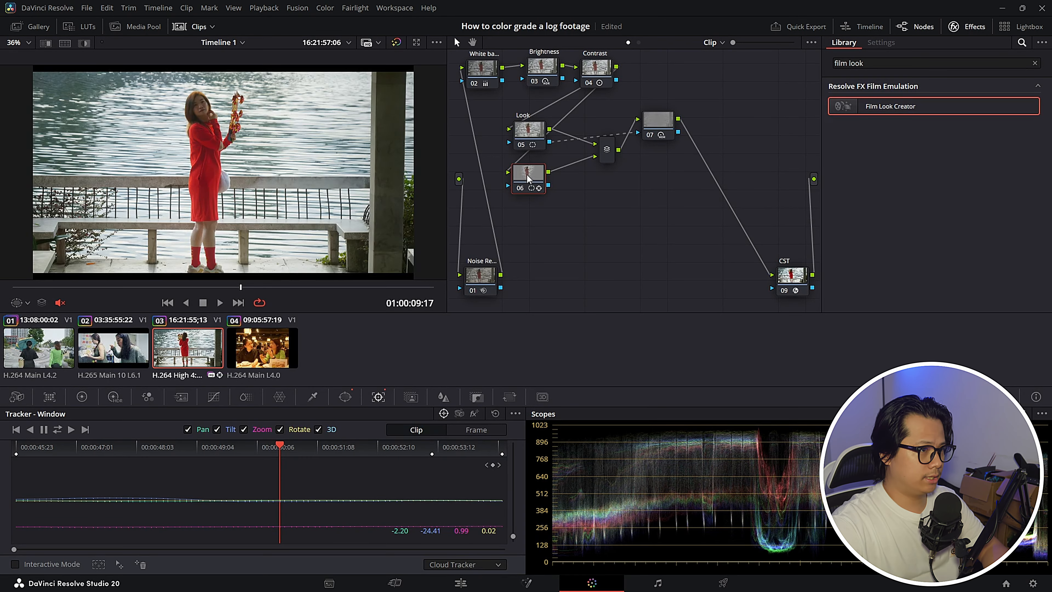
Step: Brighten the woman on node 06 by raising the Gain to 1.10
left_click_drag(528, 178, 525, 177)
left_click(82, 397)
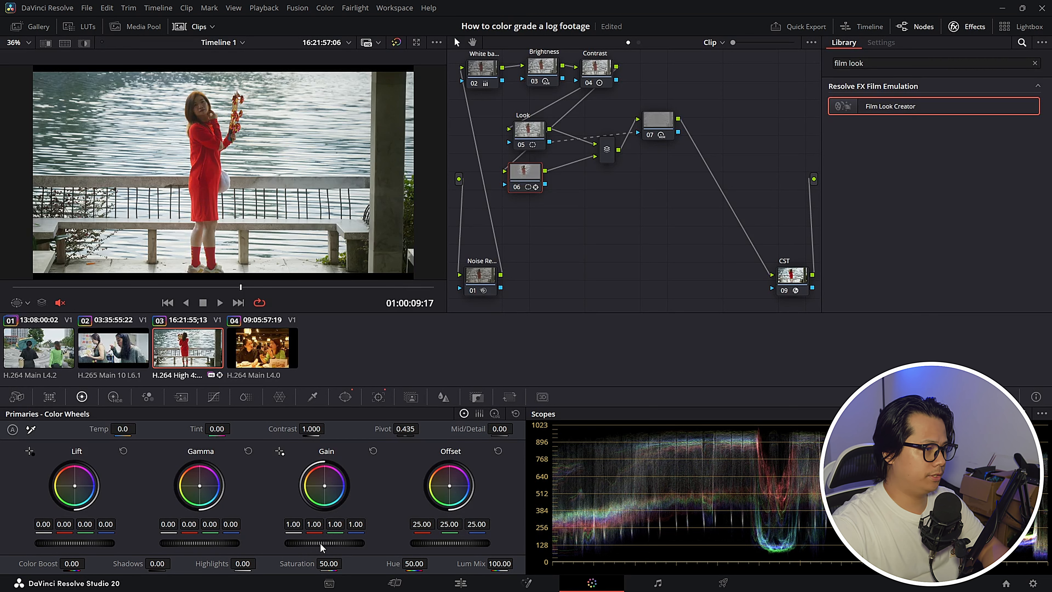
scroll(320, 542, "up", 6)
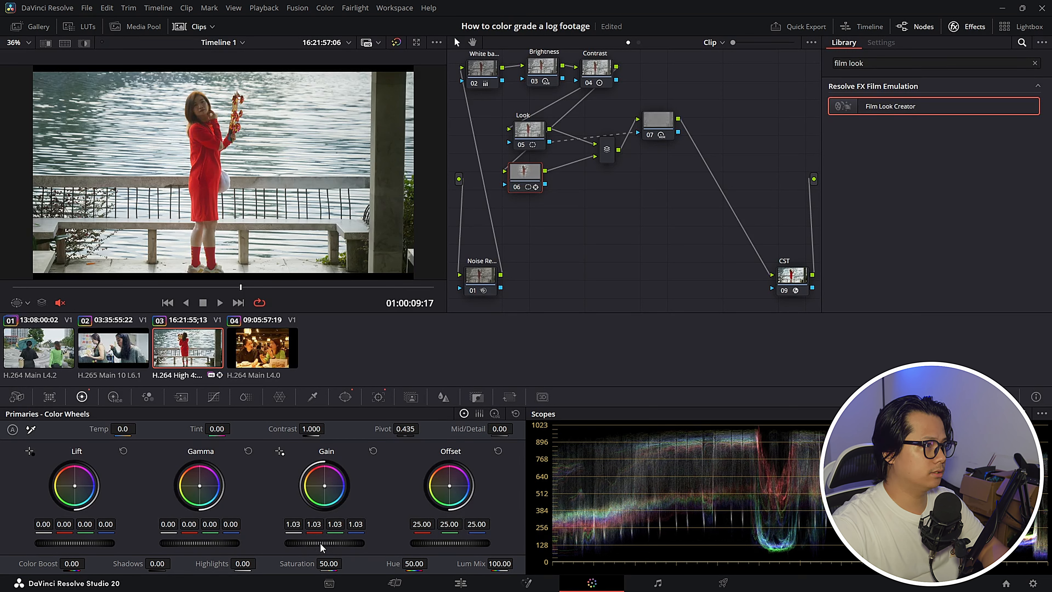
scroll(320, 543, "up", 4)
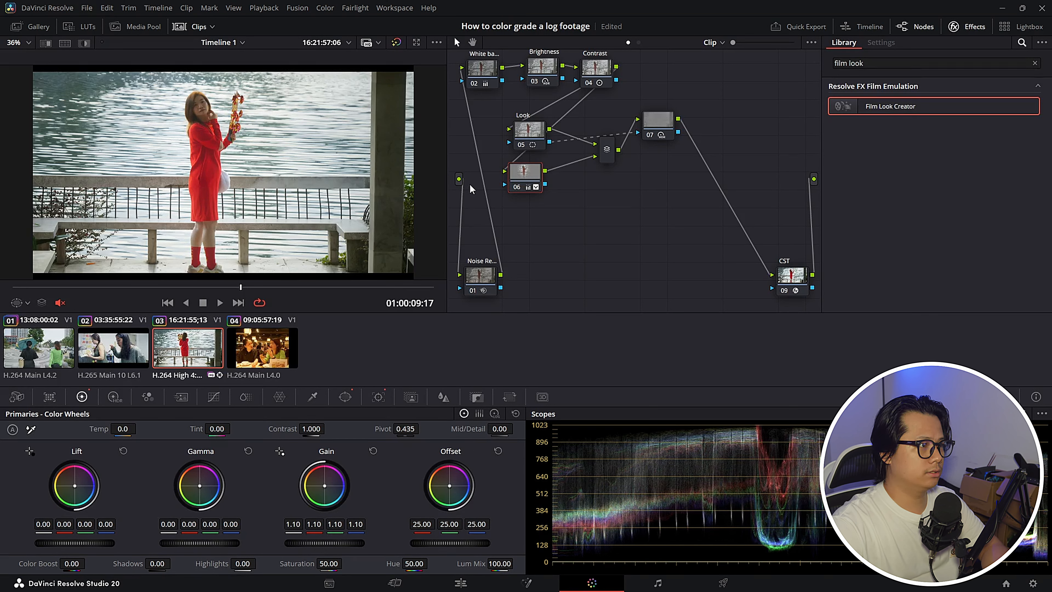
Step: Compare the image with the brightened node 06 switched on and off
key("ctrl+d")
key("ctrl+d")
key("ctrl+d")
key("ctrl+d")
key("ctrl+d")
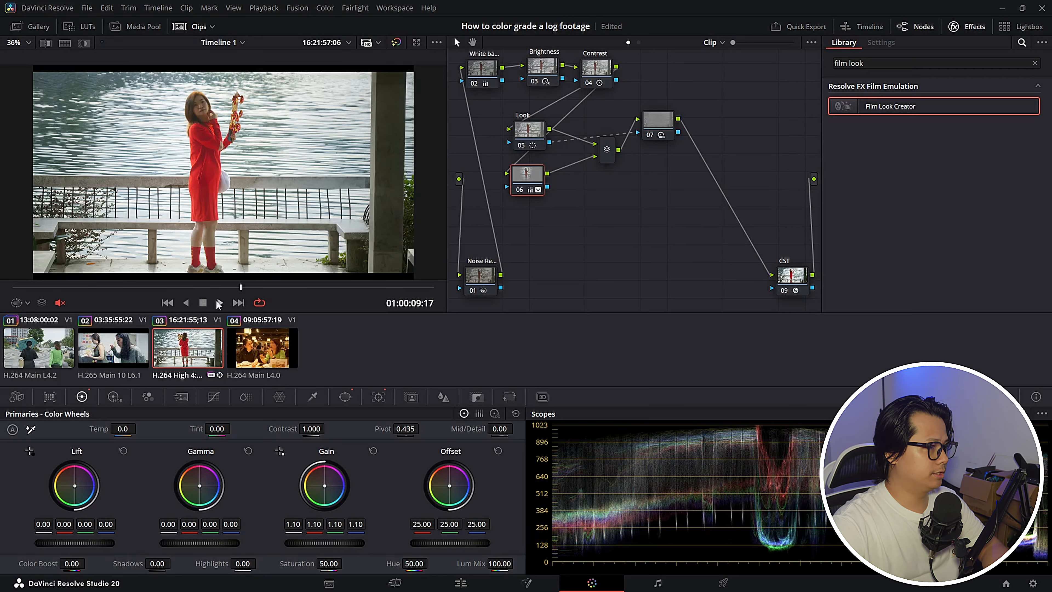
Step: Play back the clip to check the tracked window on the woman
key("space")
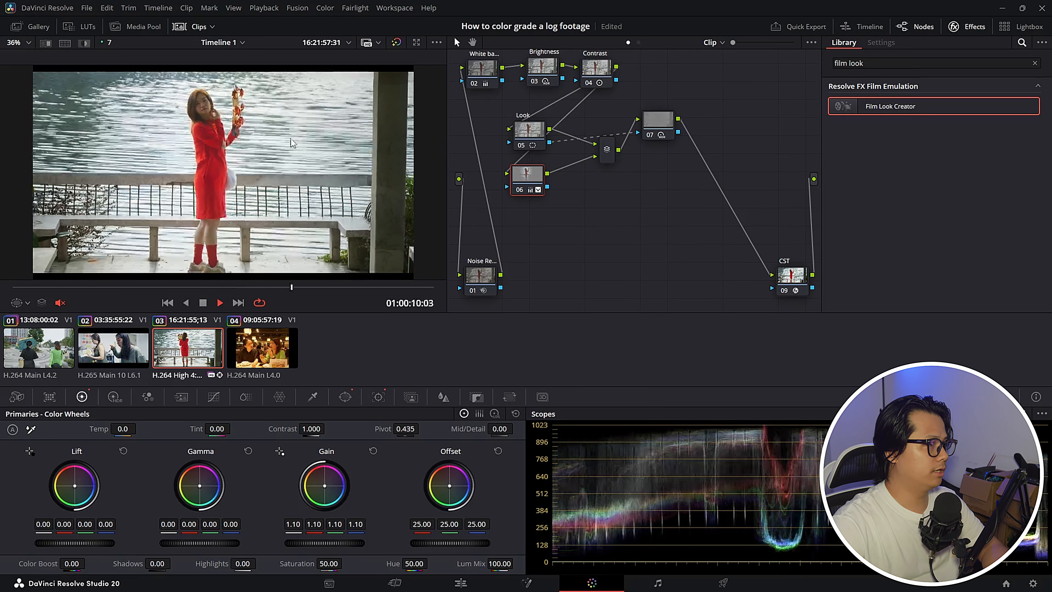
scroll(248, 140, "down", 1)
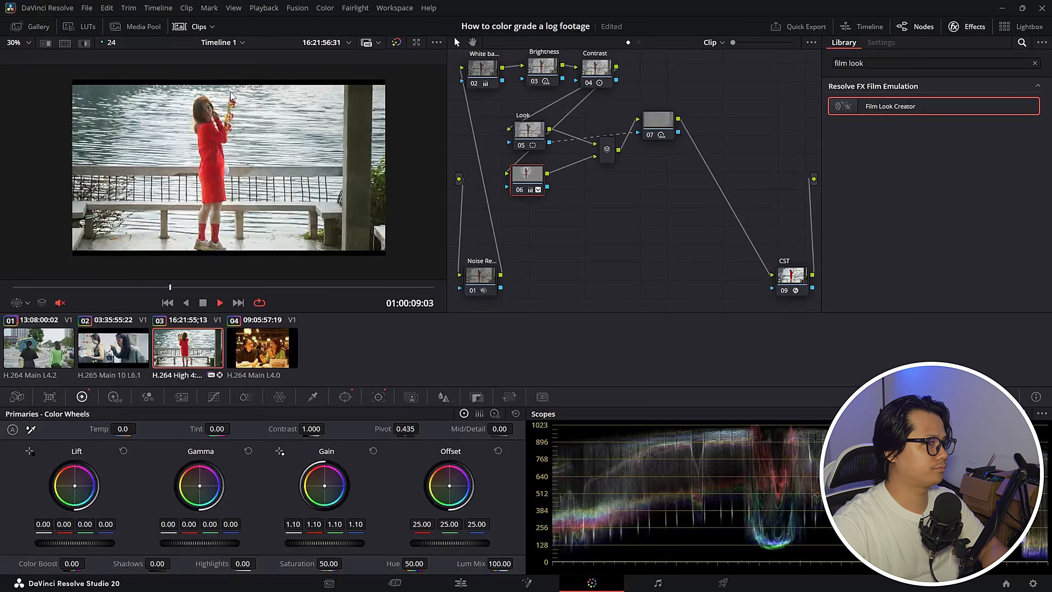
scroll(245, 115, "up", 1)
key("space")
Step: Move the CST node back to make room, and add a serial node with the Glow effect after it
left_click_drag(793, 290, 704, 274)
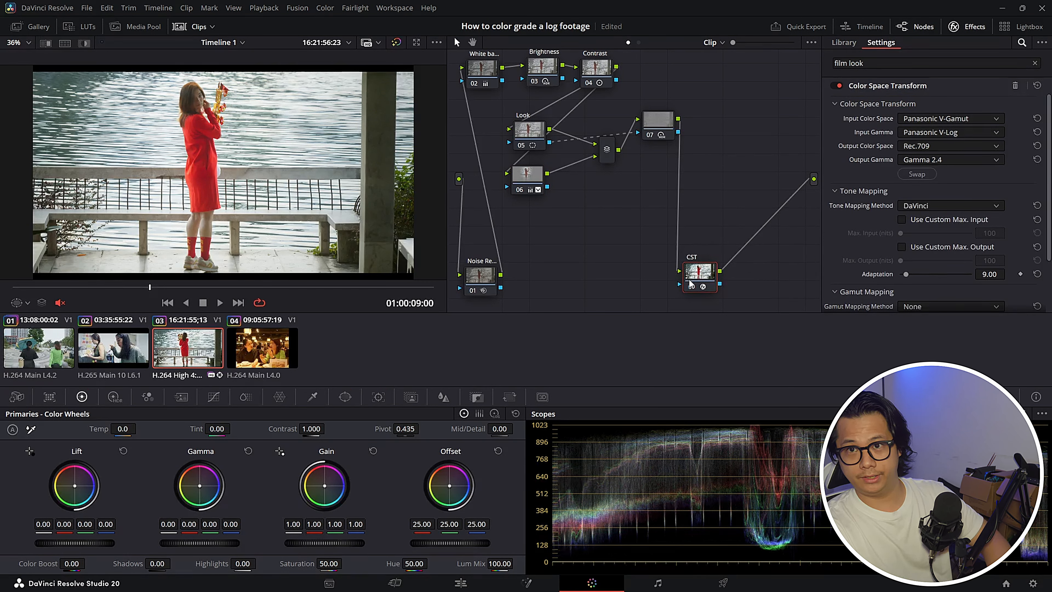
left_click_drag(691, 284, 683, 279)
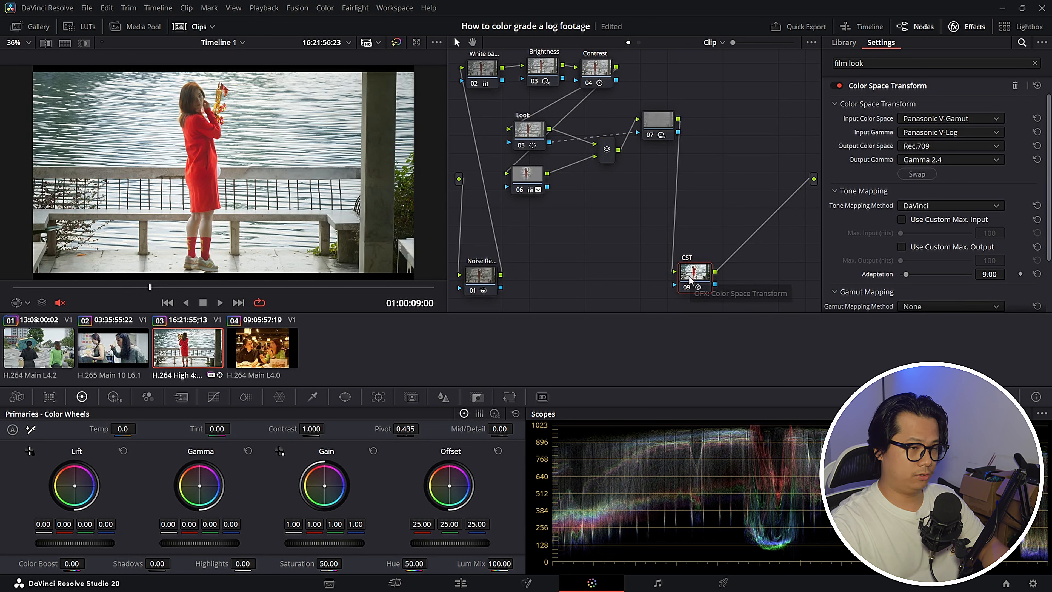
key("alt+s")
left_click(879, 60)
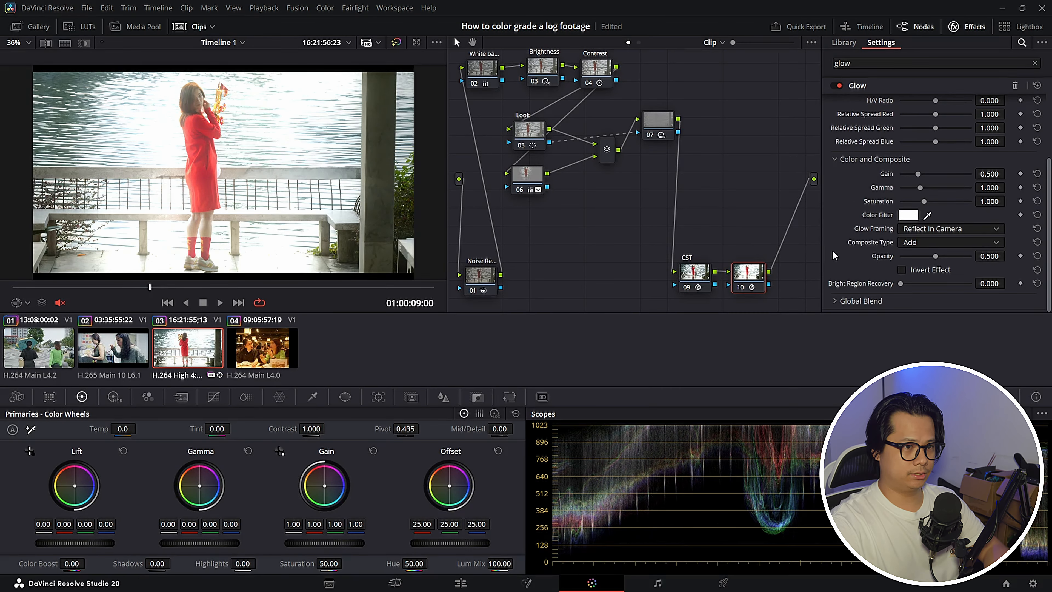
Step: Label the new Glow node "glow"
right_click(754, 268)
left_click(791, 291)
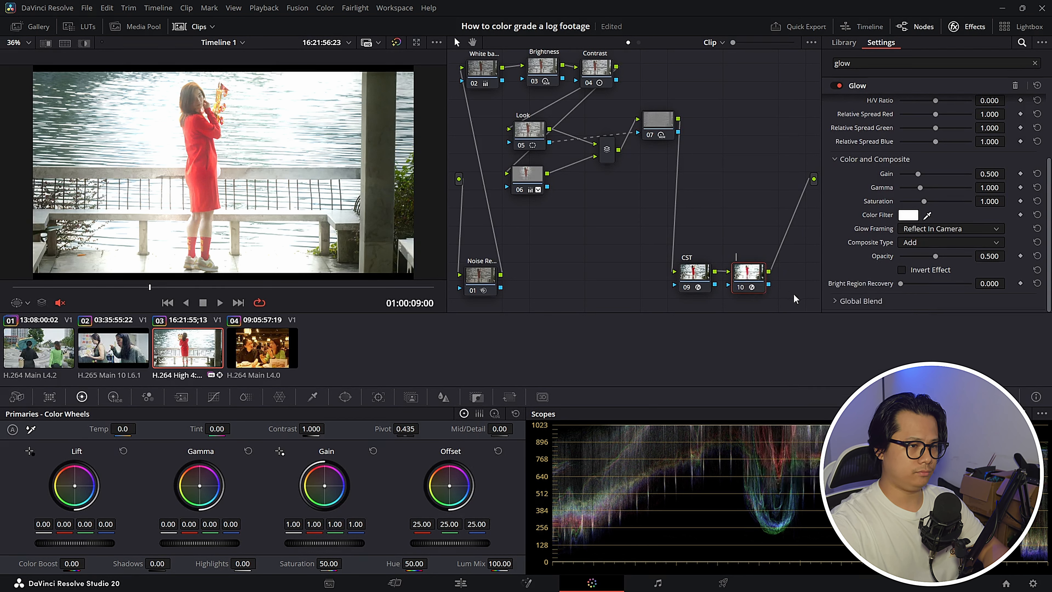
type("glow")
key("Return")
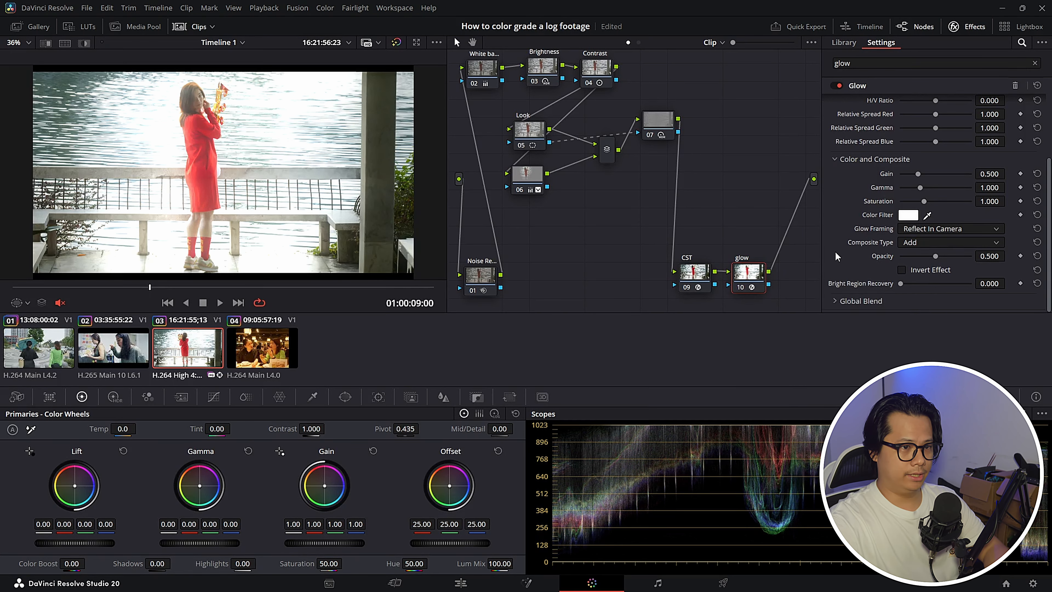
Step: Set the Glow effect's Composite Type to Softlight
left_click(914, 244)
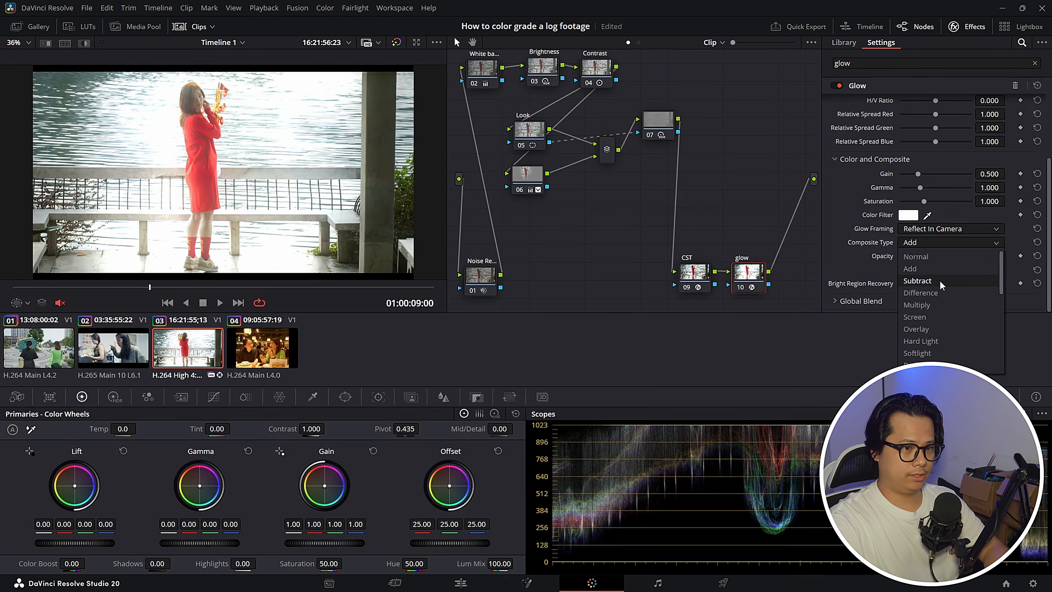
left_click(942, 351)
scroll(874, 234, "up", 3)
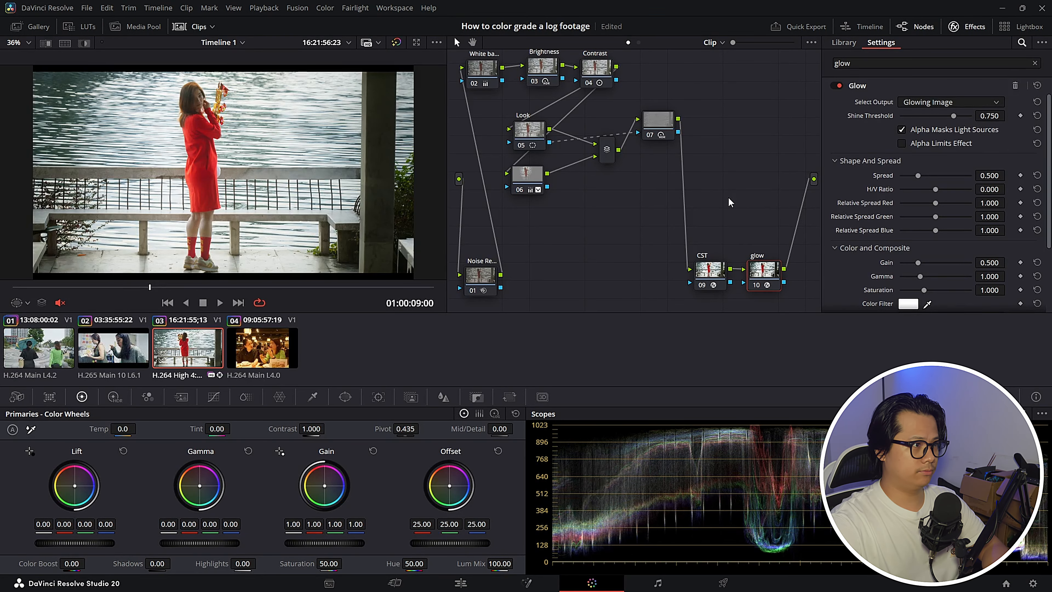
Step: Compare the image with the glow node switched on and off
key("ctrl+d")
key("ctrl+d")
key("ctrl+d")
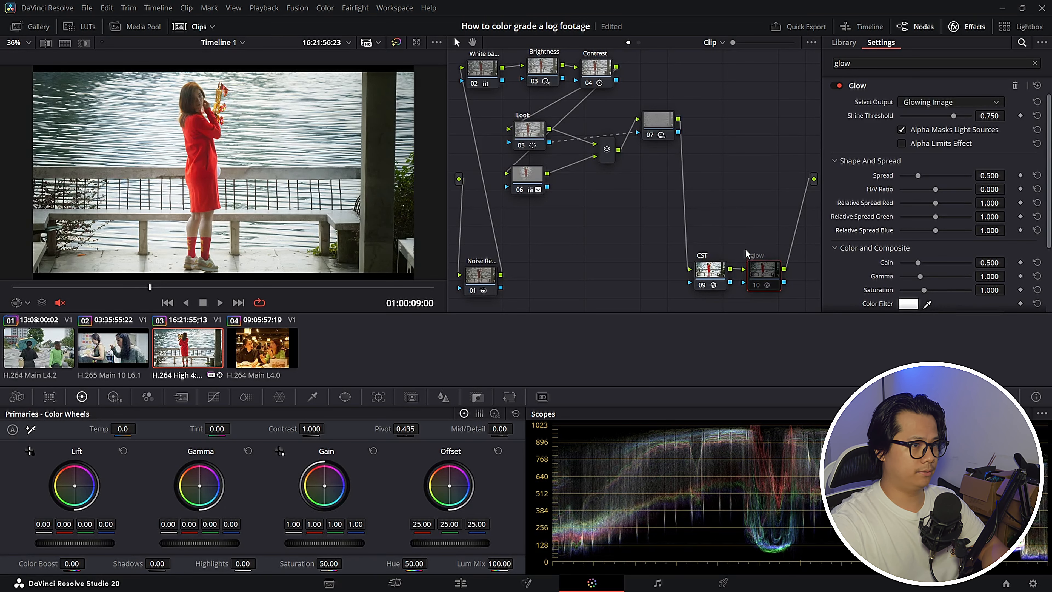
key("ctrl+d")
key("ctrl+d")
key("ctrl+d")
key("ctrl+d")
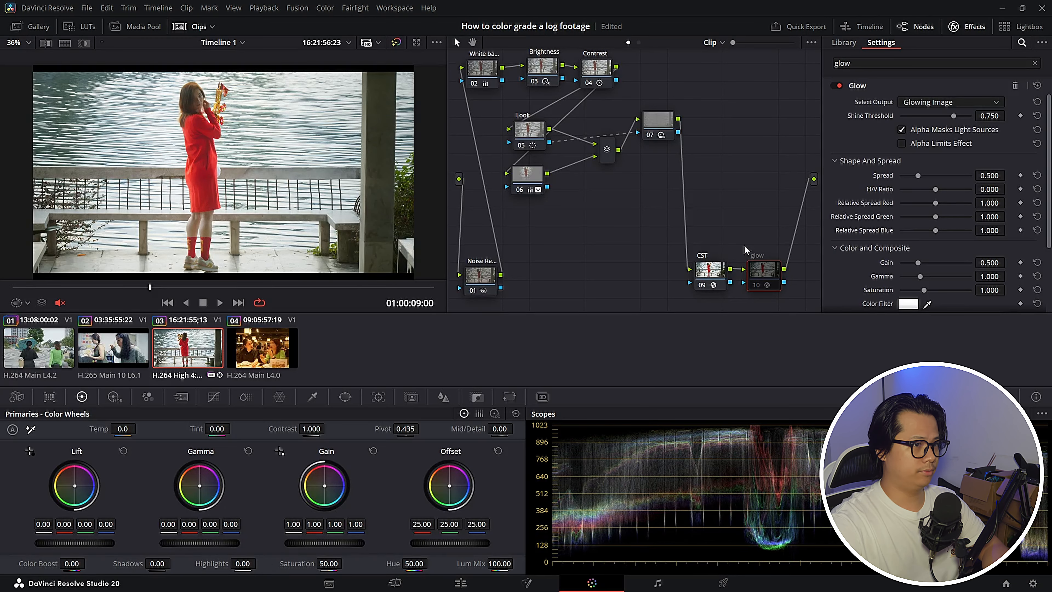
key("ctrl+d")
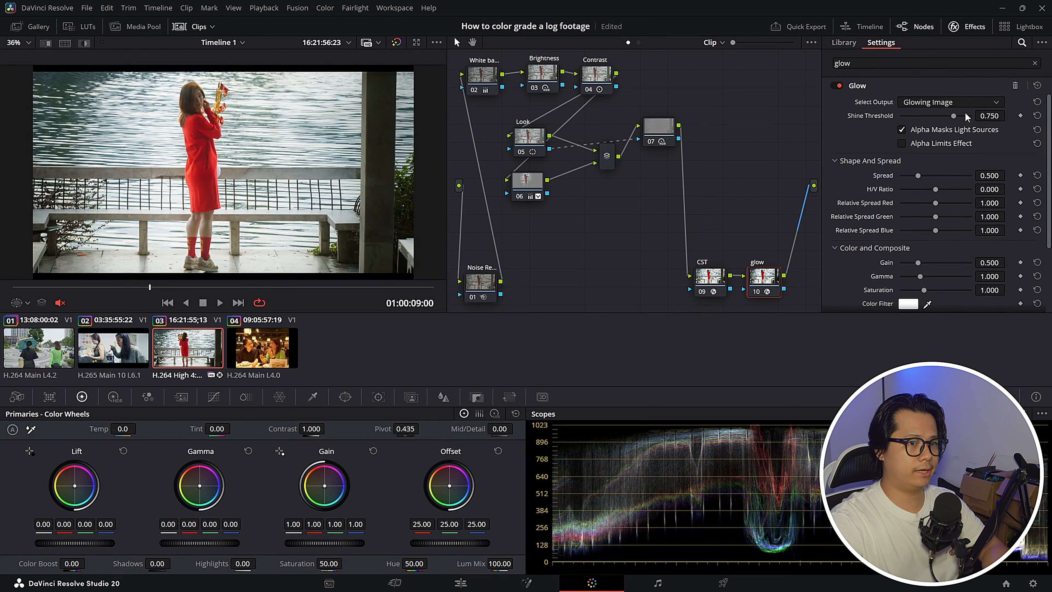
Step: Lower the Glow's Shine Threshold to about 0.109, and check its Global Blend and the node's effect on the image
left_click_drag(953, 116, 907, 119)
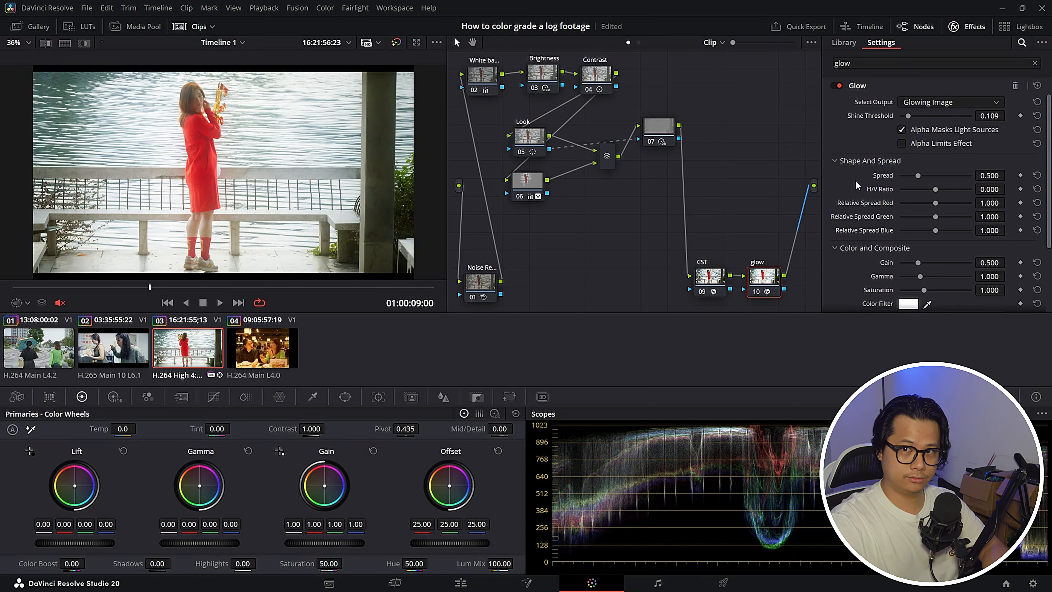
scroll(950, 189, "down", 3)
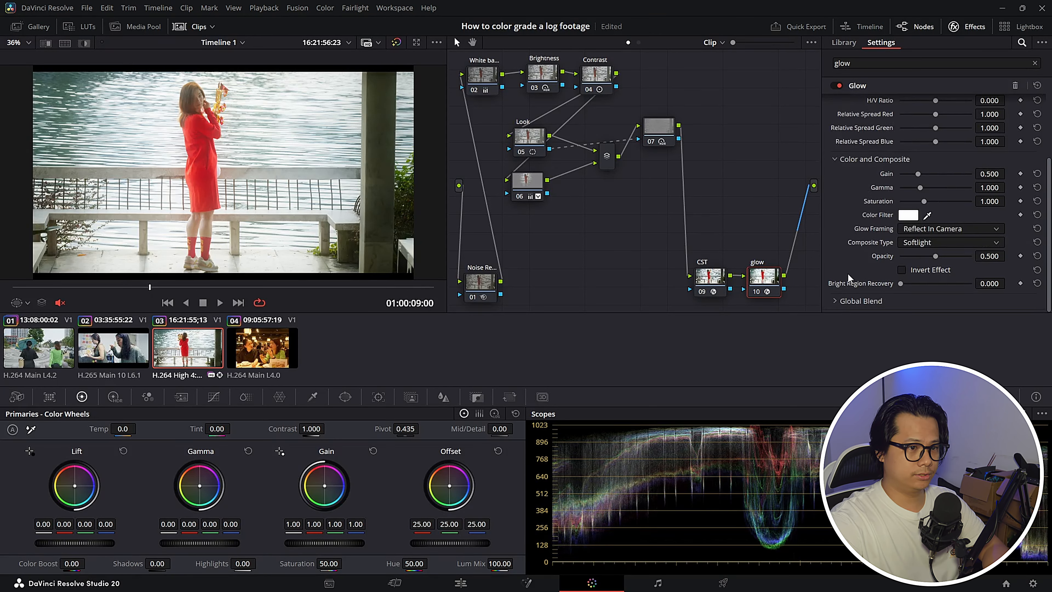
left_click(833, 302)
scroll(856, 254, "down", 1)
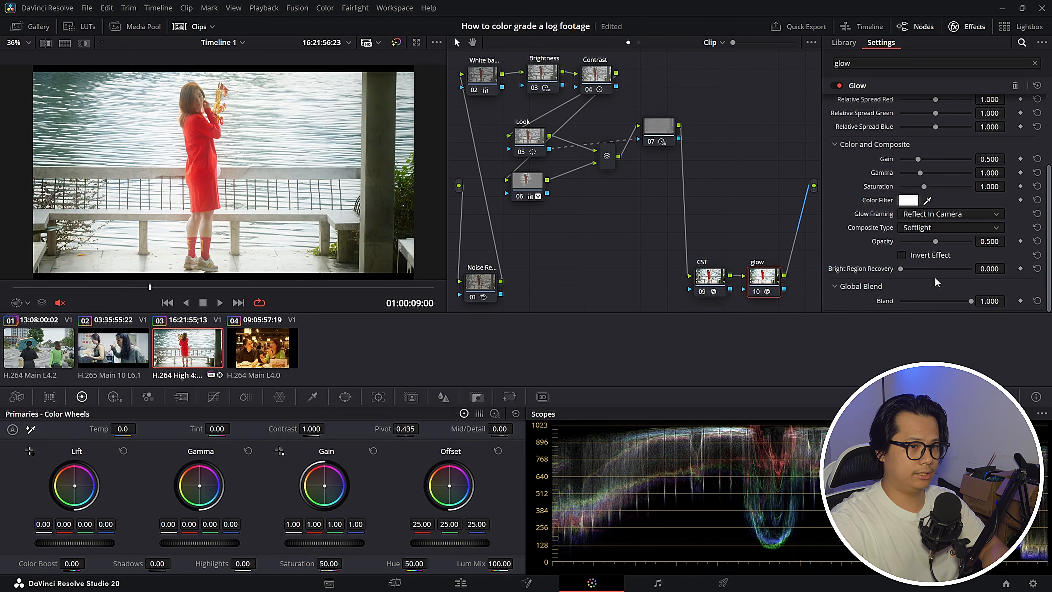
mouse_move(969, 300)
left_mouse_down()
mouse_move(860, 306)
mouse_move(954, 308)
mouse_move(933, 310)
mouse_move(939, 315)
mouse_move(976, 301)
left_mouse_up()
left_click(771, 276)
key("ctrl+d")
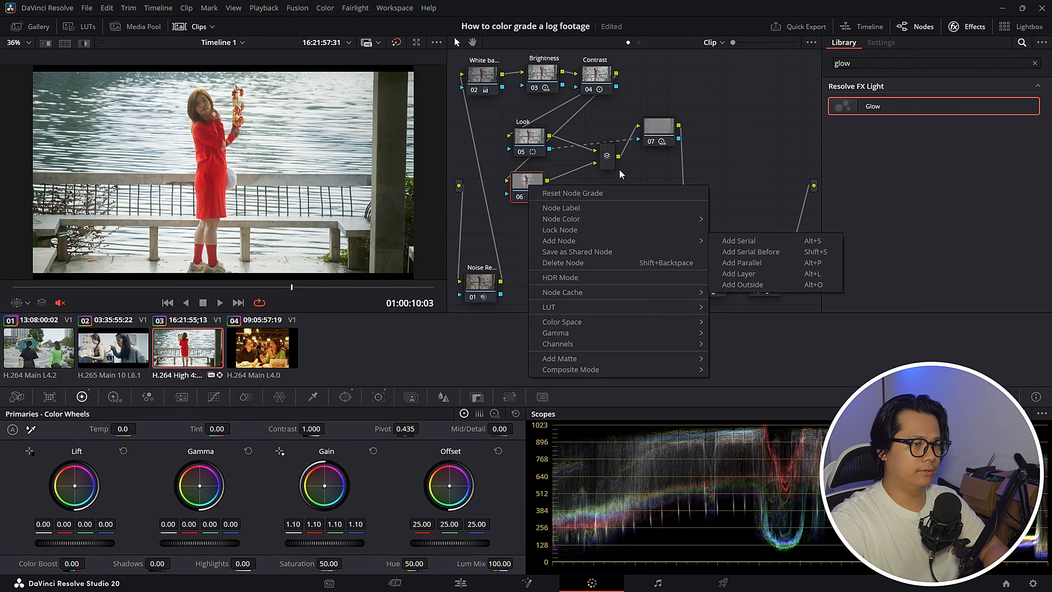
Step: Add a parallel node beneath node 06 and tint its shadows teal with Lift at red -0.03 and blue 0.01
left_click(620, 173)
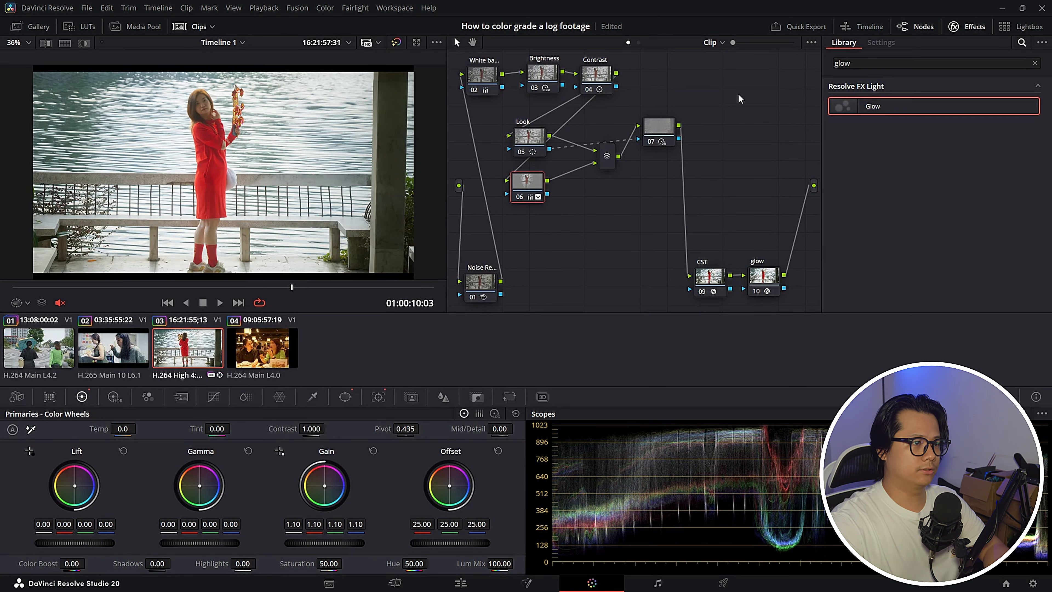
right_click(524, 185)
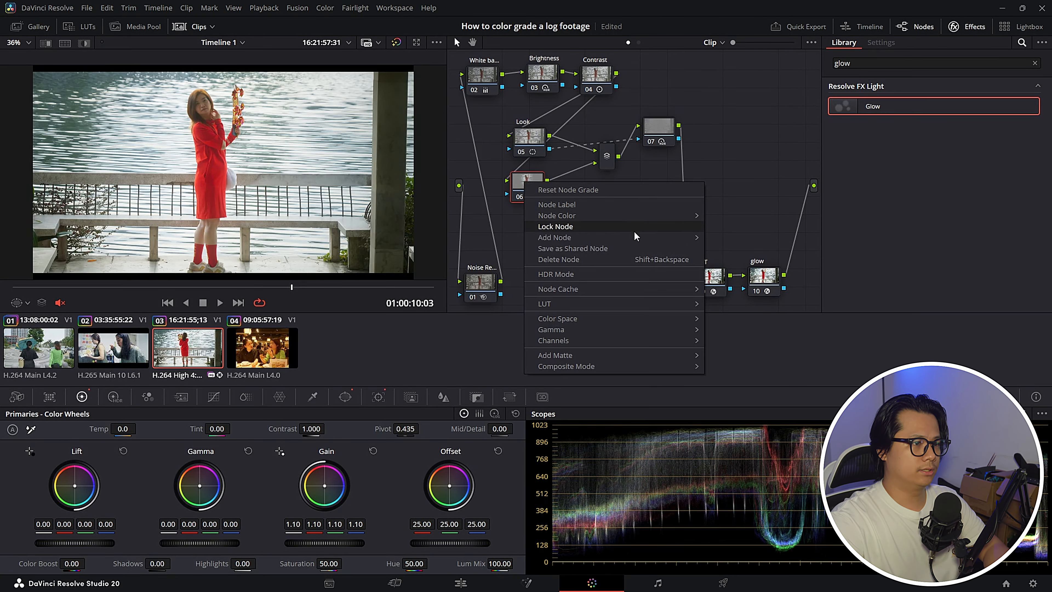
mouse_move(629, 238)
left_click(737, 259)
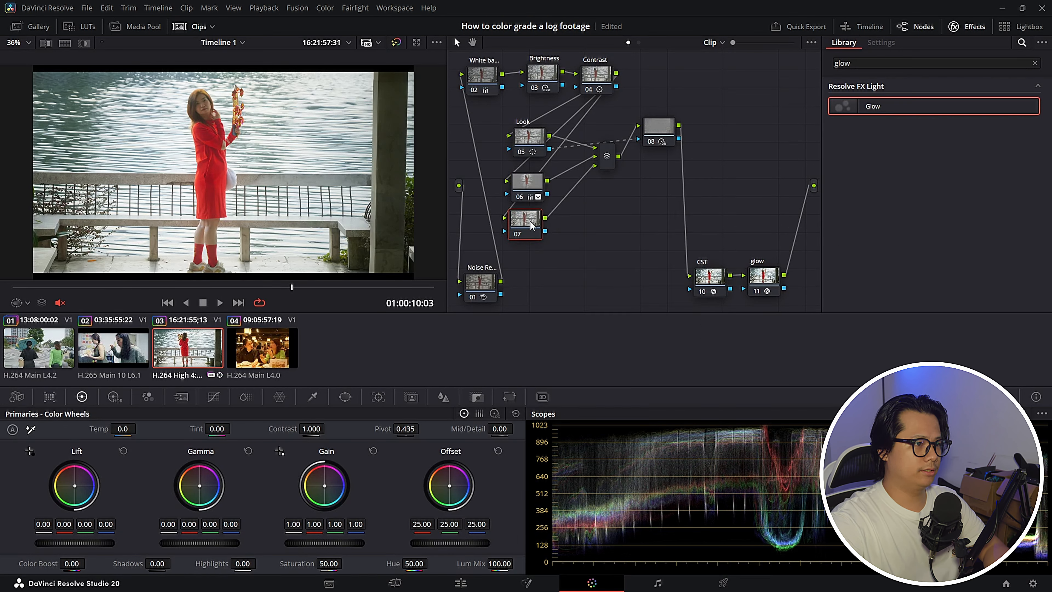
left_click_drag(534, 225, 538, 228)
right_click(538, 229)
left_click(600, 207)
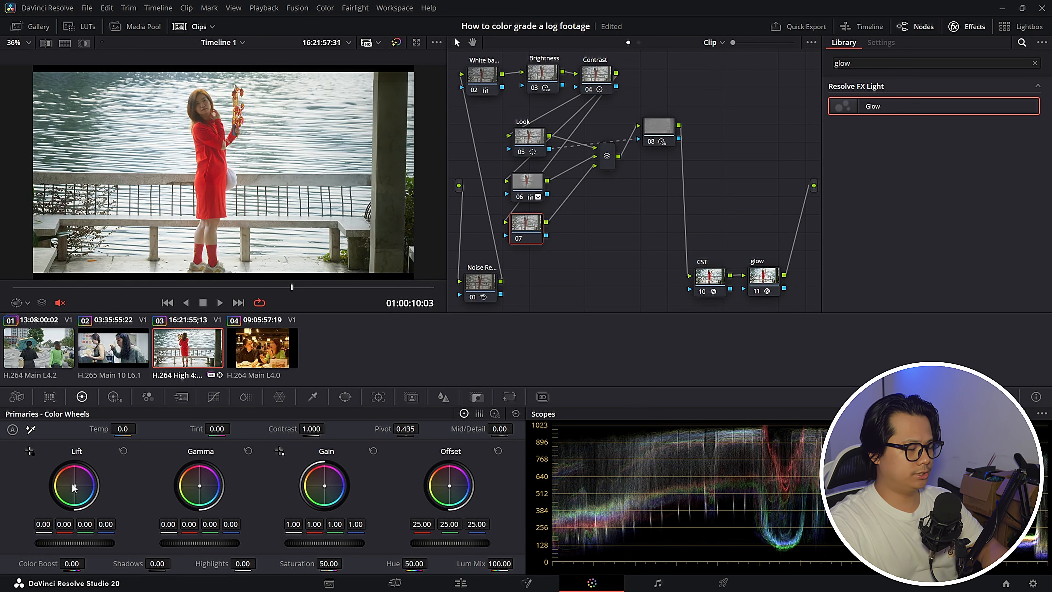
left_click_drag(73, 487, 75, 493)
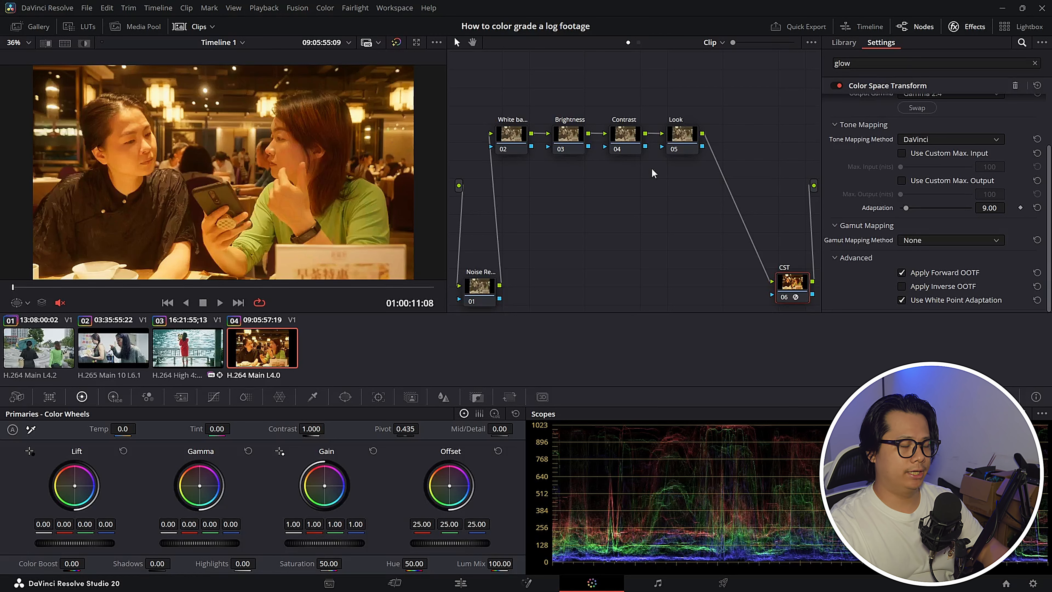
Step: Tidy clip 03's node graph by repositioning the White balance, Brightness and Contrast row and the Look and parallel nodes
left_click(186, 351)
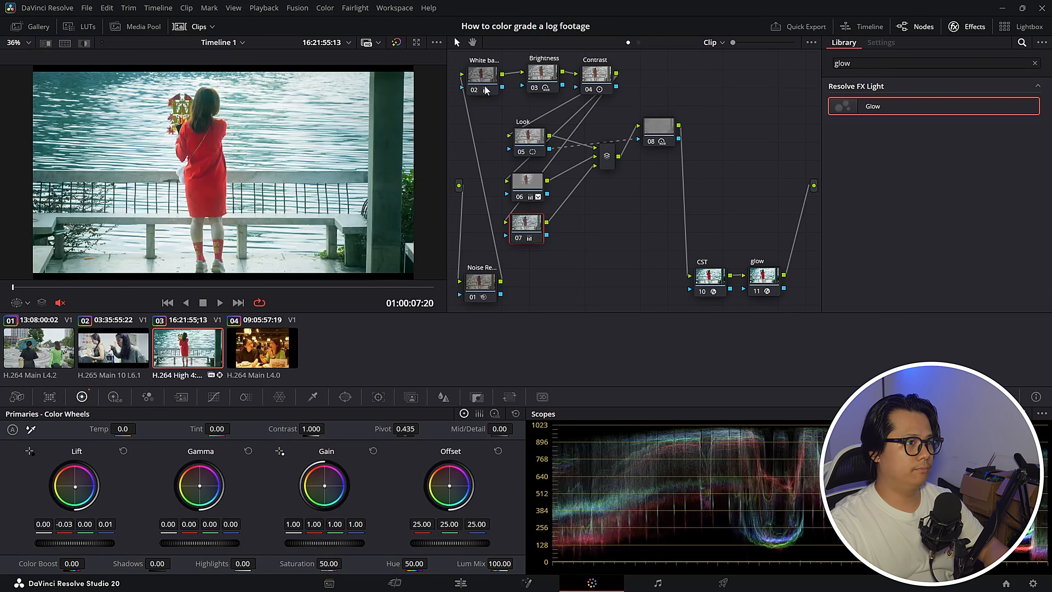
left_click(485, 78)
left_click_drag(484, 76, 531, 67)
left_click_drag(599, 78, 596, 73)
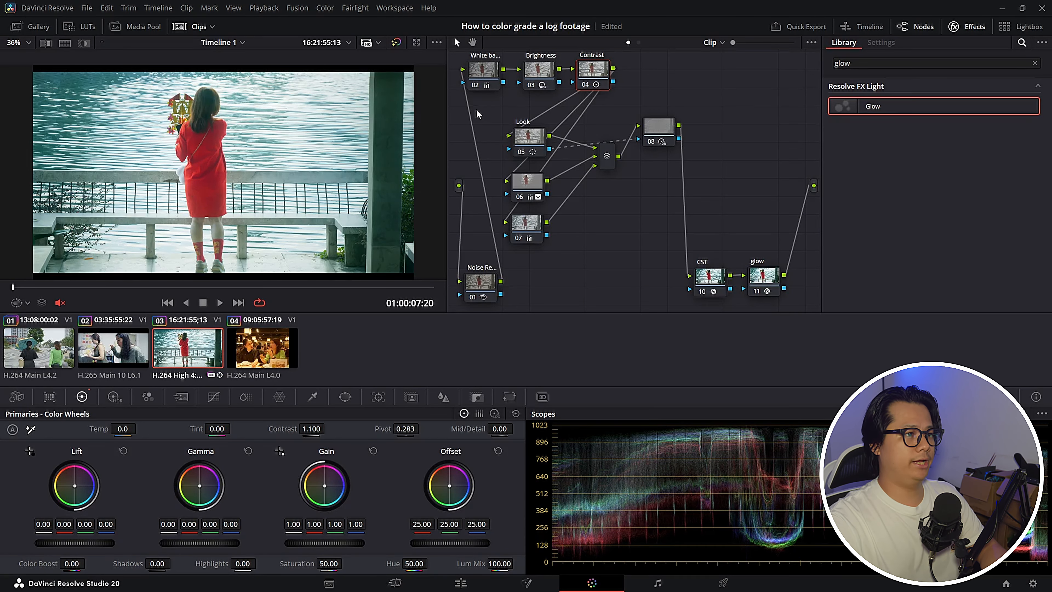
left_click_drag(478, 114, 547, 252)
left_click_drag(540, 152, 555, 132)
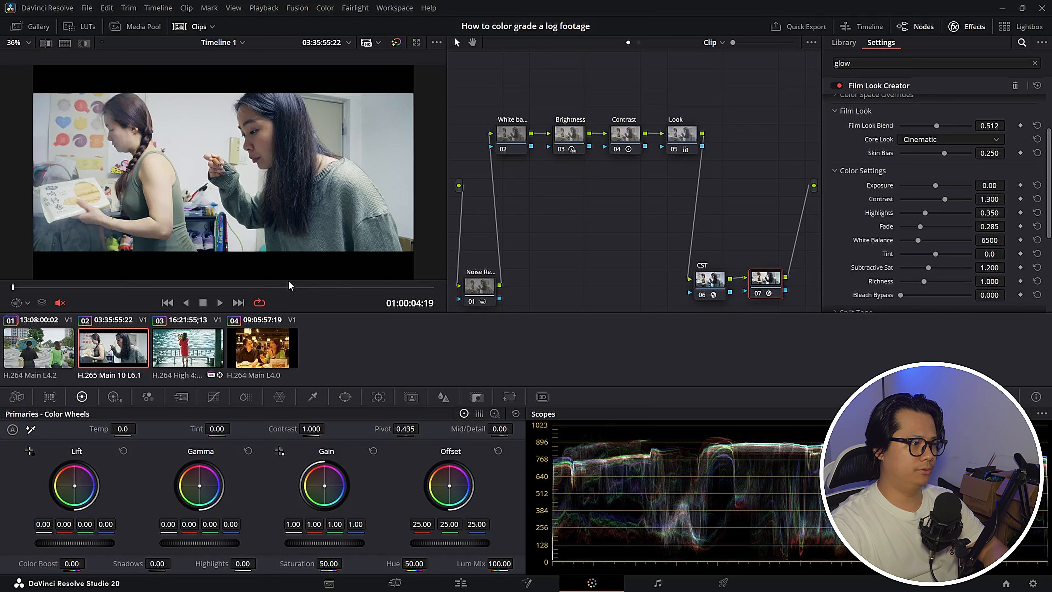
left_click(197, 360)
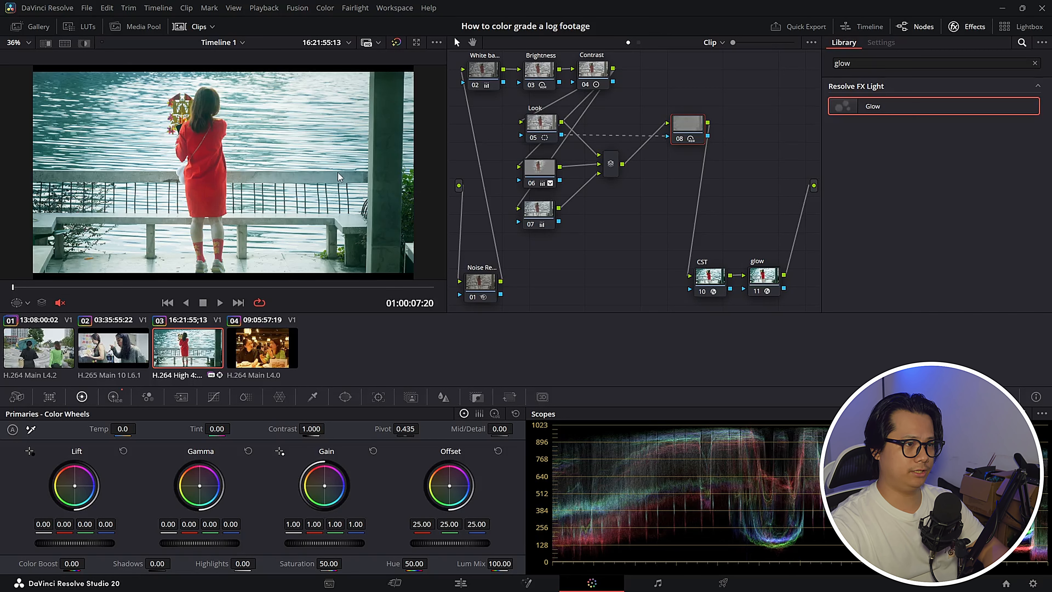
left_click_drag(542, 260, 641, 131)
left_click(620, 246)
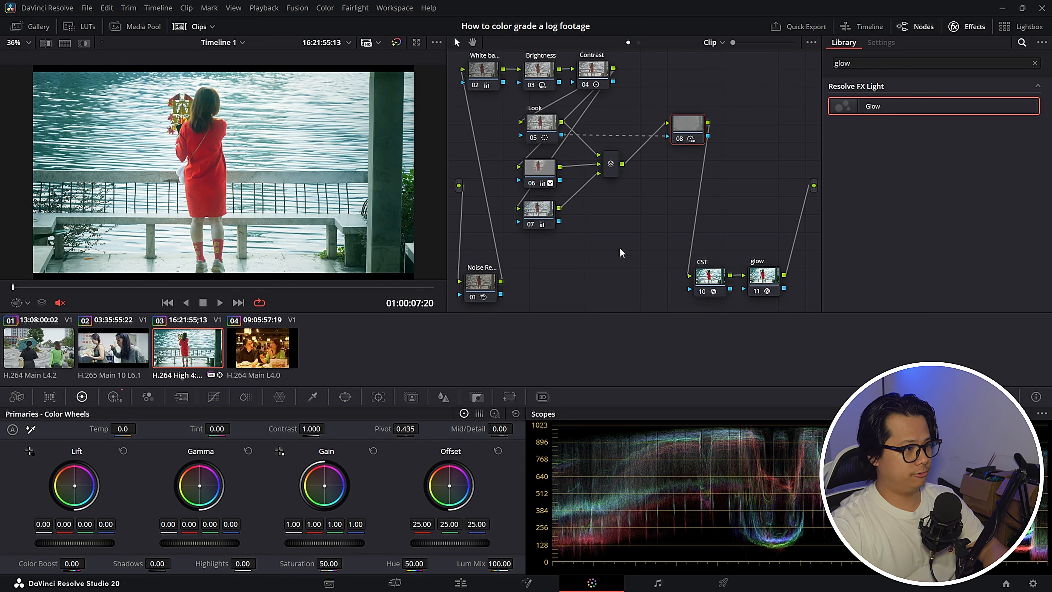
Step: Cool the warm restaurant shot in clip 04 by setting the White balance node's Temp to -3110
left_click(285, 336)
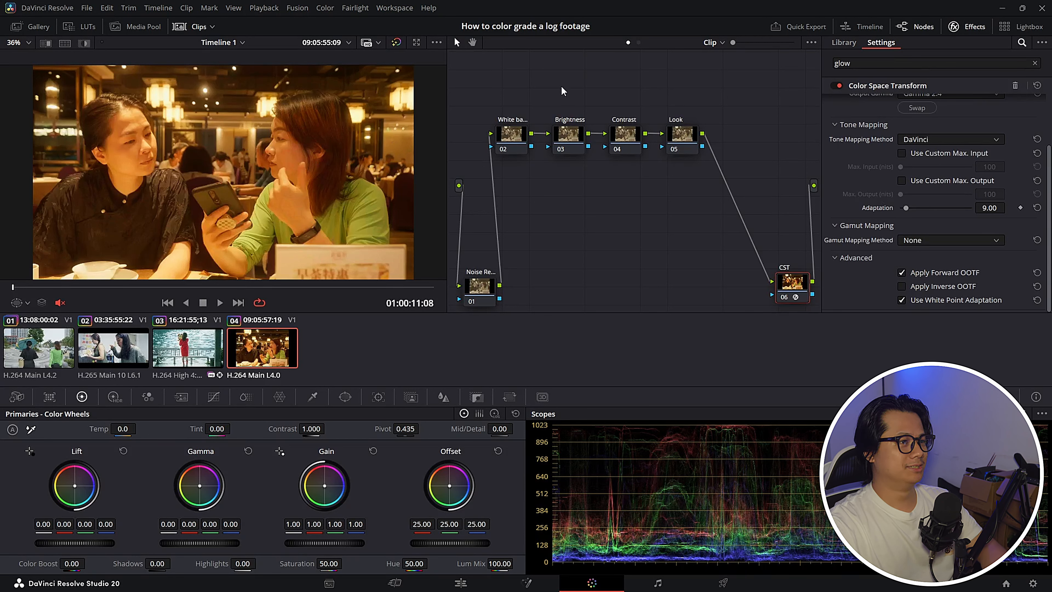
left_click(518, 140)
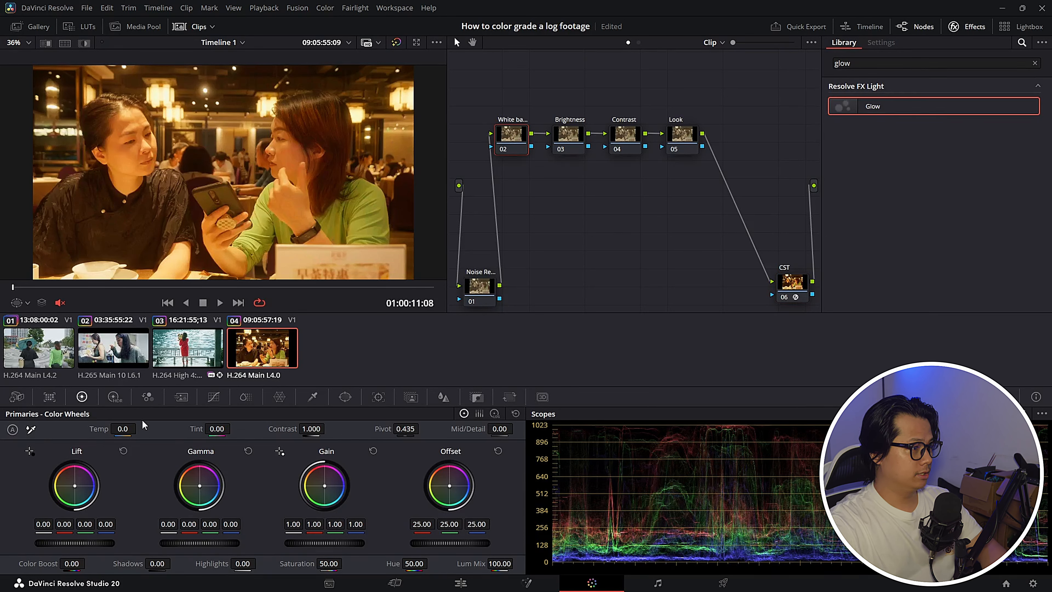
left_click_drag(126, 428, 10, 428)
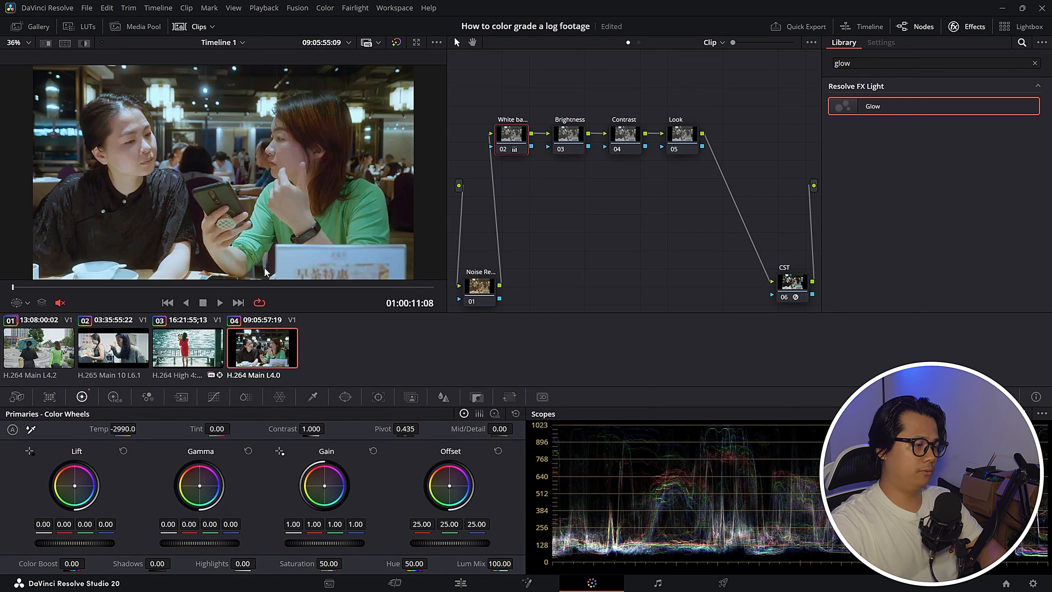
left_click_drag(127, 429, 160, 428)
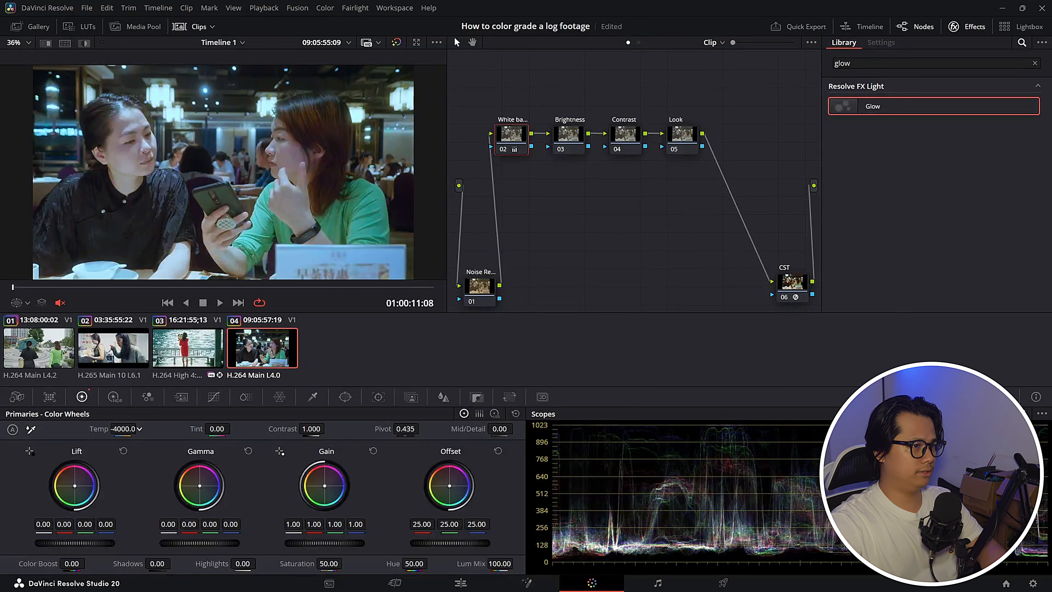
left_click_drag(123, 429, 180, 429)
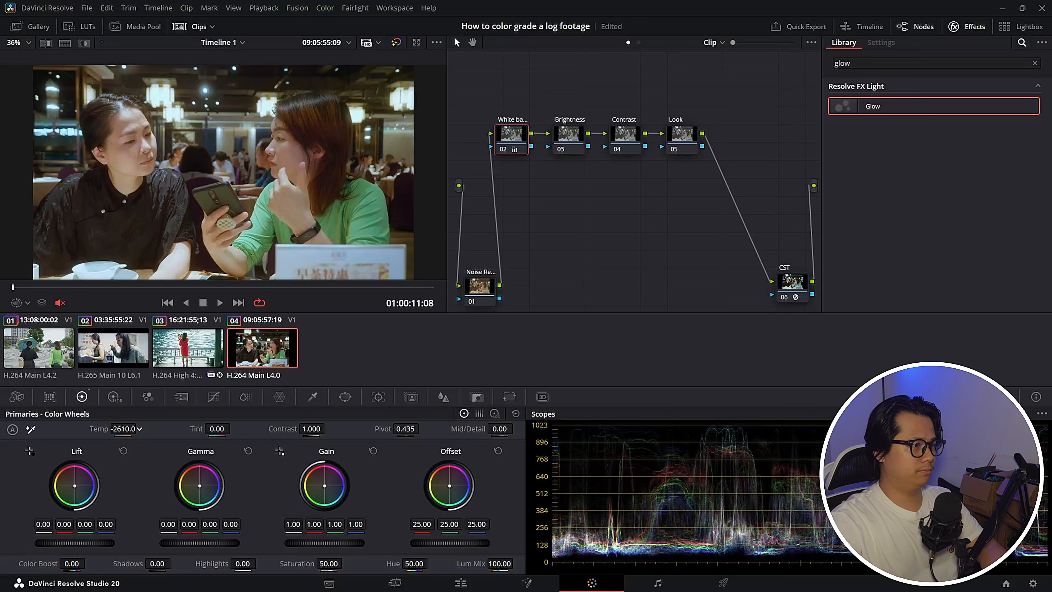
key("ctrl+z")
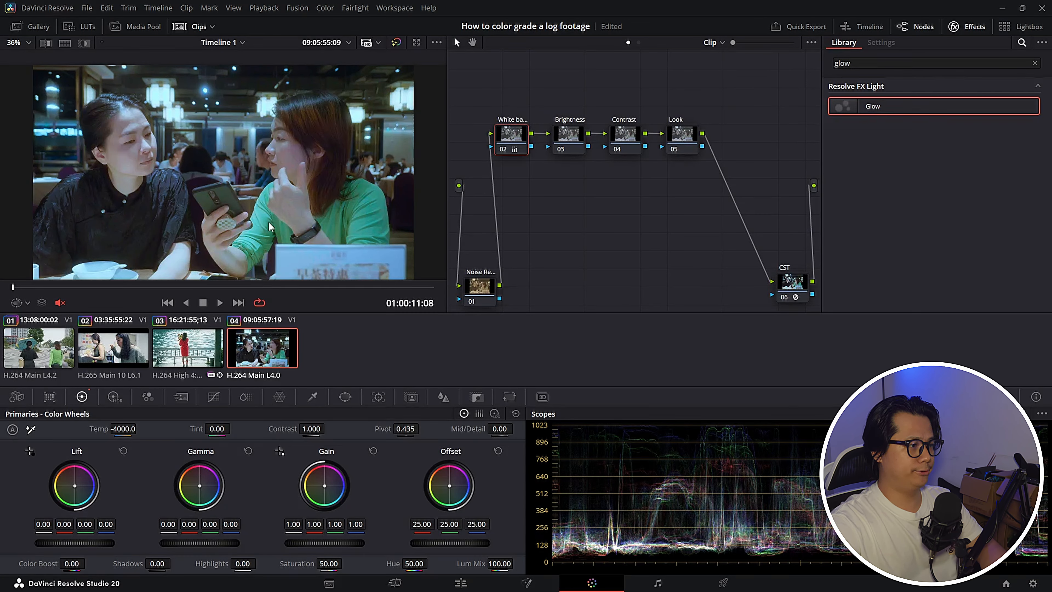
left_click_drag(116, 428, 140, 428)
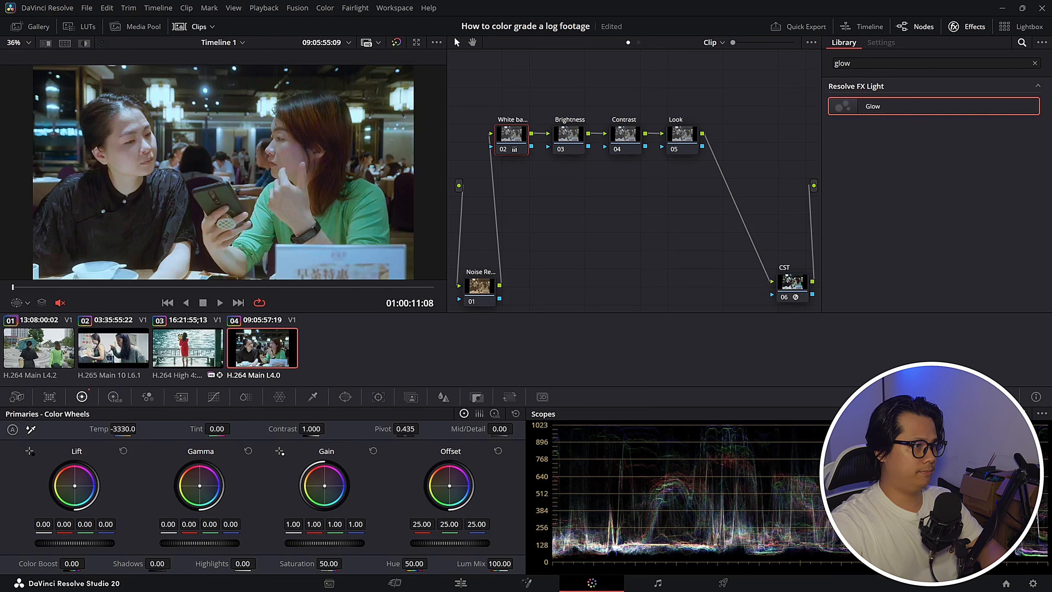
left_click_drag(124, 428, 139, 428)
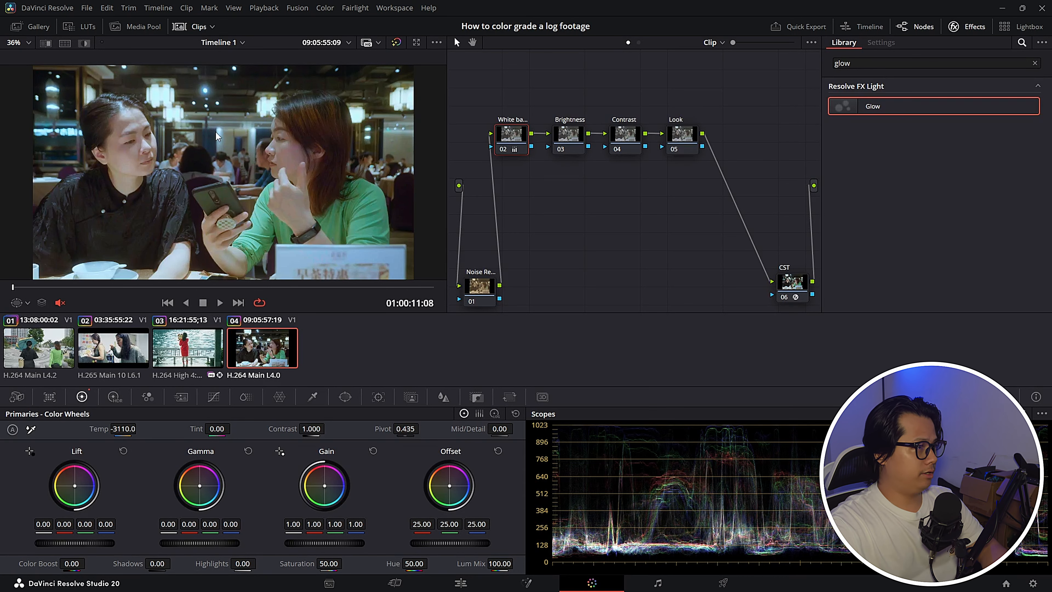
scroll(231, 155, "down", 1)
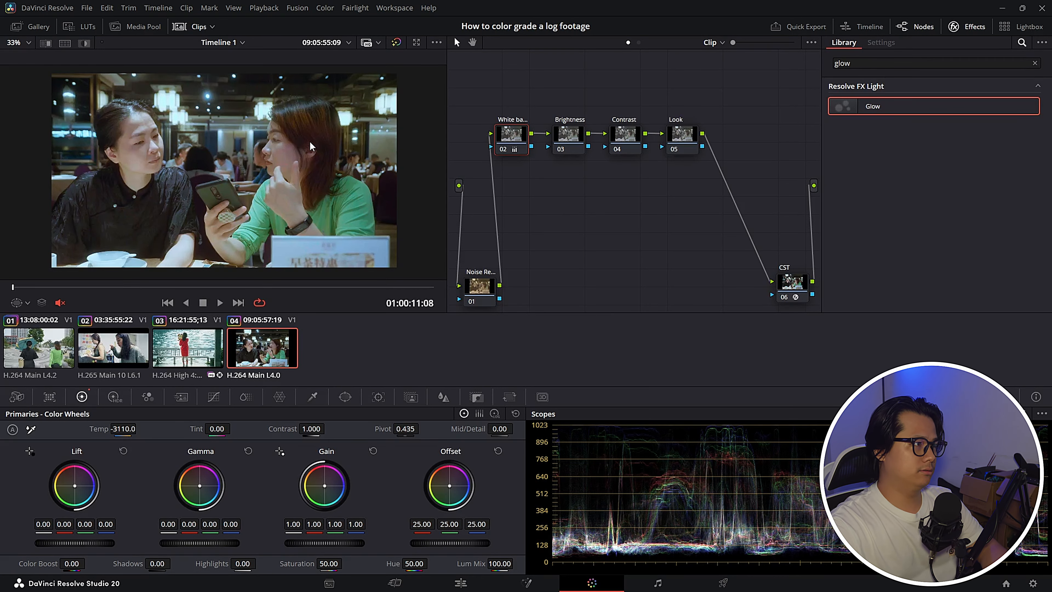
scroll(311, 146, "up", 1)
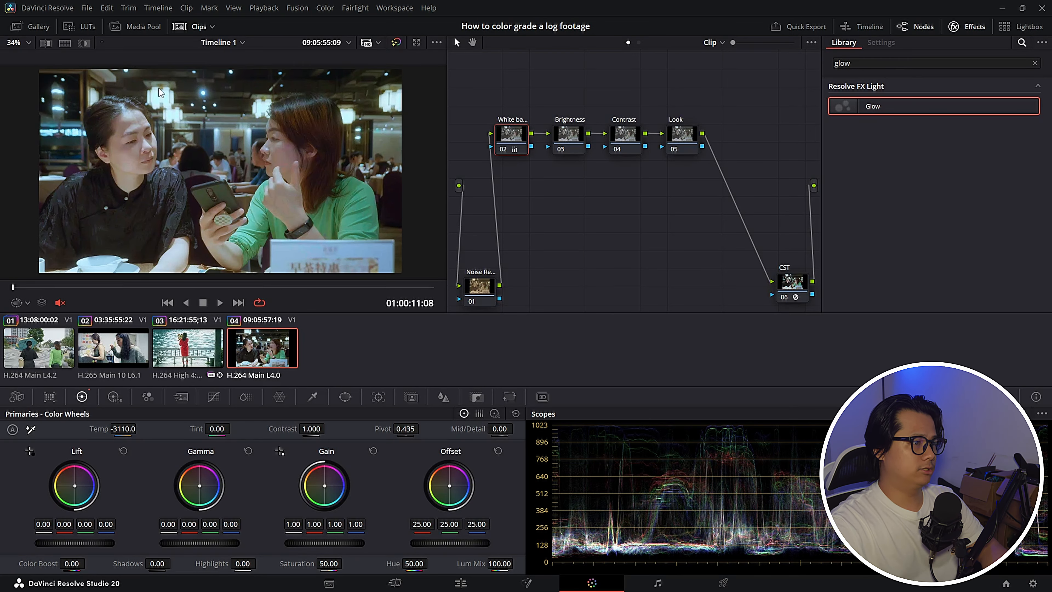
Step: Raise the Brightness node's Global exposure to 0.12, compare the image with the node off and on, and raise the exposure further to 0.43
left_click(572, 137)
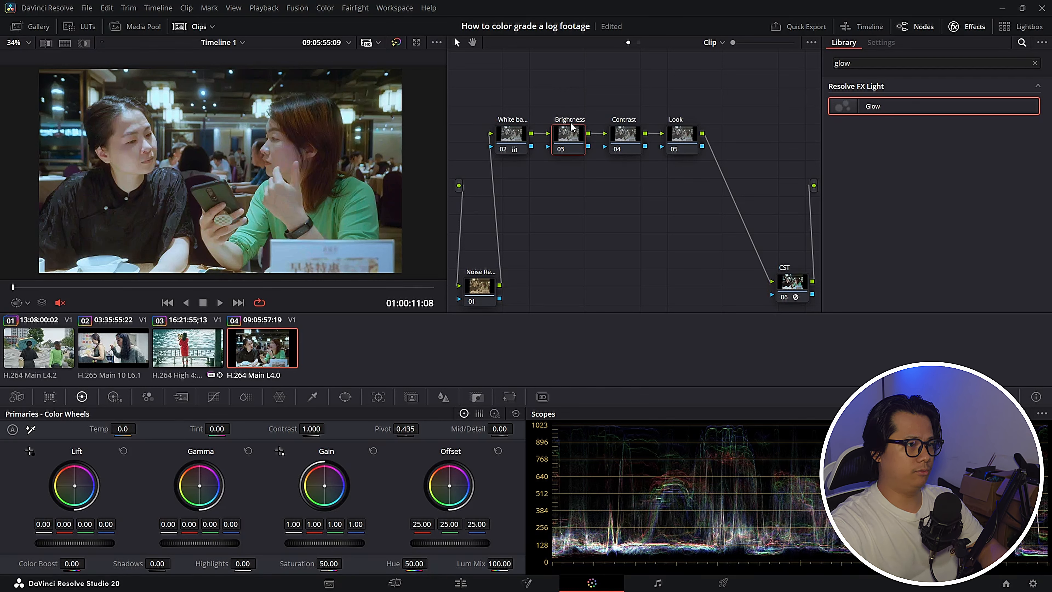
left_click(119, 400)
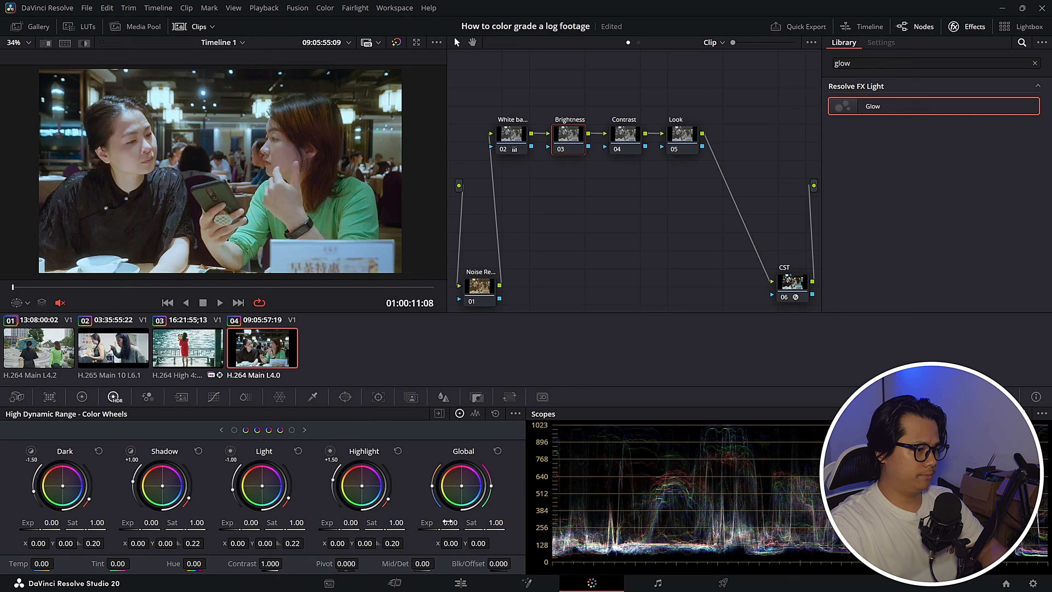
left_click_drag(447, 522, 466, 522)
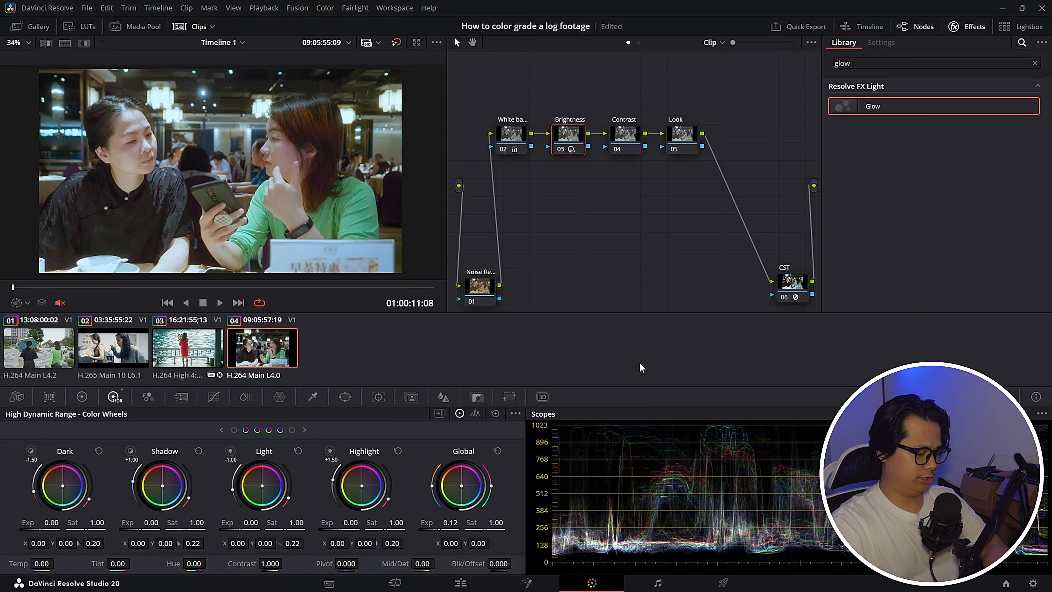
key("ctrl+d")
key("ctrl+d")
key("ctrl+d")
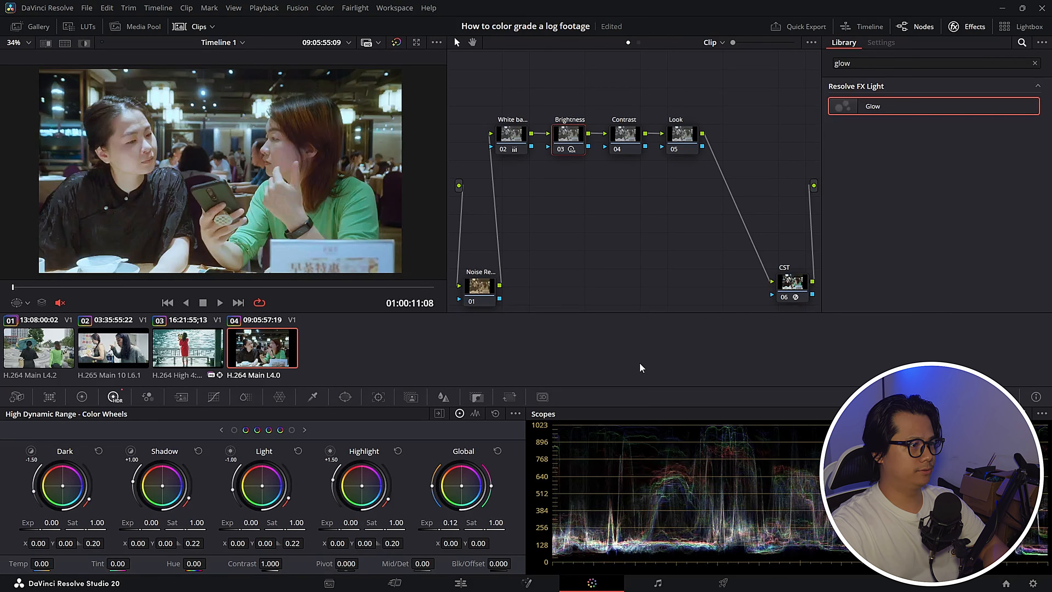
key("ctrl+d")
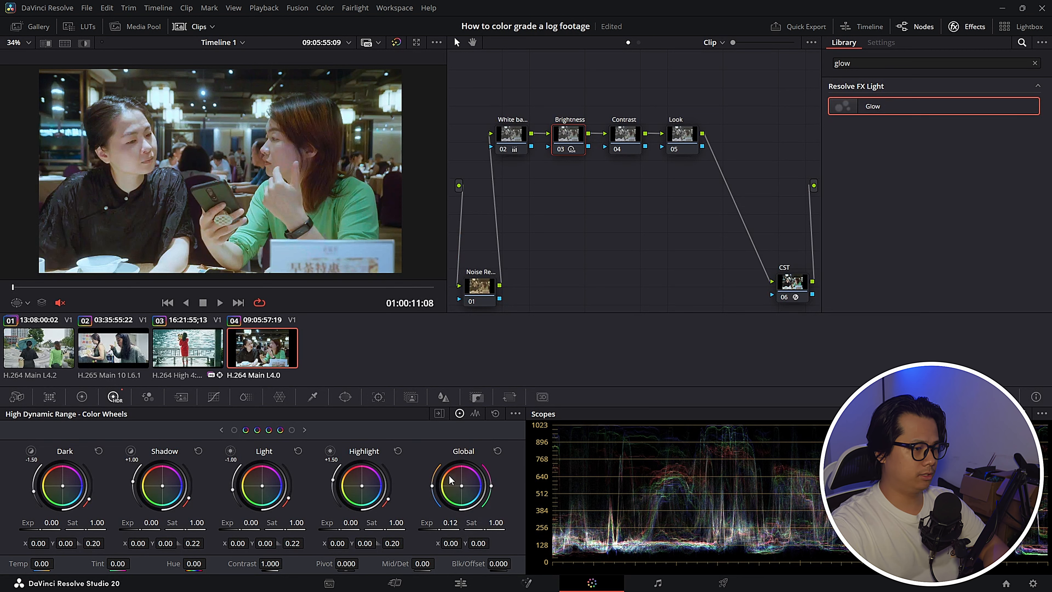
left_click_drag(433, 523, 649, 206)
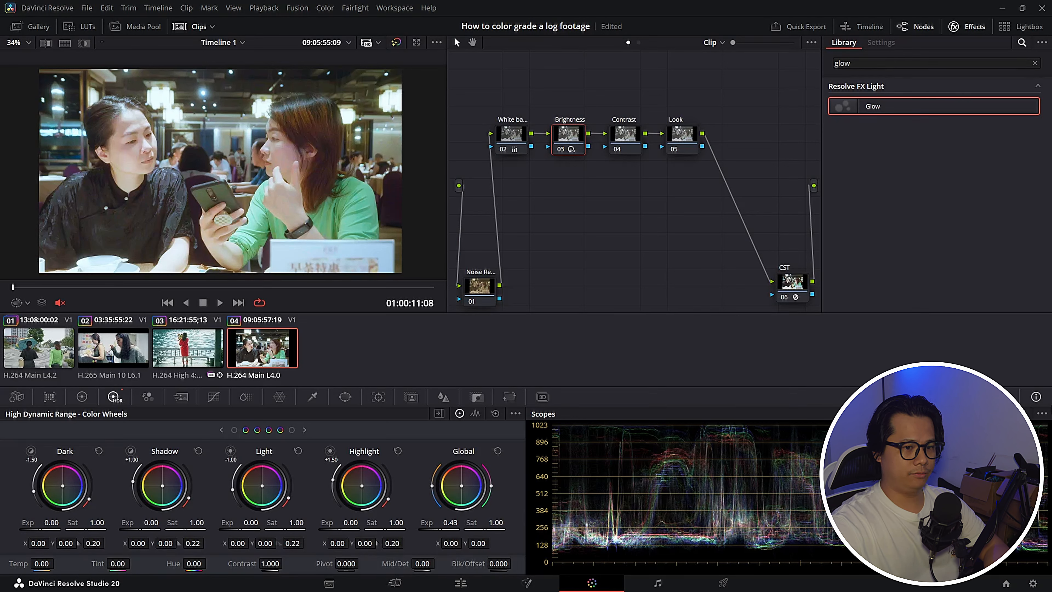
Step: Examine the woman's hair and the dark ceiling around the lamps closely for noise, and return the image to Fit
left_click(1041, 415)
left_click(1017, 453)
scroll(161, 139, "up", 1)
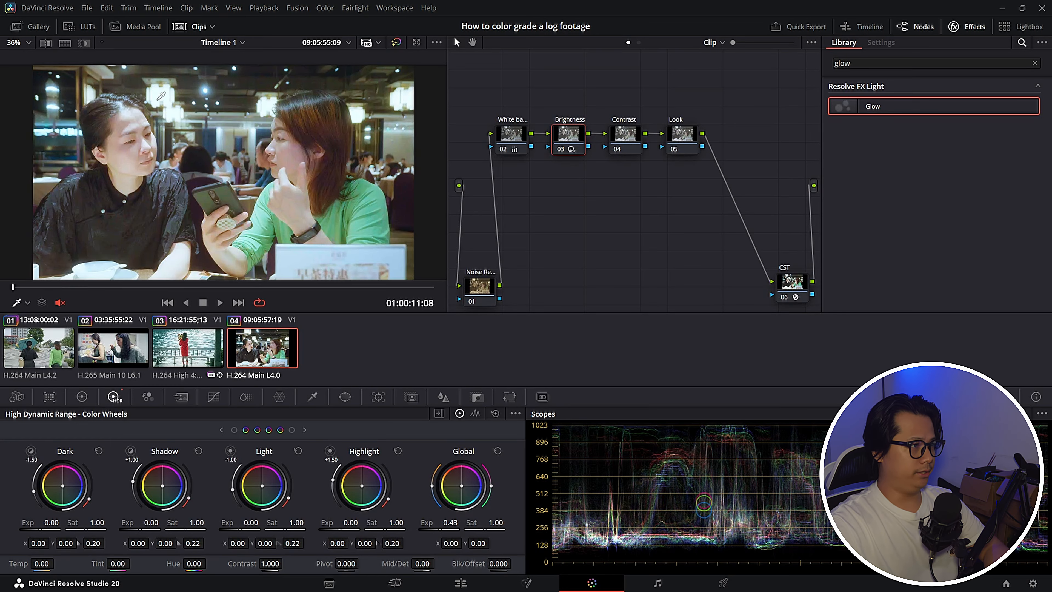
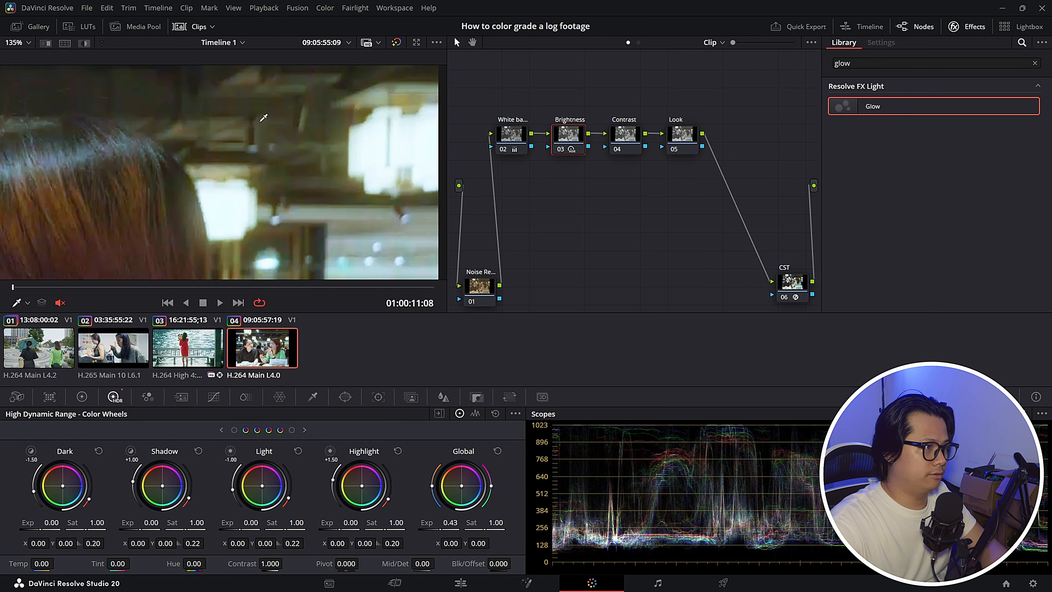
scroll(195, 173, "down", 3)
left_click(18, 43)
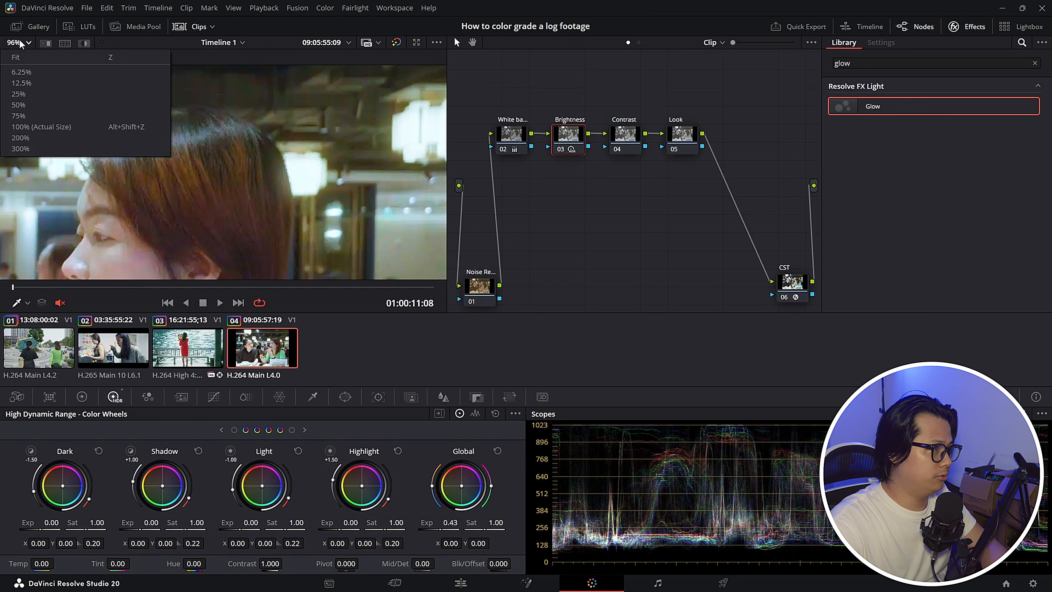
left_click(29, 59)
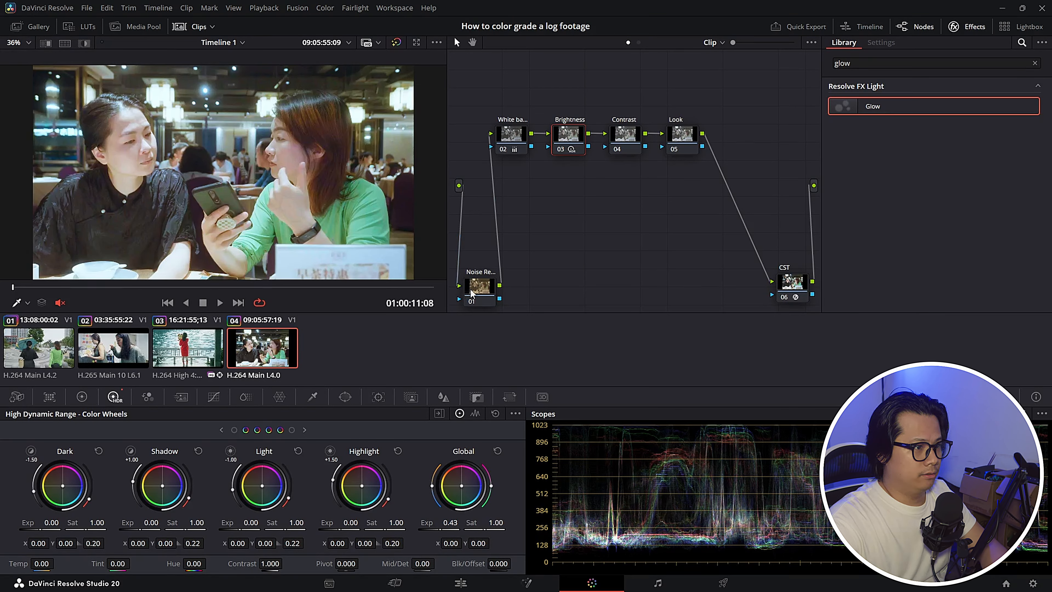
Step: Set up Temporal NR on the Noise Reduction node with 1 frame and Luma and Chroma thresholds of 5
left_click(480, 293)
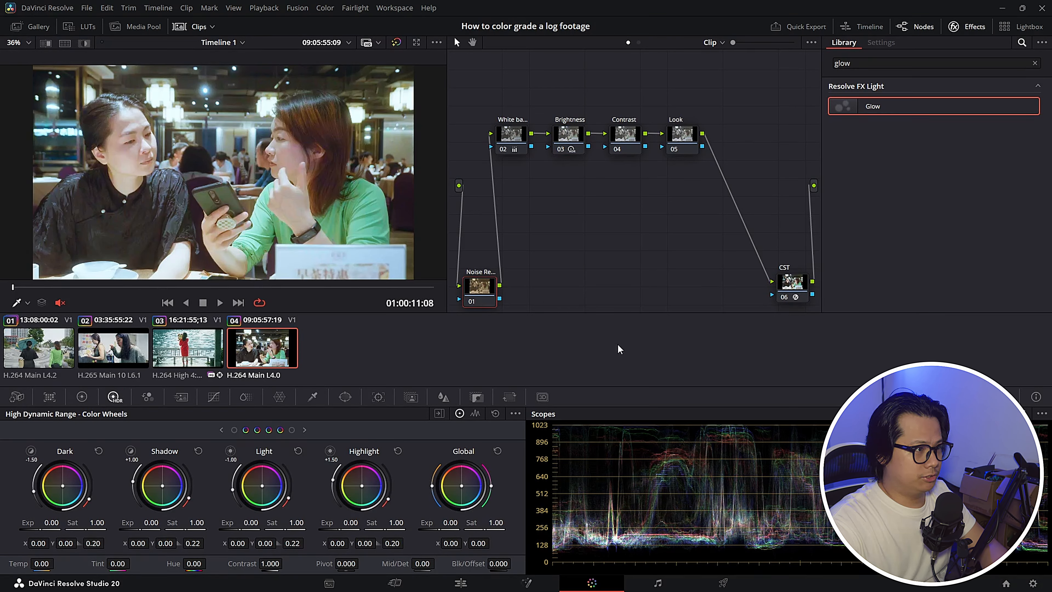
left_click(181, 396)
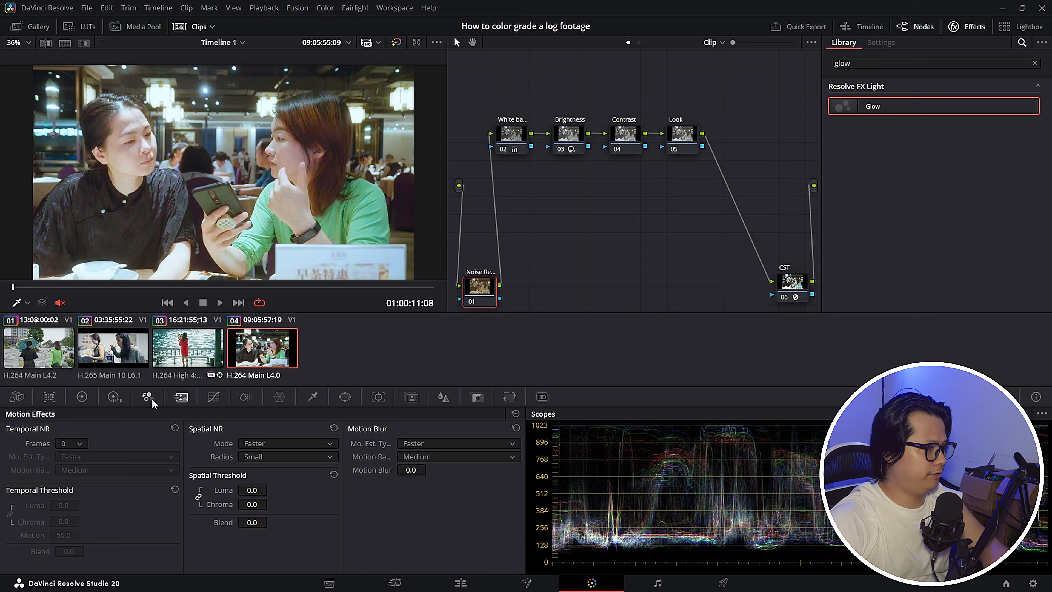
left_click(77, 443)
left_click(68, 471)
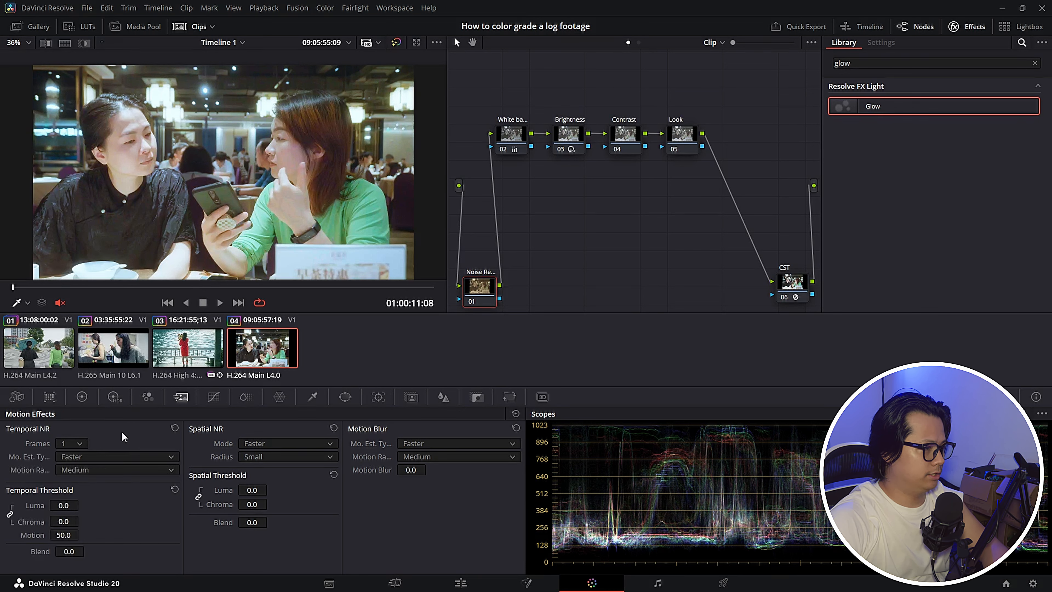
left_click(63, 505)
type("5")
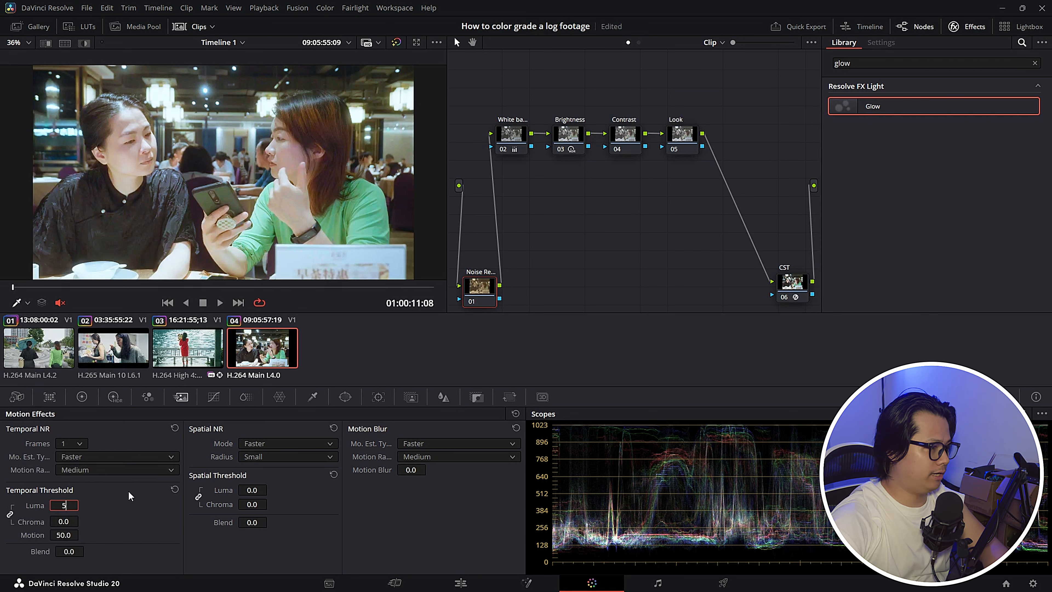
key("Return")
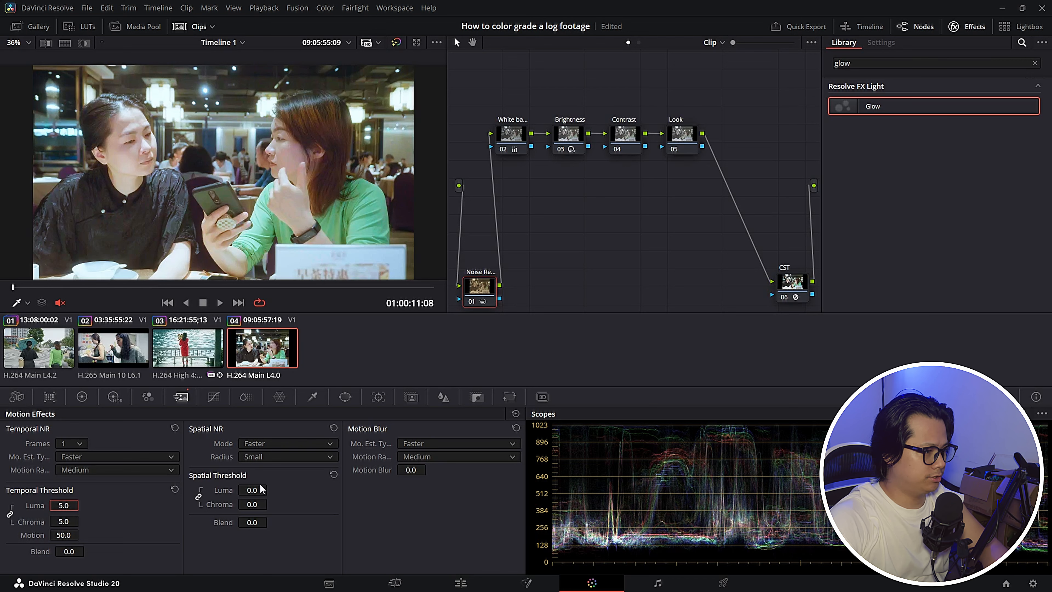
Step: Set the Noise Reduction node's Spatial Threshold to 5 for Luma and Chroma
left_click(260, 489)
type("5")
key("Return")
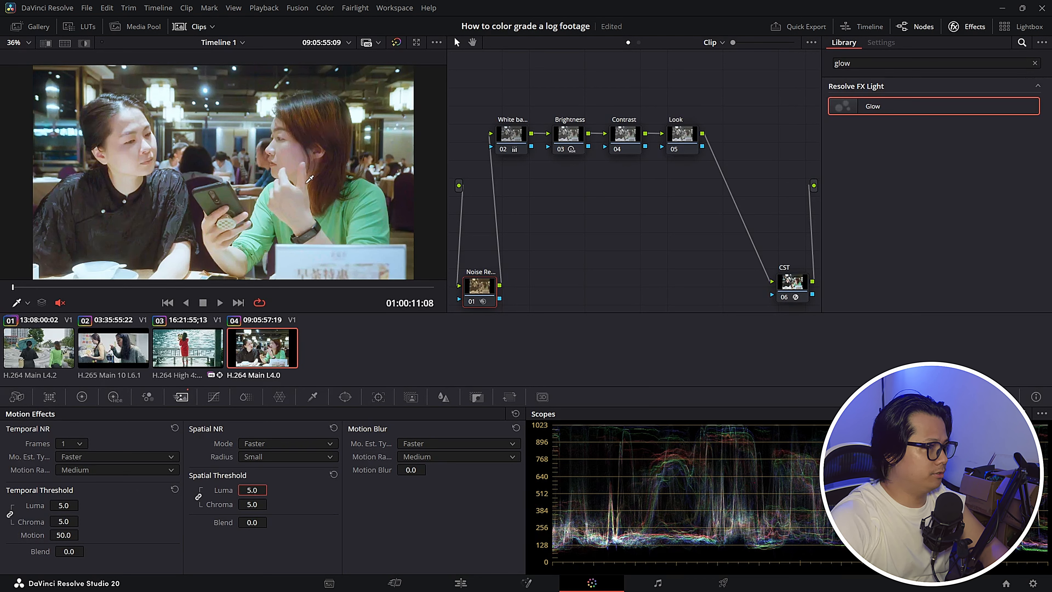
Step: Compare the noise around the face and hair of the woman in green with the Noise Reduction node off and on
scroll(388, 155, "down", 1)
scroll(334, 166, "up", 1)
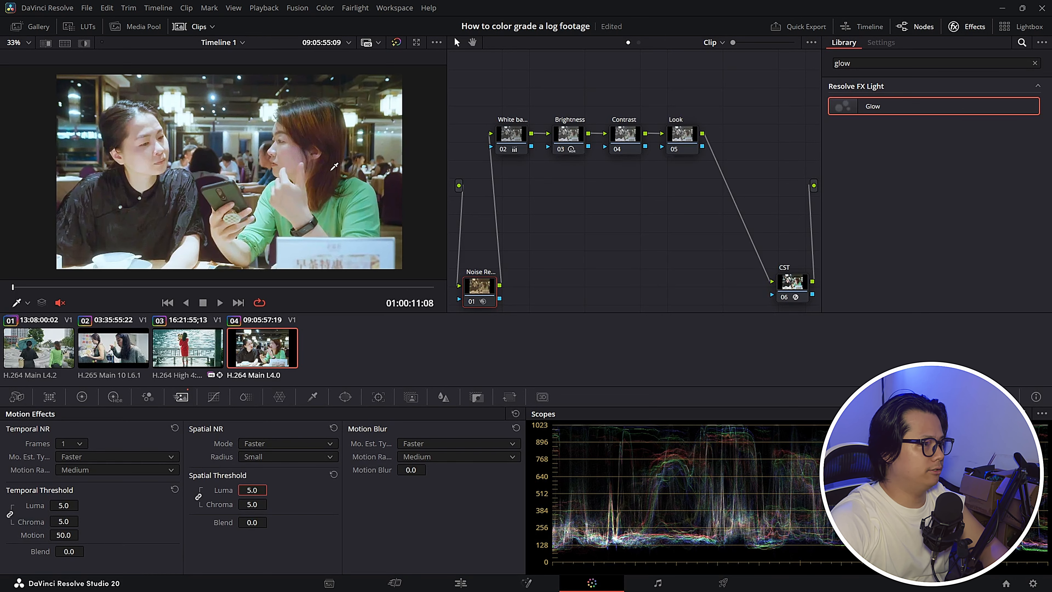
scroll(323, 140, "up", 5)
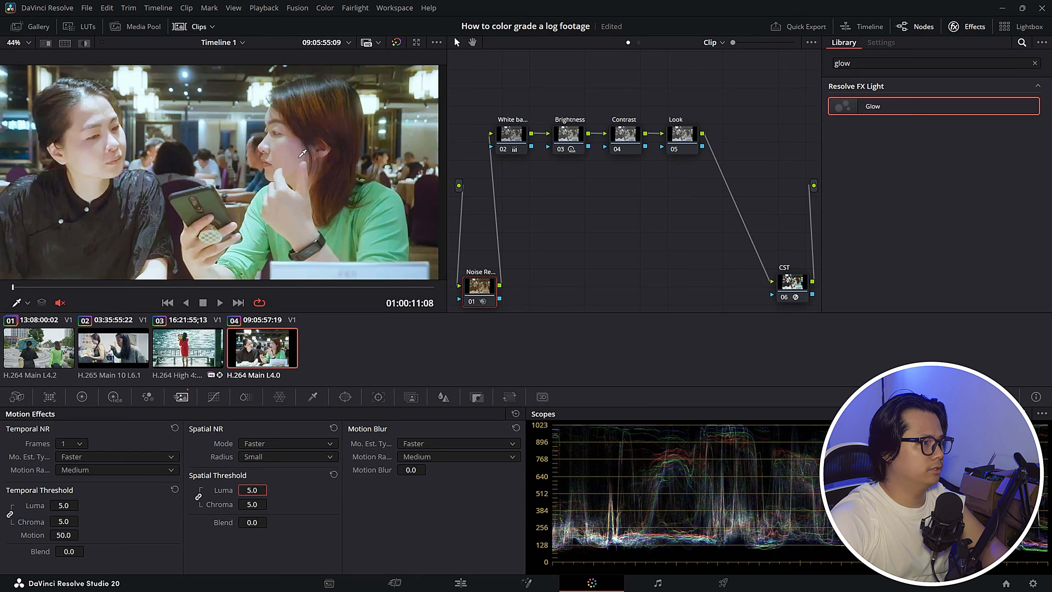
scroll(319, 161, "up", 2)
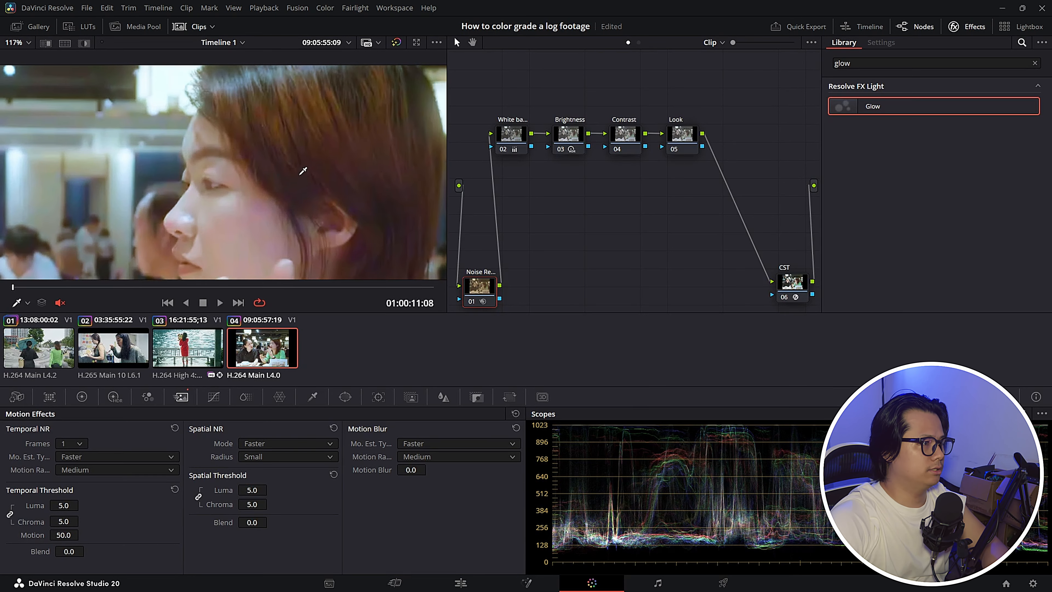
key("ctrl+d")
key("ctrl+d")
key("ctrl+d")
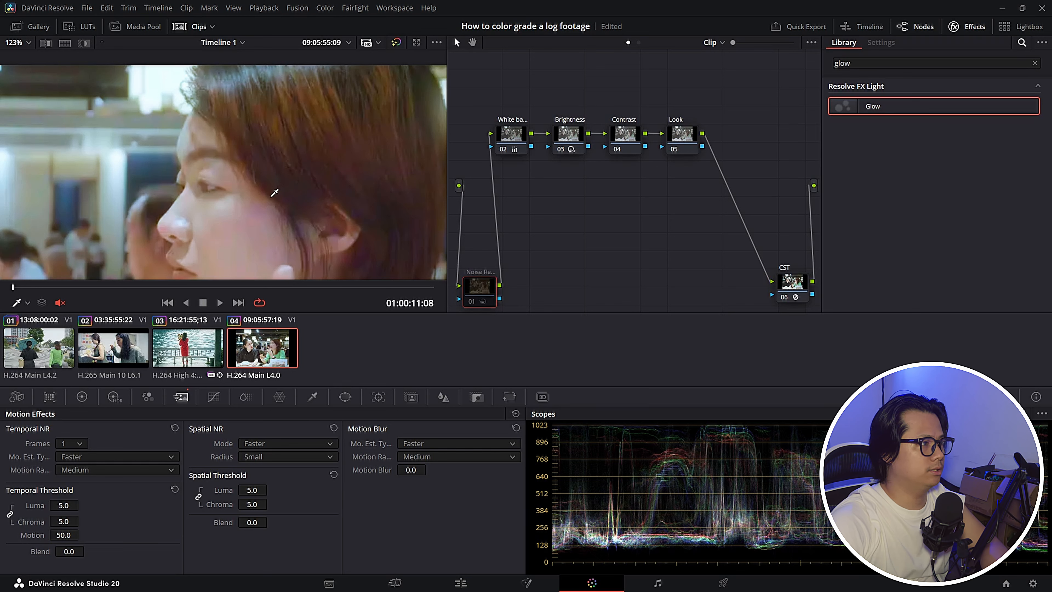
key("ctrl+d")
key("ctrl+d")
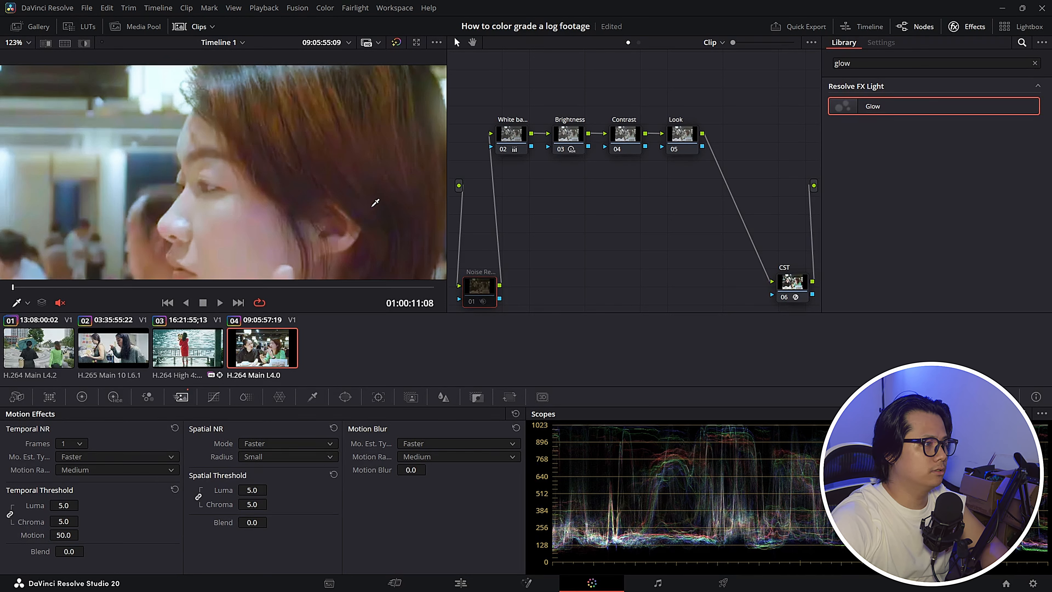
key("ctrl+d")
key("ctrl+d")
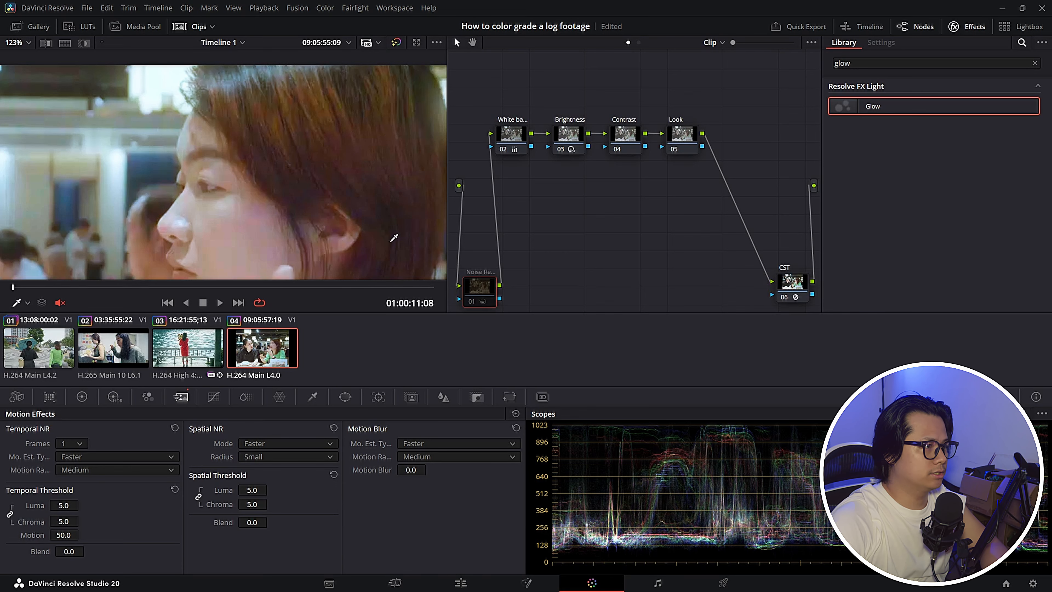
key("ctrl+d")
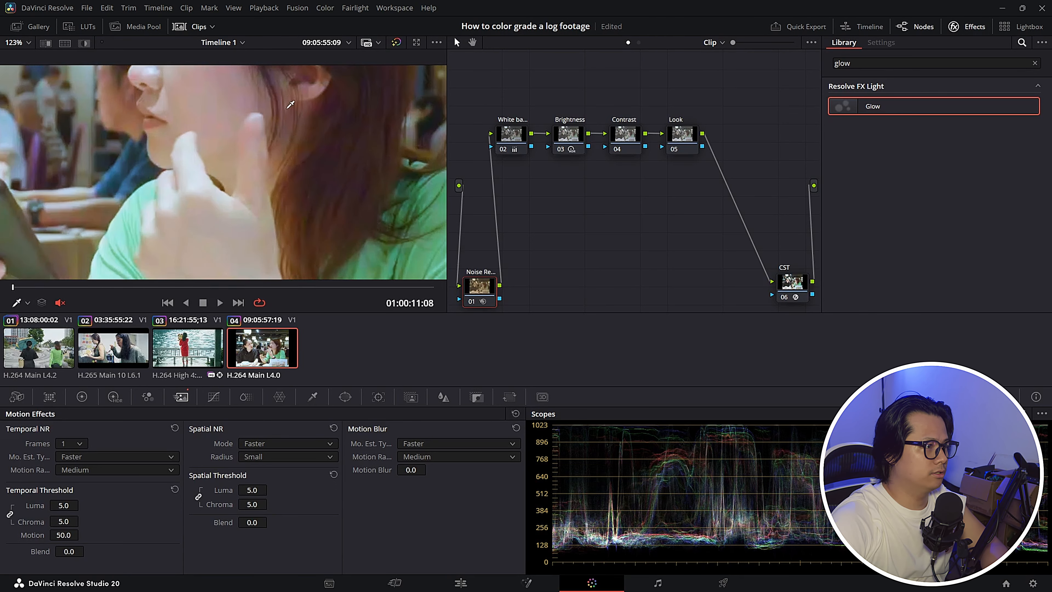
Step: Compare the noise in the dark ceiling around the lights with the Noise Reduction node off and on, and return the image to Fit
scroll(295, 187, "up", 2)
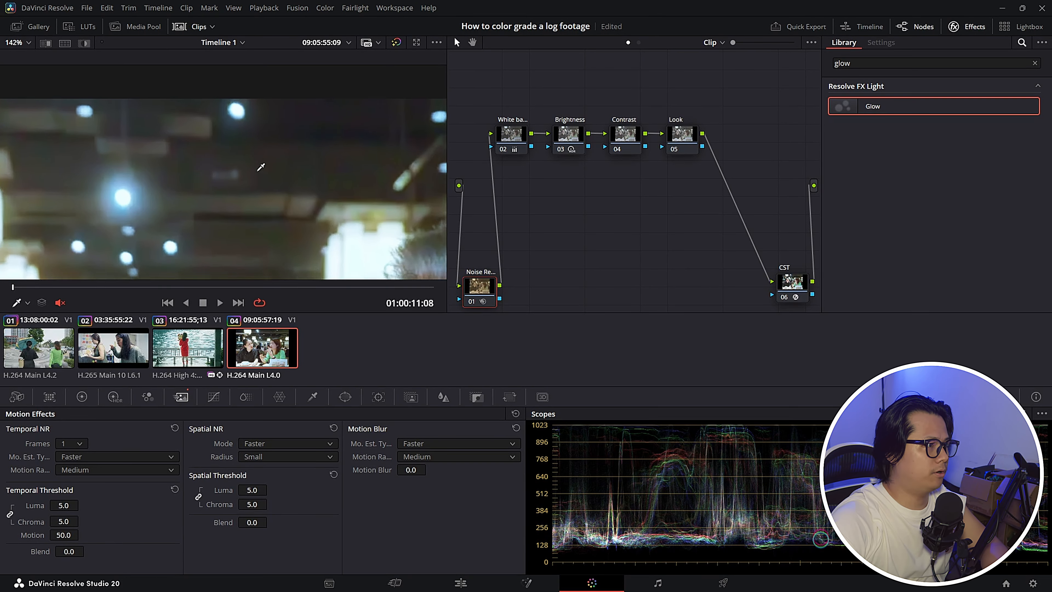
scroll(267, 178, "up", 2)
key("ctrl+d")
key("ctrl+d")
key("ctrl+d")
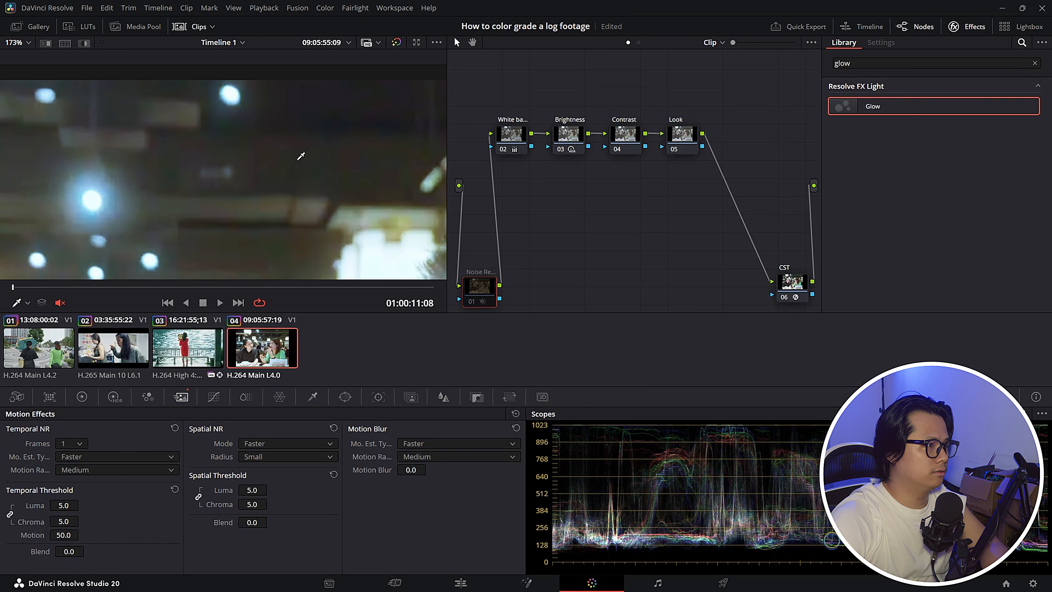
key("ctrl+d")
key("ctrl+d")
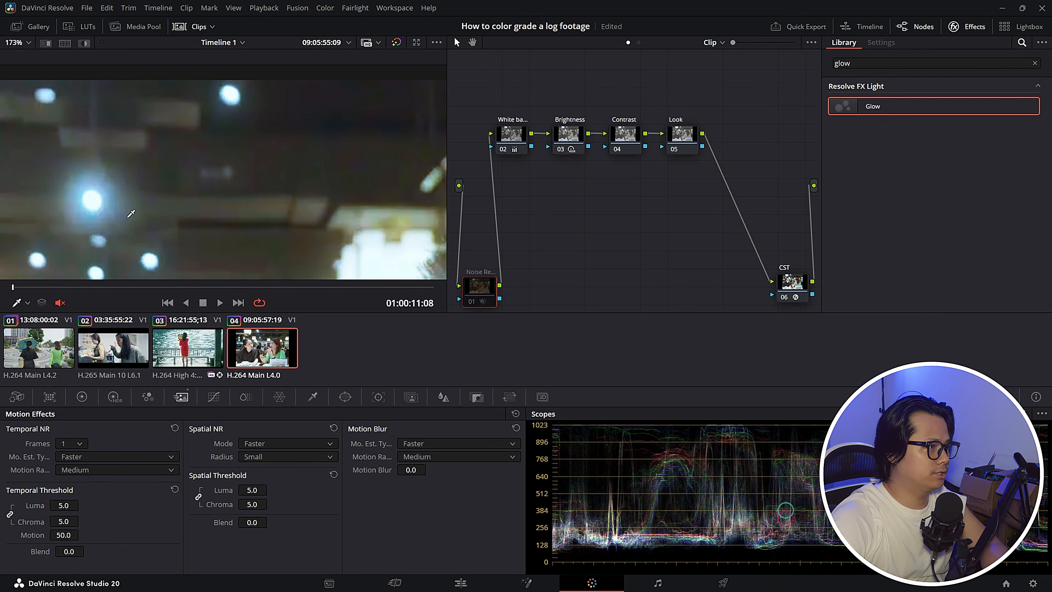
key("ctrl+d")
key("shift+z")
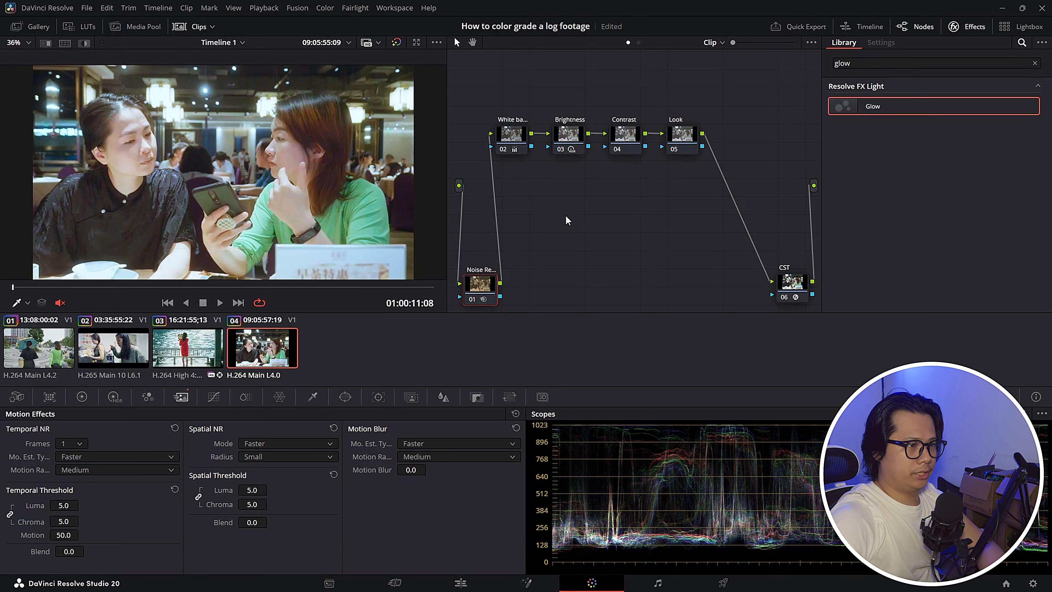
Step: Lower the Brightness node's Global exposure to 0.24 in the HDR color wheels
left_click(569, 134)
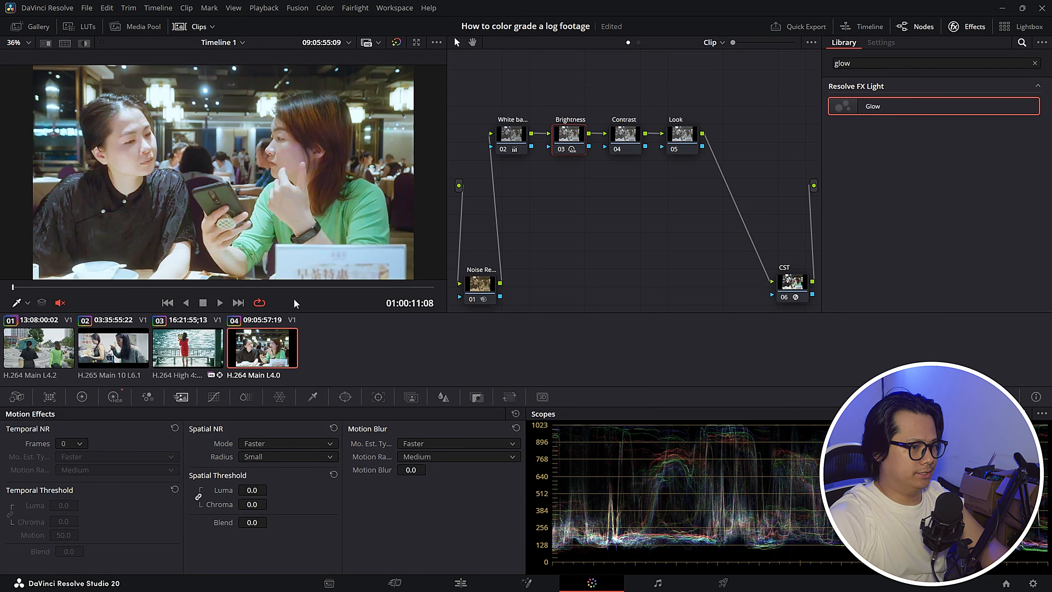
left_click(115, 397)
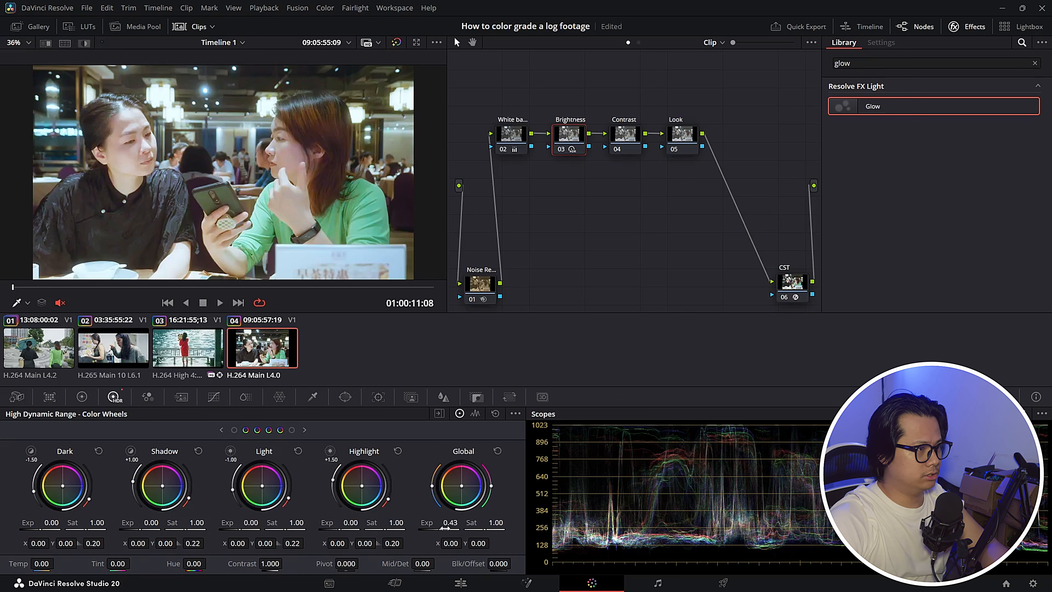
mouse_move(450, 523)
left_mouse_down()
mouse_move(437, 523)
mouse_move(447, 527)
left_mouse_up()
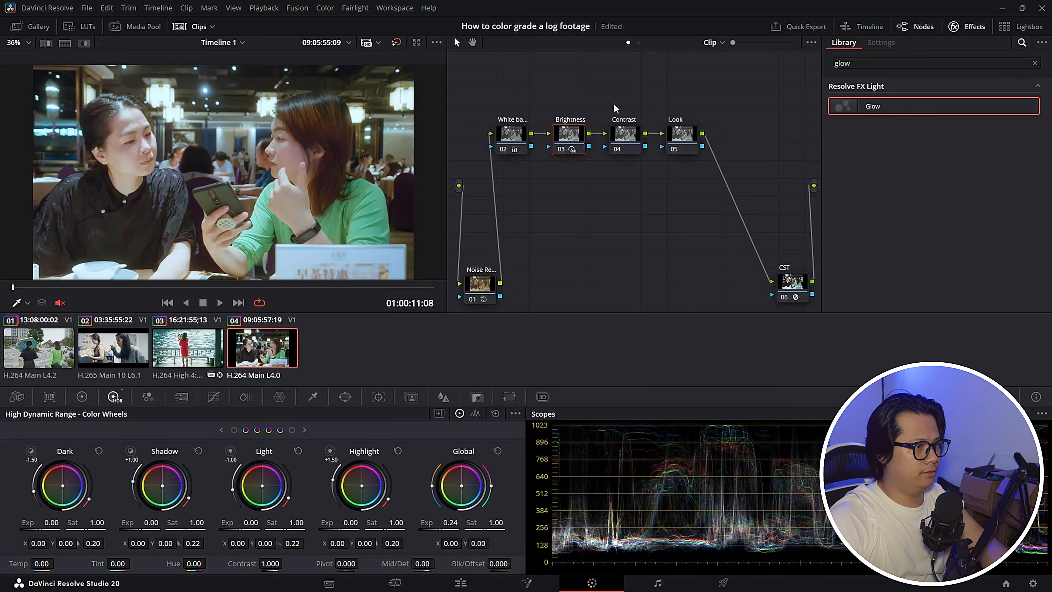
Step: Lower Contrast to 0.806 on the Contrast node with the primary wheels and compare the image with the node off and on
left_click(625, 141)
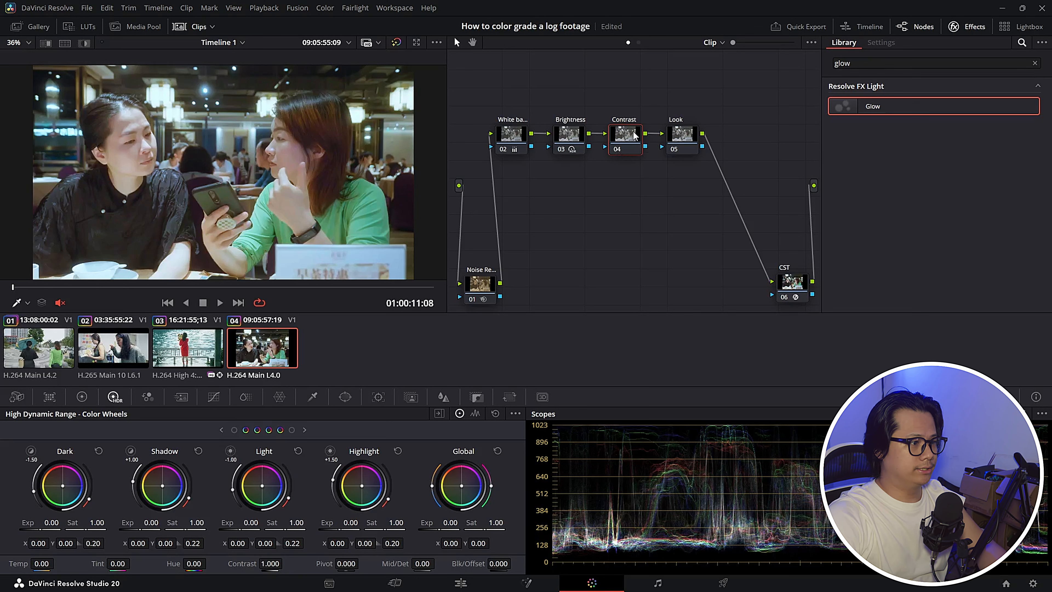
left_click(214, 398)
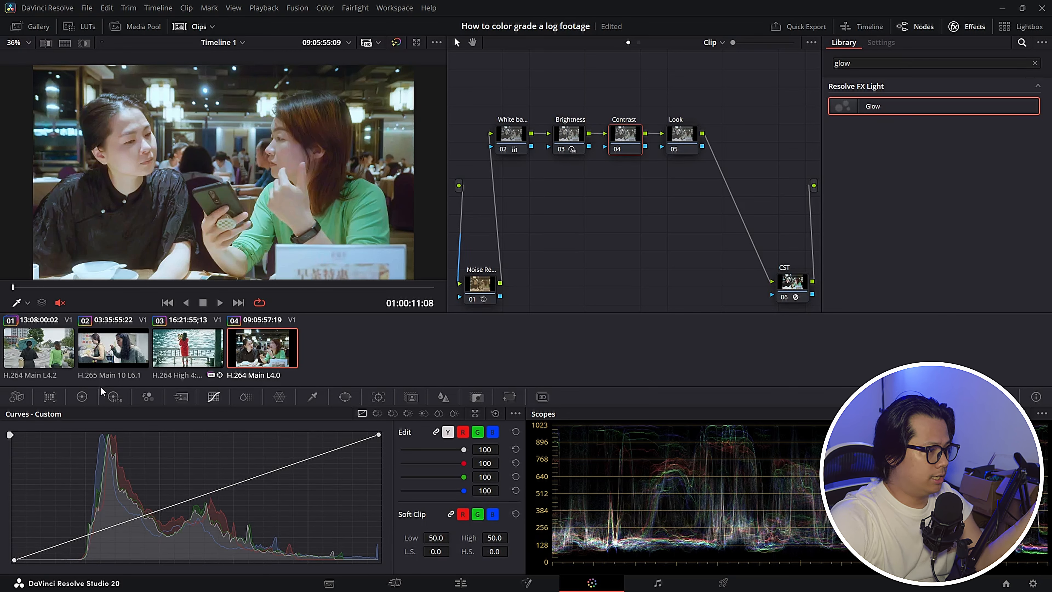
left_click(82, 397)
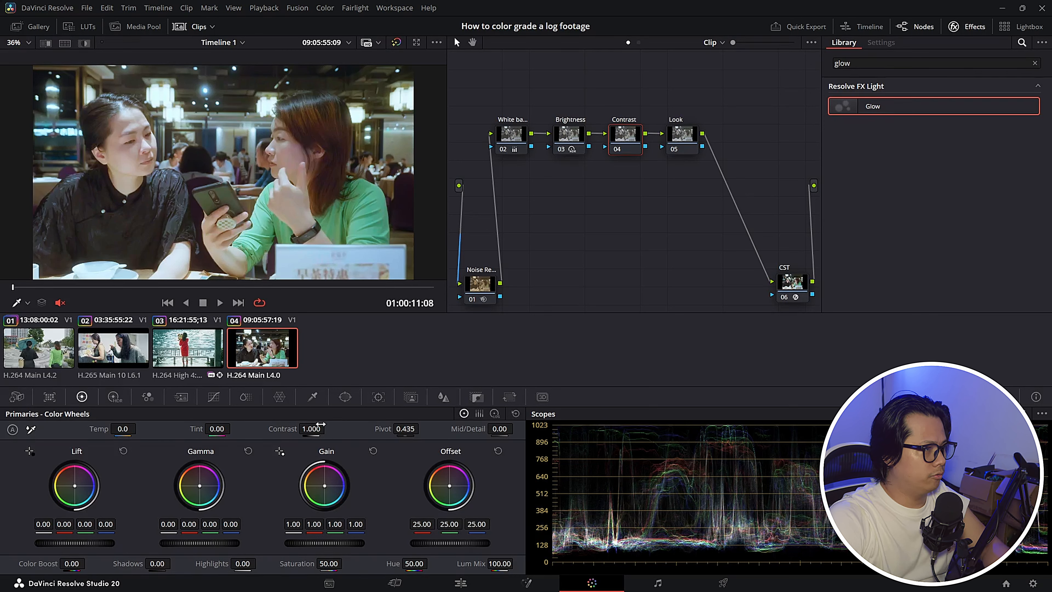
left_click_drag(311, 428, 268, 428)
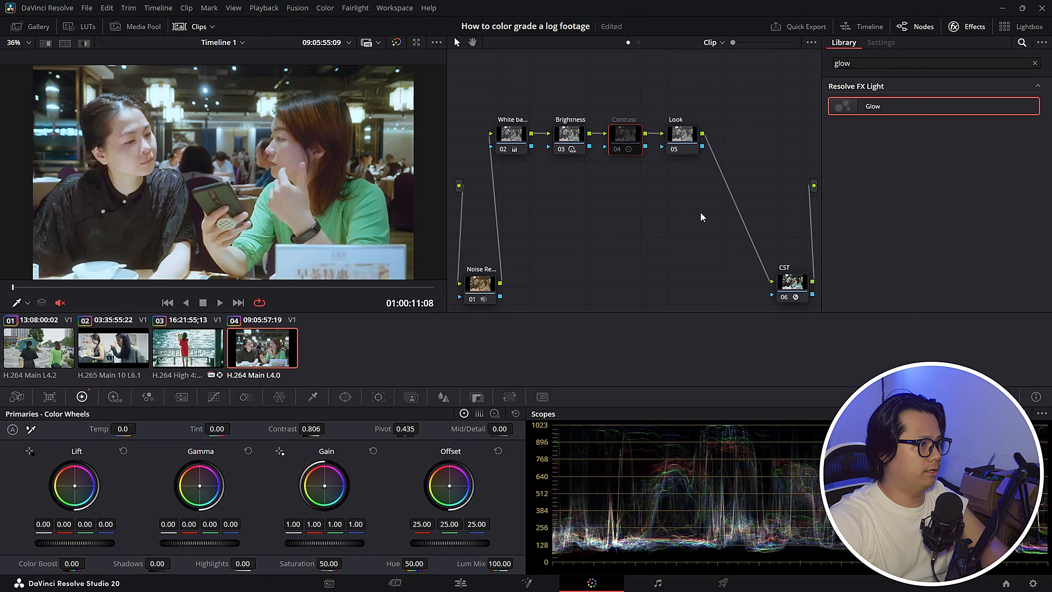
key("ctrl+d")
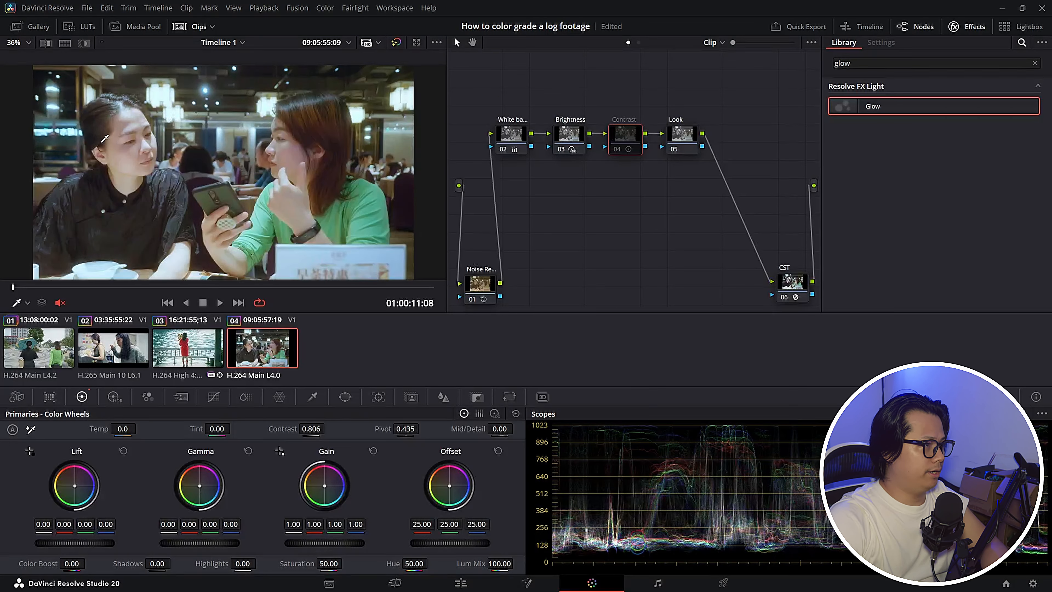
Step: Turn the Contrast node back on and play through part of the clip of the two women at the table
key("ctrl+d")
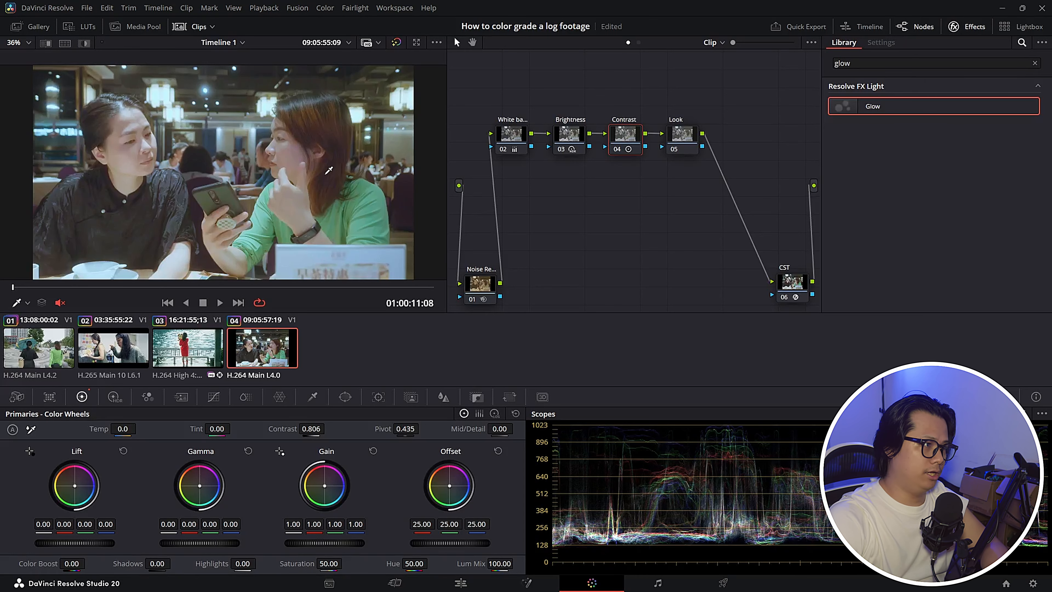
key("space")
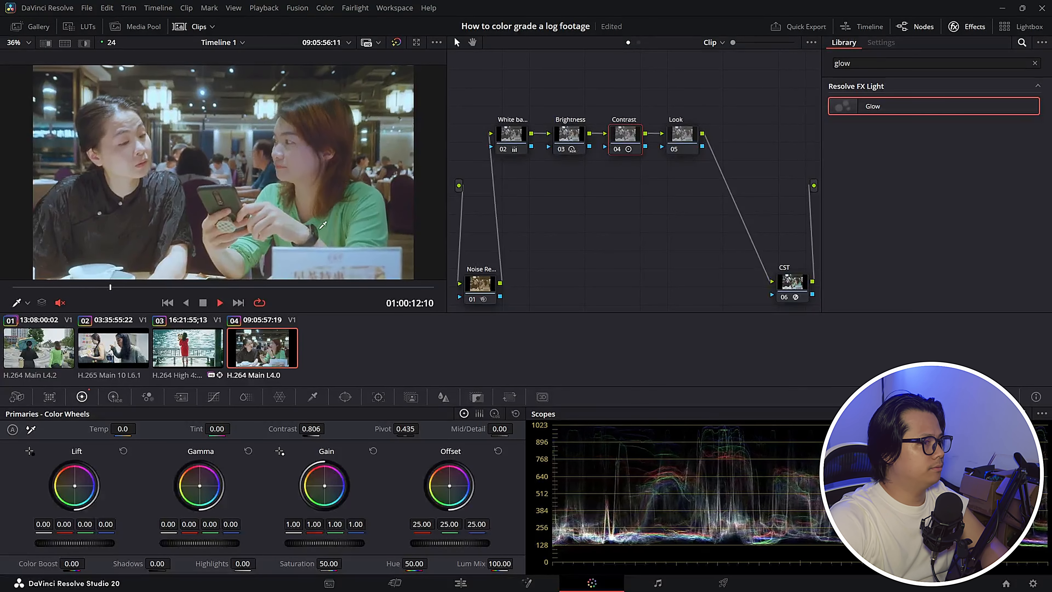
key("space")
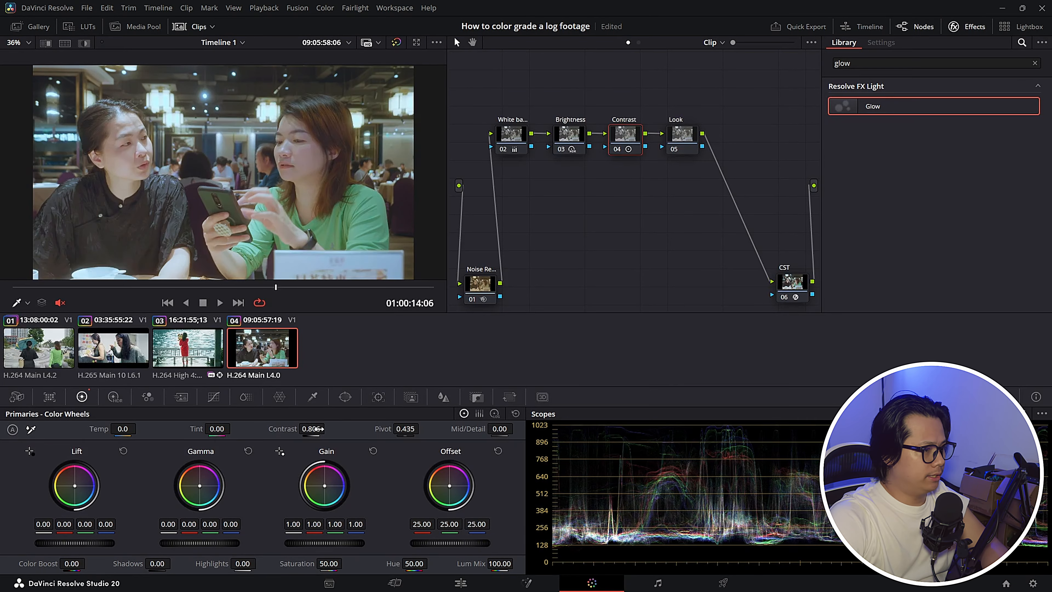
Step: Lower the Contrast node's contrast to 0.780 and compare the image with the node off and on
left_click_drag(311, 429, 302, 429)
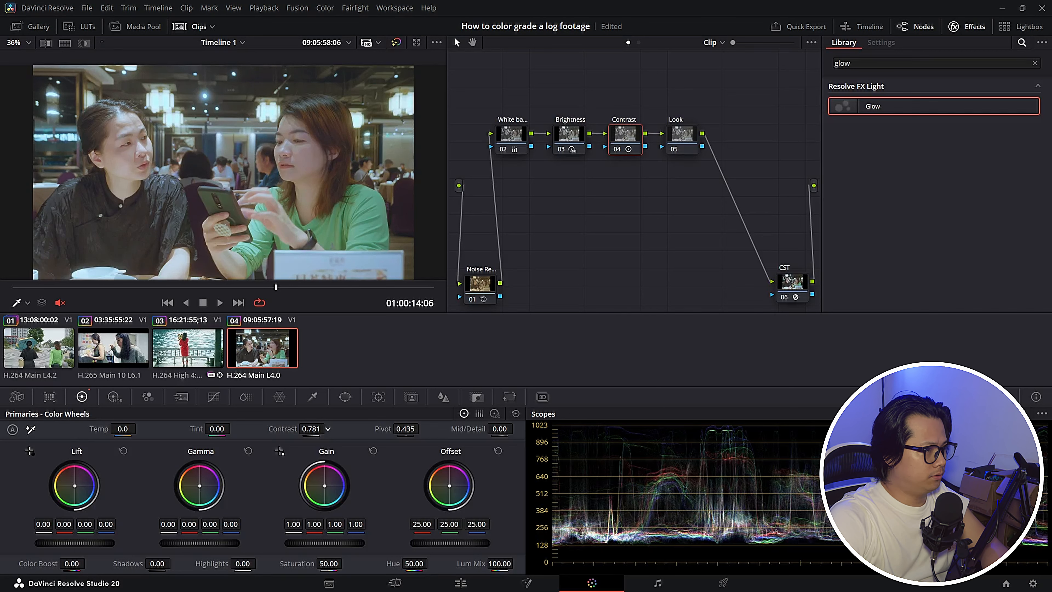
key("ctrl+d")
key("ctrl+d")
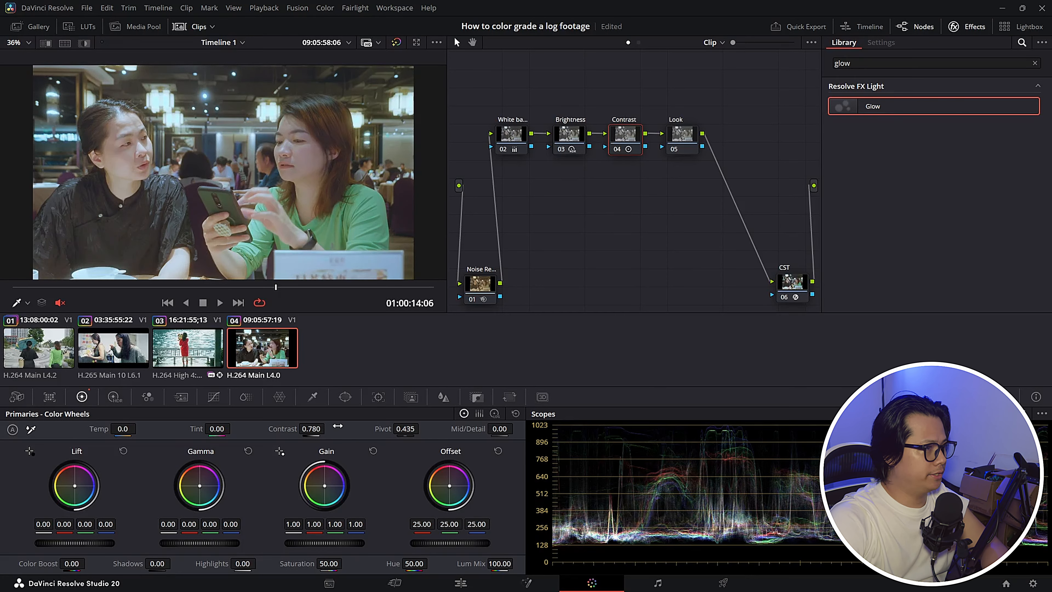
key("ctrl+d")
key("ctrl+d")
key("ctrl+d")
key("ctrl+d")
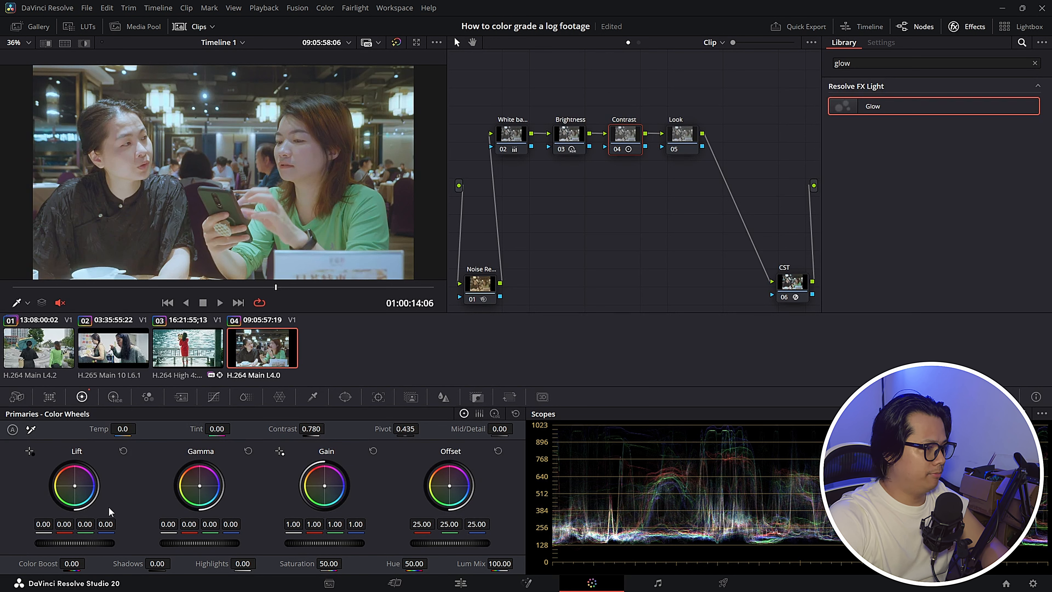
Step: Lower the master Lift to -0.05 and raise the master Gamma to 0.03 on the Contrast node
scroll(91, 538, "down", 3)
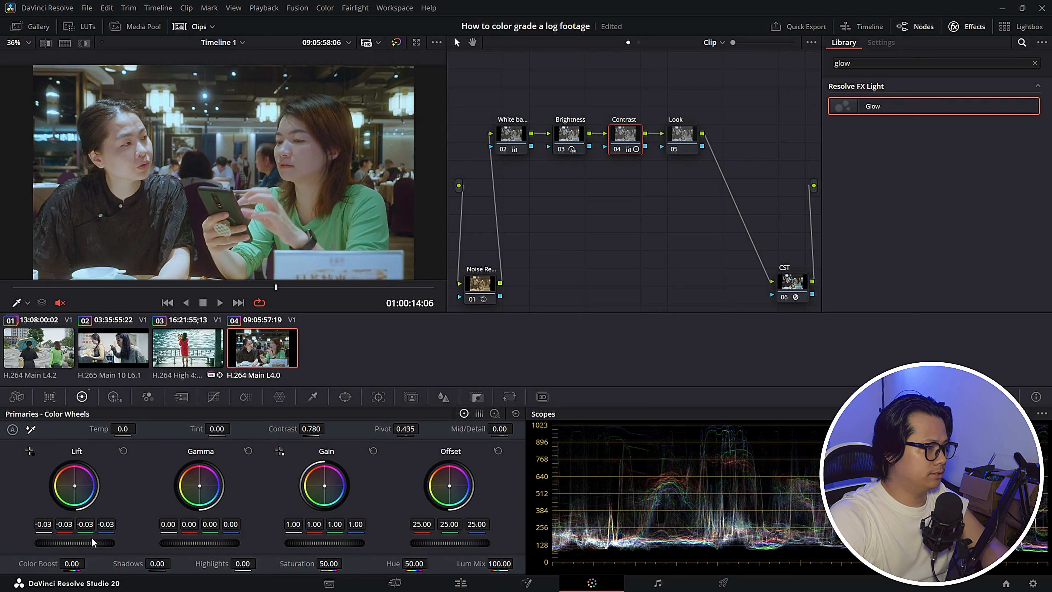
scroll(91, 540, "down", 1)
scroll(92, 541, "up", 1)
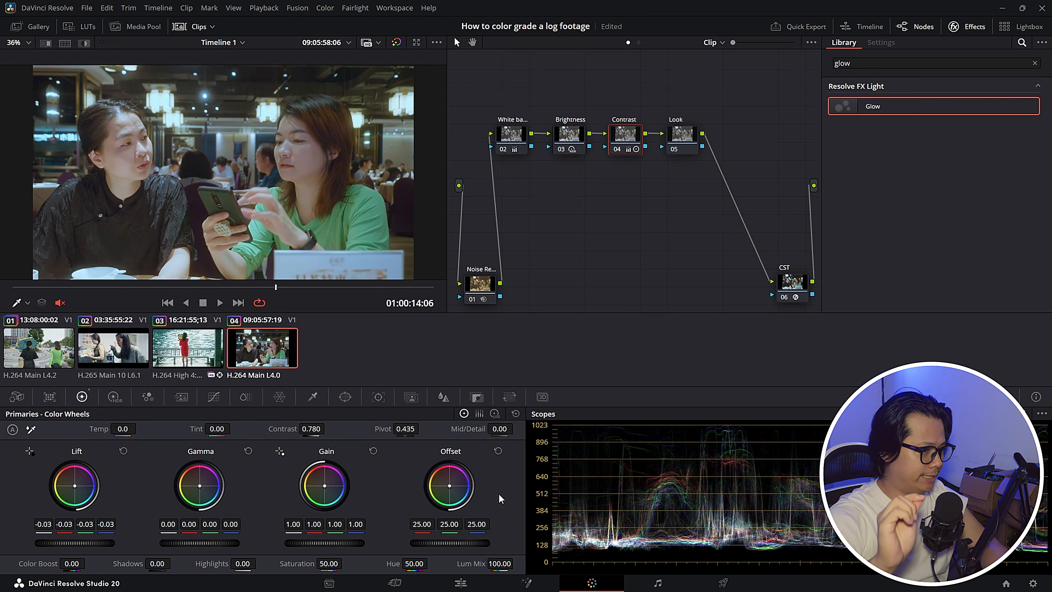
left_click_drag(90, 535, 86, 535)
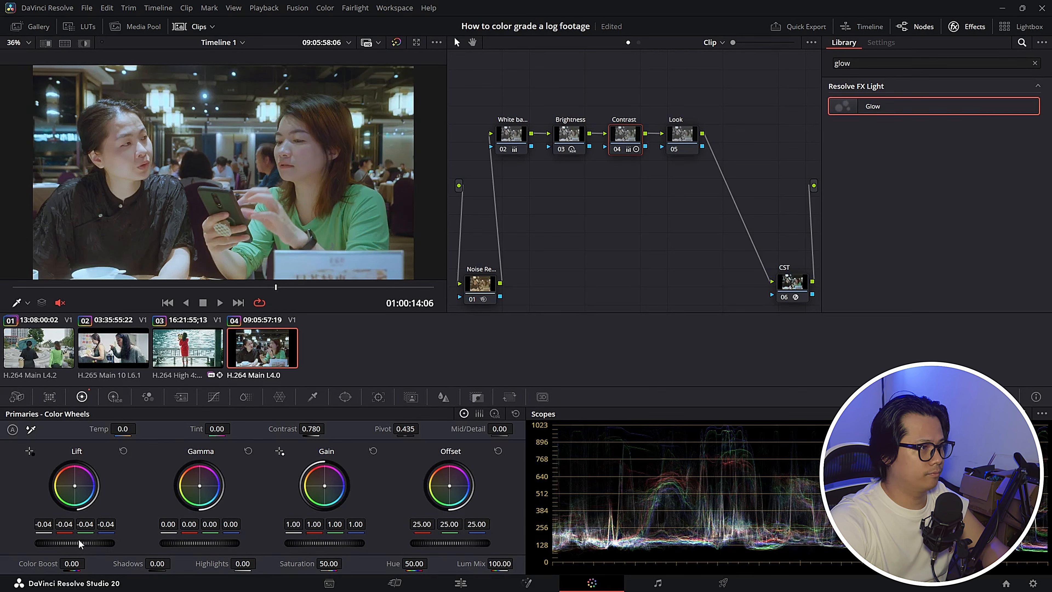
scroll(78, 538, "down", 1)
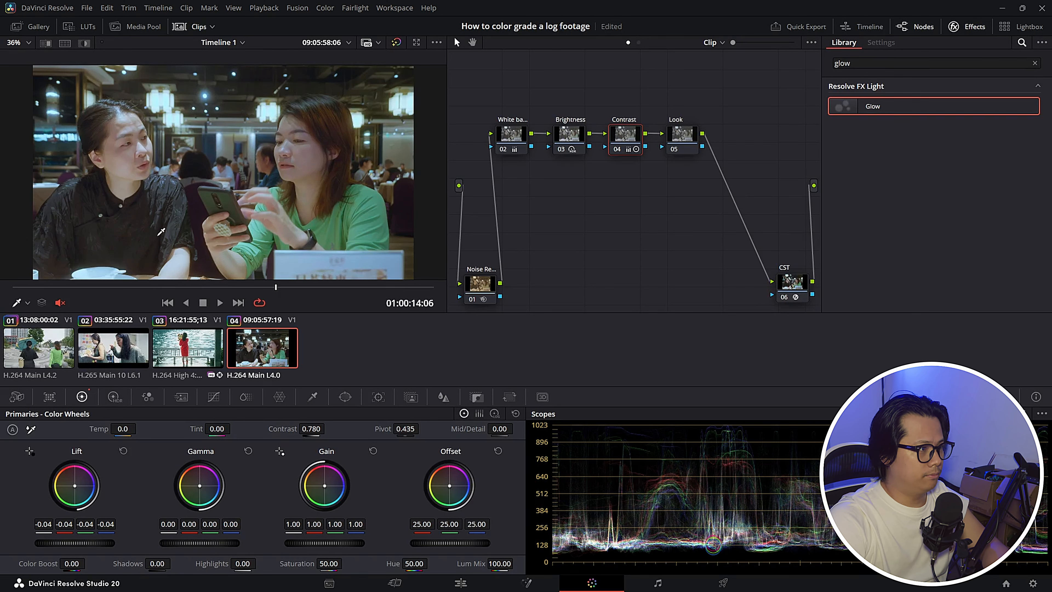
scroll(78, 541, "down", 1)
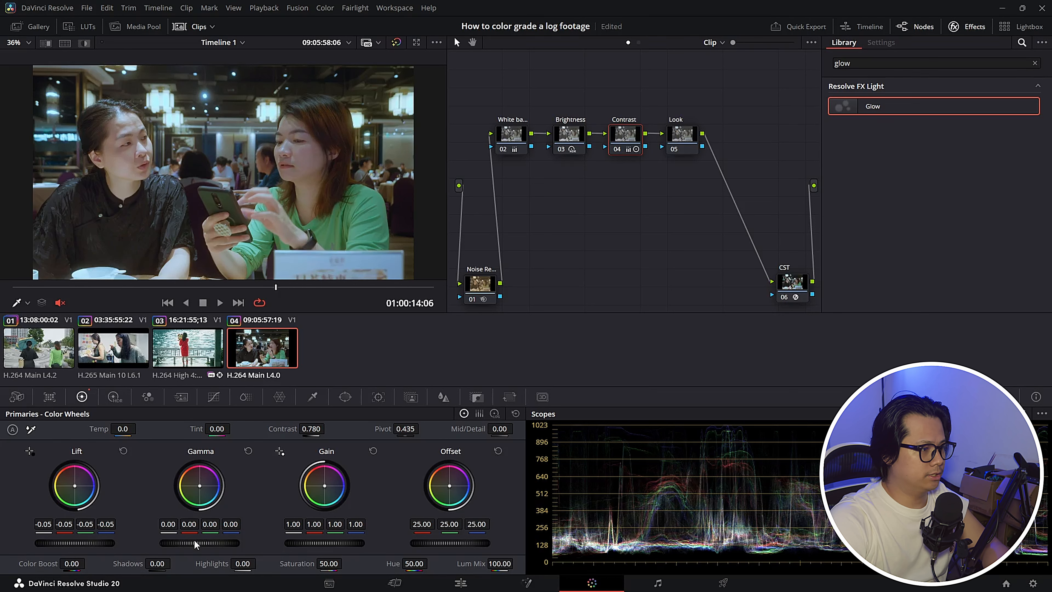
scroll(196, 544, "up", 1)
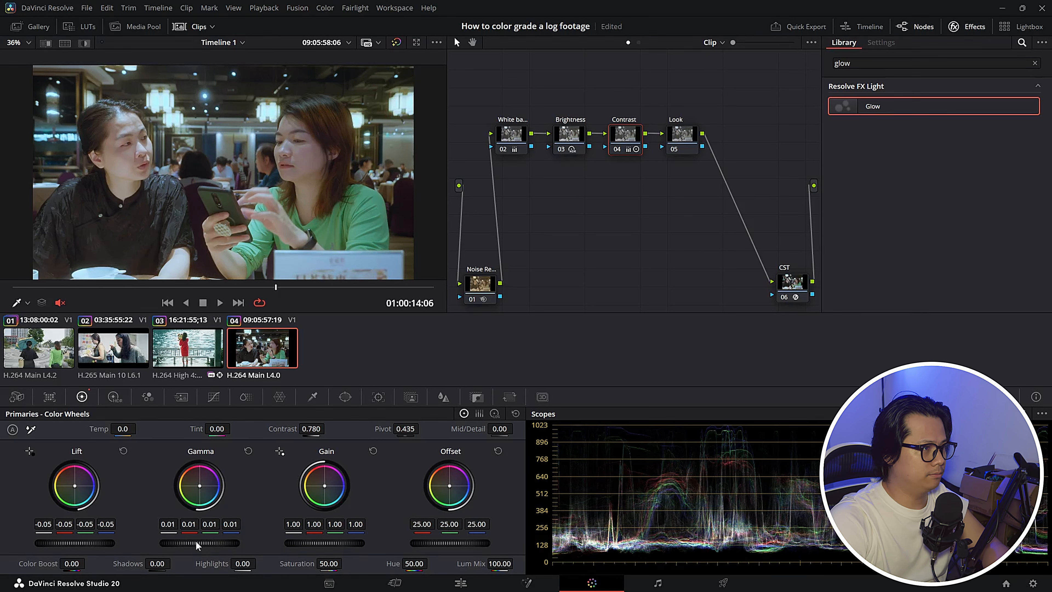
scroll(196, 541, "up", 2)
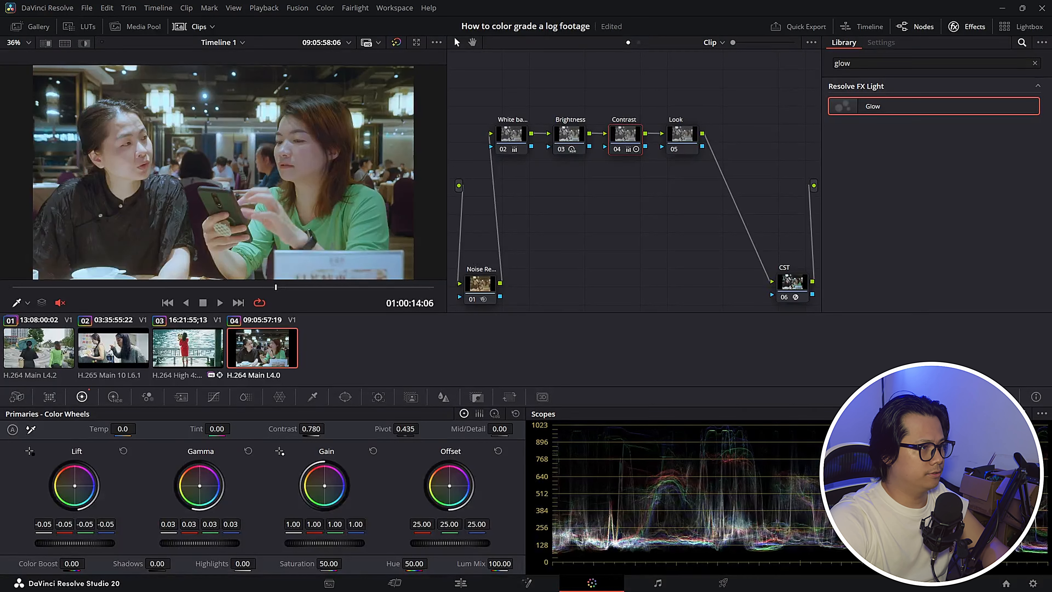
Step: On the Look node, tint Lift toward teal with red -0.02 and blue 0.01, and warm Gain with red 1.01
key("shift+apostrophe")
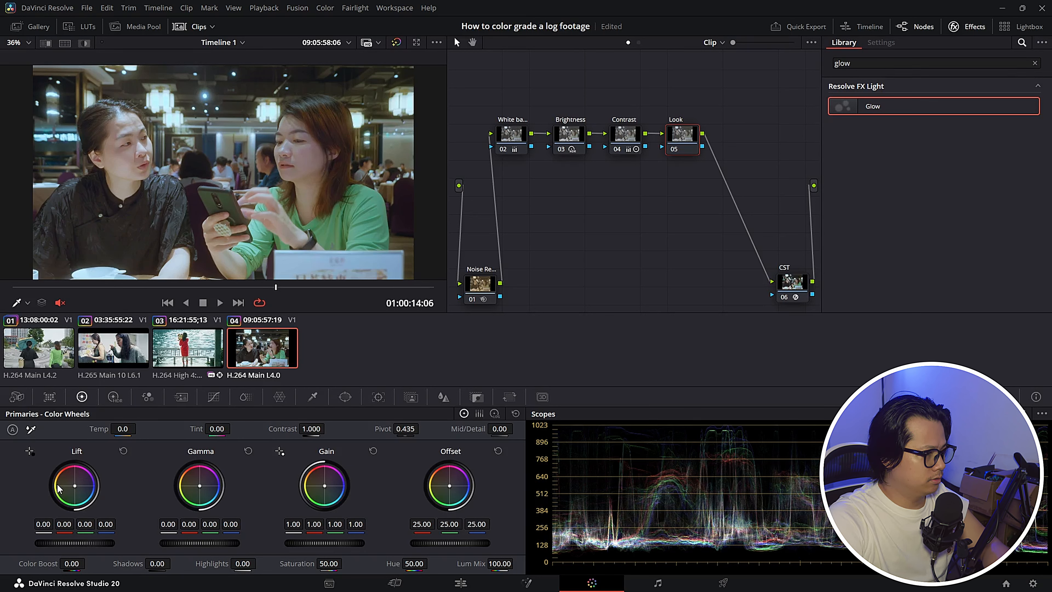
left_click_drag(74, 485, 75, 486)
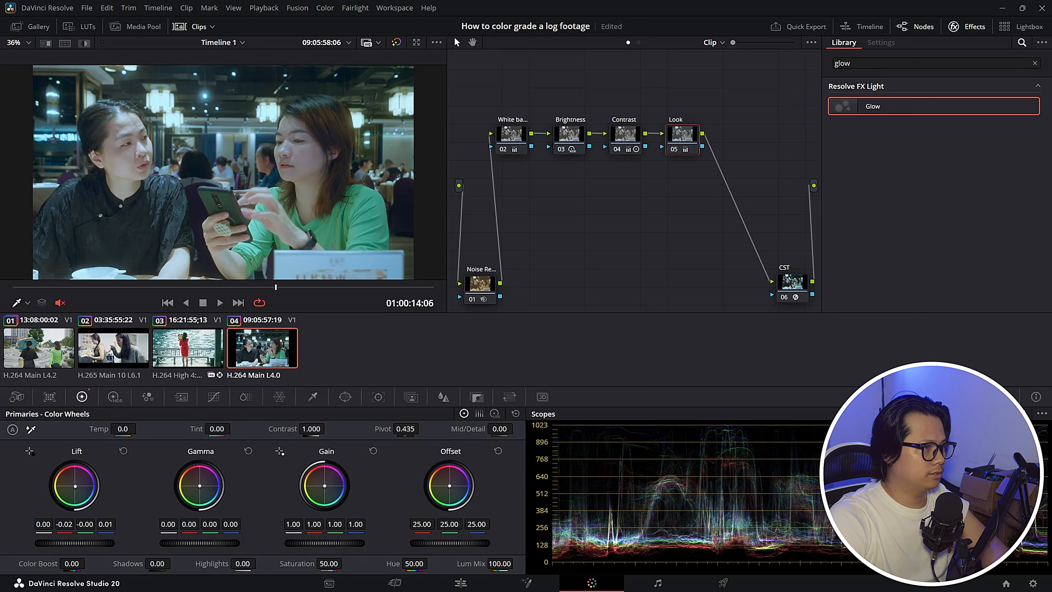
left_click_drag(324, 485, 323, 483)
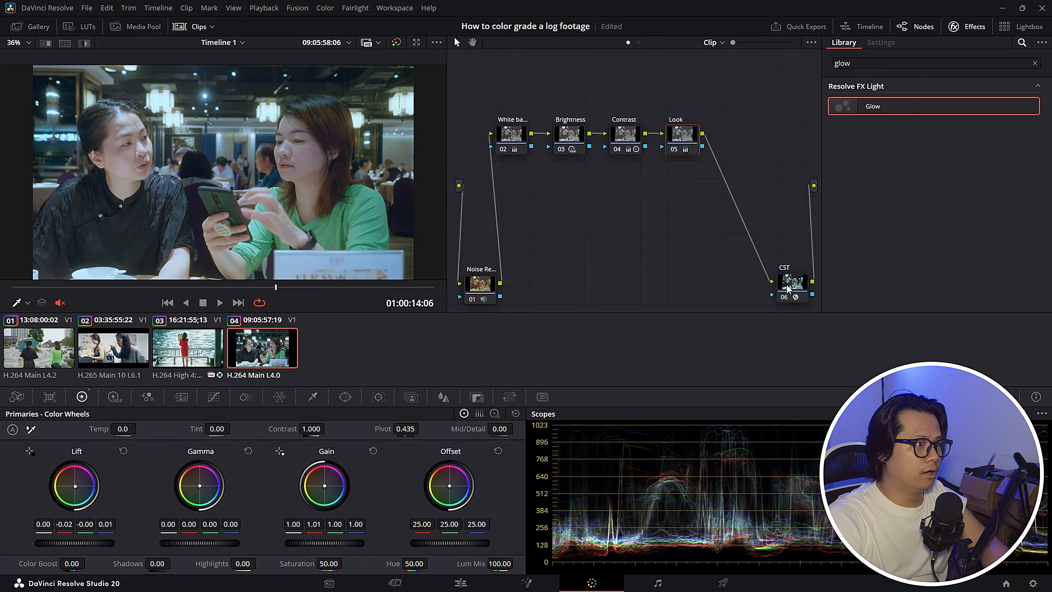
Step: Examine the ceiling lights and the two women's faces up close, and play back the clip to review the look
left_click_drag(790, 287, 725, 280)
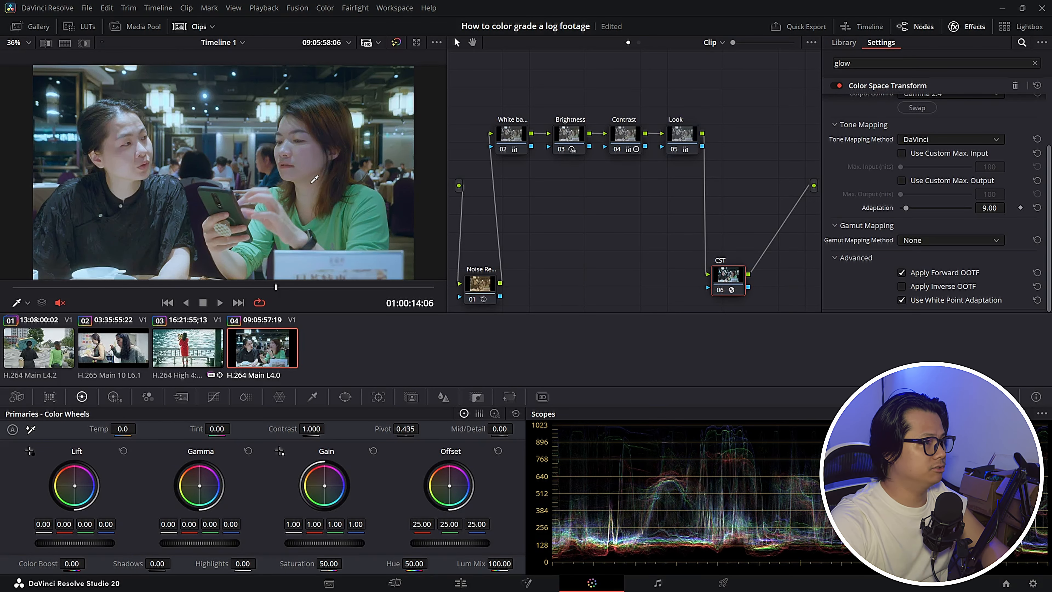
scroll(297, 168, "up", 4)
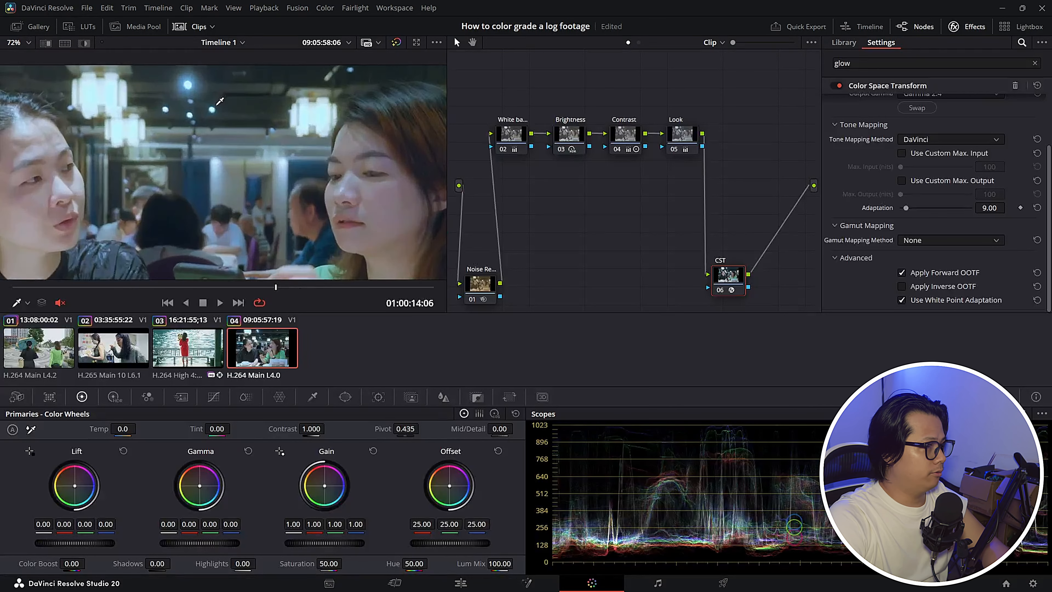
scroll(266, 187, "up", 1)
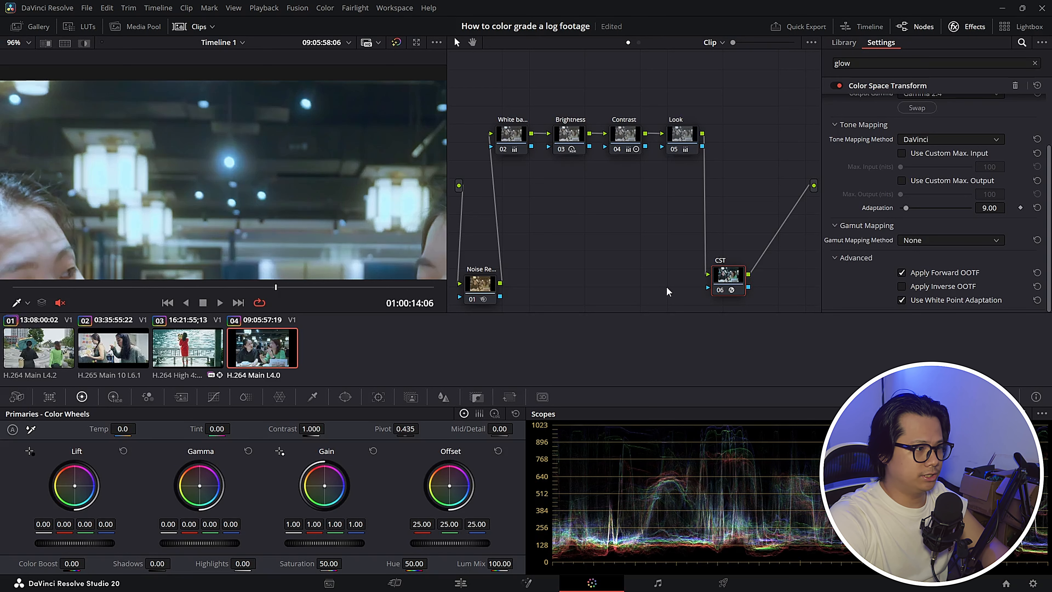
scroll(88, 168, "down", 2)
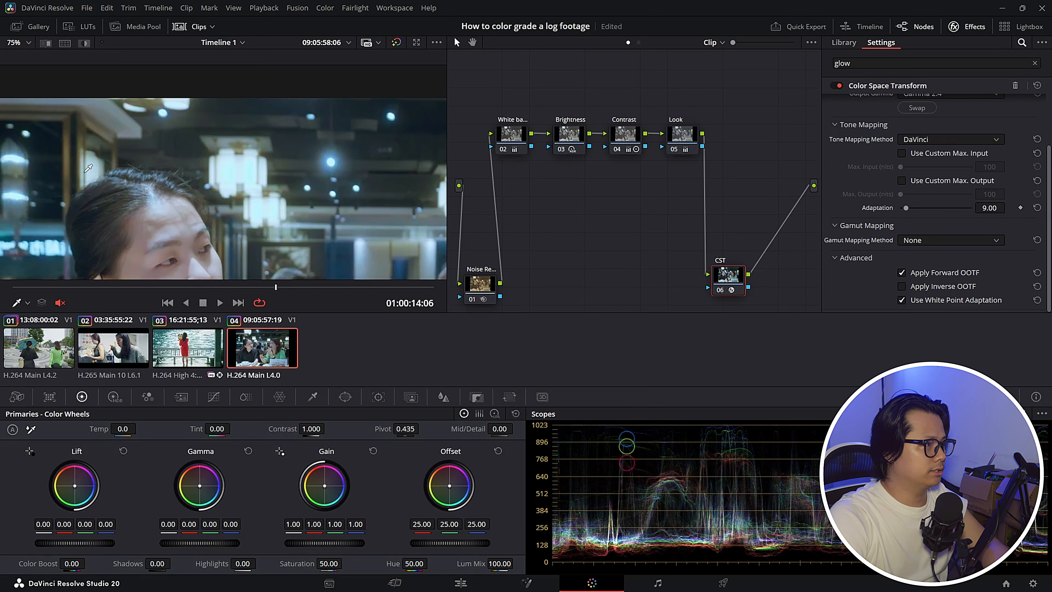
scroll(88, 168, "down", 3)
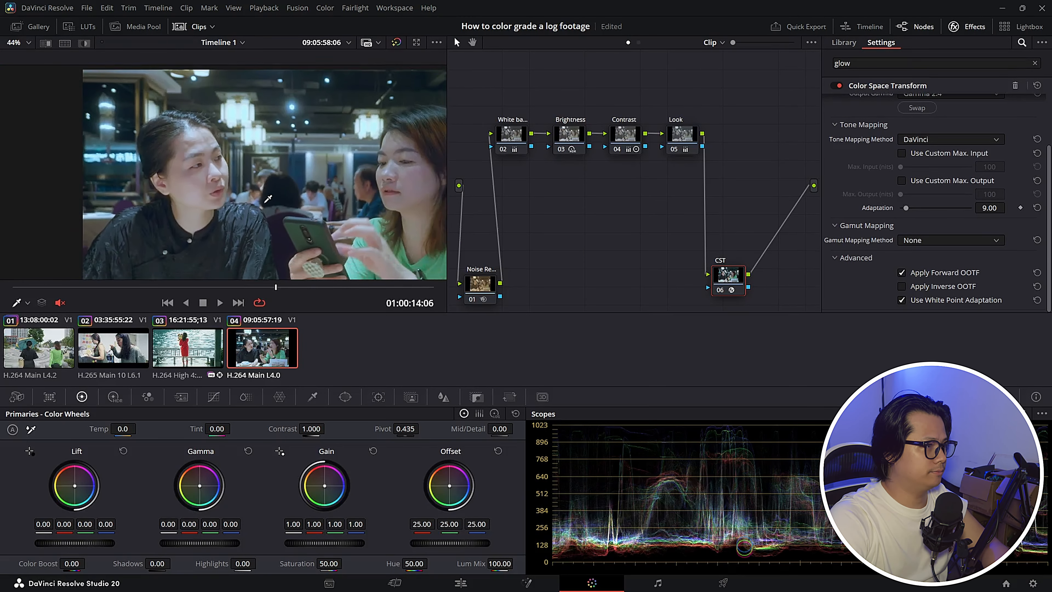
scroll(268, 199, "down", 2)
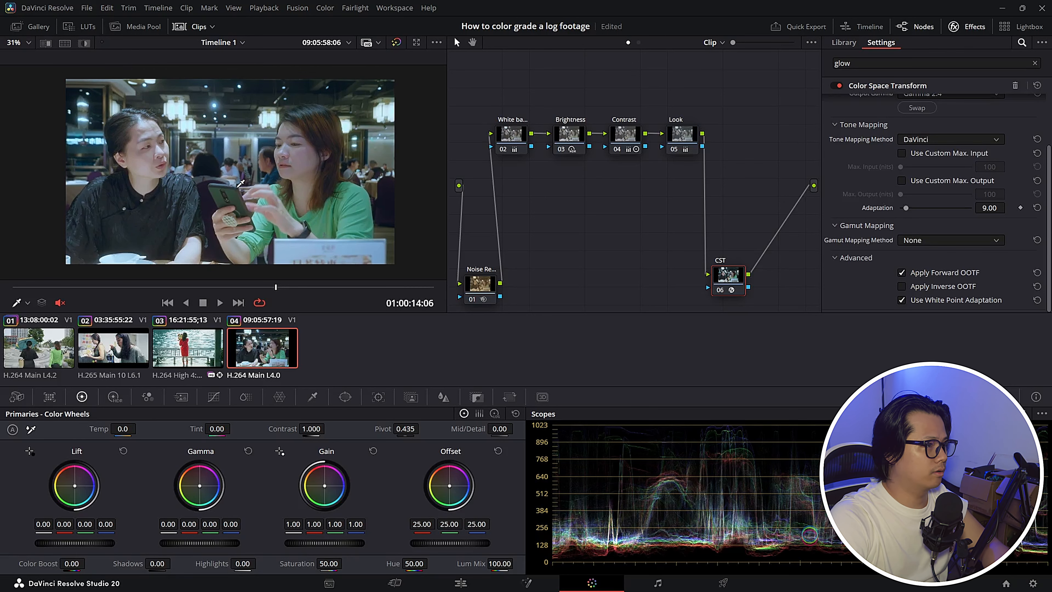
scroll(241, 183, "up", 1)
key("space")
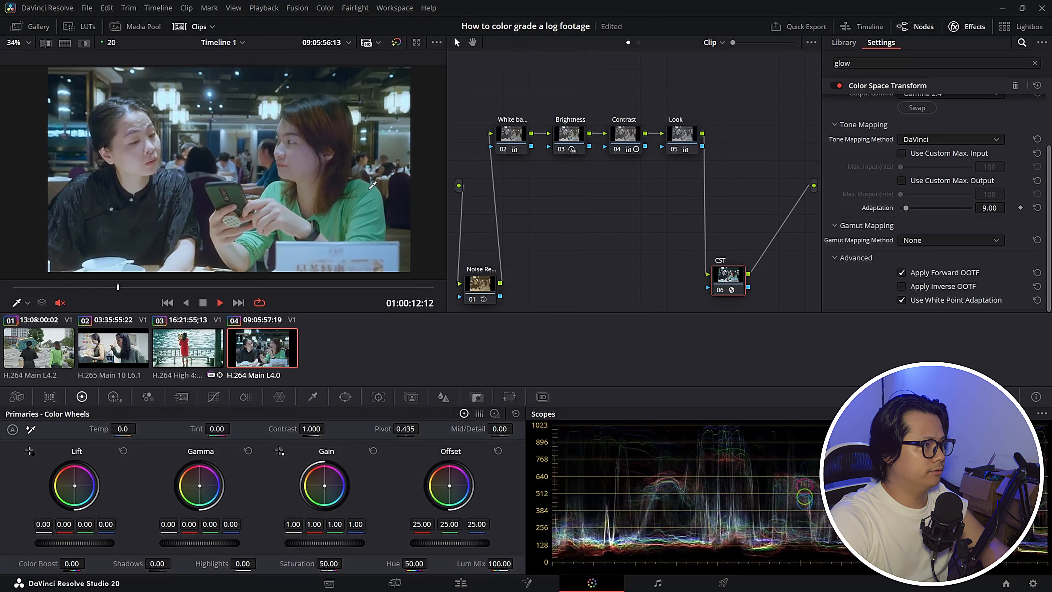
key("space")
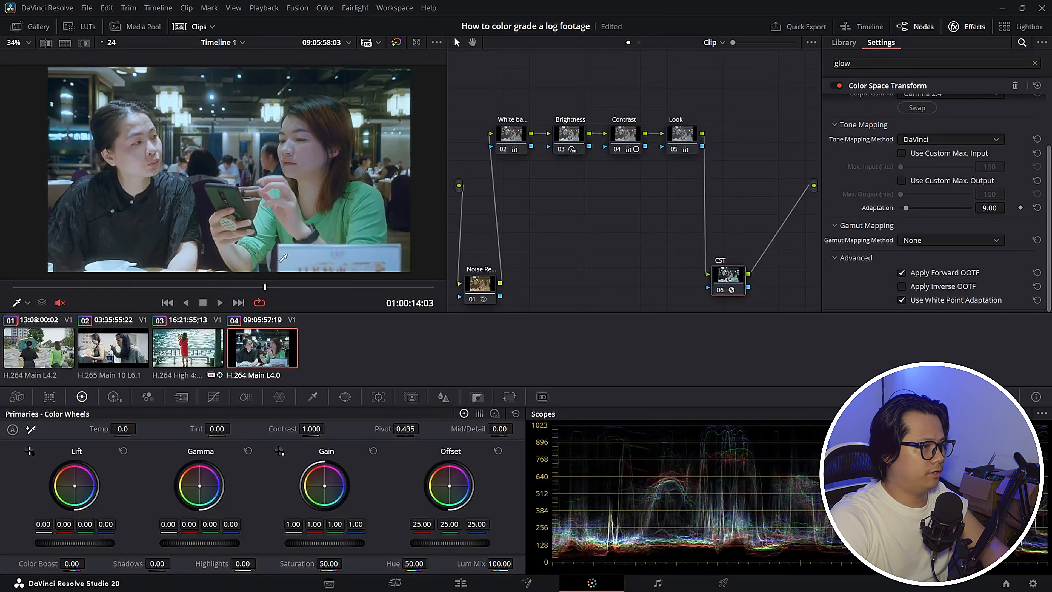
key("Left")
Step: Shift the CST node to make room and add a serial node directly after it
left_click_drag(727, 275, 705, 275)
right_click(705, 275)
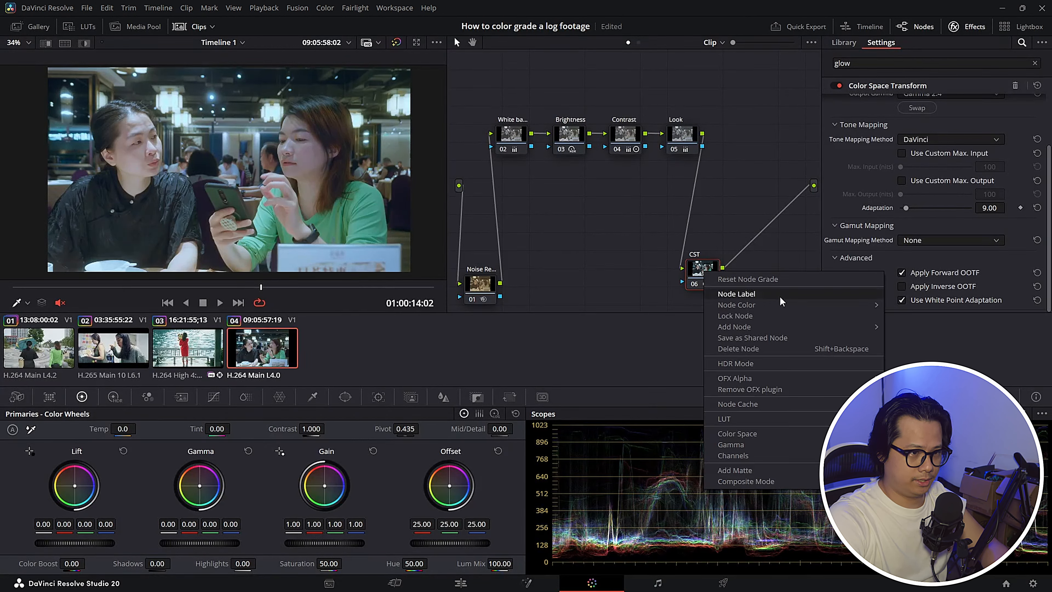
mouse_move(794, 307)
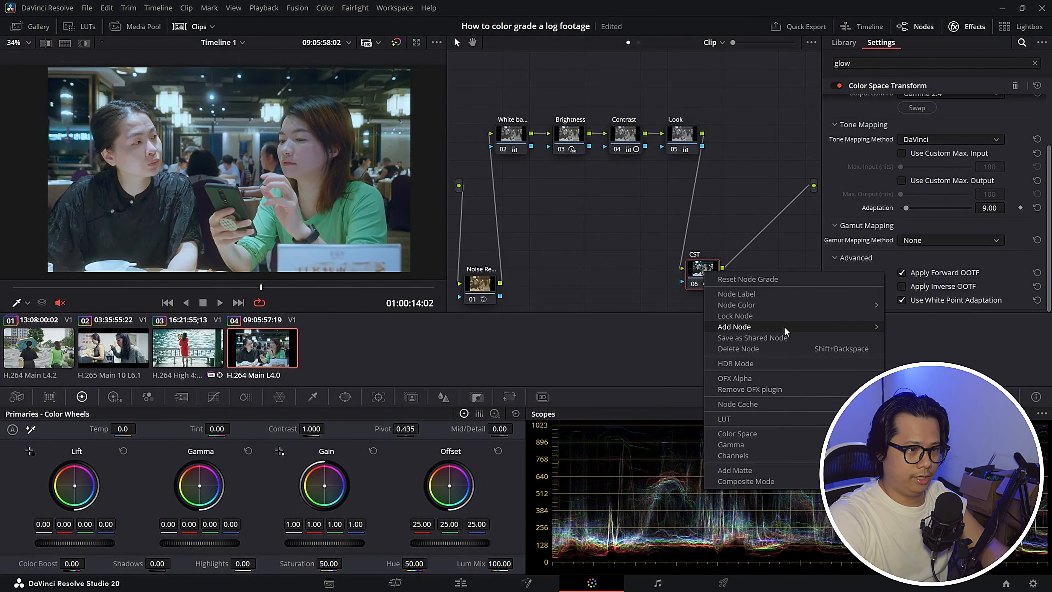
mouse_move(784, 327)
left_click(919, 330)
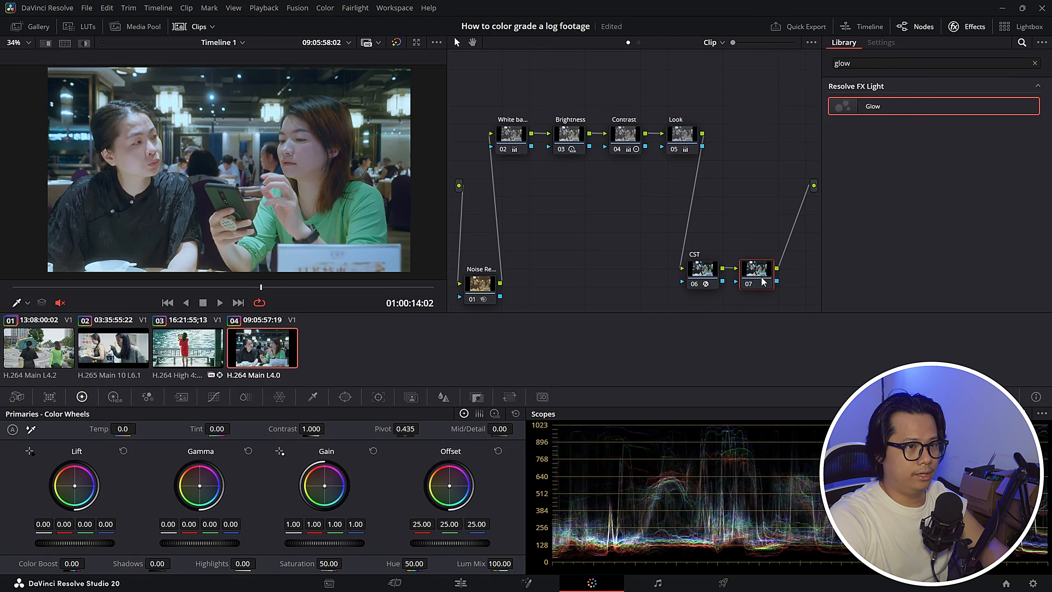
Step: Apply the Vignette effect to the new node after CST, with Softness 1.000 and Size 1.720
double_click(861, 64)
type("vig")
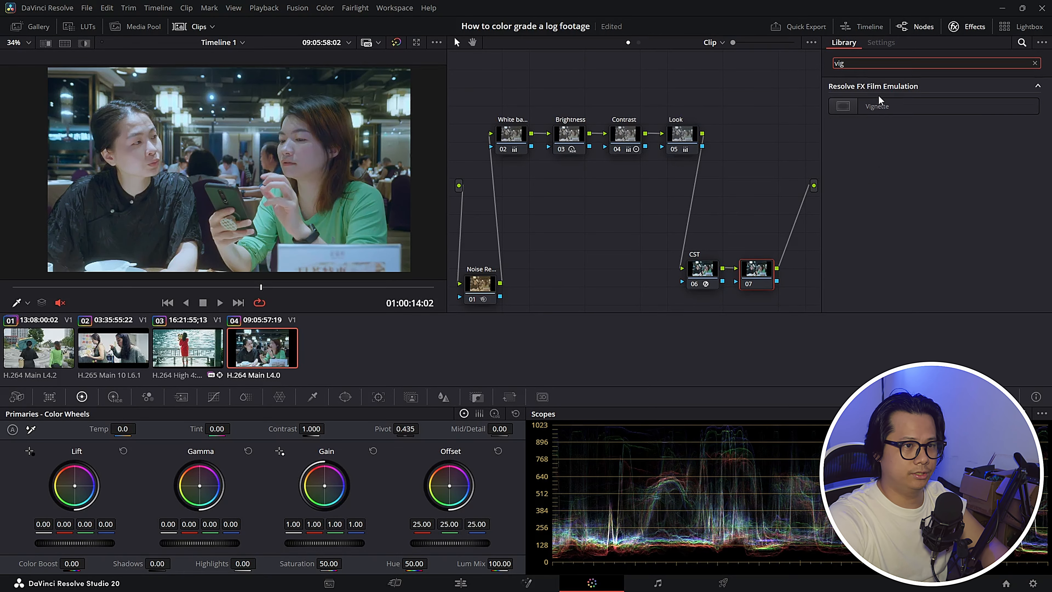
left_click_drag(878, 100, 756, 270)
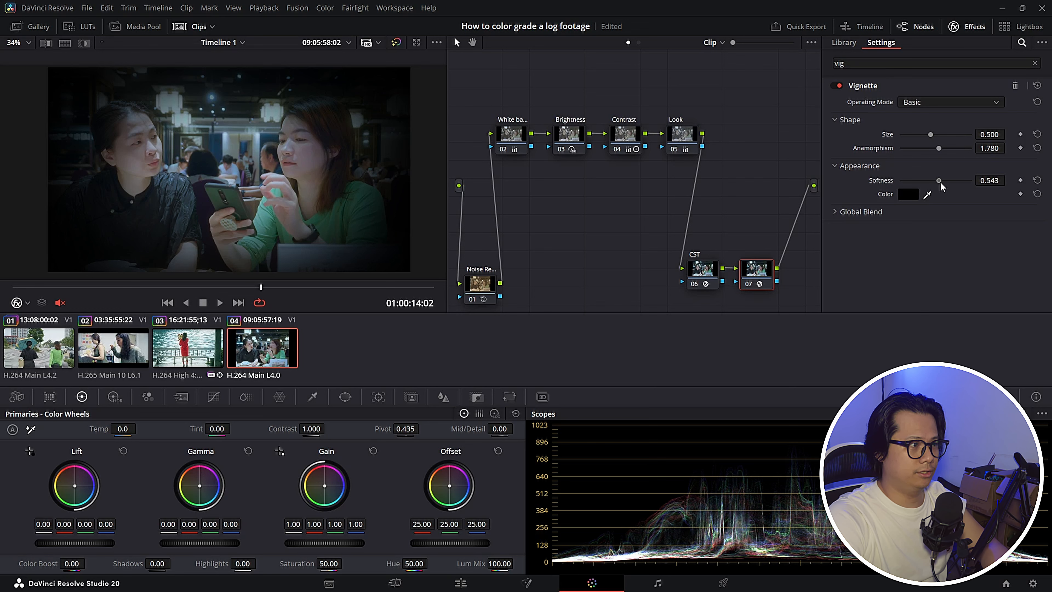
left_click_drag(940, 182, 977, 184)
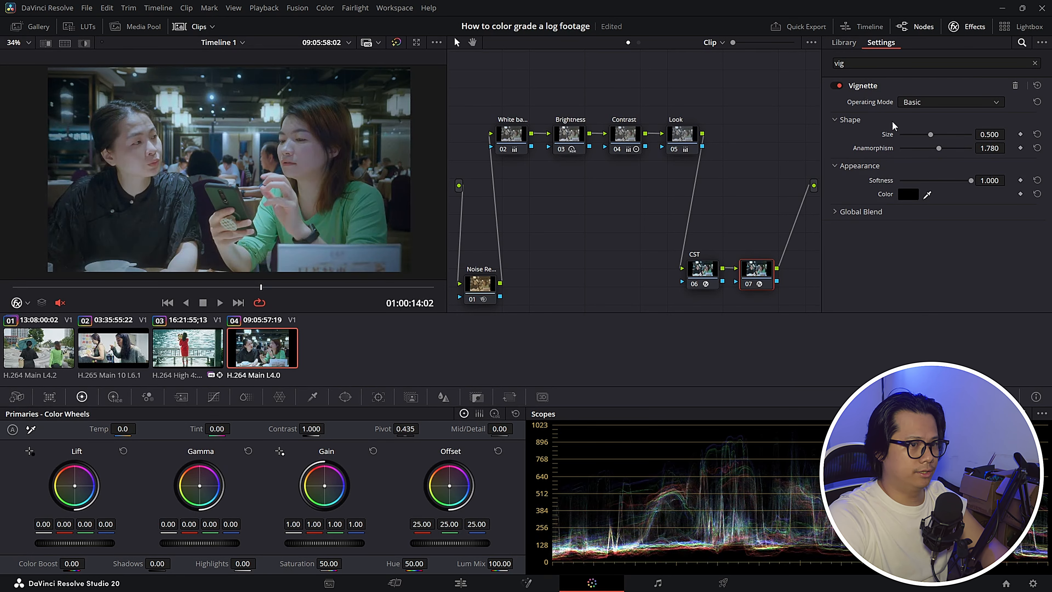
mouse_move(979, 134)
left_mouse_down()
mouse_move(1019, 135)
mouse_move(995, 137)
left_mouse_up()
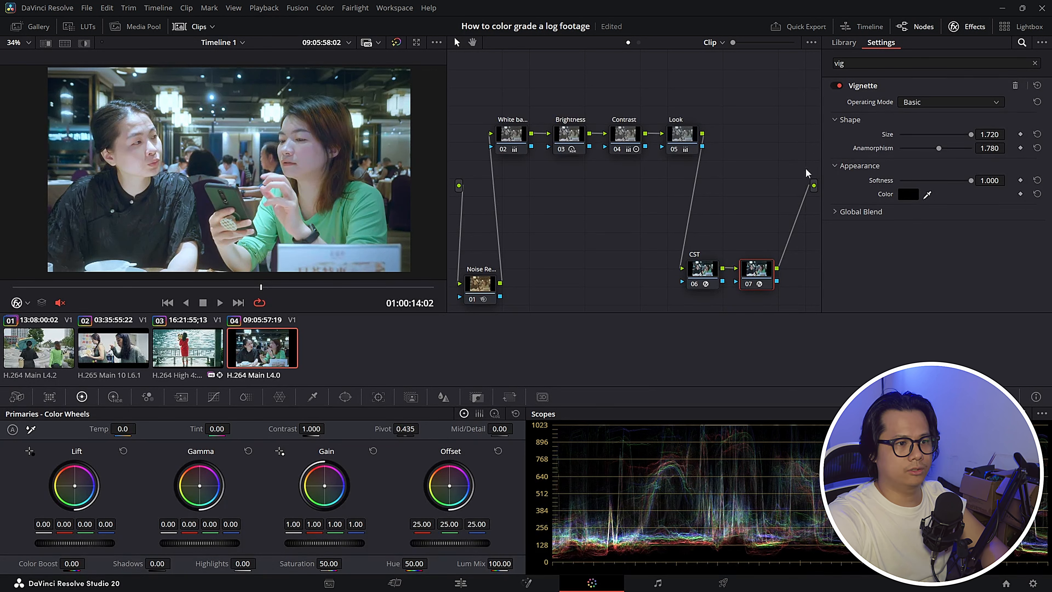
Step: Label the vignette node "vignet" and play back the clip
left_click_drag(751, 279, 753, 278)
right_click(753, 278)
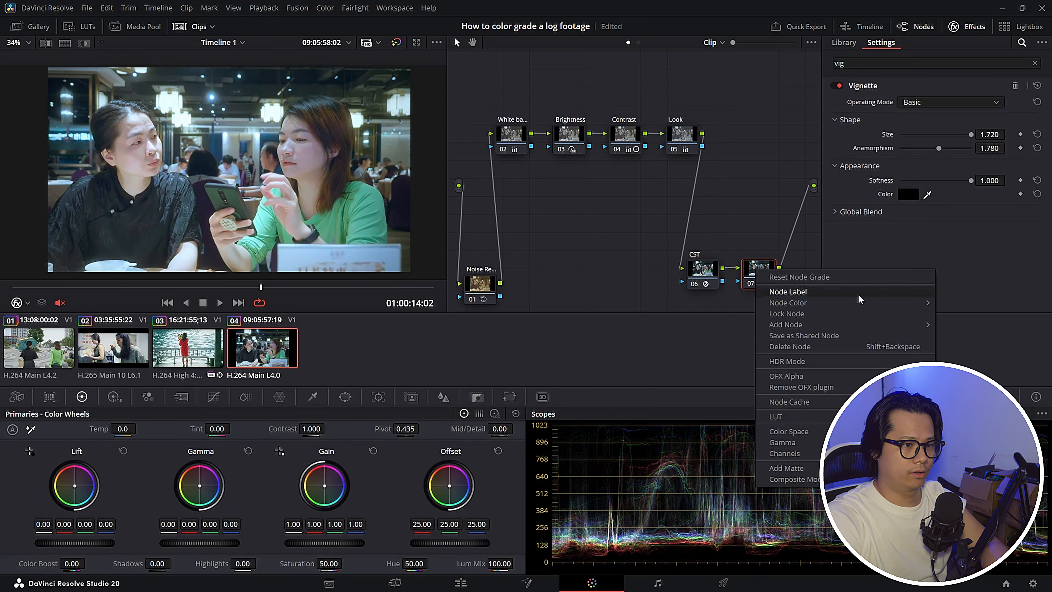
left_click(839, 300)
type("vignet")
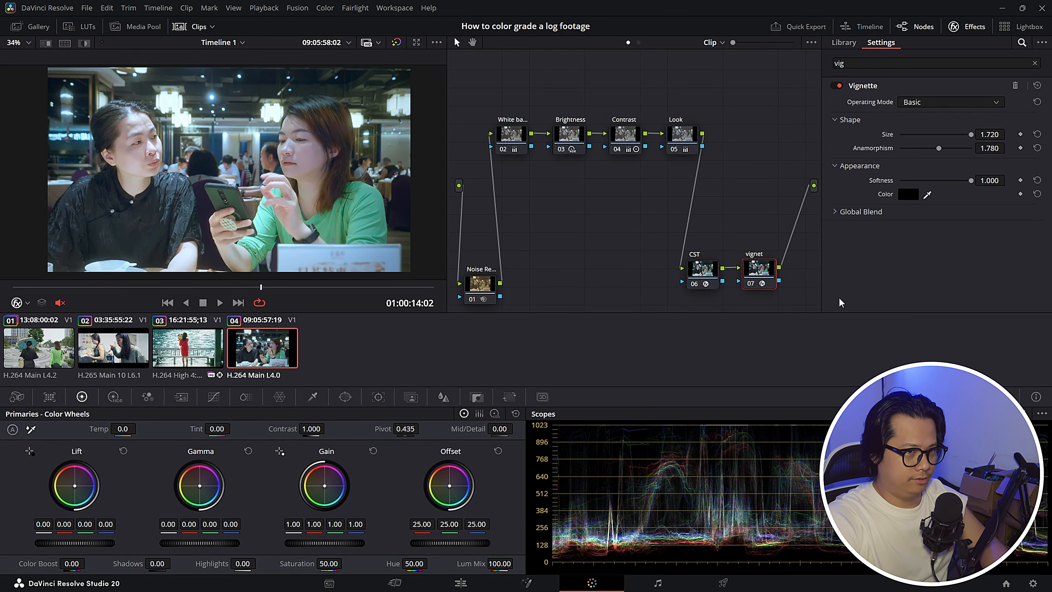
key("space")
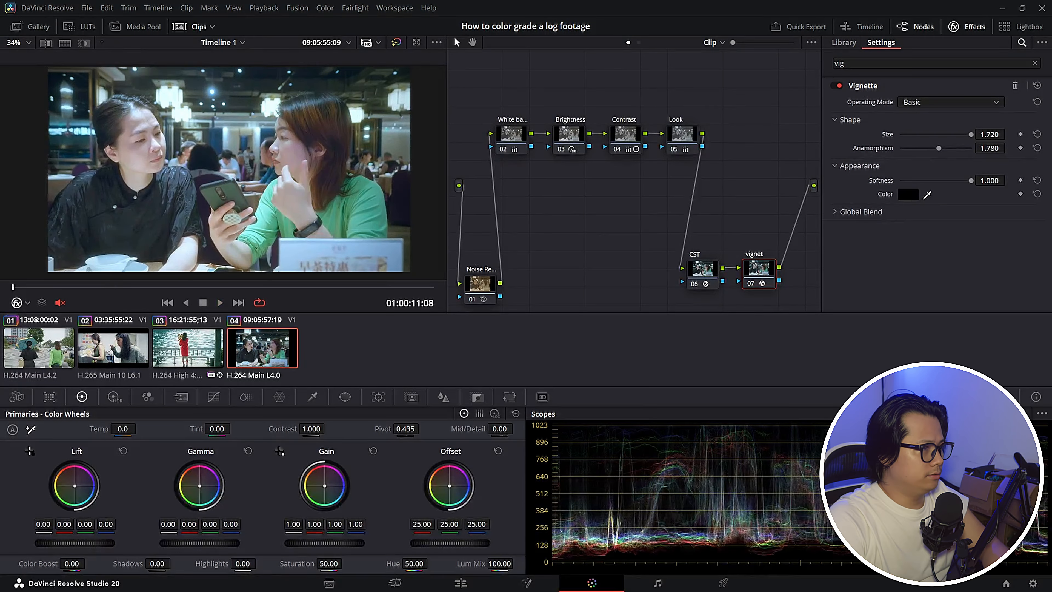